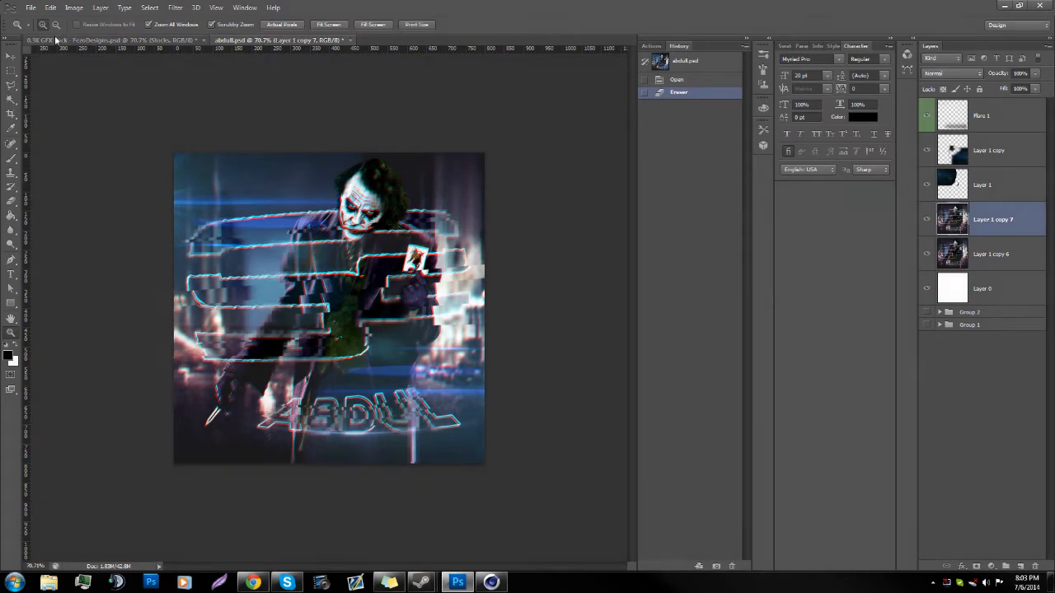
{"action": "left_click", "coordinate": [47, 140]}
{"action": "key", "text": "Escape"}
Step: Create a new 800 × 800 pixel document in RGB Color mode with a white background
{"action": "left_click", "coordinate": [30, 8]}
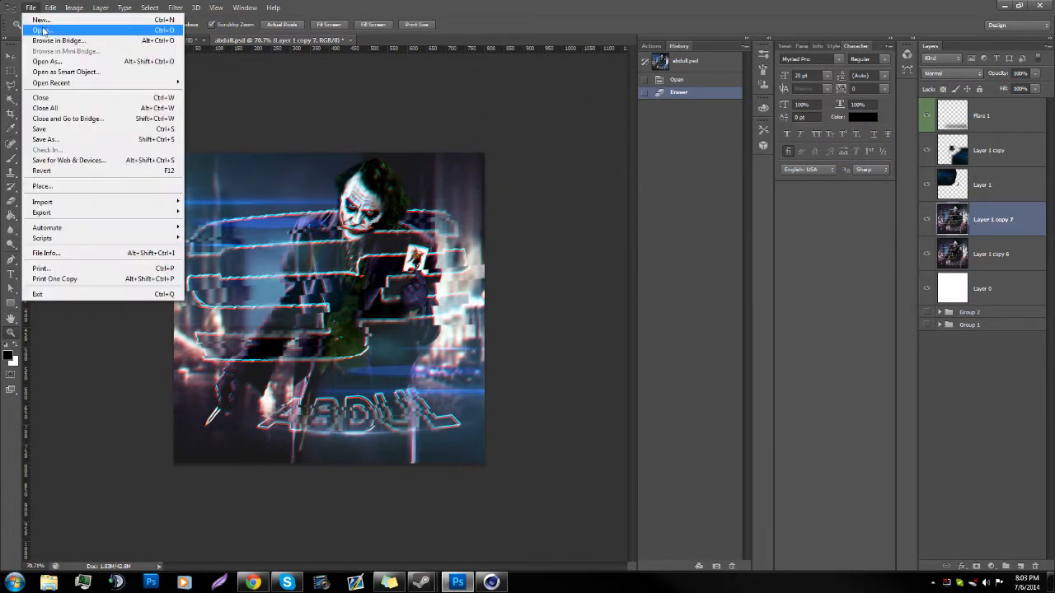
{"action": "left_click", "coordinate": [43, 30]}
{"action": "key", "text": "Escape"}
{"action": "left_click", "coordinate": [30, 7]}
{"action": "left_click", "coordinate": [40, 19]}
{"action": "left_click", "coordinate": [487, 199]}
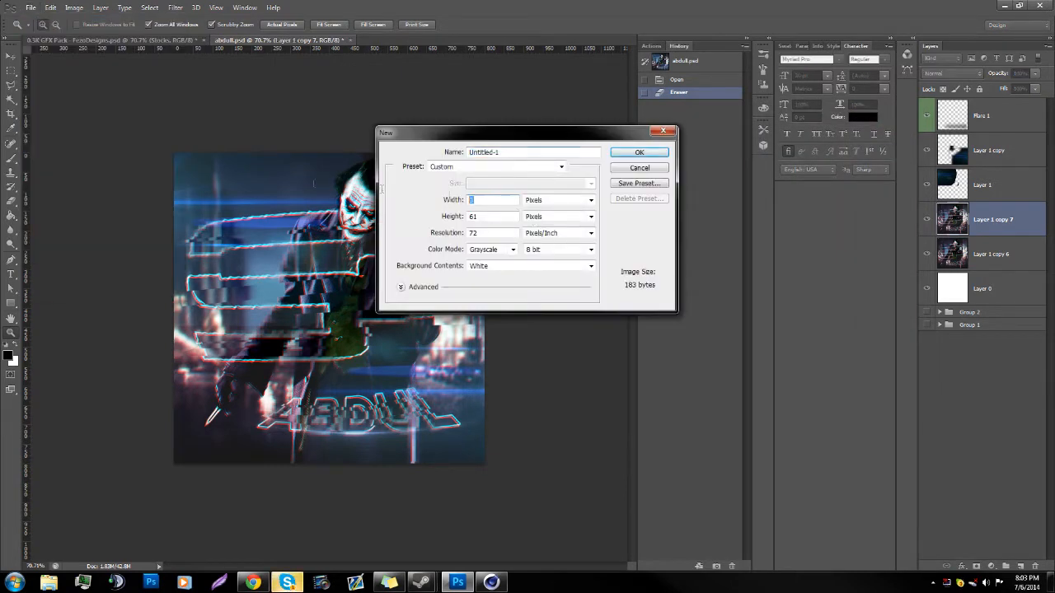
{"action": "type", "text": "00"}
{"action": "key", "text": "Tab"}
{"action": "type", "text": "800"}
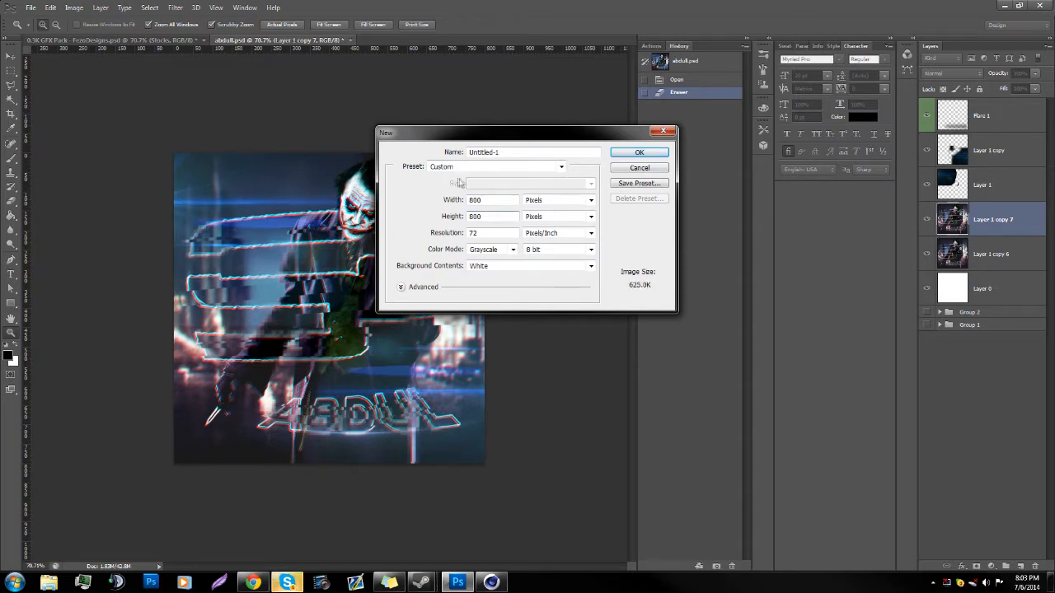
{"action": "left_click", "coordinate": [491, 249]}
{"action": "left_click", "coordinate": [491, 279]}
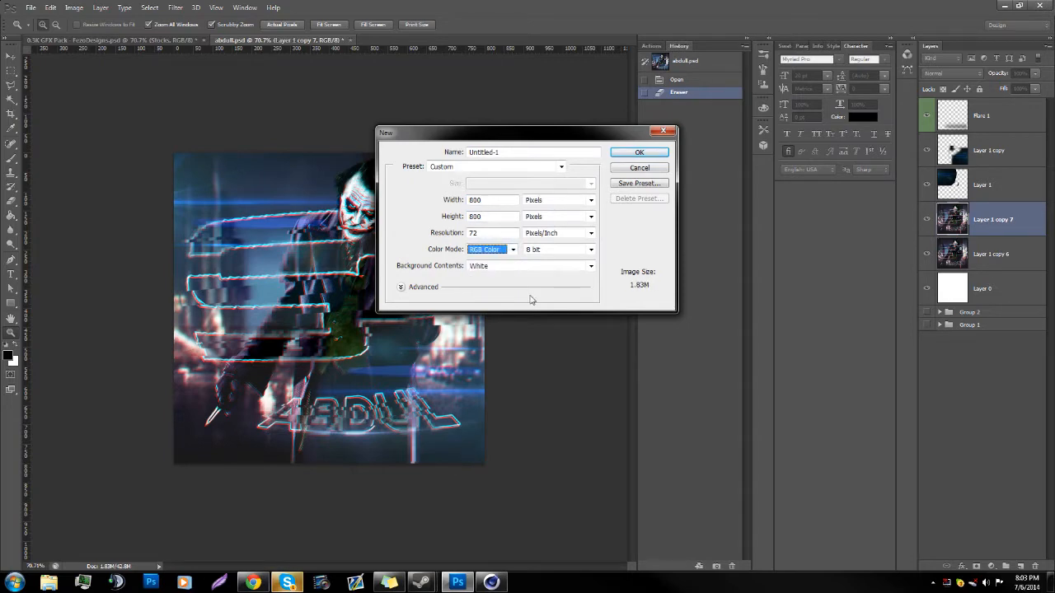
{"action": "key", "text": "Return"}
Step: Switch to Chrome and show the list of downloaded files
{"action": "left_click_drag", "start_coordinate": [356, 339], "coordinate": [305, 389]}
{"action": "left_click", "coordinate": [253, 583]}
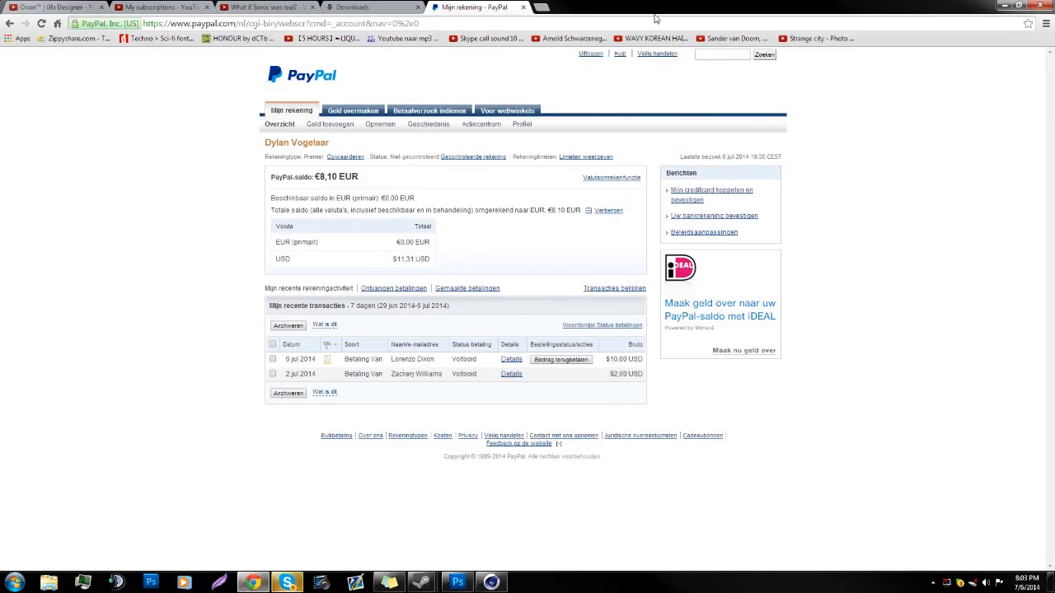
{"action": "left_click", "coordinate": [371, 7]}
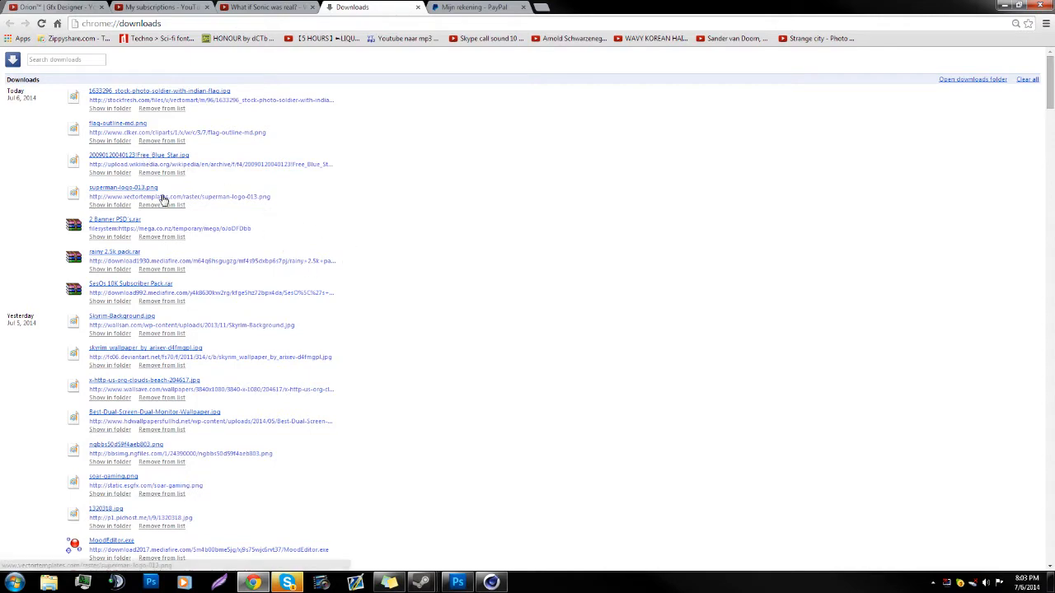
Step: Open the downloaded 1320318.jpg in Paint, look over the whole Joker picture and close it again
{"action": "scroll", "coordinate": [159, 234], "scroll_direction": "down", "scroll_amount": 1}
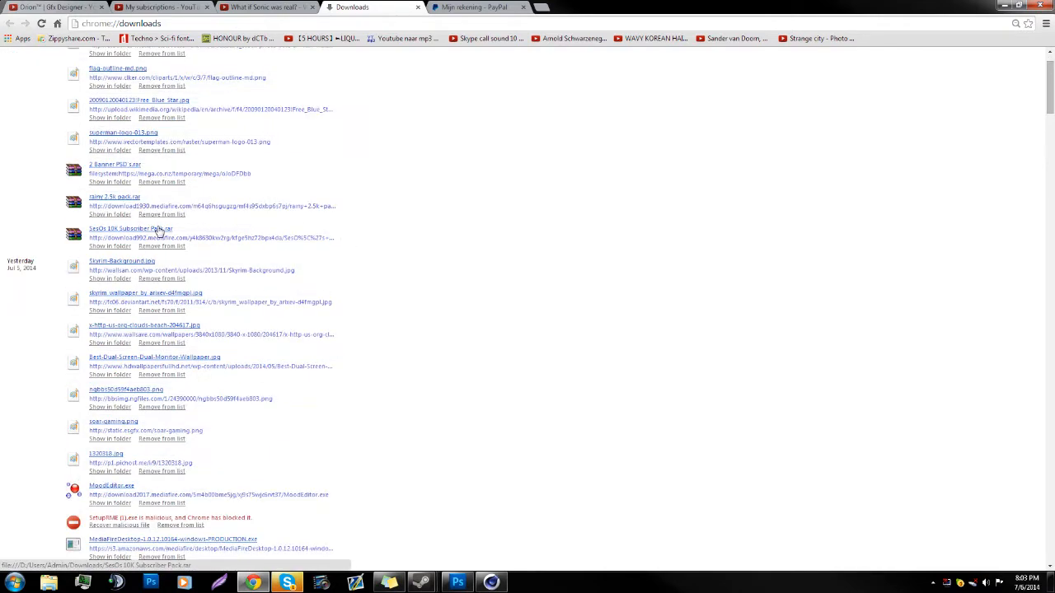
{"action": "left_click", "coordinate": [97, 457]}
{"action": "scroll", "coordinate": [382, 561], "scroll_direction": "down", "scroll_amount": 3}
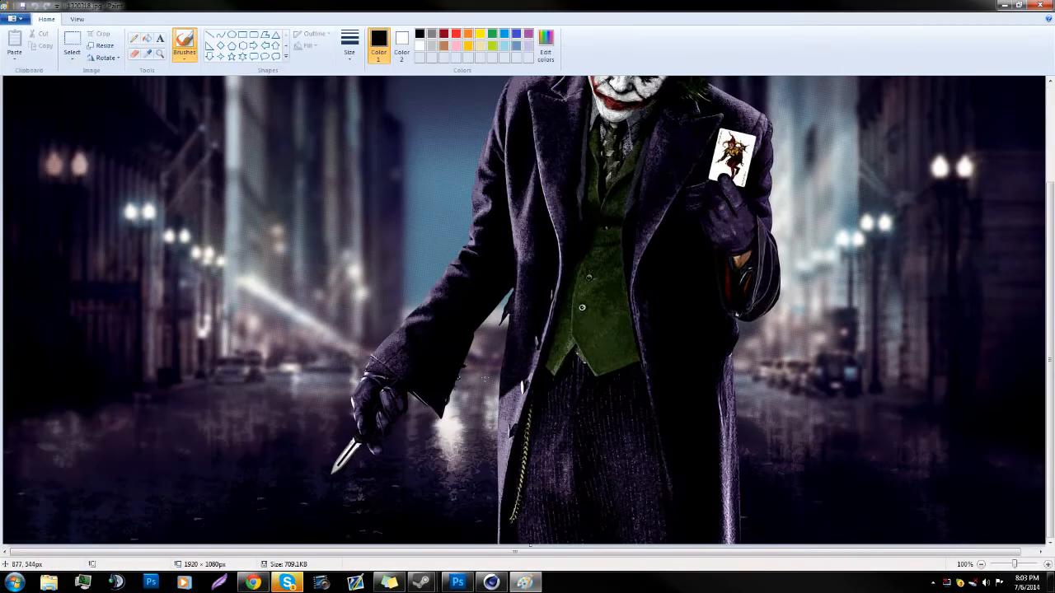
{"action": "scroll", "coordinate": [382, 561], "scroll_direction": "up", "scroll_amount": 3}
{"action": "scroll", "coordinate": [382, 561], "scroll_direction": "right", "scroll_amount": 1}
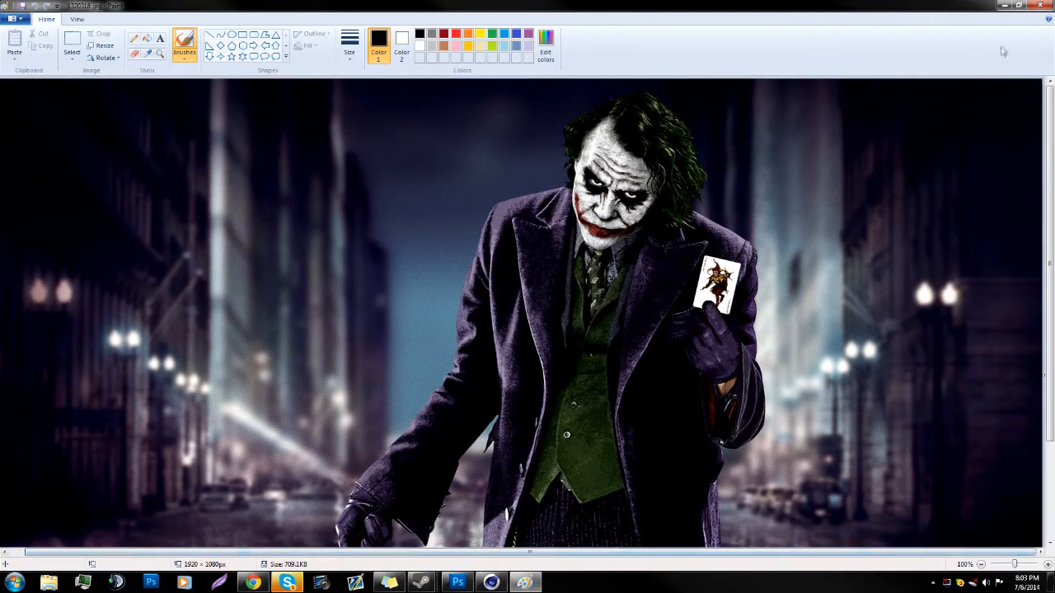
{"action": "left_click", "coordinate": [1039, 6]}
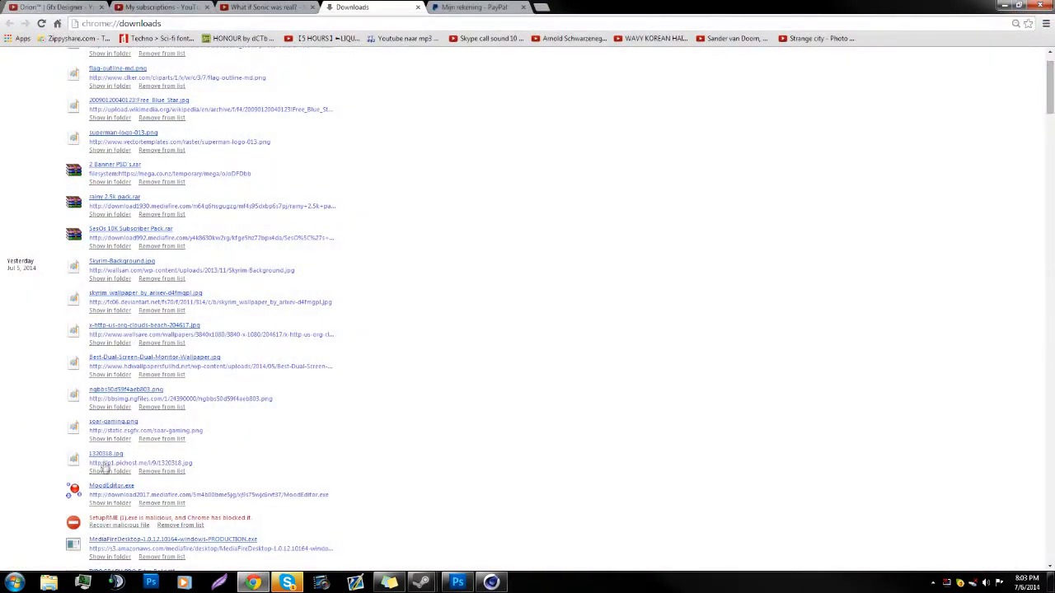
Step: Bring 1320318.jpg into Photoshop, copy the picture into the Untitled-1 document and close the source image
{"action": "left_click", "coordinate": [458, 582]}
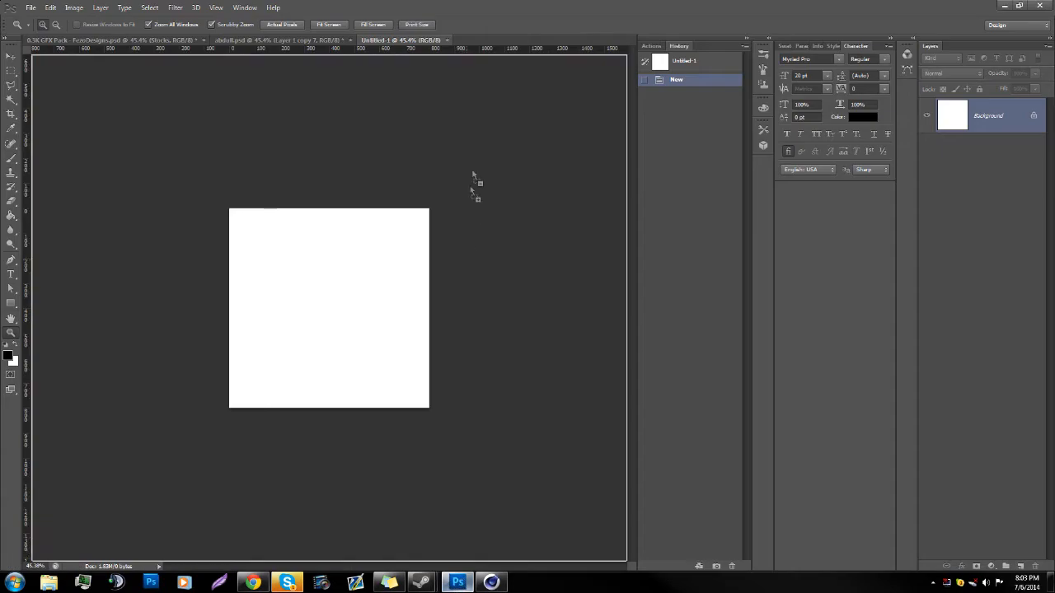
{"action": "left_click", "coordinate": [527, 39]}
{"action": "left_click", "coordinate": [10, 58]}
{"action": "left_click_drag", "start_coordinate": [284, 284], "coordinate": [368, 297]}
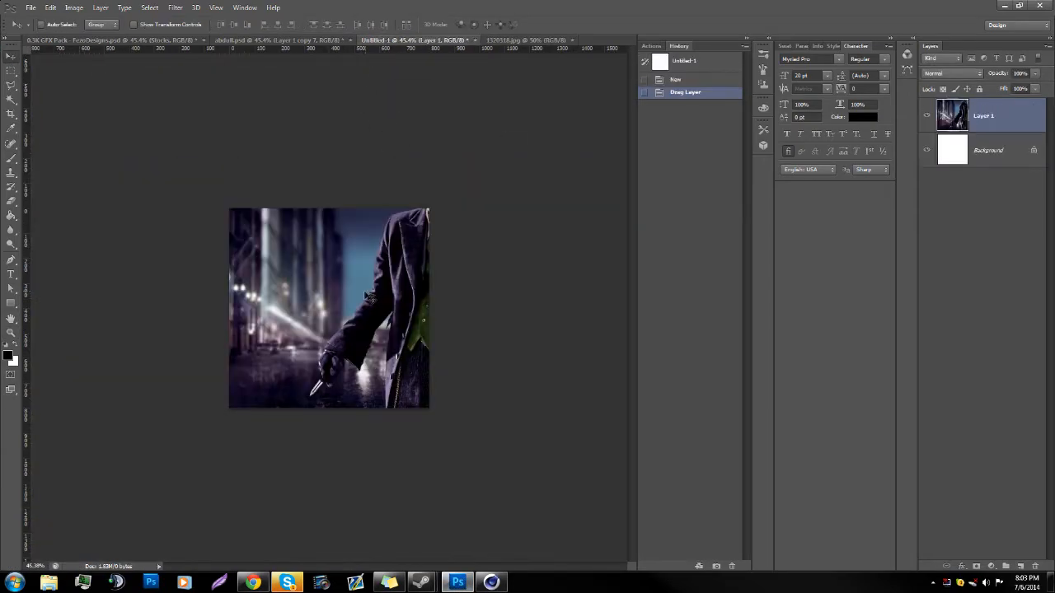
{"action": "left_click", "coordinate": [572, 39]}
Step: Scale the Joker layer down proportionally and position it so the figure stands within the square canvas
{"action": "key", "text": "ctrl+t"}
{"action": "left_click_drag", "start_coordinate": [441, 259], "coordinate": [318, 333]}
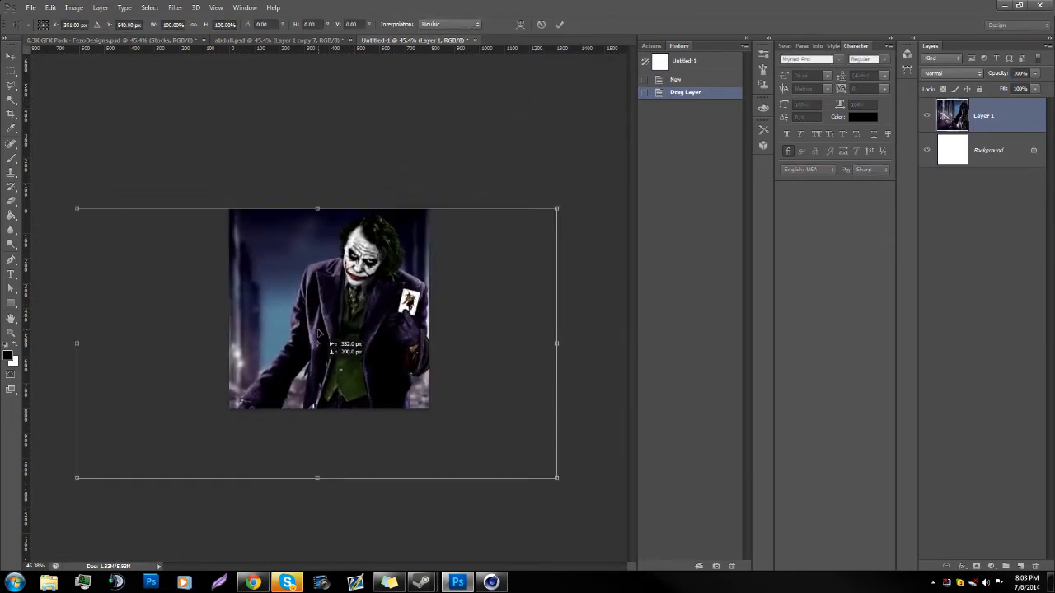
{"action": "left_click_drag", "start_coordinate": [76, 477], "coordinate": [119, 449]}
{"action": "left_click", "coordinate": [192, 24]}
{"action": "left_click_drag", "start_coordinate": [385, 344], "coordinate": [384, 319]}
{"action": "key", "text": "Return"}
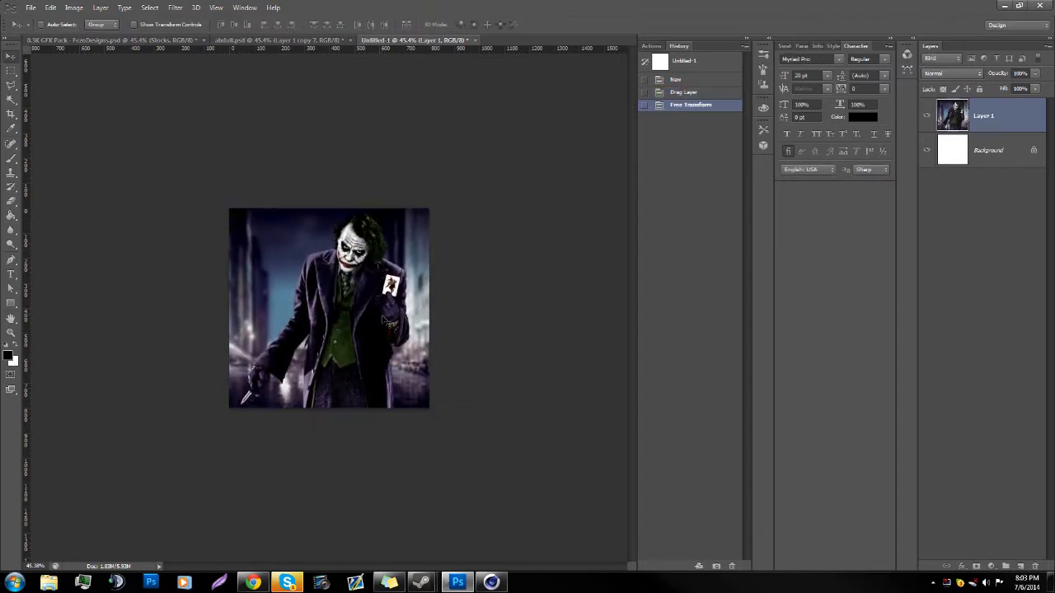
Step: Shift the Joker layer about 5 px to the right with Free Transform
{"action": "double_click", "coordinate": [11, 333]}
{"action": "key", "text": "ctrl+t"}
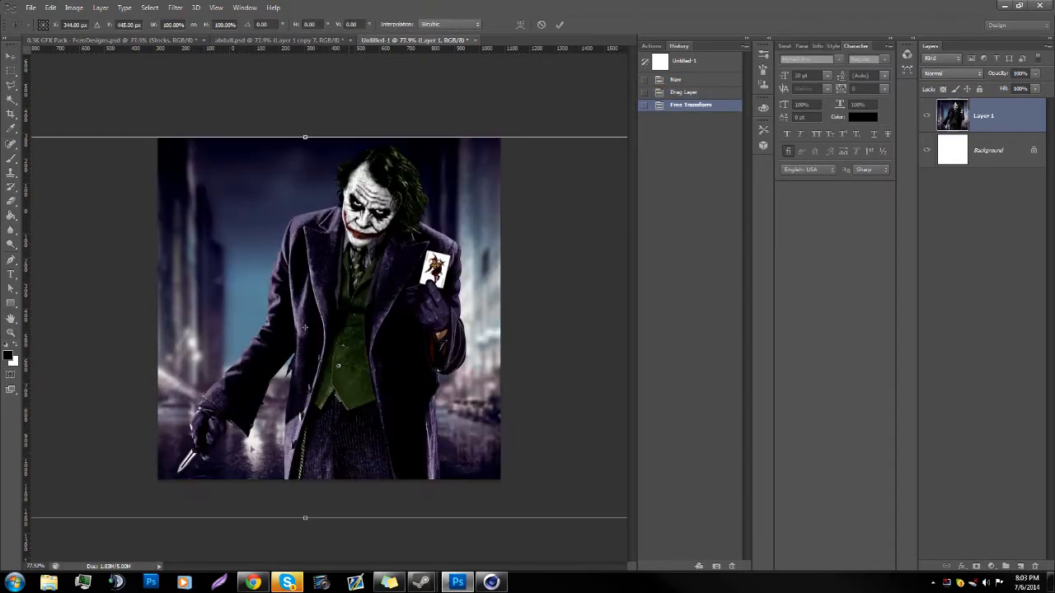
{"action": "left_click_drag", "start_coordinate": [309, 433], "coordinate": [314, 433]}
{"action": "key", "text": "Return"}
{"action": "left_click_drag", "start_coordinate": [206, 230], "coordinate": [186, 238]}
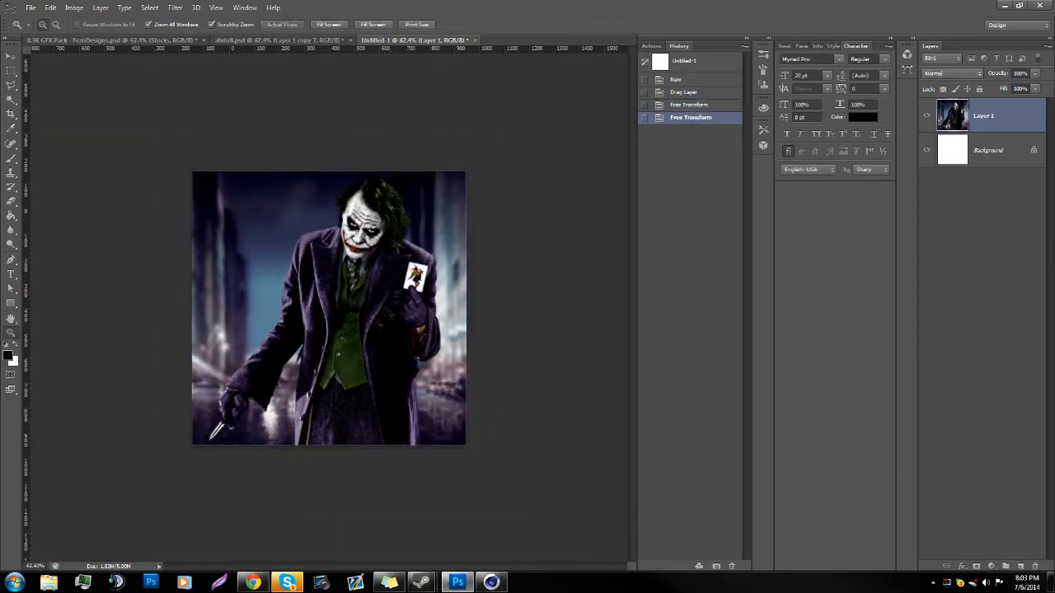
Step: Scale the Joker layer to 90% with linked proportions and move it to cover the whole canvas
{"action": "key", "text": "ctrl+t"}
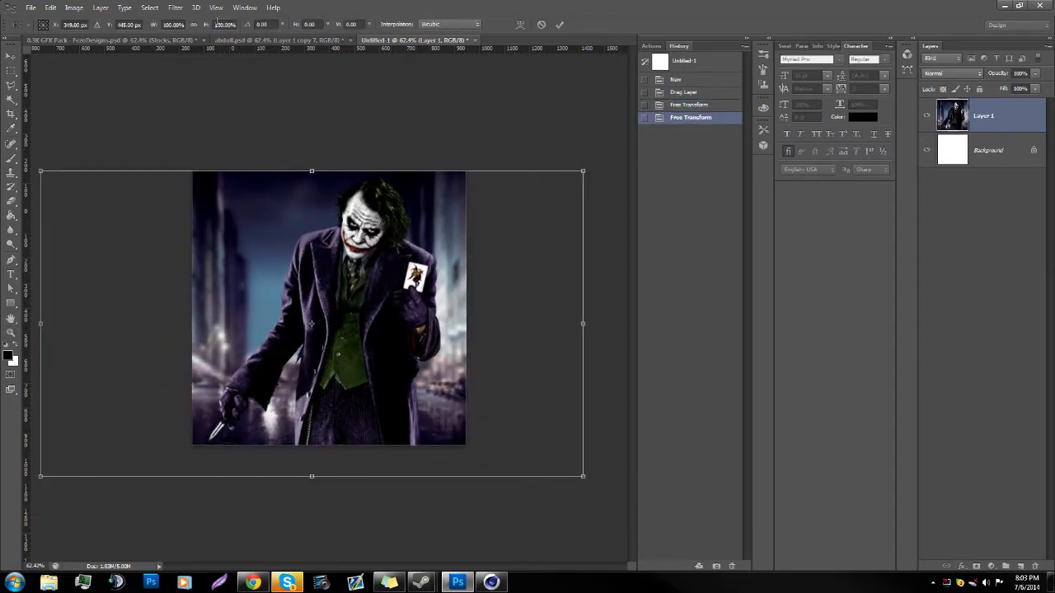
{"action": "type", "text": "90"}
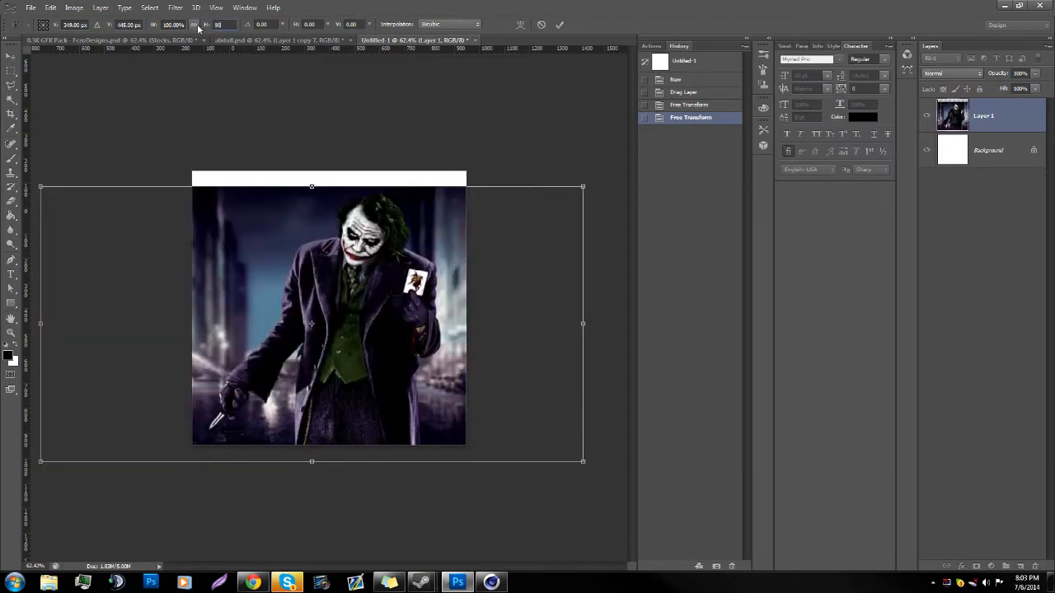
{"action": "left_click", "coordinate": [195, 25]}
{"action": "left_click_drag", "start_coordinate": [329, 330], "coordinate": [356, 315]}
{"action": "key", "text": "Return"}
{"action": "key", "text": "z"}
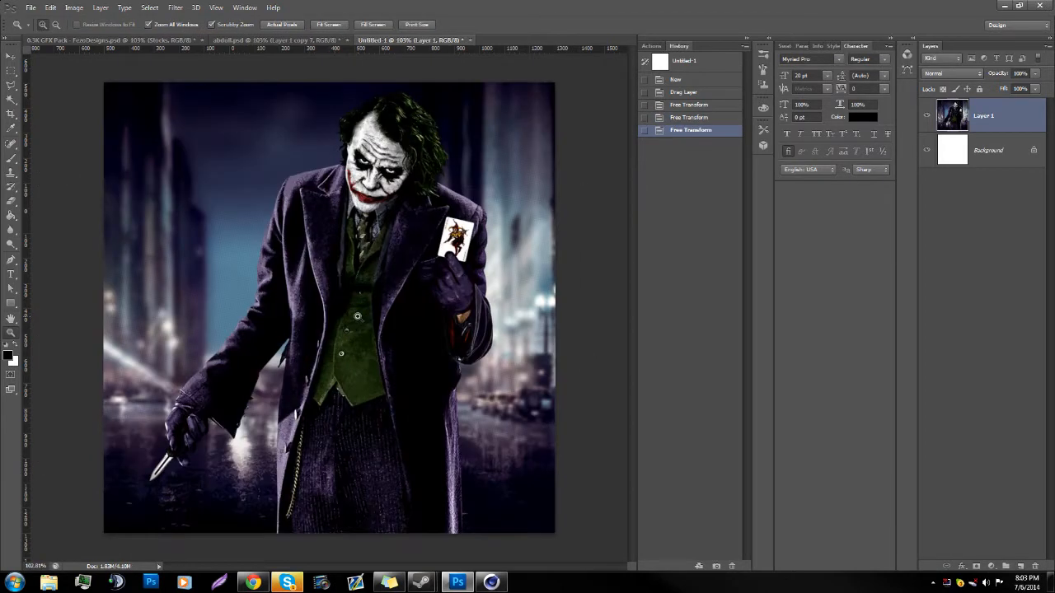
Step: Nudge the scaled Joker layer slightly to the right, keeping the canvas fully covered
{"action": "left_click_drag", "start_coordinate": [357, 316], "coordinate": [336, 319]}
{"action": "key", "text": "ctrl+t"}
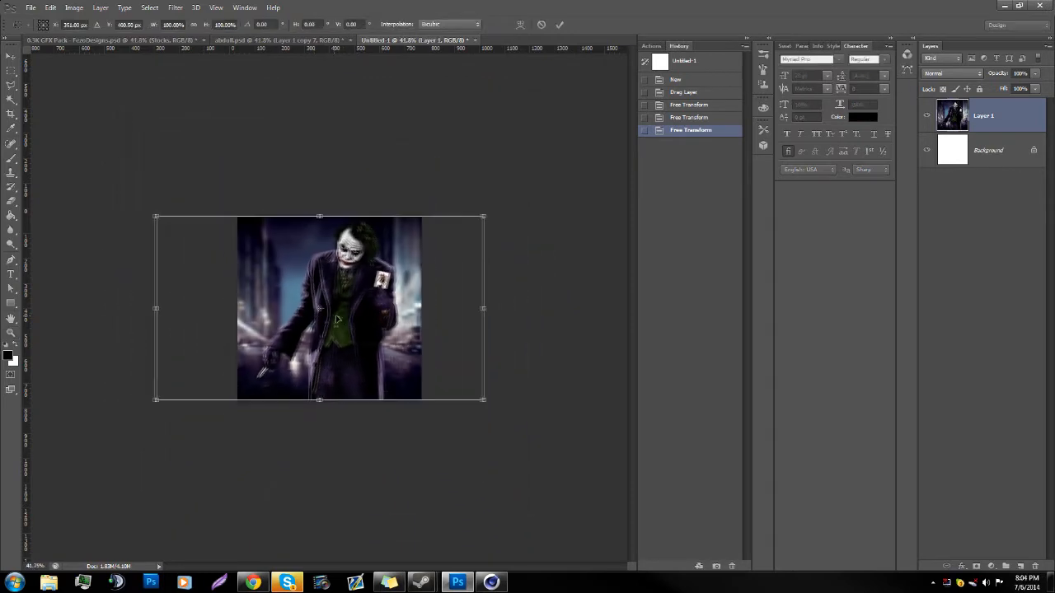
{"action": "key", "text": "Return"}
{"action": "left_click_drag", "start_coordinate": [337, 319], "coordinate": [414, 330]}
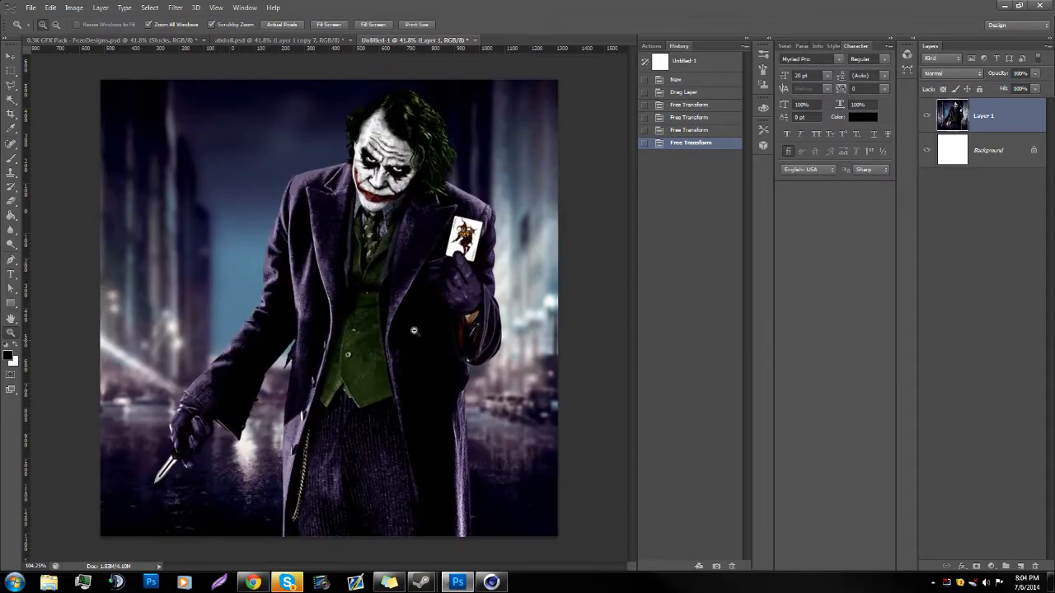
Step: Convert the locked Background into a regular layer and check it by hiding and reshowing the Joker layer
{"action": "double_click", "coordinate": [1021, 164]}
{"action": "key", "text": "Return"}
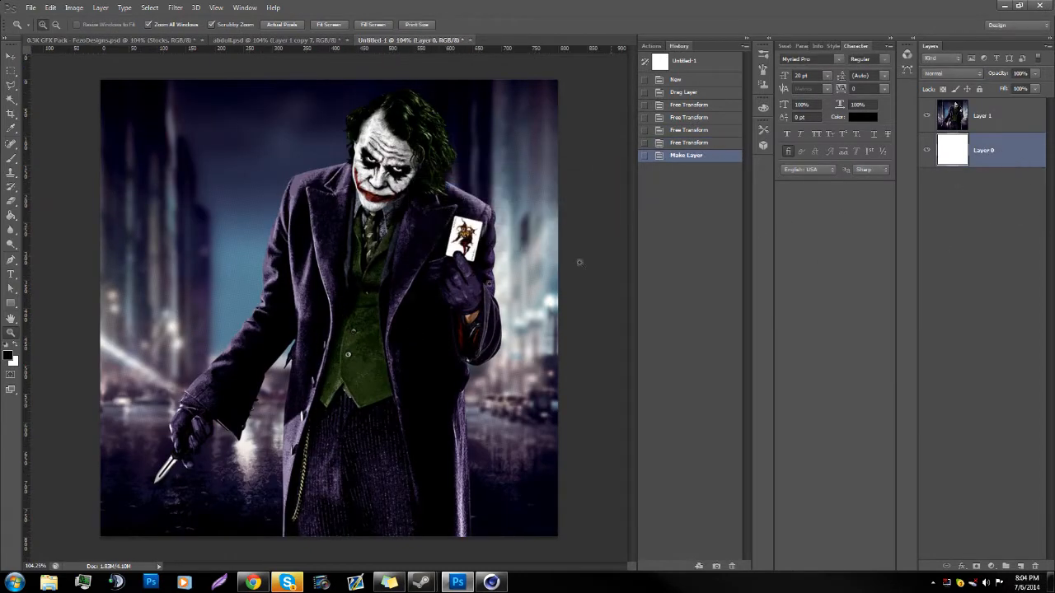
{"action": "left_click_drag", "start_coordinate": [409, 291], "coordinate": [288, 293]}
{"action": "left_click_drag", "start_coordinate": [235, 436], "coordinate": [314, 424]}
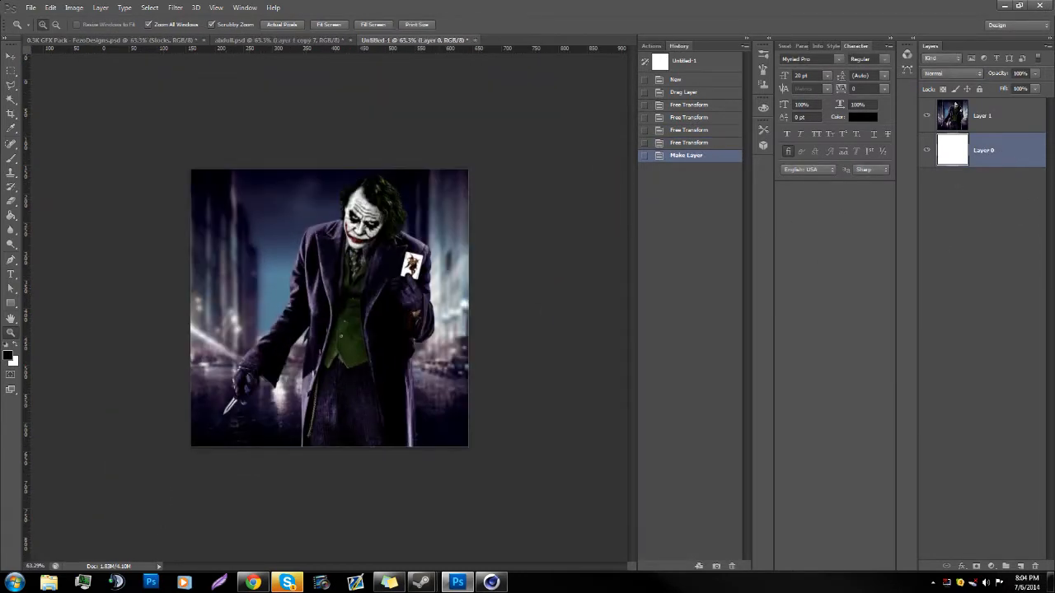
{"action": "left_click", "coordinate": [926, 115]}
{"action": "left_click", "coordinate": [927, 115]}
Step: Add a vertical guide at position 400 to mark the middle of the canvas
{"action": "left_click_drag", "start_coordinate": [313, 294], "coordinate": [361, 289]}
{"action": "left_click_drag", "start_coordinate": [232, 150], "coordinate": [219, 150]}
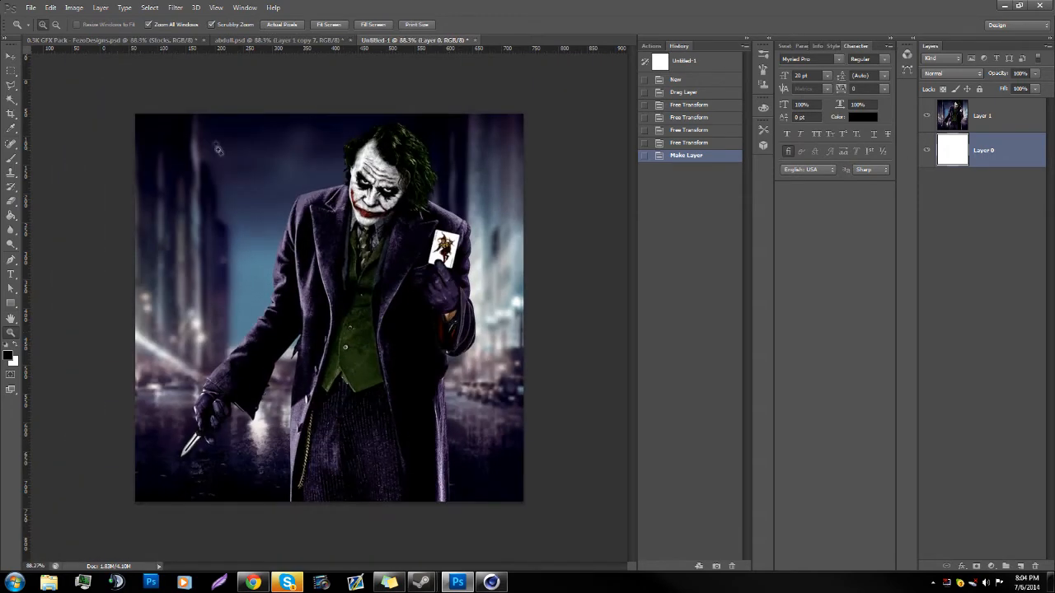
{"action": "left_click", "coordinate": [215, 7]}
{"action": "left_click", "coordinate": [234, 242]}
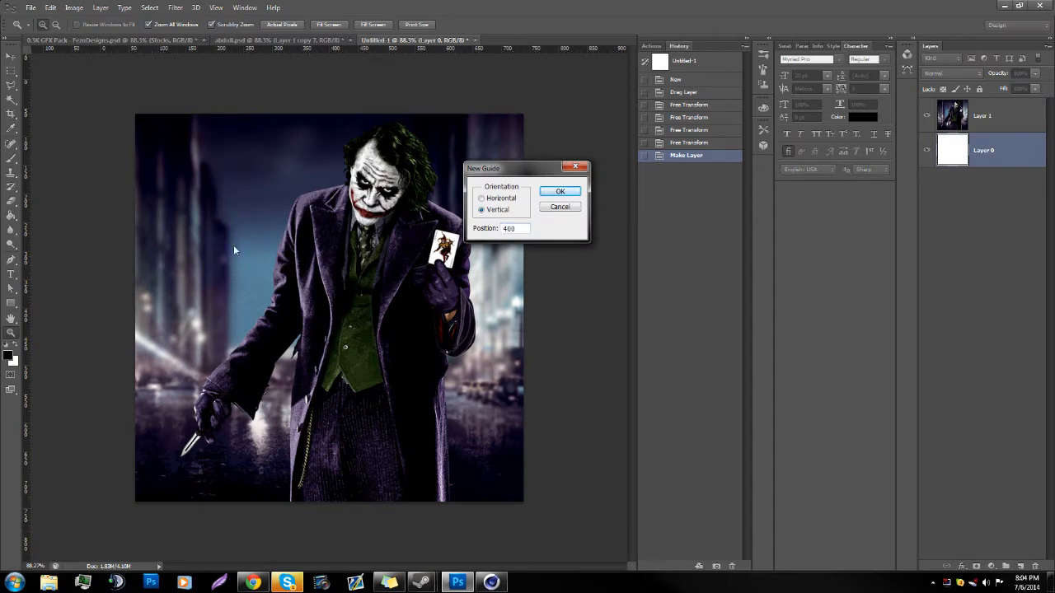
{"action": "key", "text": "Return"}
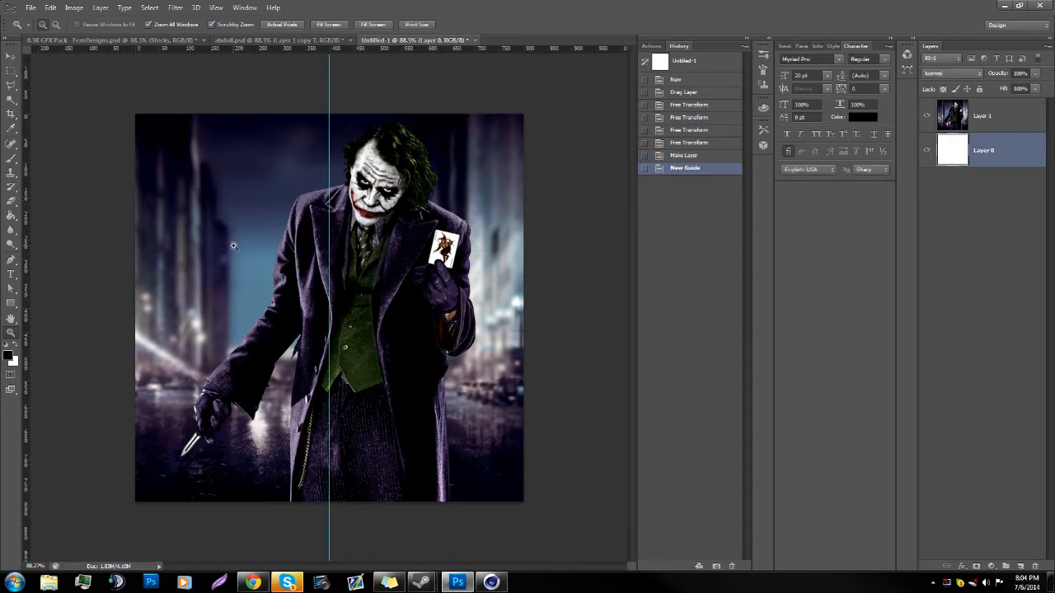
Step: Add a horizontal guide through the centre of the canvas at 400 px
{"action": "left_click", "coordinate": [206, 7]}
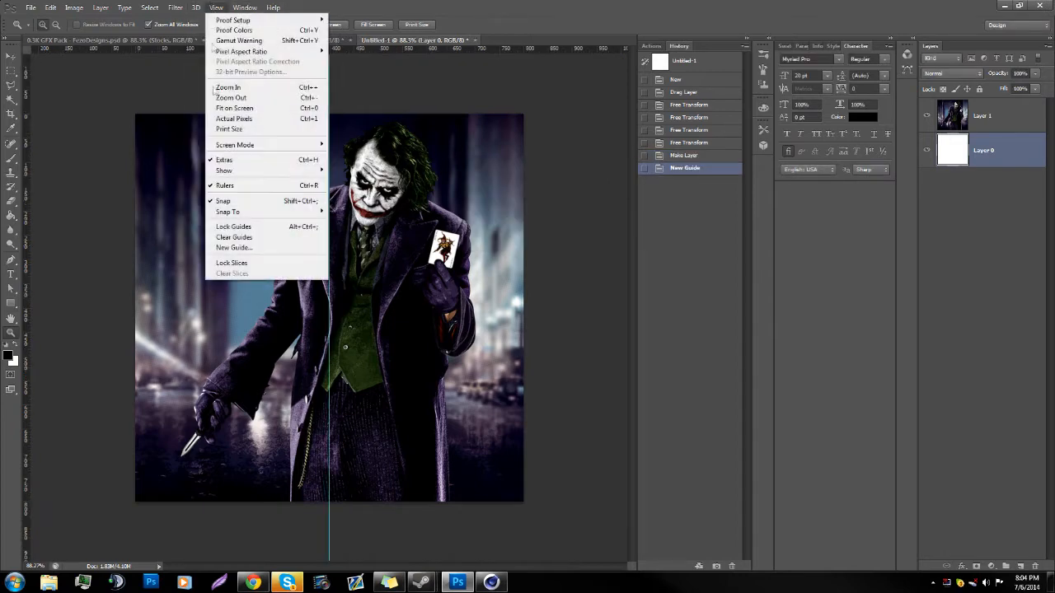
{"action": "left_click", "coordinate": [233, 243]}
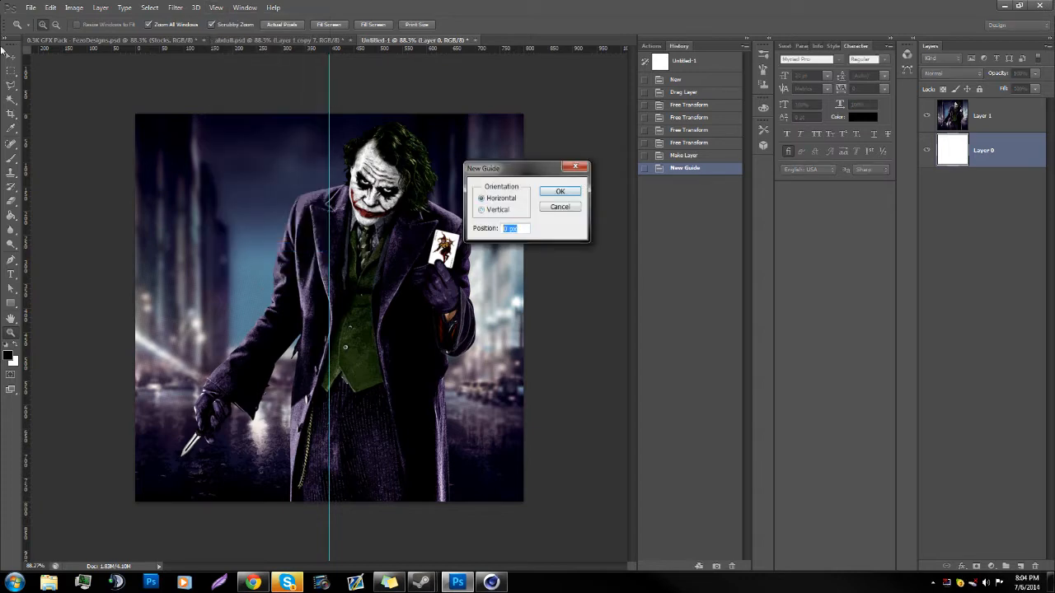
{"action": "key", "text": "Return"}
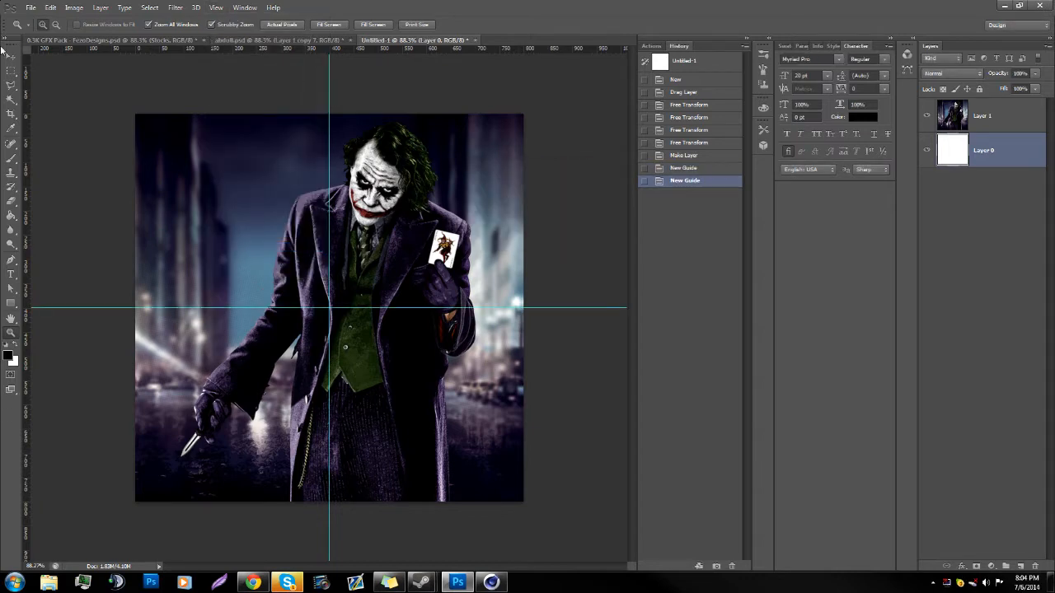
{"action": "left_click_drag", "start_coordinate": [327, 289], "coordinate": [380, 302]}
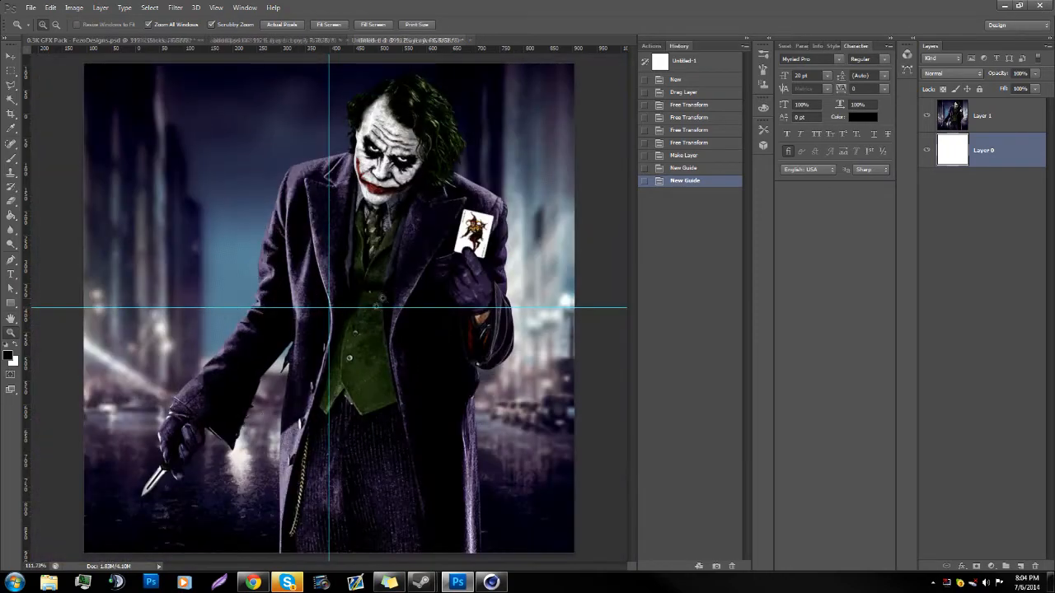
Step: Bring the downloaded soar-gaming.png from Chrome into Photoshop and copy its logo into Untitled-1 above Layer 0
{"action": "left_click", "coordinate": [253, 583]}
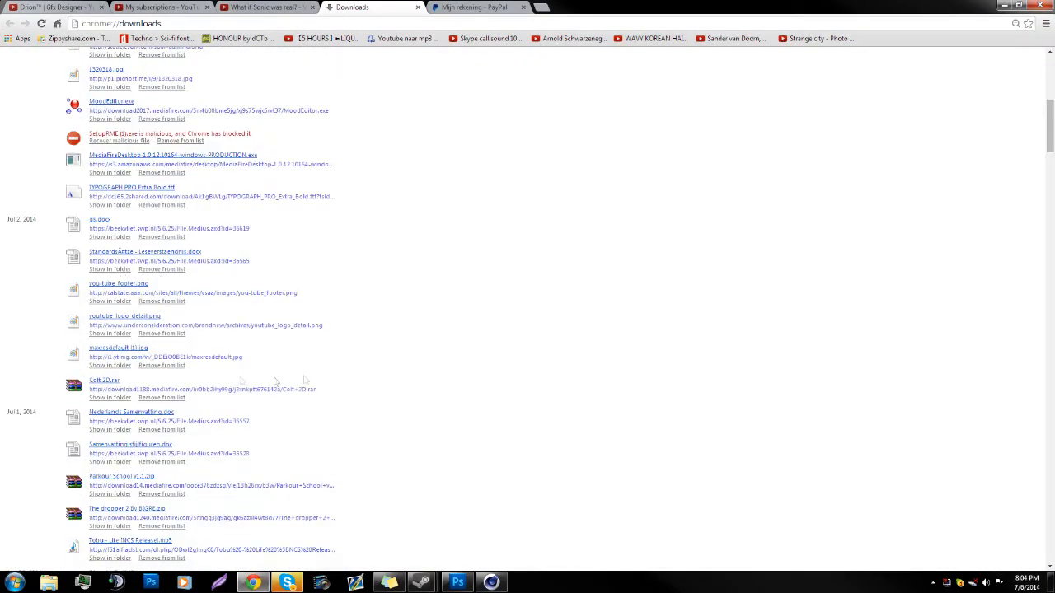
{"action": "scroll", "coordinate": [311, 338], "scroll_direction": "up", "scroll_amount": 5}
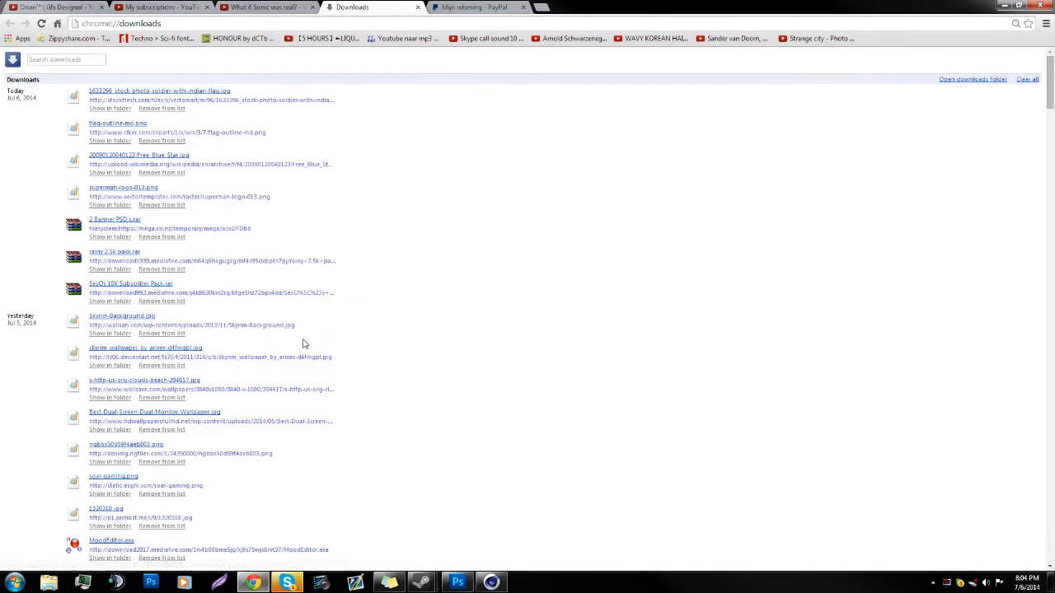
{"action": "scroll", "coordinate": [200, 419], "scroll_direction": "down", "scroll_amount": 1}
{"action": "left_click_drag", "start_coordinate": [111, 369], "coordinate": [524, 28]}
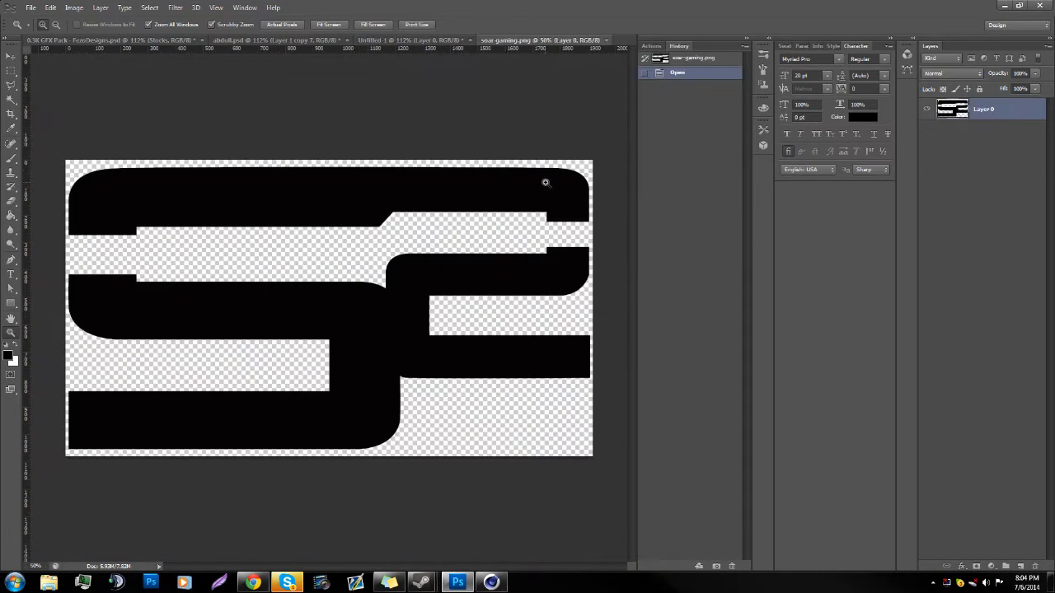
{"action": "key", "text": "v"}
{"action": "left_click_drag", "start_coordinate": [330, 290], "coordinate": [242, 388]}
Step: Reposition the logo layer around the centre guides of the canvas with Free Transform
{"action": "left_click", "coordinate": [11, 333]}
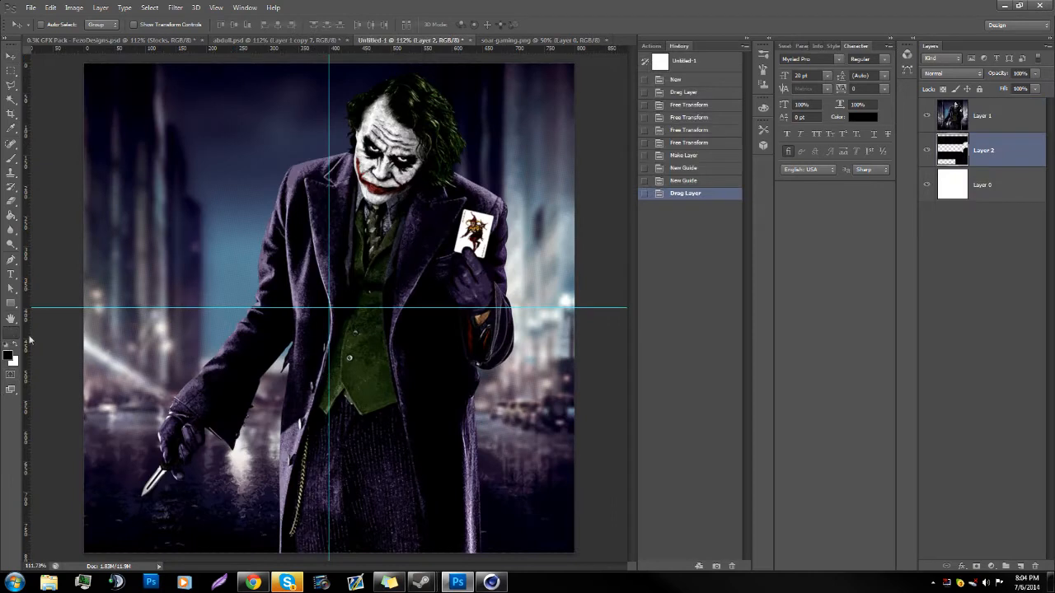
{"action": "left_click_drag", "start_coordinate": [381, 373], "coordinate": [273, 384]}
{"action": "key", "text": "ctrl+t"}
{"action": "left_click_drag", "start_coordinate": [368, 326], "coordinate": [360, 305]}
{"action": "key", "text": "Return"}
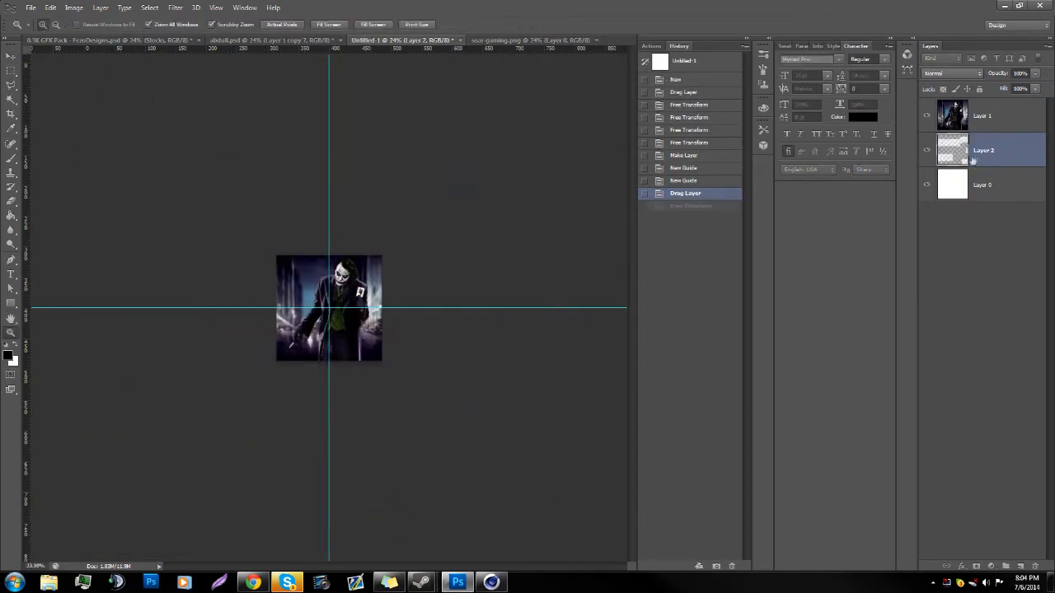
Step: Move the logo layer above the Joker image layer and scale it to about 35.5% around the canvas centre
{"action": "key", "text": "ctrl+bracketright"}
{"action": "key", "text": "ctrl+t"}
{"action": "left_click_drag", "start_coordinate": [204, 378], "coordinate": [285, 332]}
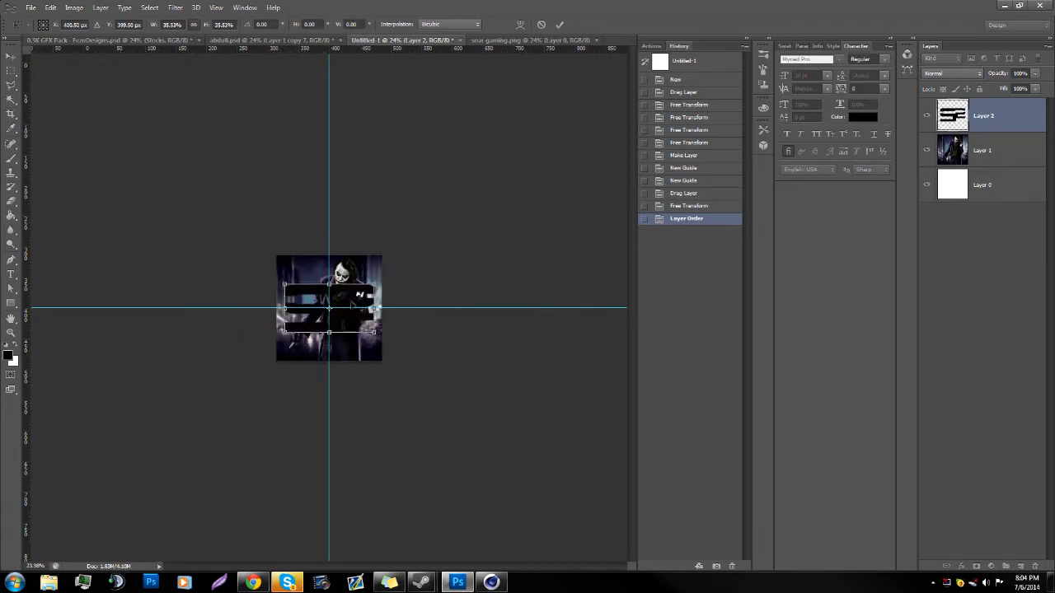
{"action": "key", "text": "Return"}
Step: Enlarge the logo proportionally to about 107%, keeping it centred on the canvas at 400 px
{"action": "left_click_drag", "start_coordinate": [341, 318], "coordinate": [392, 310]}
{"action": "left_click_drag", "start_coordinate": [363, 378], "coordinate": [394, 380]}
{"action": "left_click_drag", "start_coordinate": [314, 365], "coordinate": [338, 357]}
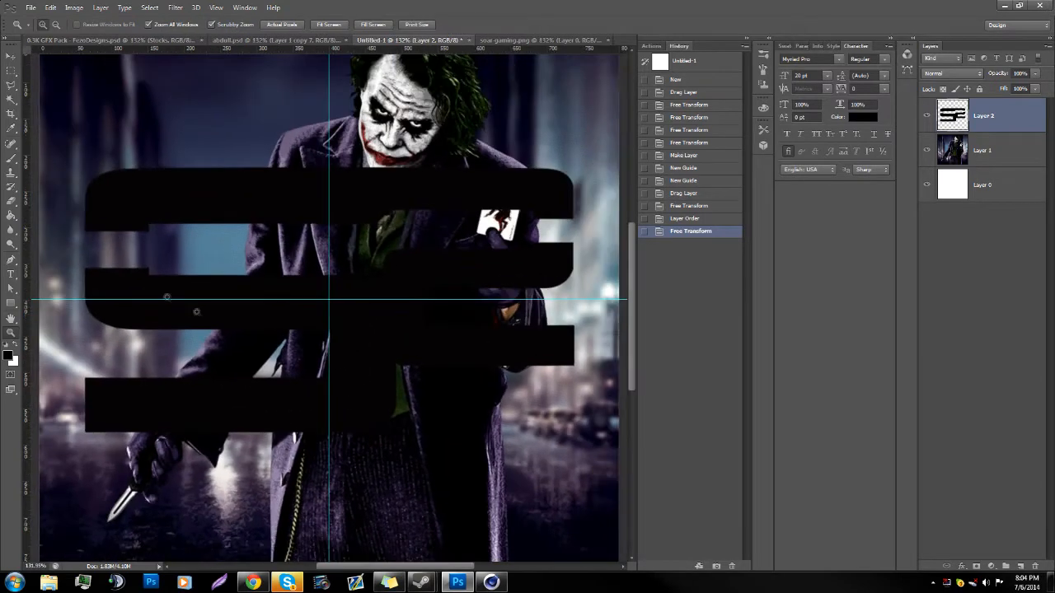
{"action": "left_click", "coordinate": [16, 160]}
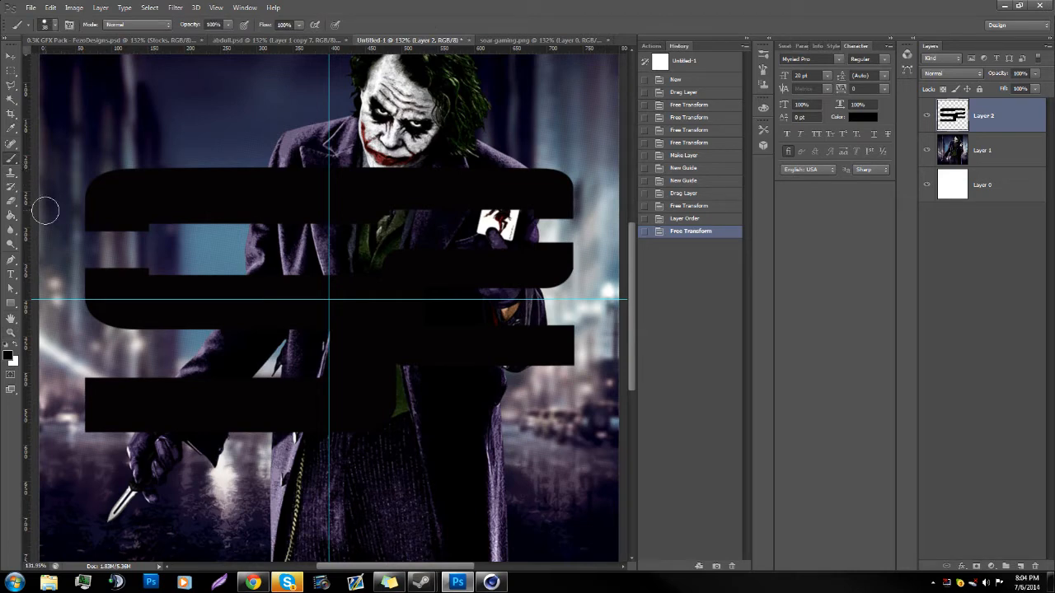
{"action": "left_click", "coordinate": [11, 333]}
{"action": "left_click_drag", "start_coordinate": [476, 337], "coordinate": [451, 337]}
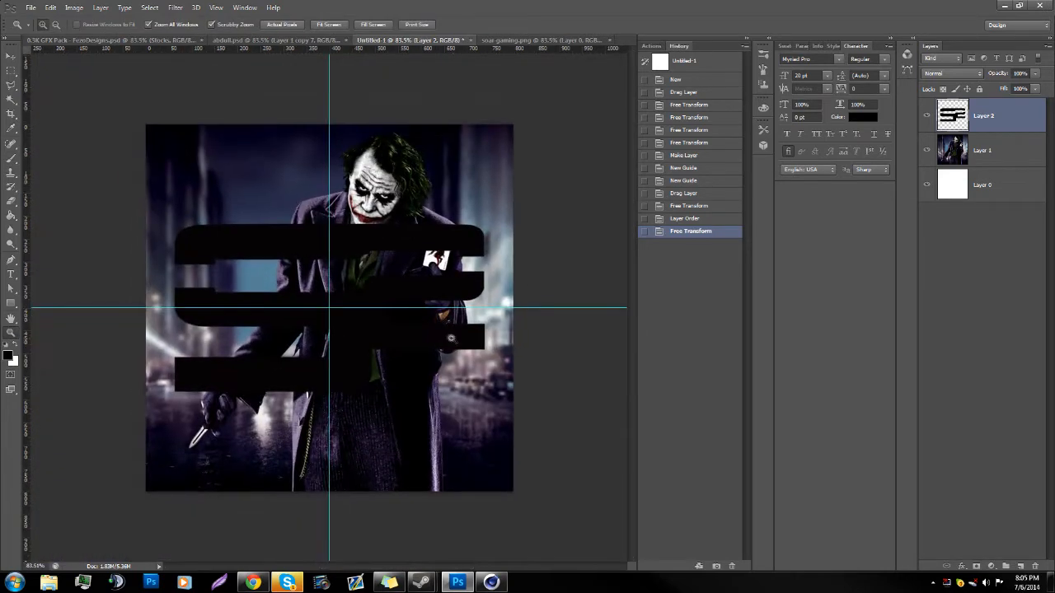
{"action": "key", "text": "ctrl+t"}
{"action": "left_click_drag", "start_coordinate": [492, 222], "coordinate": [493, 221]}
{"action": "left_click", "coordinate": [193, 24]}
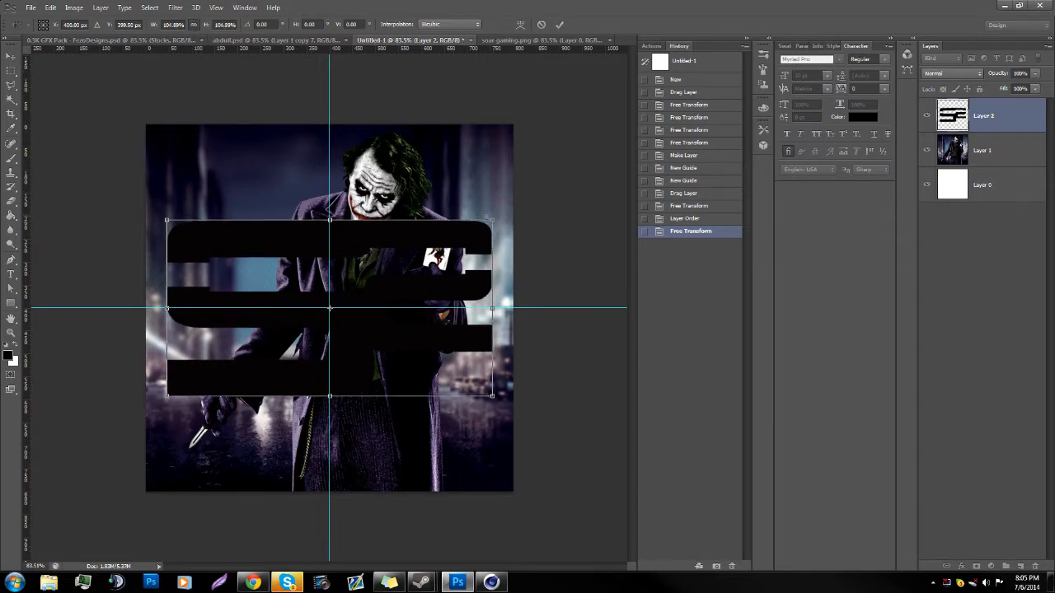
{"action": "left_click_drag", "start_coordinate": [493, 221], "coordinate": [495, 218]}
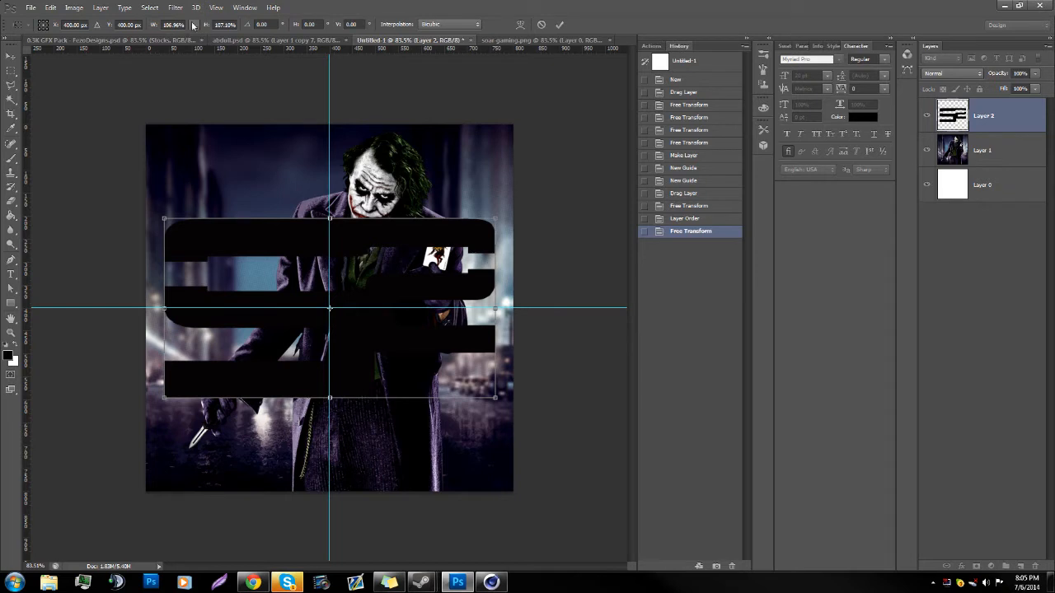
{"action": "left_click", "coordinate": [193, 24]}
{"action": "key", "text": "Return"}
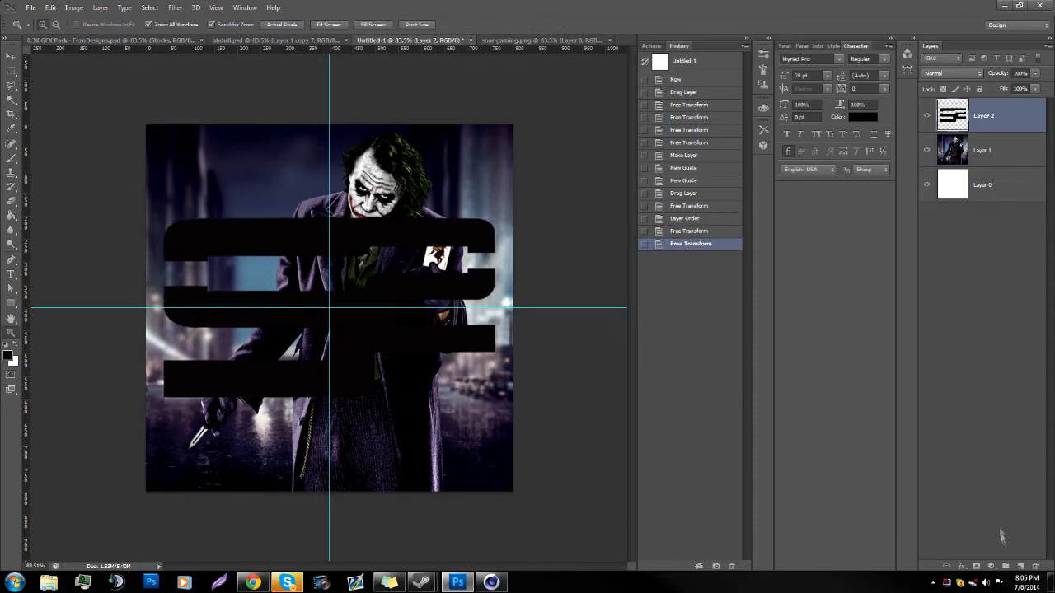
Step: Add a new layer above the logo, hide the guides, and marquee-select a rectangle that encloses the whole logo
{"action": "left_click", "coordinate": [1022, 566]}
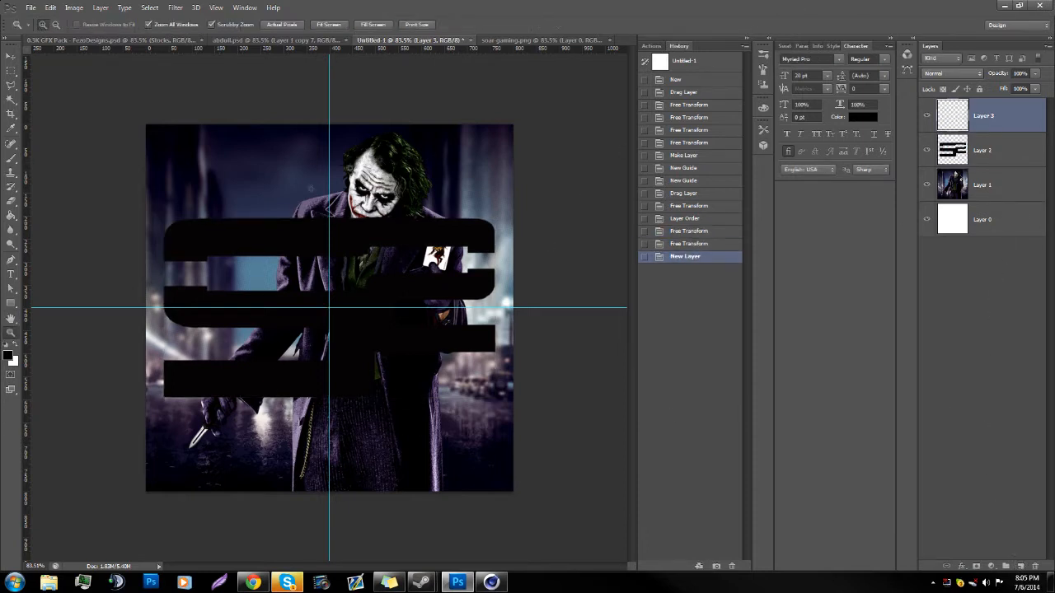
{"action": "key", "text": "ctrl+semicolon"}
{"action": "mouse_move", "coordinate": [342, 388]}
{"action": "left_mouse_down"}
{"action": "mouse_move", "coordinate": [372, 381]}
{"action": "mouse_move", "coordinate": [359, 382]}
{"action": "left_mouse_up"}
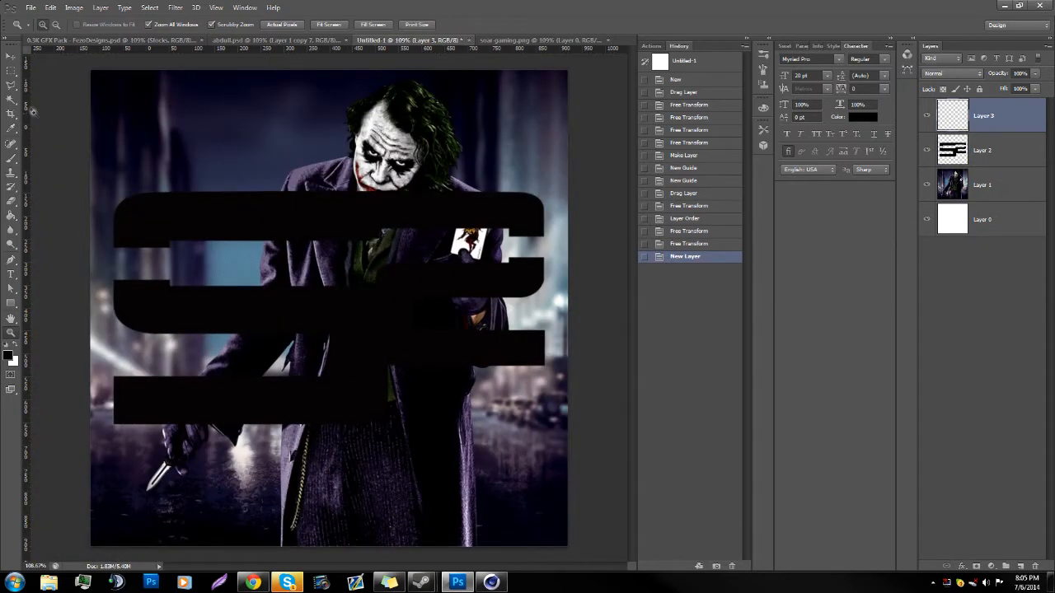
{"action": "left_click", "coordinate": [11, 71]}
{"action": "mouse_move", "coordinate": [99, 162]}
{"action": "left_mouse_down"}
{"action": "mouse_move", "coordinate": [436, 479]}
{"action": "mouse_move", "coordinate": [564, 480]}
{"action": "left_mouse_up"}
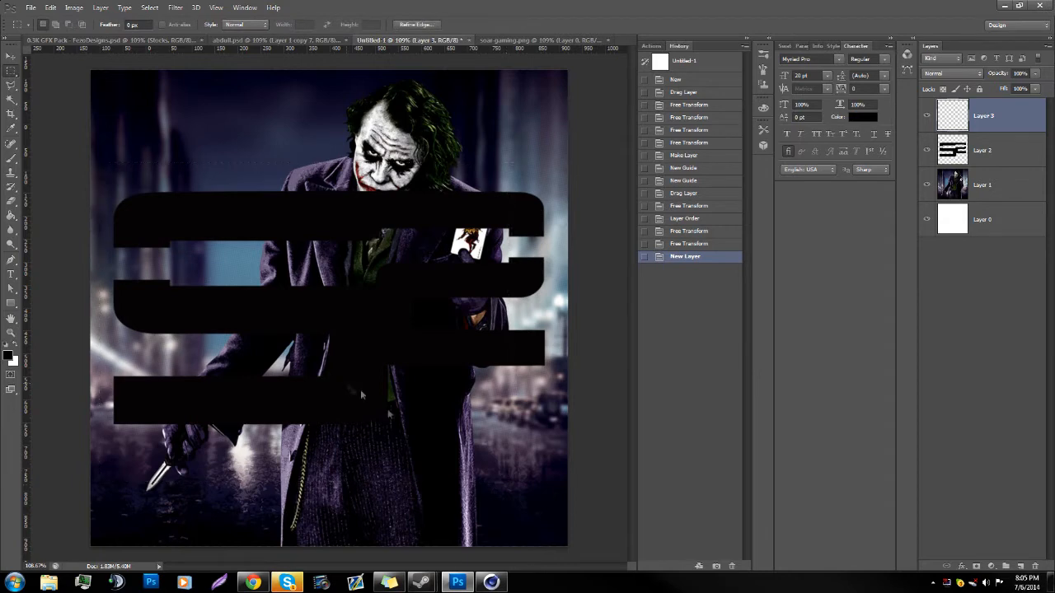
Step: Fill the rectangular selection on the new layer with white at 100% opacity and deselect it
{"action": "right_click", "coordinate": [347, 382]}
{"action": "left_click", "coordinate": [375, 334]}
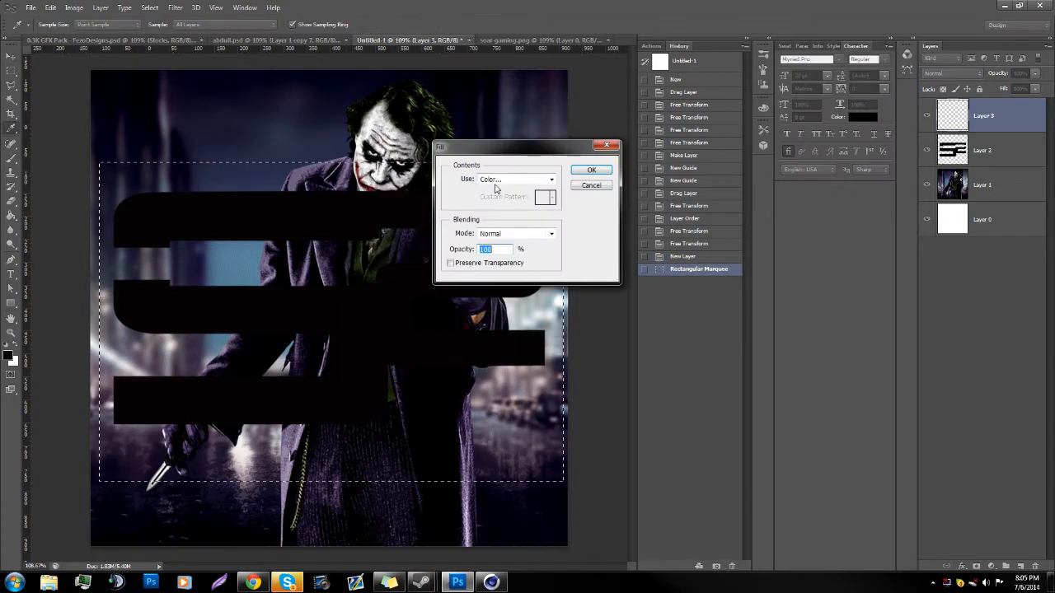
{"action": "left_click", "coordinate": [499, 178]}
{"action": "left_click", "coordinate": [489, 200]}
{"action": "left_click", "coordinate": [417, 176]}
{"action": "left_click", "coordinate": [672, 168]}
{"action": "left_click", "coordinate": [591, 169]}
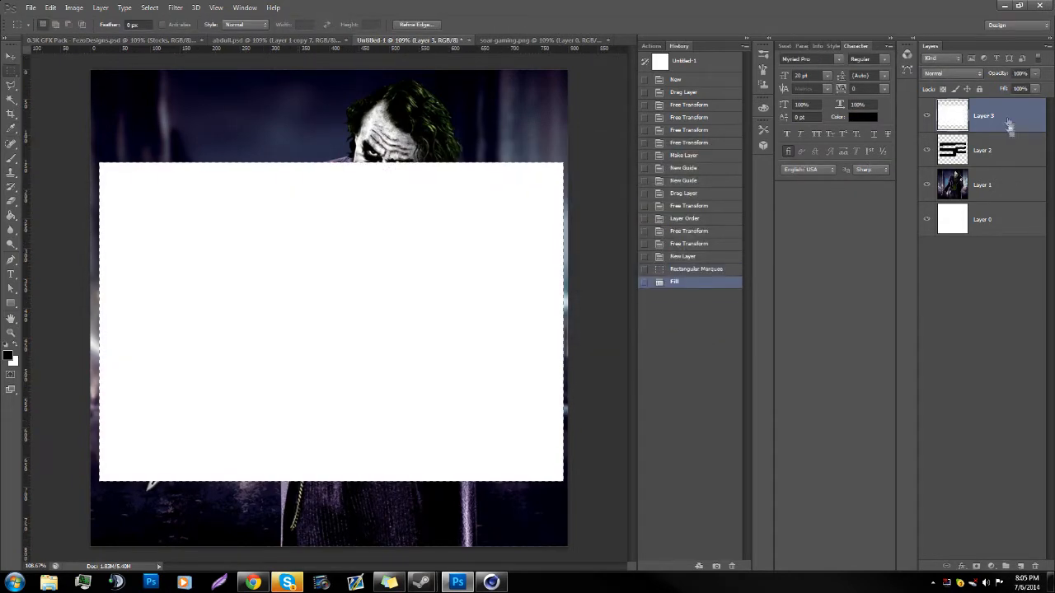
{"action": "key", "text": "ctrl+d"}
Step: Clip the white layer to the logo layer below and merge the two into a single white logo layer
{"action": "right_click", "coordinate": [1006, 112]}
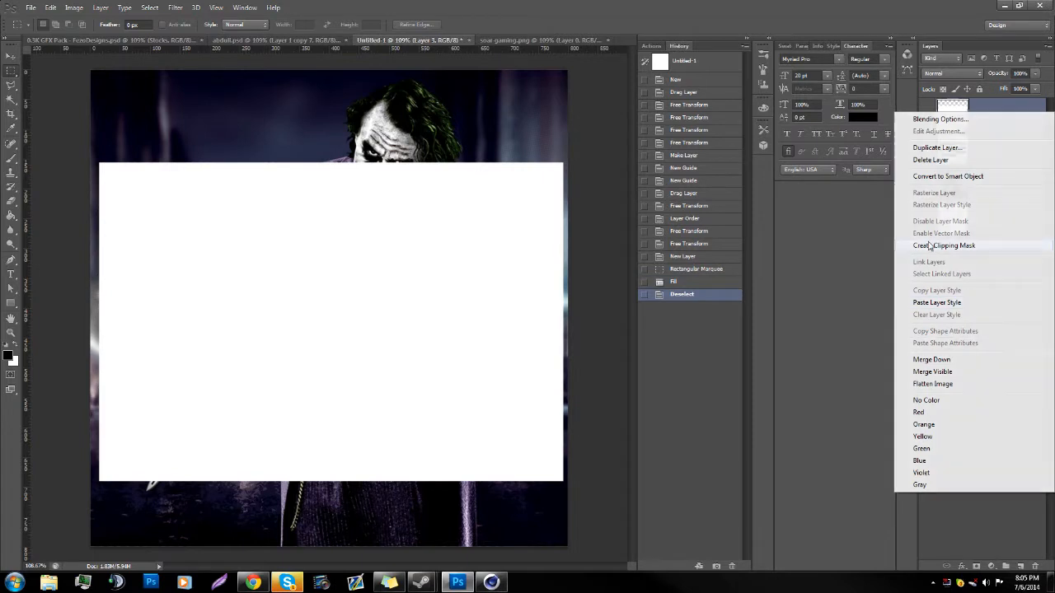
{"action": "left_click", "coordinate": [964, 245]}
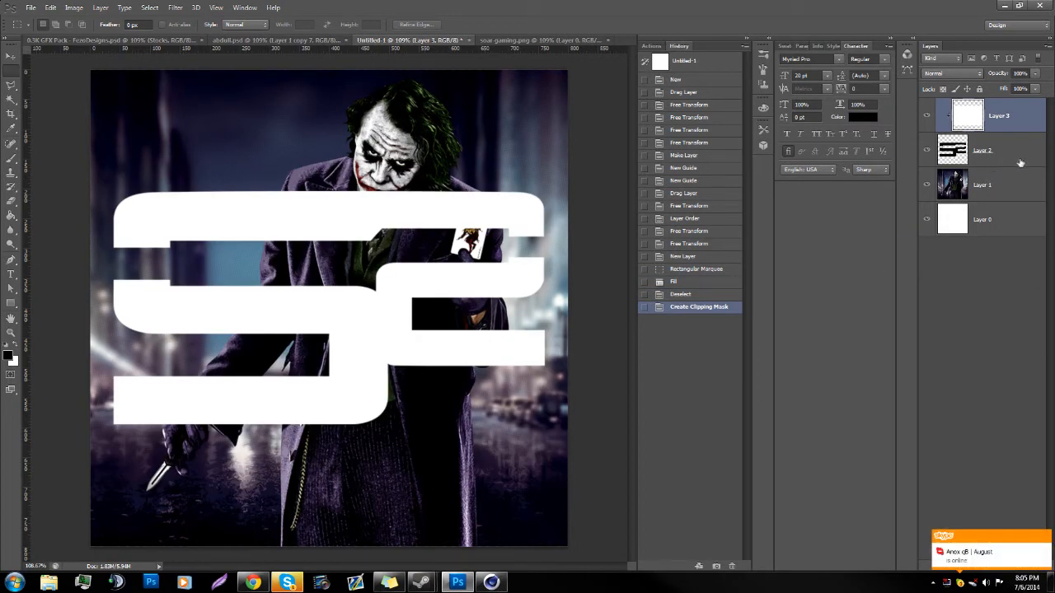
{"action": "right_click", "coordinate": [1020, 163]}
{"action": "left_click", "coordinate": [945, 427]}
{"action": "left_click", "coordinate": [1045, 539]}
Step: Scale the white logo down proportionally to about 93% around its centre with Free Transform
{"action": "left_click", "coordinate": [11, 333]}
{"action": "left_click", "coordinate": [283, 379], "text": "alt"}
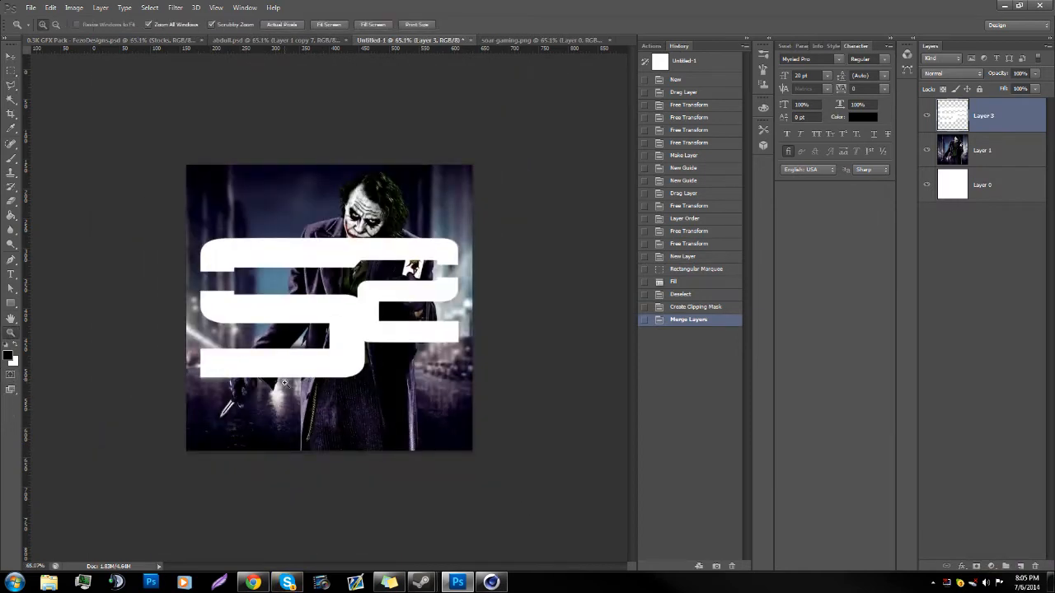
{"action": "key", "text": "ctrl+semicolon"}
{"action": "key", "text": "ctrl+semicolon"}
{"action": "left_click_drag", "start_coordinate": [317, 420], "coordinate": [329, 416]}
{"action": "key", "text": "ctrl+t"}
{"action": "left_click_drag", "start_coordinate": [178, 225], "coordinate": [193, 234]}
{"action": "left_click", "coordinate": [192, 24]}
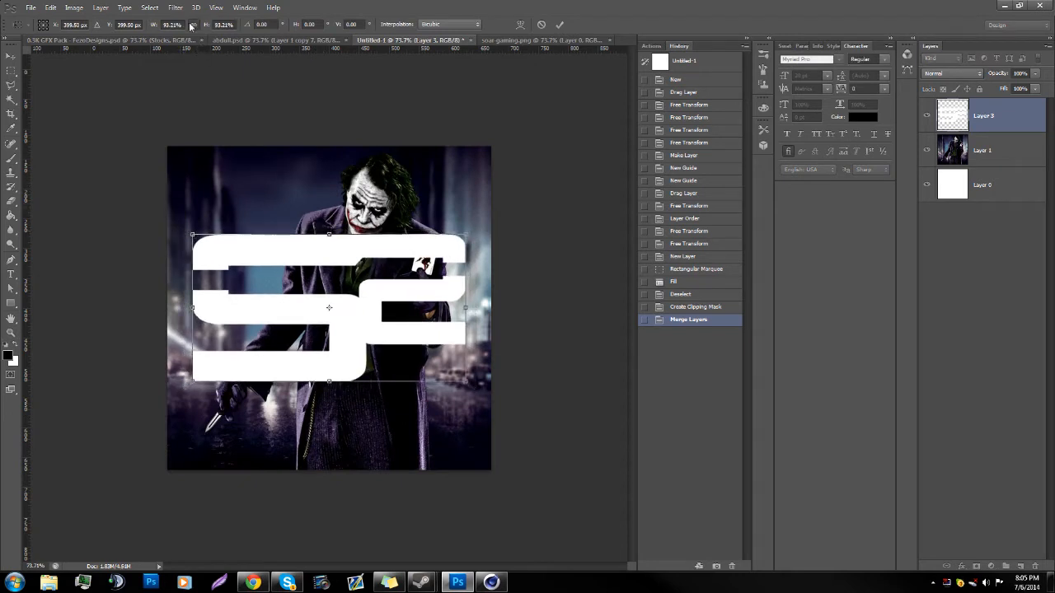
{"action": "key", "text": "Return"}
{"action": "key", "text": "z"}
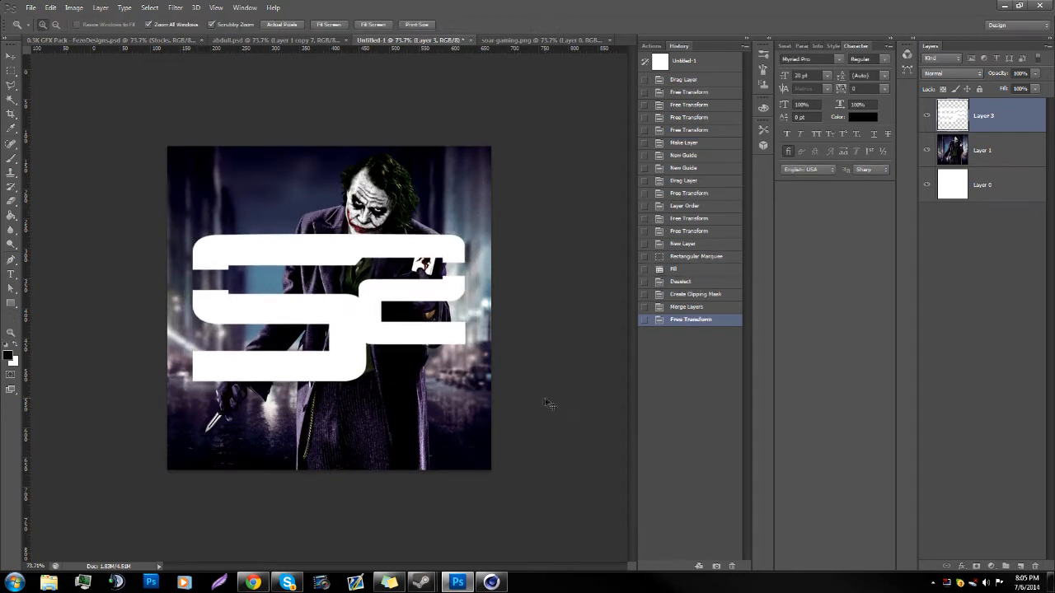
Step: Warp the logo so that its four sides bulge slightly outward, and apply the transformation
{"action": "key", "text": "ctrl+t"}
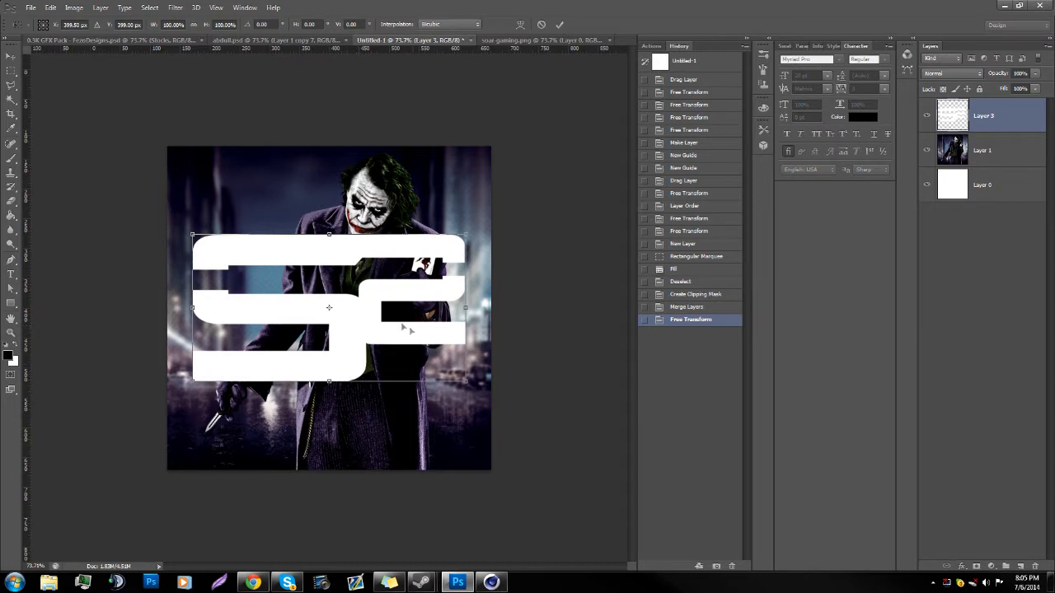
{"action": "left_click", "coordinate": [48, 8]}
{"action": "mouse_move", "coordinate": [86, 223]}
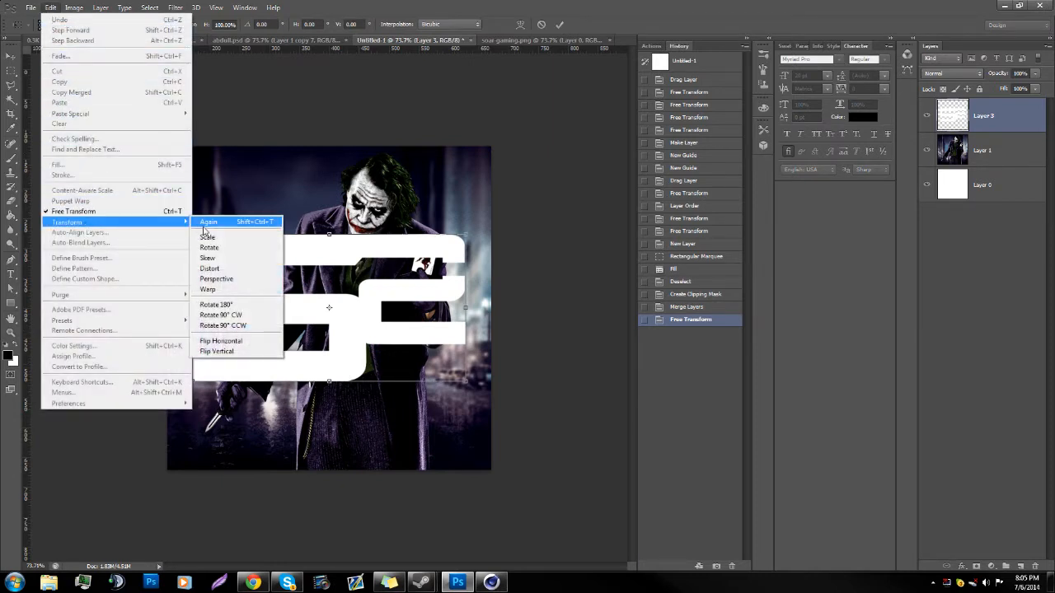
{"action": "left_click", "coordinate": [225, 290]}
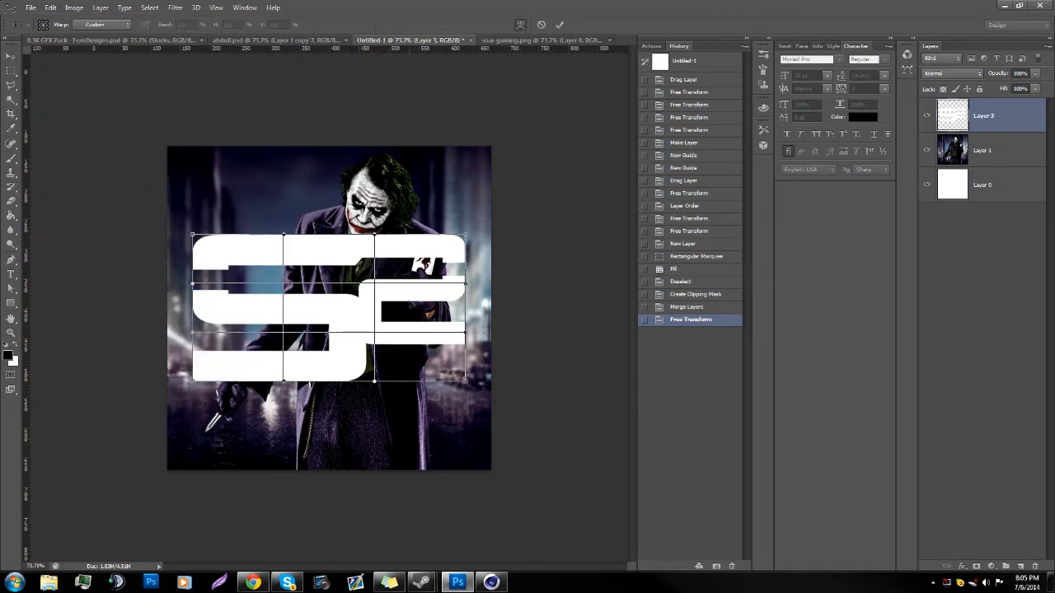
{"action": "left_click_drag", "start_coordinate": [414, 312], "coordinate": [421, 312]}
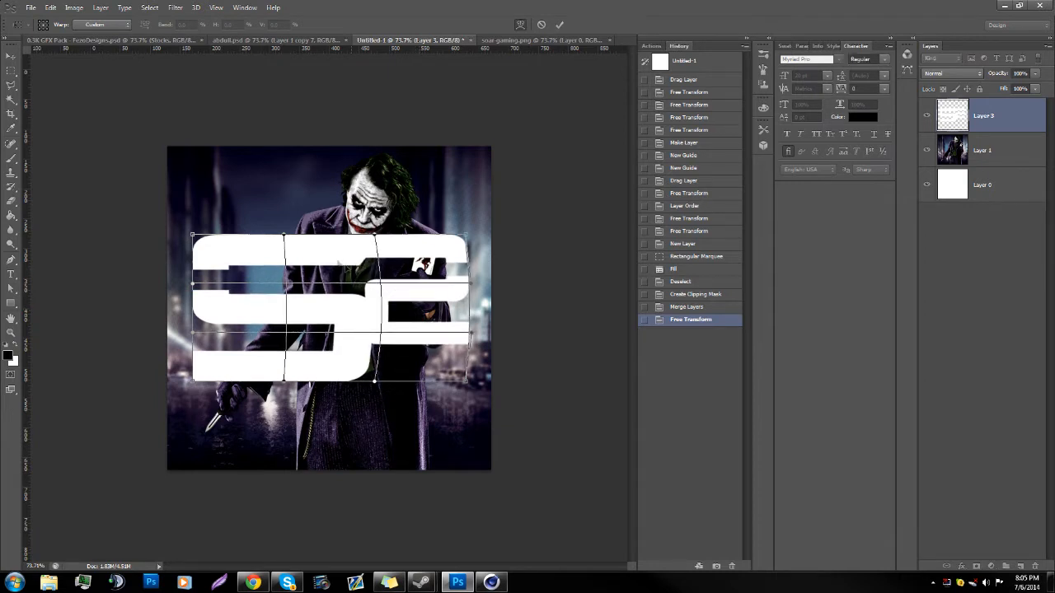
{"action": "left_click_drag", "start_coordinate": [335, 260], "coordinate": [336, 251]}
{"action": "left_click_drag", "start_coordinate": [225, 316], "coordinate": [219, 315]}
{"action": "left_click_drag", "start_coordinate": [333, 365], "coordinate": [333, 371]}
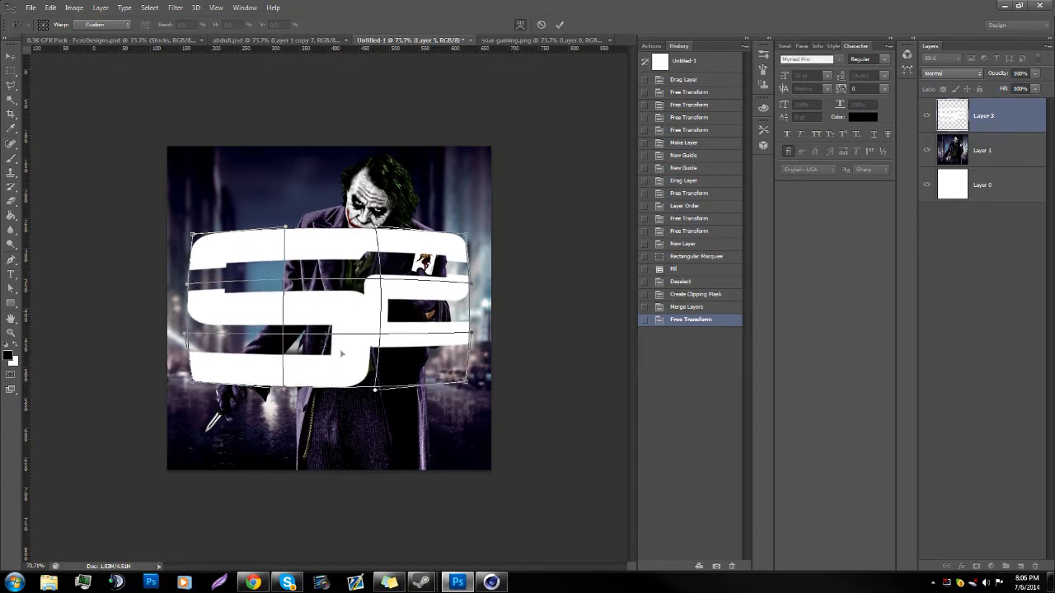
{"action": "key", "text": "Return"}
Step: Rotate the warped logo slightly counter-clockwise and reposition it over the Joker's chest with Free Transform
{"action": "key", "text": "ctrl+t"}
{"action": "left_click_drag", "start_coordinate": [387, 445], "coordinate": [408, 418]}
{"action": "left_click_drag", "start_coordinate": [363, 324], "coordinate": [365, 327]}
{"action": "key", "text": "Return"}
{"action": "mouse_move", "coordinate": [396, 431]}
{"action": "left_mouse_down"}
{"action": "mouse_move", "coordinate": [437, 424]}
{"action": "mouse_move", "coordinate": [411, 421]}
{"action": "left_mouse_up"}
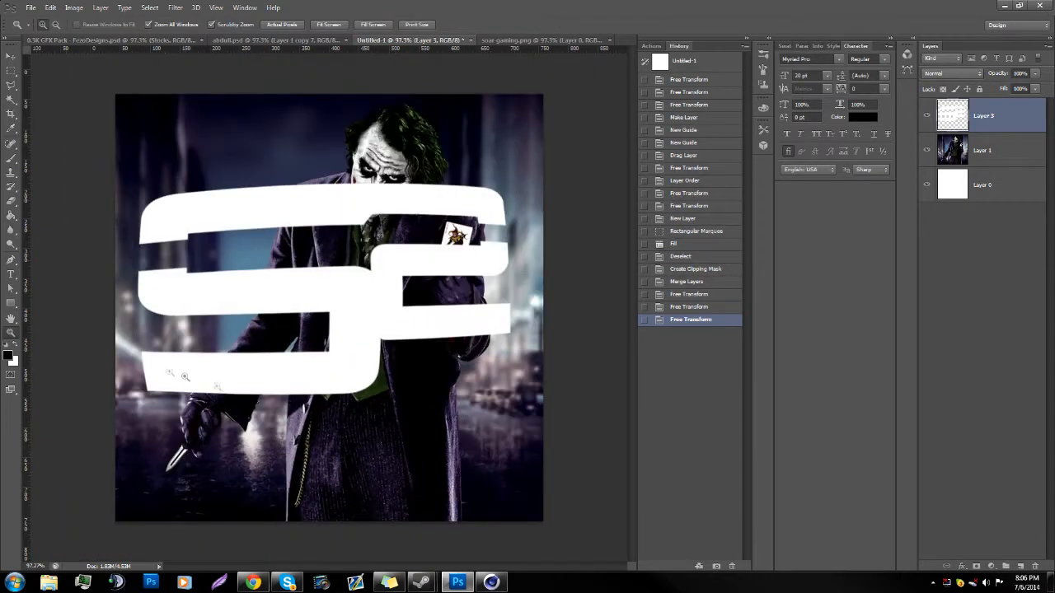
{"action": "key", "text": "ctrl+t"}
{"action": "left_click_drag", "start_coordinate": [398, 337], "coordinate": [396, 332]}
{"action": "key", "text": "Return"}
{"action": "left_click_drag", "start_coordinate": [386, 390], "coordinate": [392, 382]}
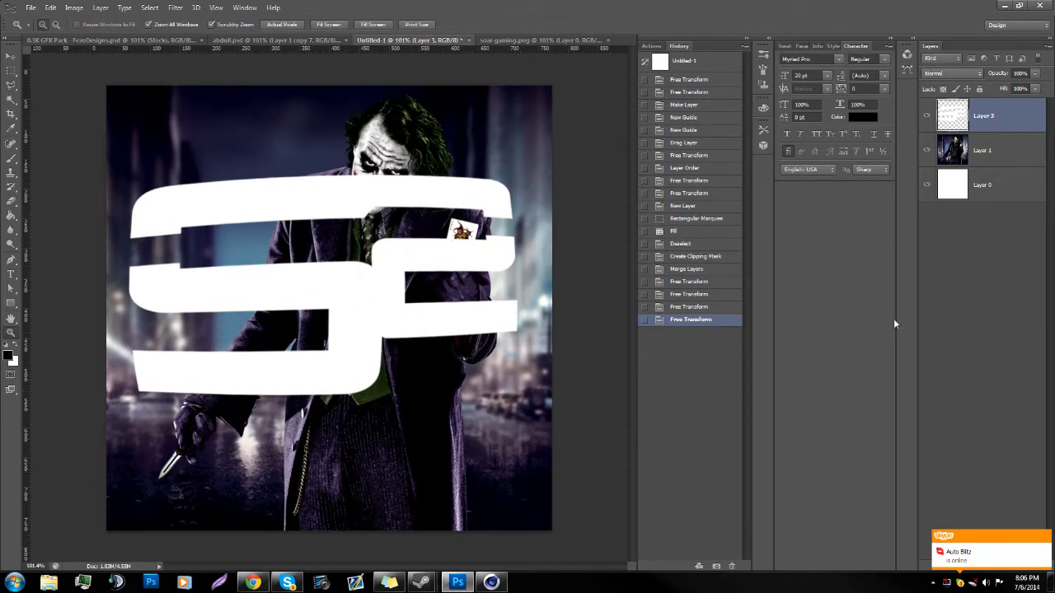
{"action": "left_click", "coordinate": [1044, 538]}
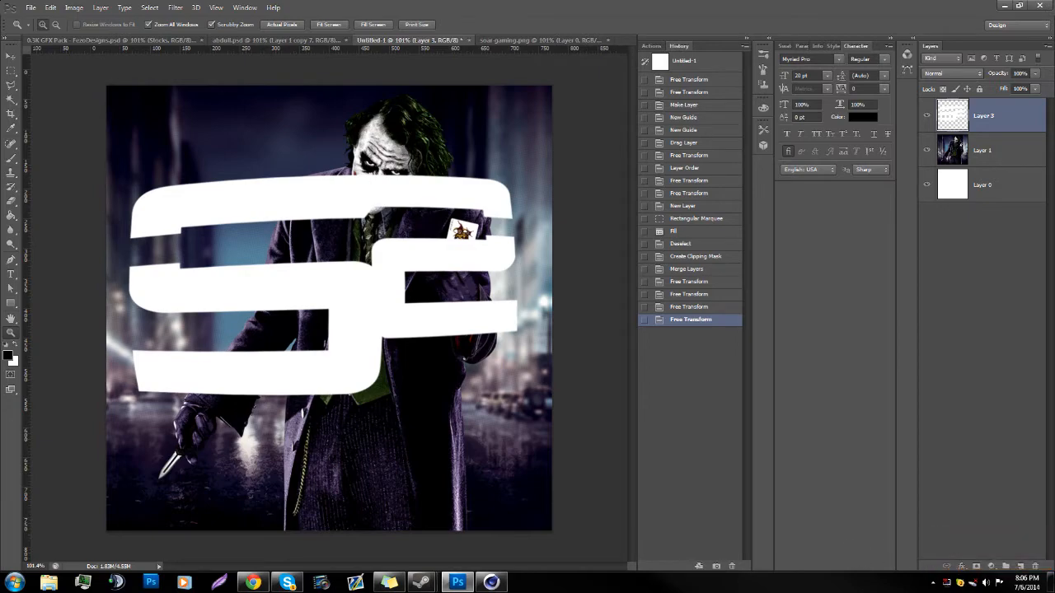
{"action": "left_click", "coordinate": [287, 582]}
{"action": "left_click", "coordinate": [578, 61]}
{"action": "left_click", "coordinate": [592, 98]}
{"action": "double_click", "coordinate": [686, 30]}
{"action": "key", "text": "alt+Tab"}
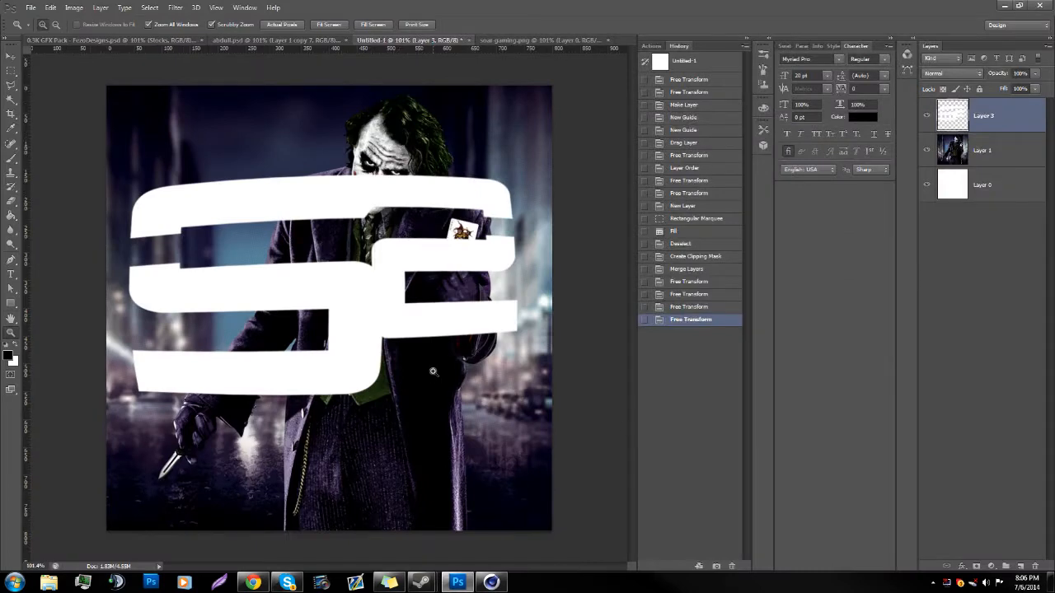
Step: Load the shape of the white logo layer as a selection
{"action": "left_click_drag", "start_coordinate": [103, 388], "coordinate": [283, 337]}
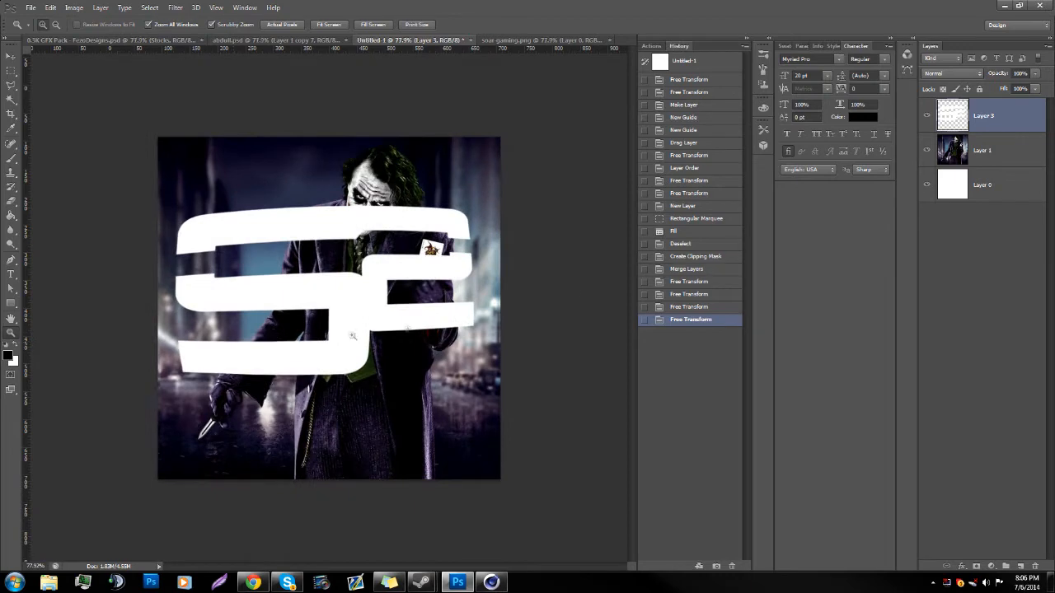
{"action": "left_click", "coordinate": [951, 118], "text": "ctrl"}
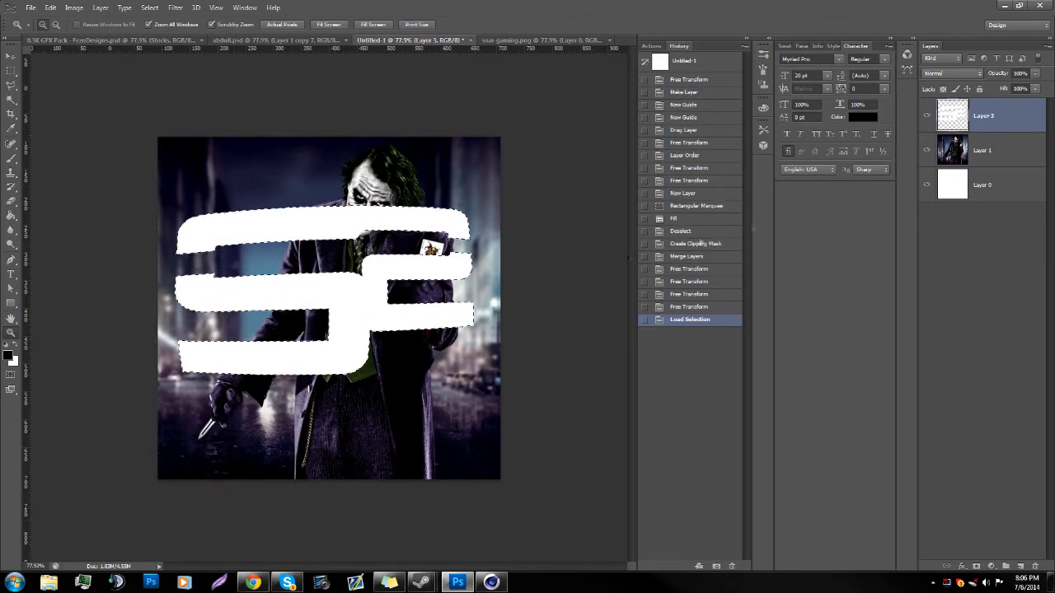
{"action": "left_click", "coordinate": [175, 7]}
{"action": "mouse_move", "coordinate": [154, 5]}
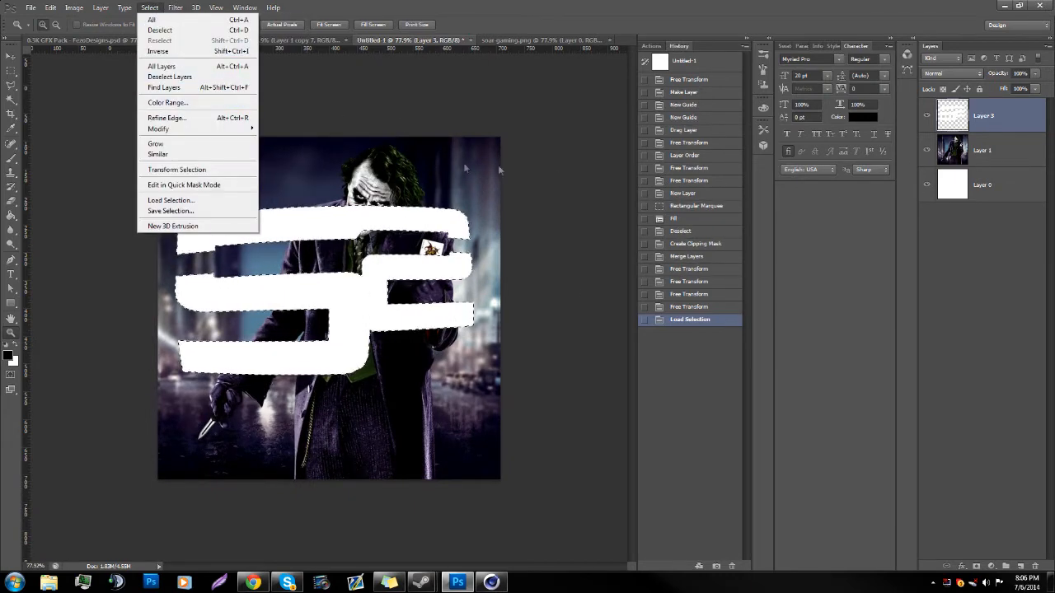
{"action": "left_click", "coordinate": [426, 163]}
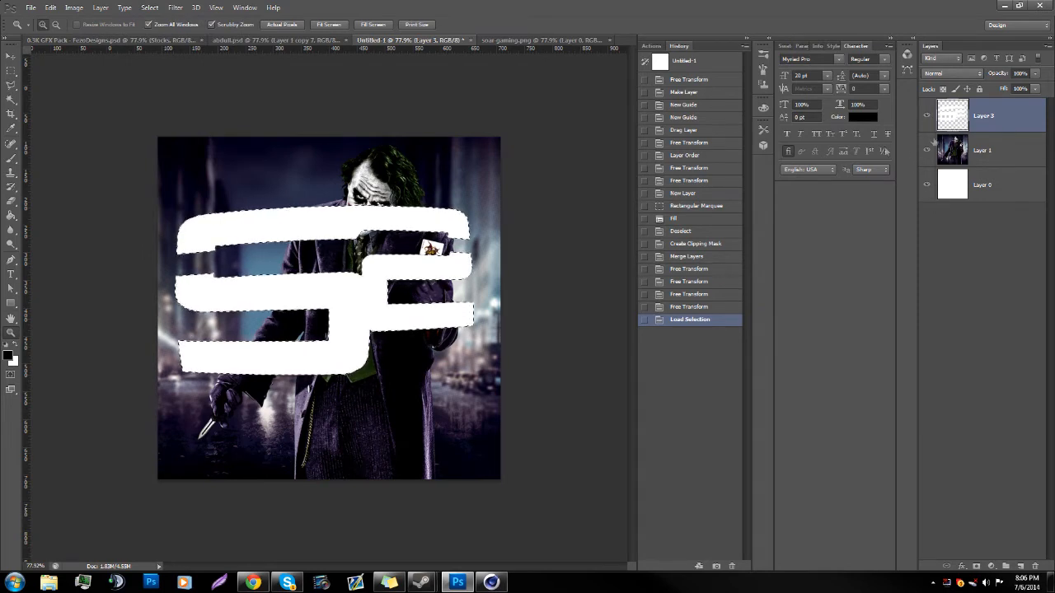
Step: Contract the logo selection by the preset pixel amount, clear the white inside it to leave only an outline, and deselect
{"action": "left_click", "coordinate": [175, 7]}
{"action": "mouse_move", "coordinate": [150, 8]}
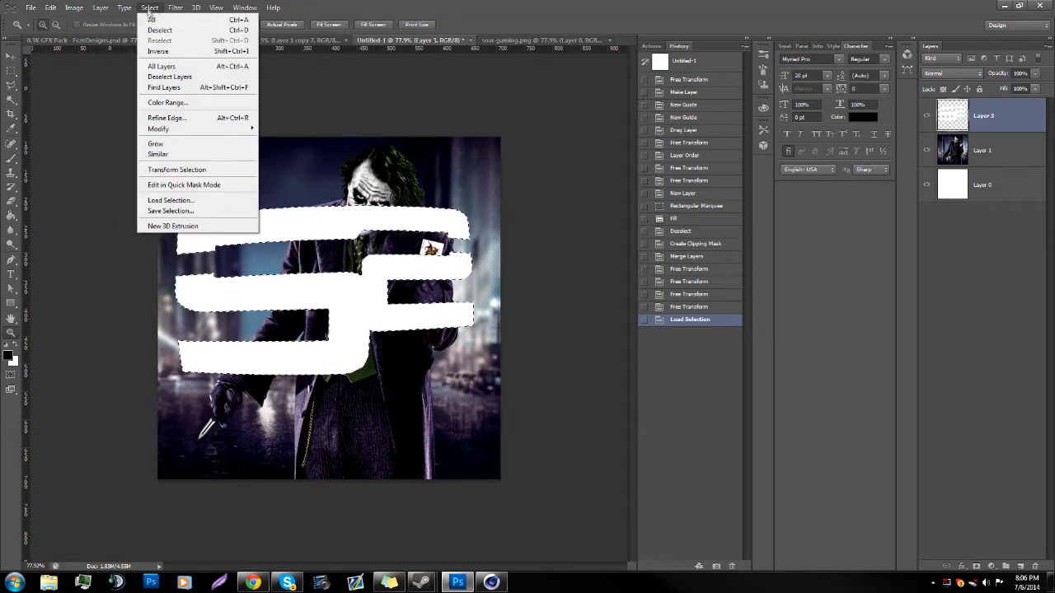
{"action": "mouse_move", "coordinate": [229, 130]}
{"action": "left_click", "coordinate": [300, 160]}
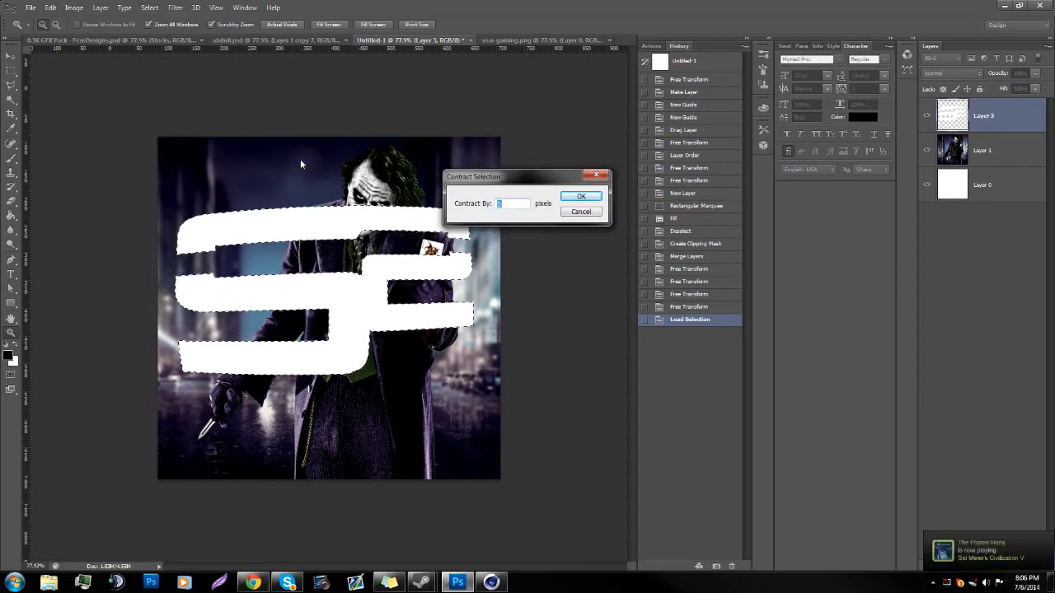
{"action": "key", "text": "Return"}
{"action": "key", "text": "Delete"}
{"action": "key", "text": "ctrl+d"}
{"action": "left_click_drag", "start_coordinate": [363, 278], "coordinate": [384, 302]}
{"action": "left_click_drag", "start_coordinate": [518, 304], "coordinate": [401, 272]}
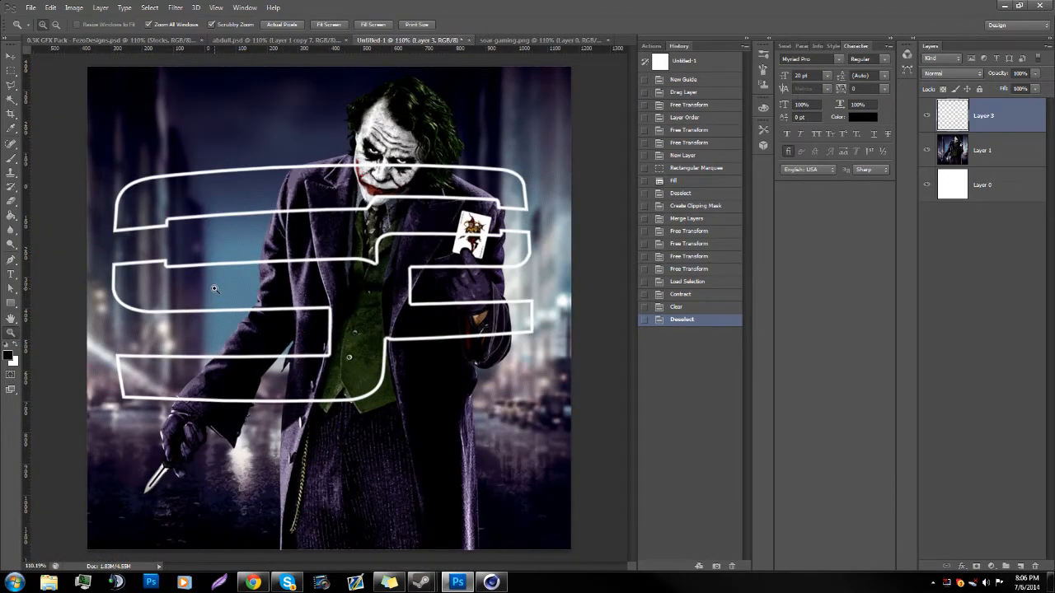
{"action": "left_click_drag", "start_coordinate": [277, 316], "coordinate": [260, 319]}
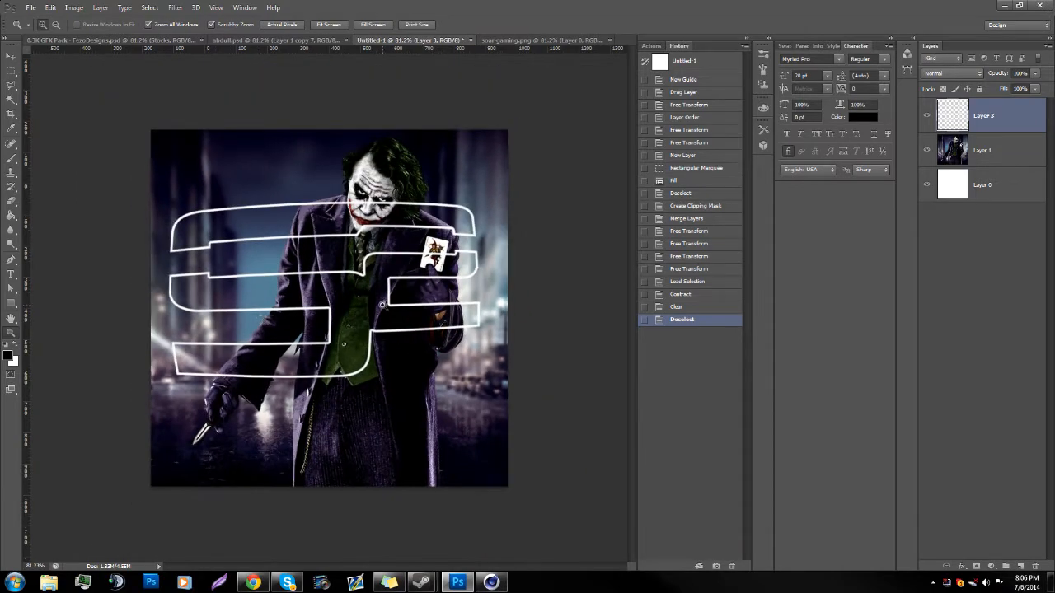
{"action": "left_click_drag", "start_coordinate": [356, 303], "coordinate": [371, 295]}
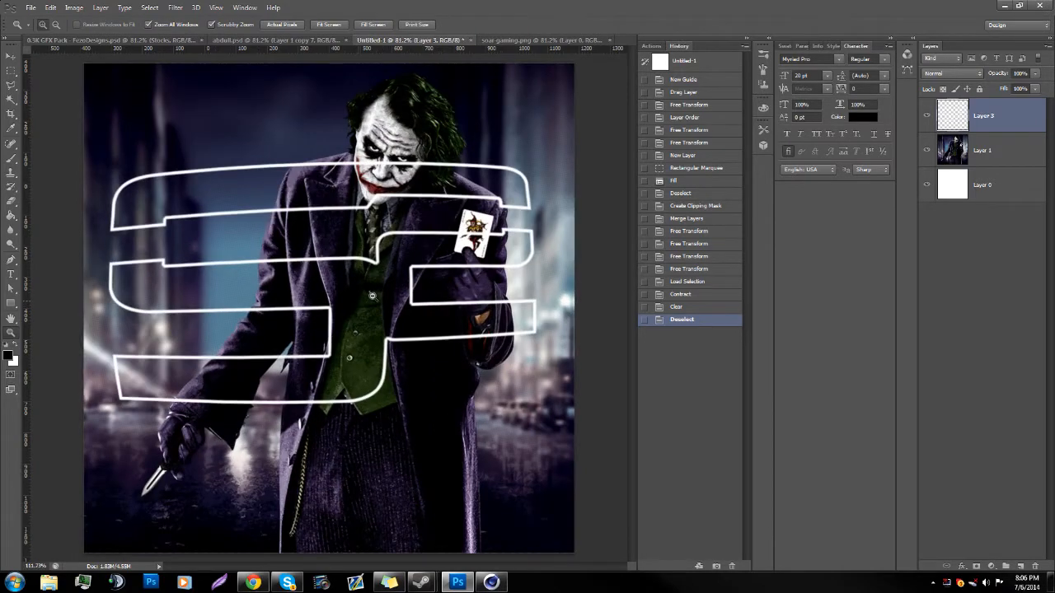
Step: Duplicate the white logo outline layer, move the copy to the bottom of the layer stack, and hide it
{"action": "key", "text": "ctrl+j"}
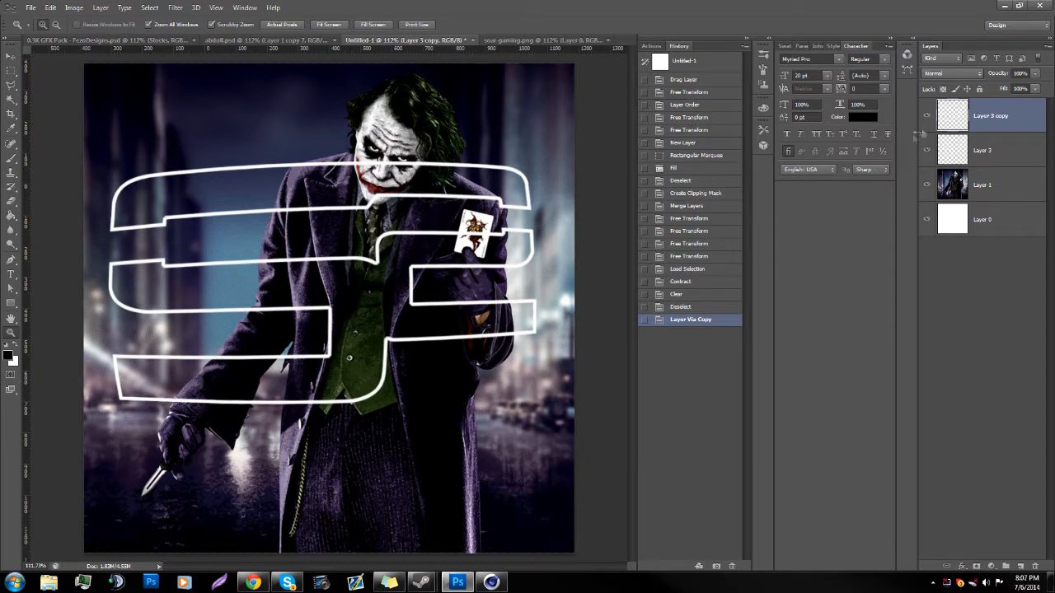
{"action": "left_click_drag", "start_coordinate": [1002, 120], "coordinate": [1004, 234]}
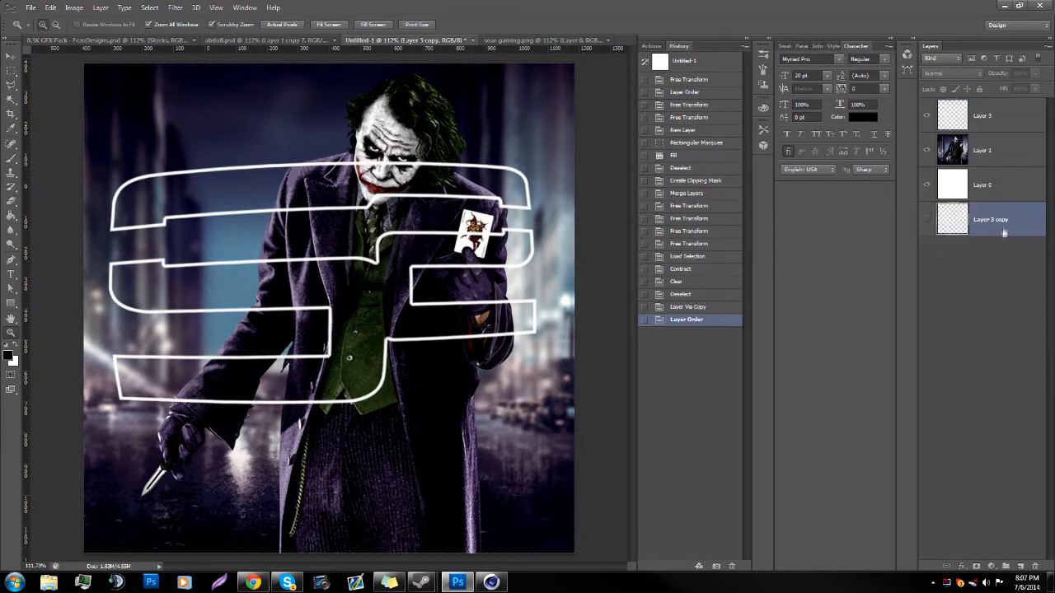
{"action": "left_click", "coordinate": [981, 124]}
{"action": "left_click_drag", "start_coordinate": [411, 314], "coordinate": [389, 338]}
{"action": "left_click", "coordinate": [1007, 152]}
{"action": "key", "text": "ctrl+j"}
{"action": "left_click_drag", "start_coordinate": [1007, 150], "coordinate": [1006, 109]}
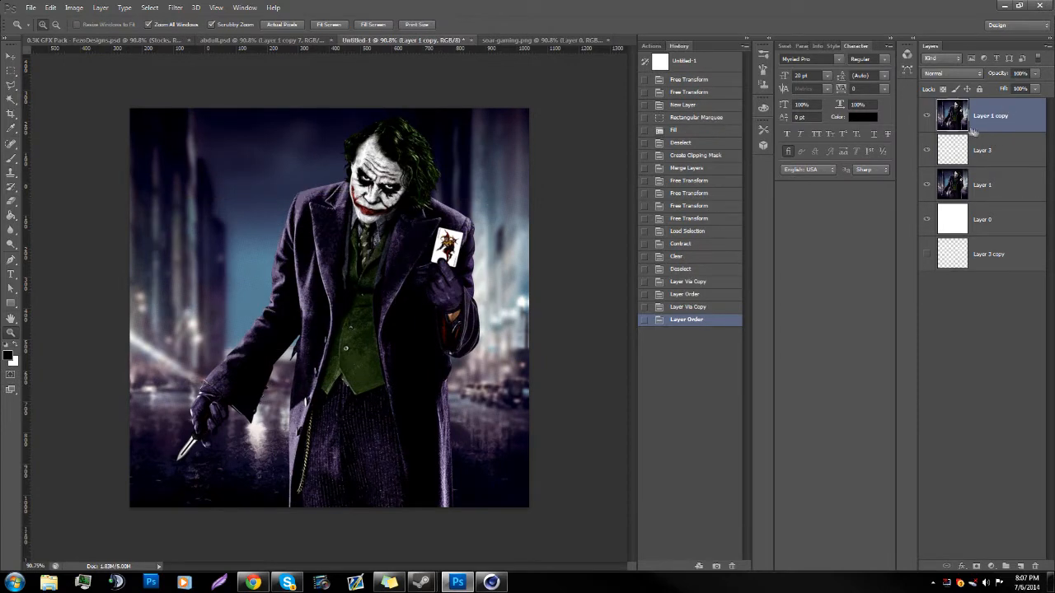
{"action": "left_click_drag", "start_coordinate": [466, 224], "coordinate": [421, 244]}
{"action": "left_click_drag", "start_coordinate": [347, 279], "coordinate": [391, 278]}
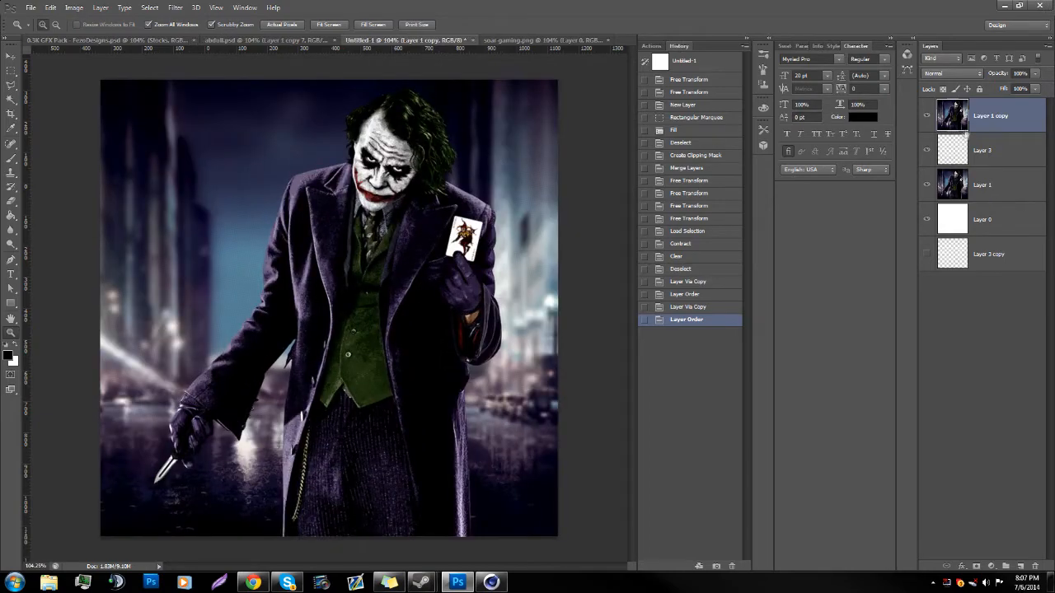
{"action": "key", "text": "Delete"}
Step: Lower the opacity of the Joker artwork on Layer 1 to 90%
{"action": "left_click", "coordinate": [1001, 150]}
{"action": "left_click_drag", "start_coordinate": [438, 349], "coordinate": [416, 351]}
{"action": "left_click_drag", "start_coordinate": [365, 202], "coordinate": [428, 203]}
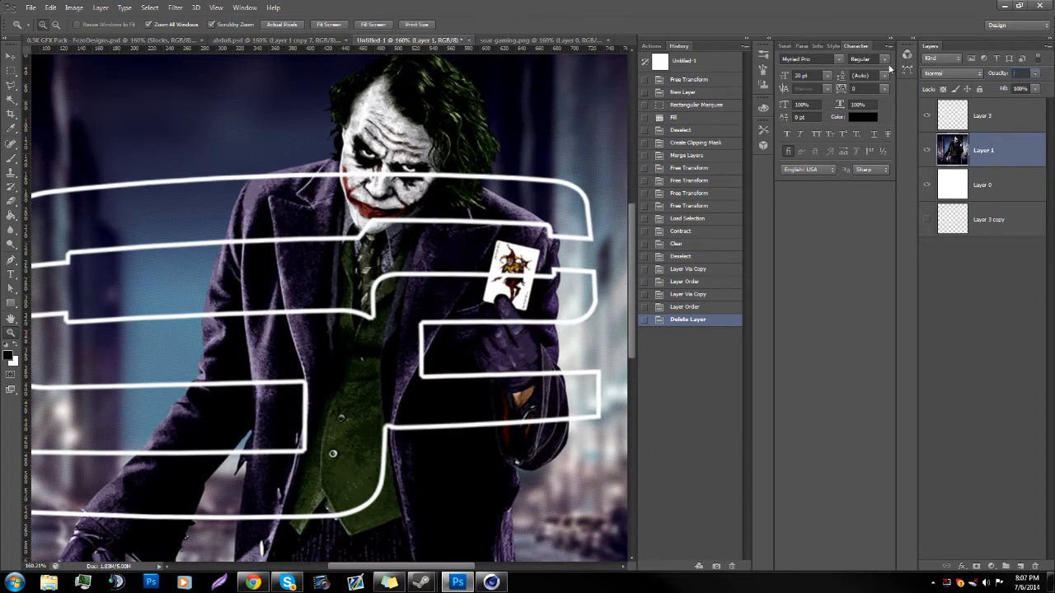
{"action": "key", "text": "8"}
{"action": "key", "text": "5"}
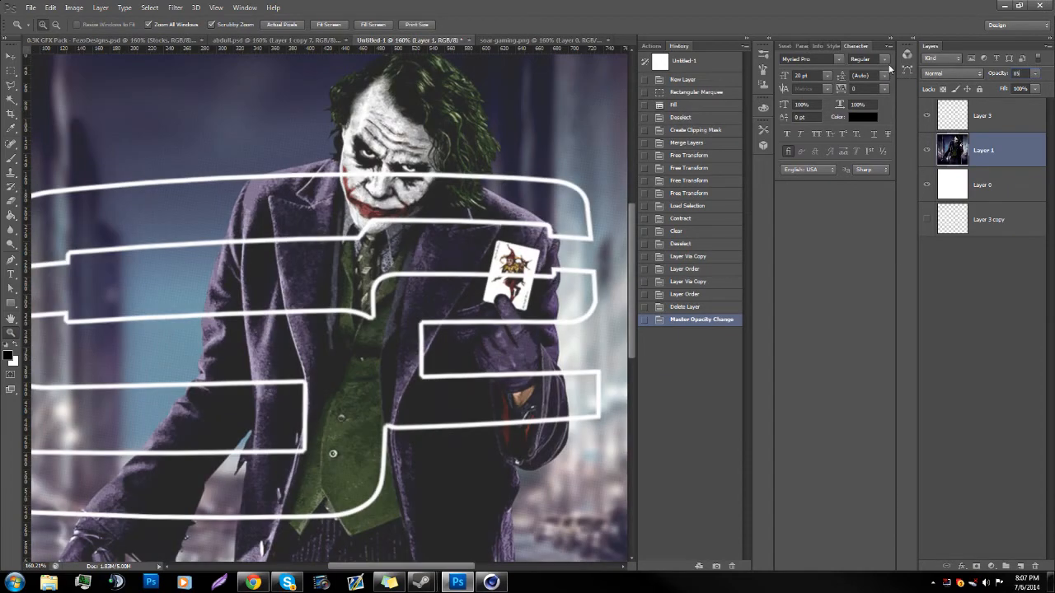
{"action": "key", "text": "1"}
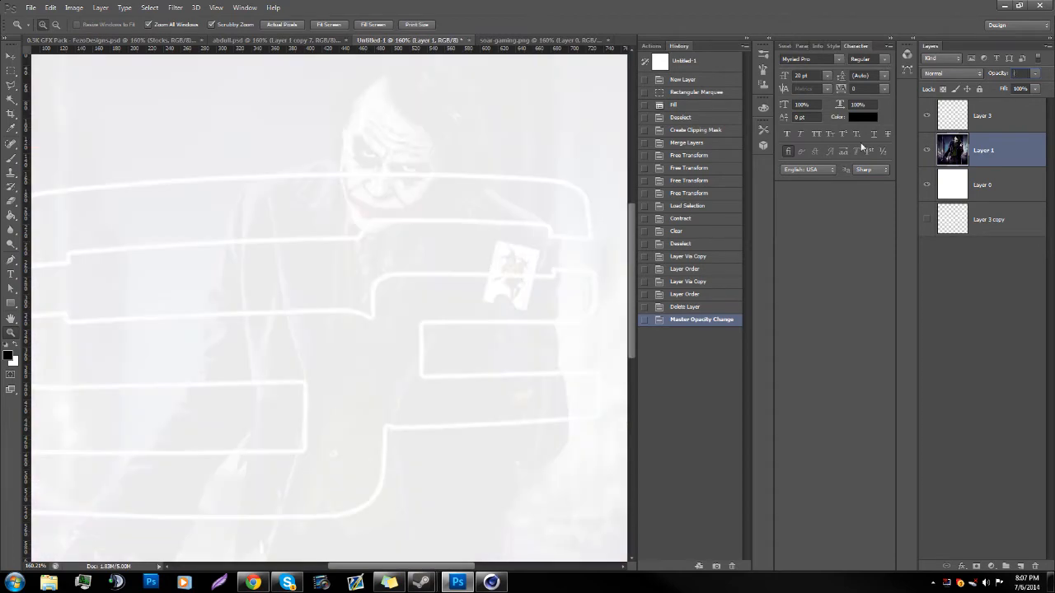
{"action": "key", "text": "9"}
{"action": "left_click_drag", "start_coordinate": [456, 334], "coordinate": [417, 332]}
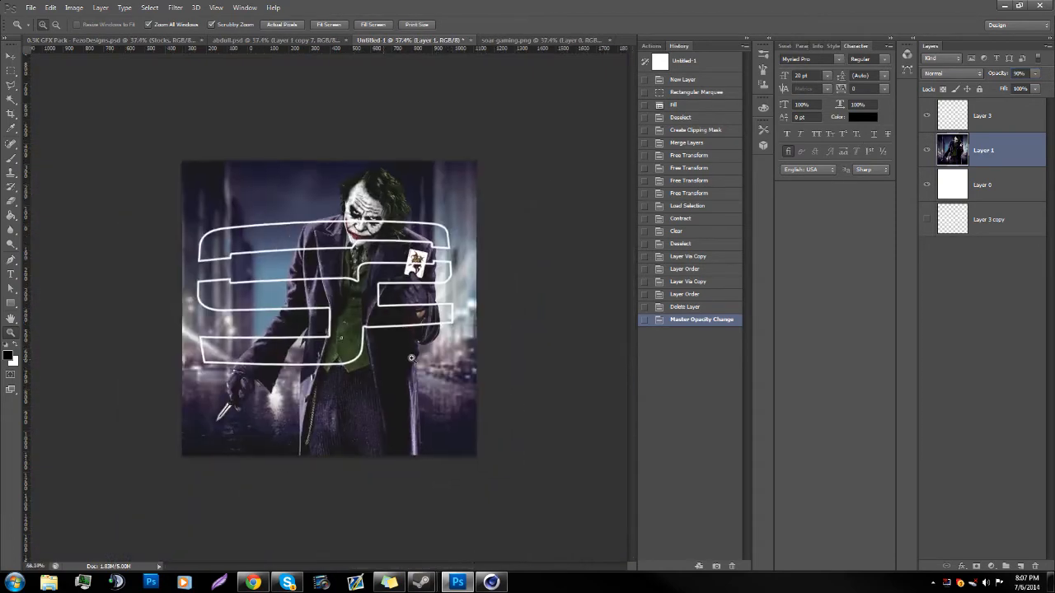
Step: Duplicate Layer 1, set the copy's opacity to 100%, and move it to the top of the layer stack
{"action": "right_click", "coordinate": [981, 141]}
{"action": "left_click", "coordinate": [970, 182]}
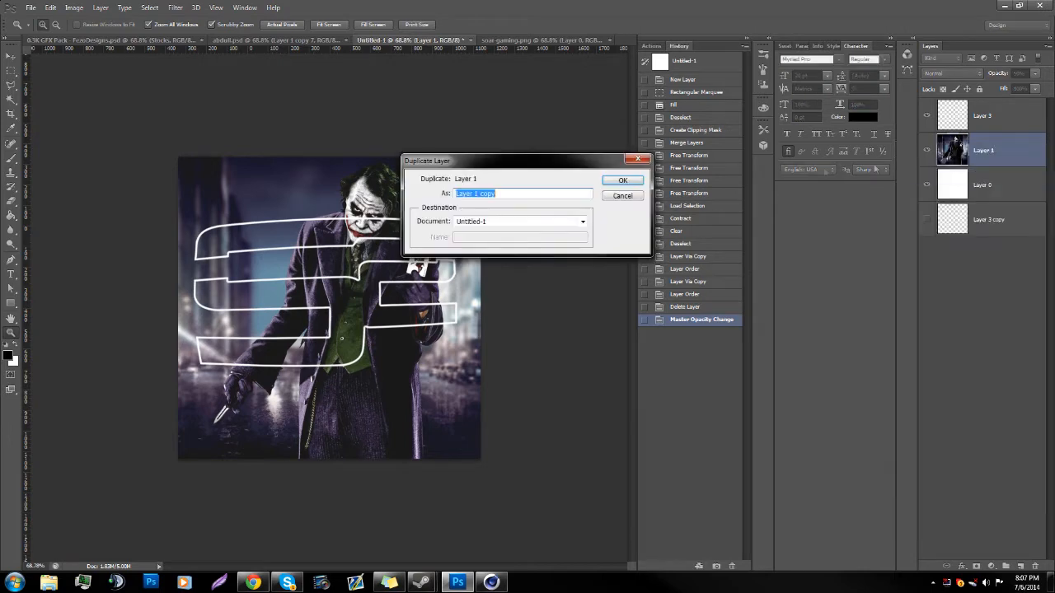
{"action": "left_click", "coordinate": [623, 180]}
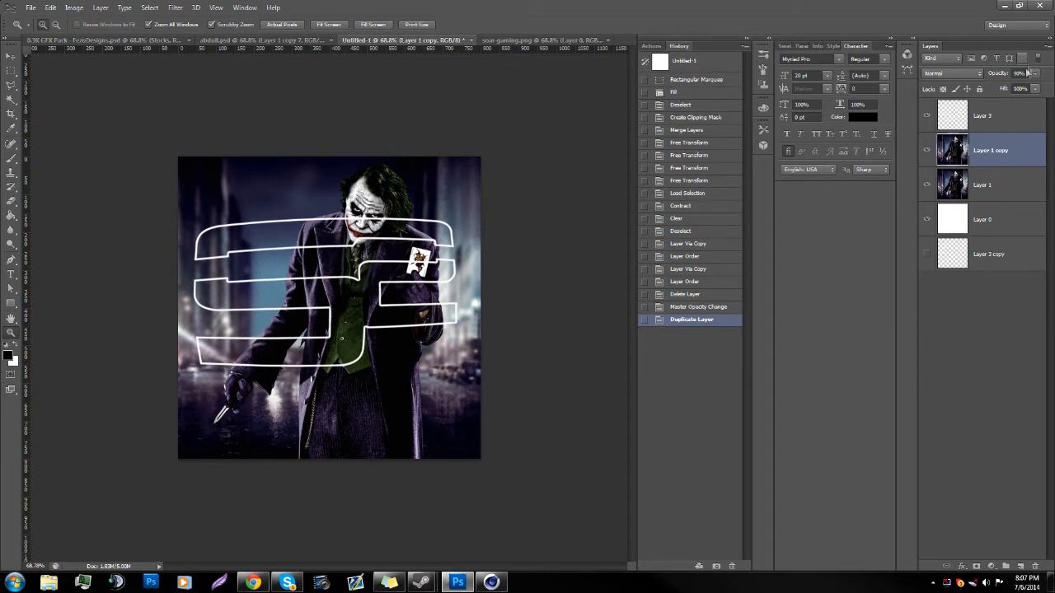
{"action": "type", "text": "100"}
{"action": "key", "text": "Return"}
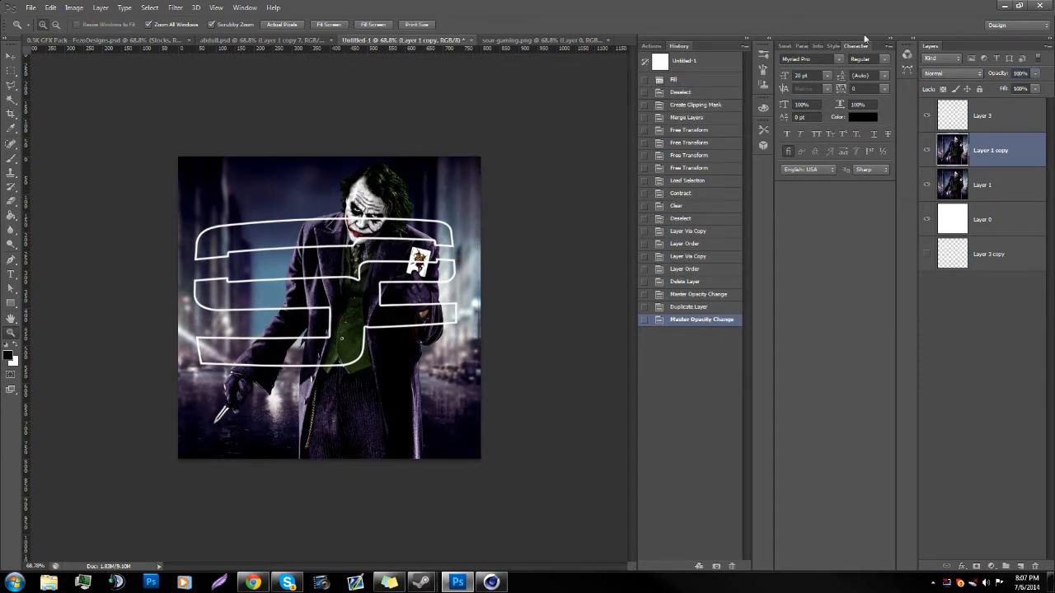
{"action": "left_click_drag", "start_coordinate": [1017, 156], "coordinate": [1007, 102]}
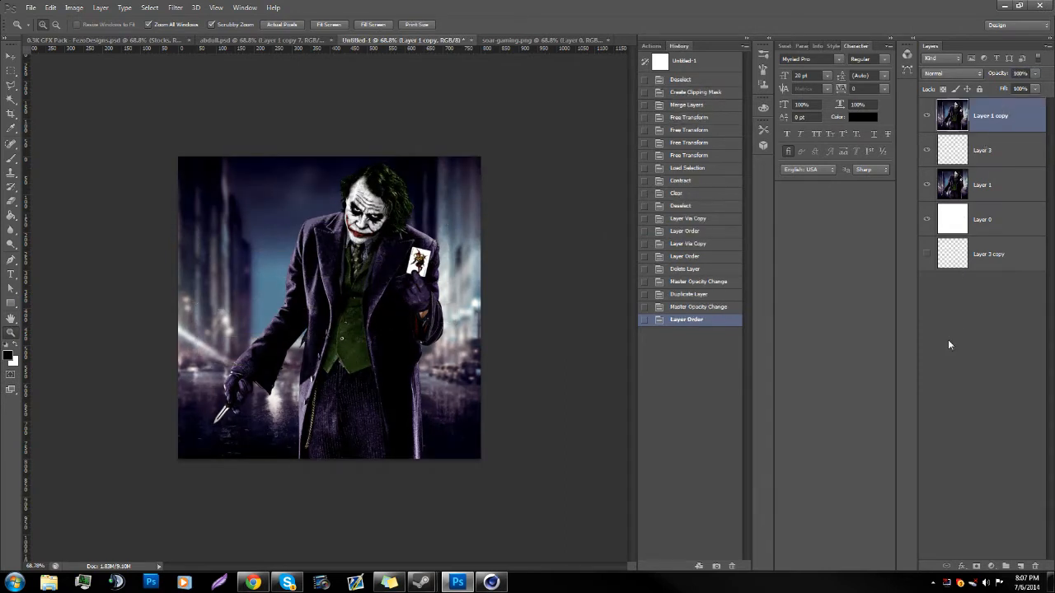
Step: Hide the top artwork copy and select the areas inside the logo outline on Layer 3 with the Magic Wand
{"action": "left_click", "coordinate": [12, 100]}
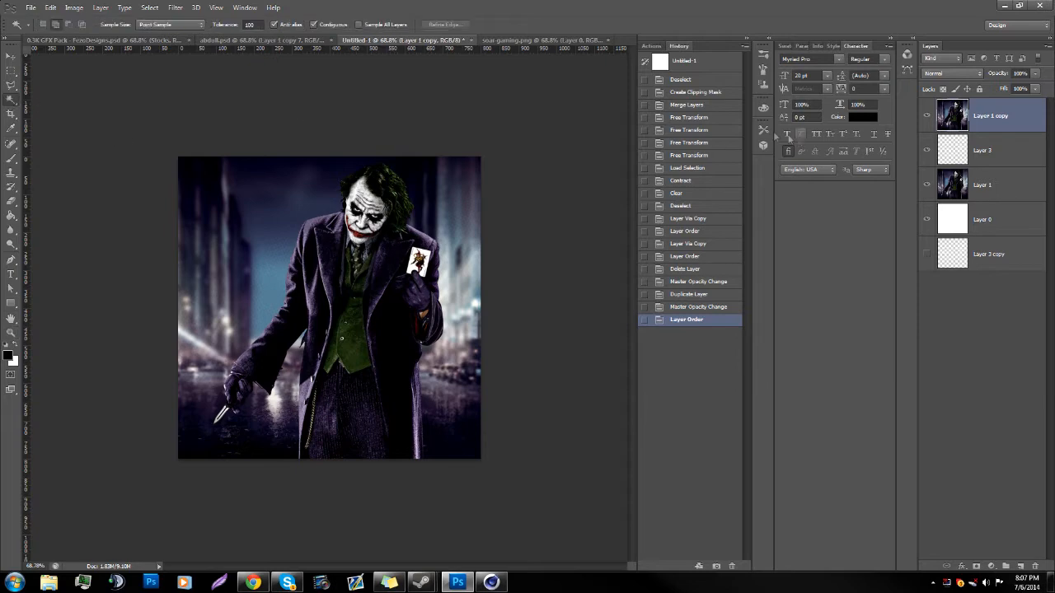
{"action": "left_click", "coordinate": [930, 117]}
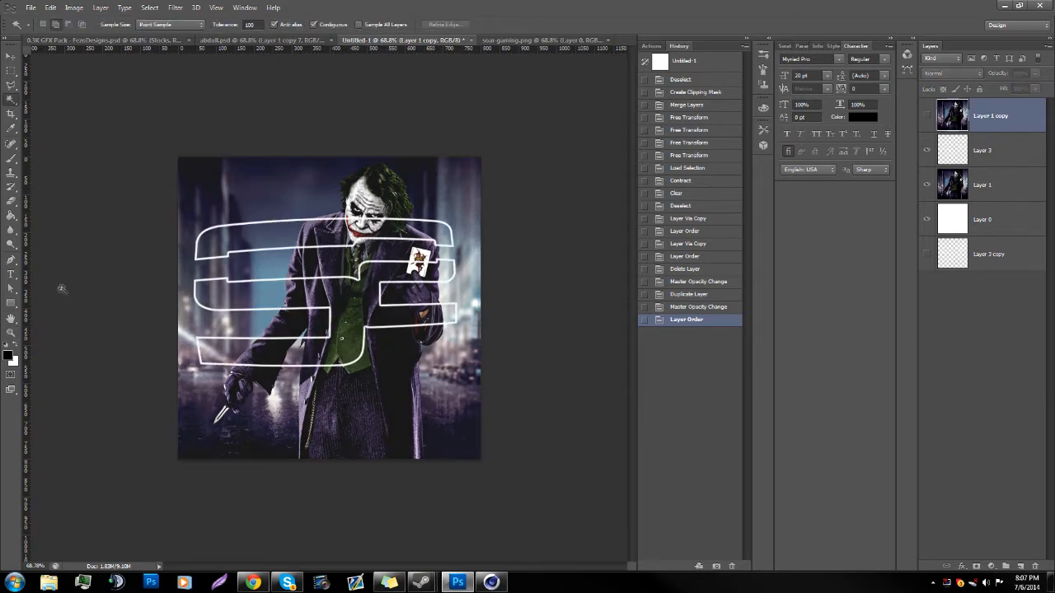
{"action": "left_click", "coordinate": [11, 333]}
{"action": "left_click_drag", "start_coordinate": [124, 247], "coordinate": [177, 234]}
{"action": "left_click", "coordinate": [12, 99]}
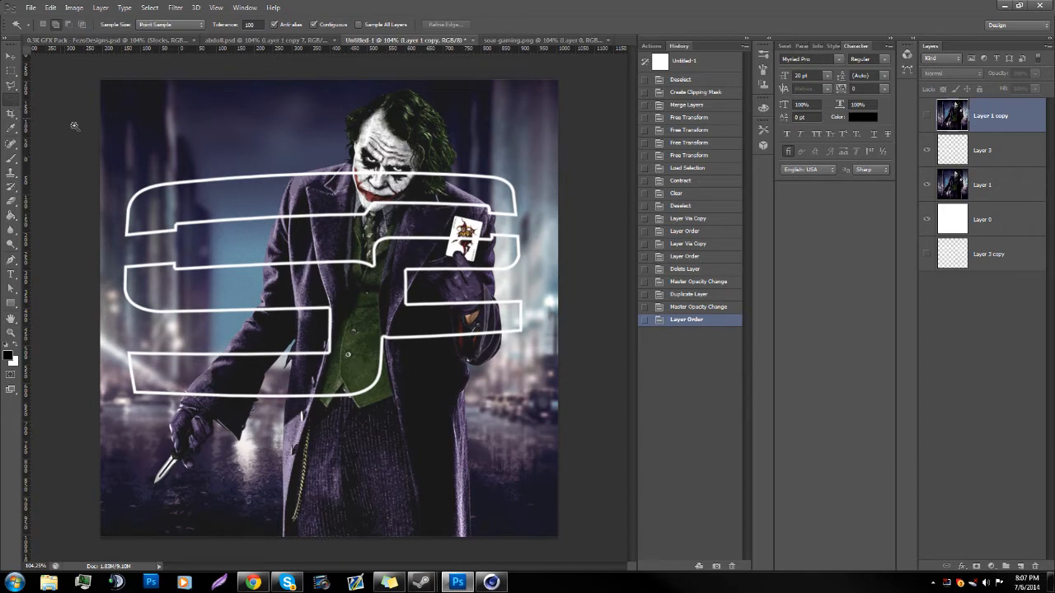
{"action": "left_click", "coordinate": [223, 196]}
{"action": "key", "text": "ctrl+d"}
{"action": "left_click", "coordinate": [998, 156]}
{"action": "left_click", "coordinate": [314, 182]}
{"action": "left_click", "coordinate": [322, 294]}
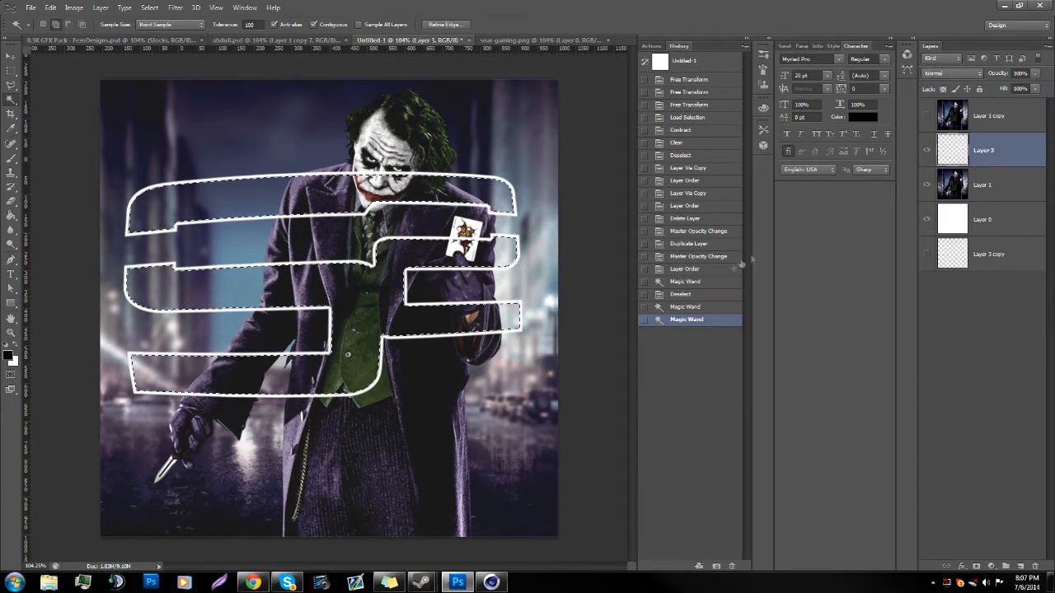
Step: Show the top artwork copy, invert the selection, clear everything outside the logo shapes from that layer, and deselect
{"action": "left_click", "coordinate": [952, 120]}
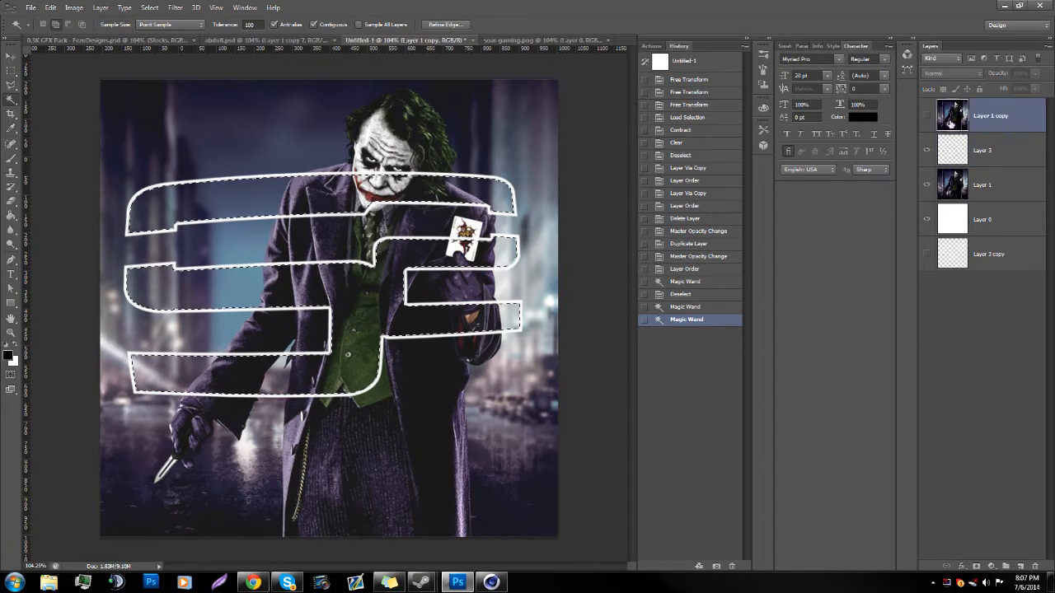
{"action": "left_click", "coordinate": [926, 116]}
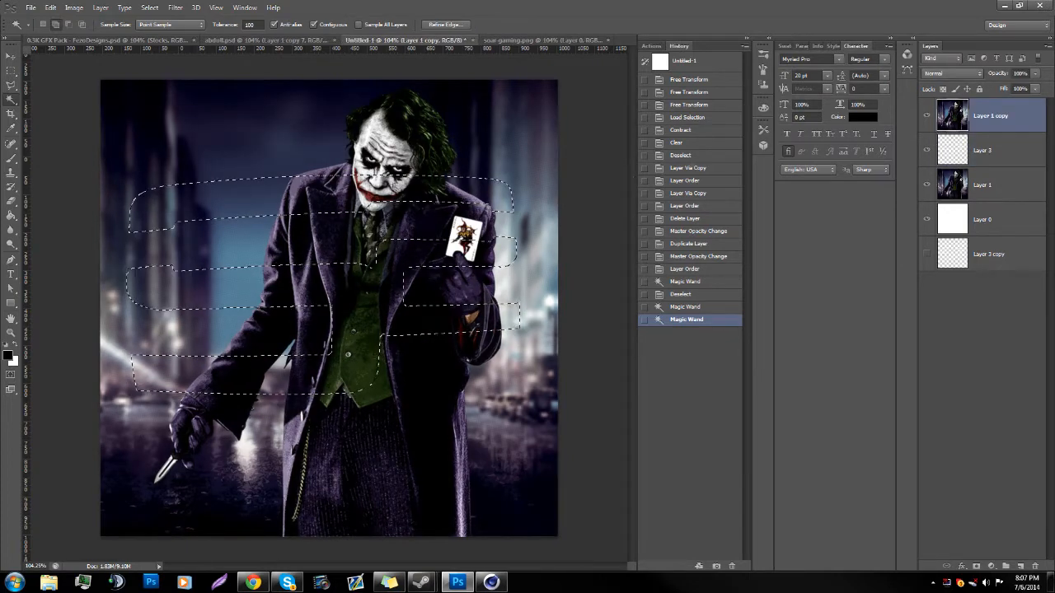
{"action": "right_click", "coordinate": [243, 167]}
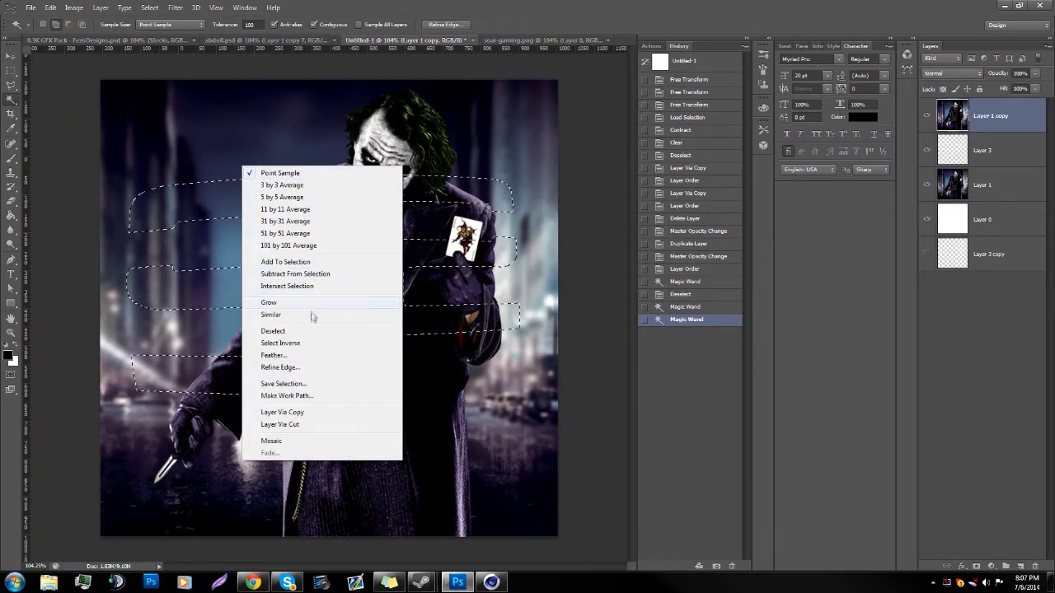
{"action": "left_click", "coordinate": [309, 343]}
{"action": "right_click", "coordinate": [305, 333]}
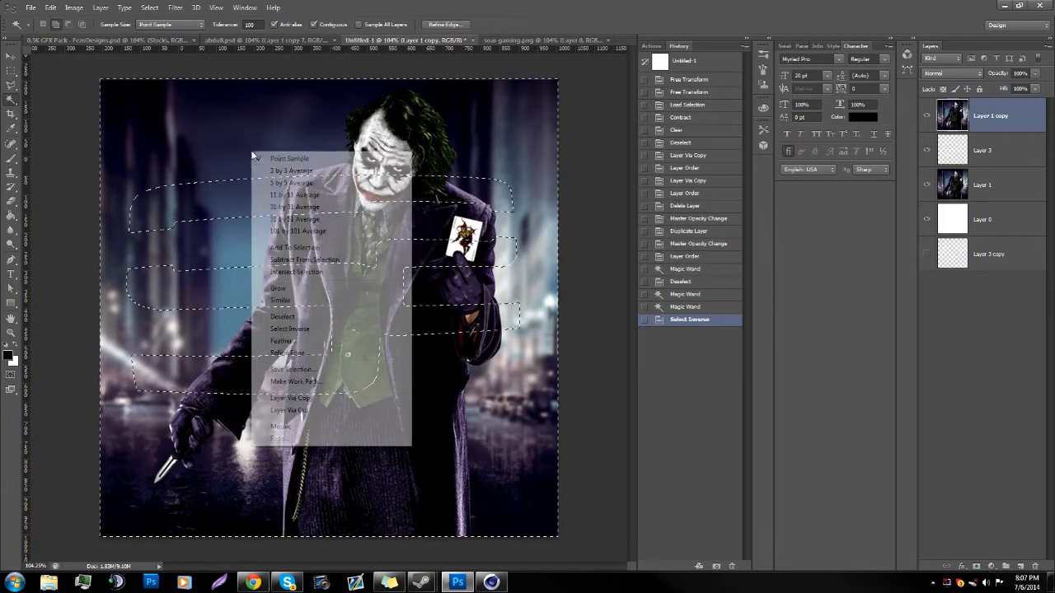
{"action": "left_click", "coordinate": [306, 333]}
{"action": "right_click", "coordinate": [274, 305]}
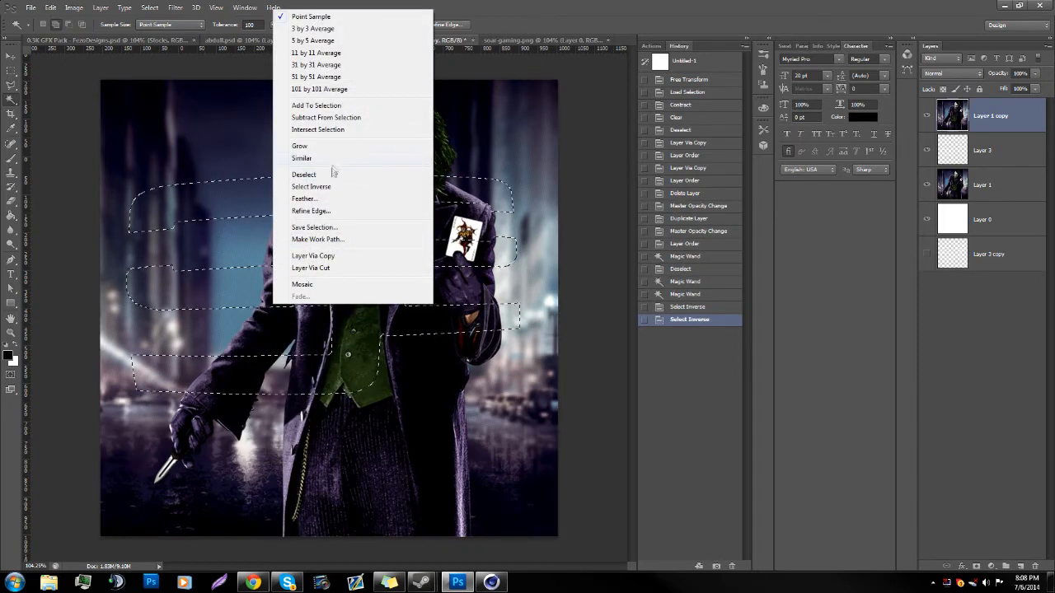
{"action": "left_click", "coordinate": [311, 186]}
{"action": "key", "text": "Delete"}
{"action": "key", "text": "ctrl+d"}
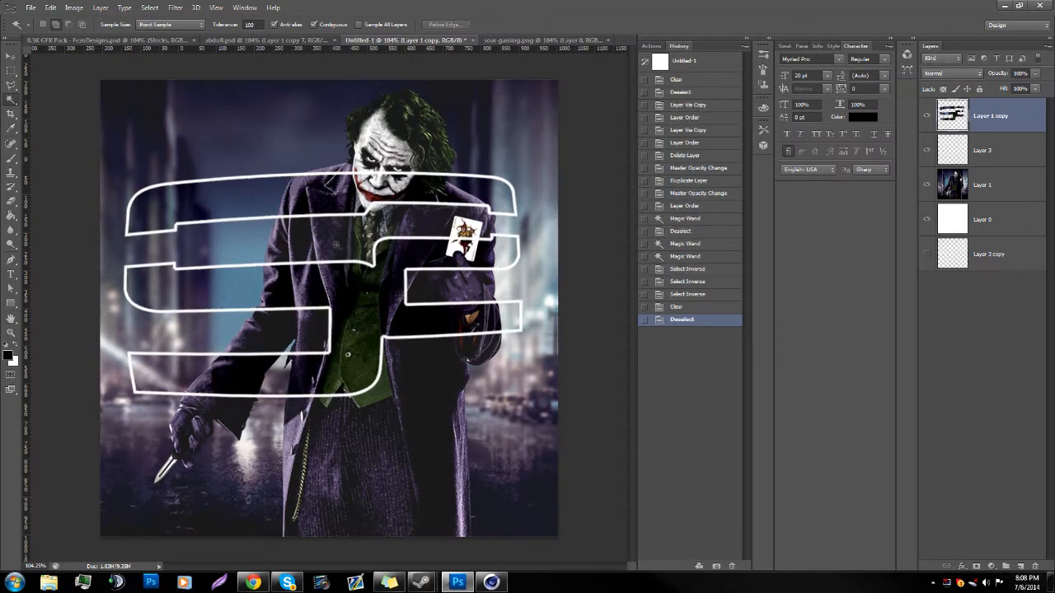
Step: Add a Curves adjustment layer above Layer 1, with a highlight point and a slightly lowered shadow point for more contrast
{"action": "left_click", "coordinate": [11, 332]}
{"action": "left_click", "coordinate": [336, 337]}
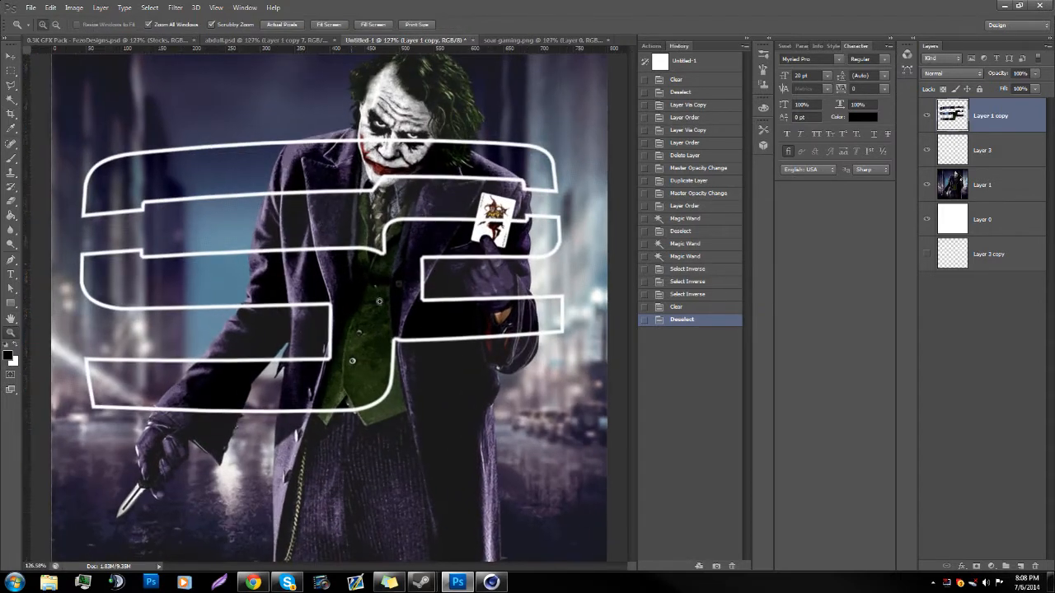
{"action": "left_click", "coordinate": [324, 301], "text": "alt"}
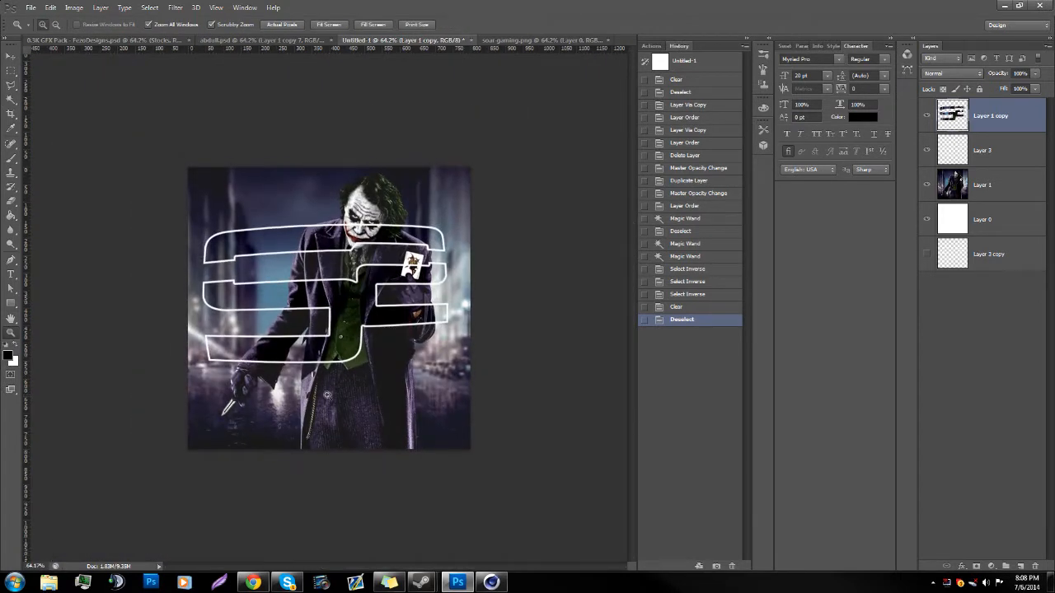
{"action": "left_click", "coordinate": [326, 396]}
{"action": "left_click", "coordinate": [347, 353]}
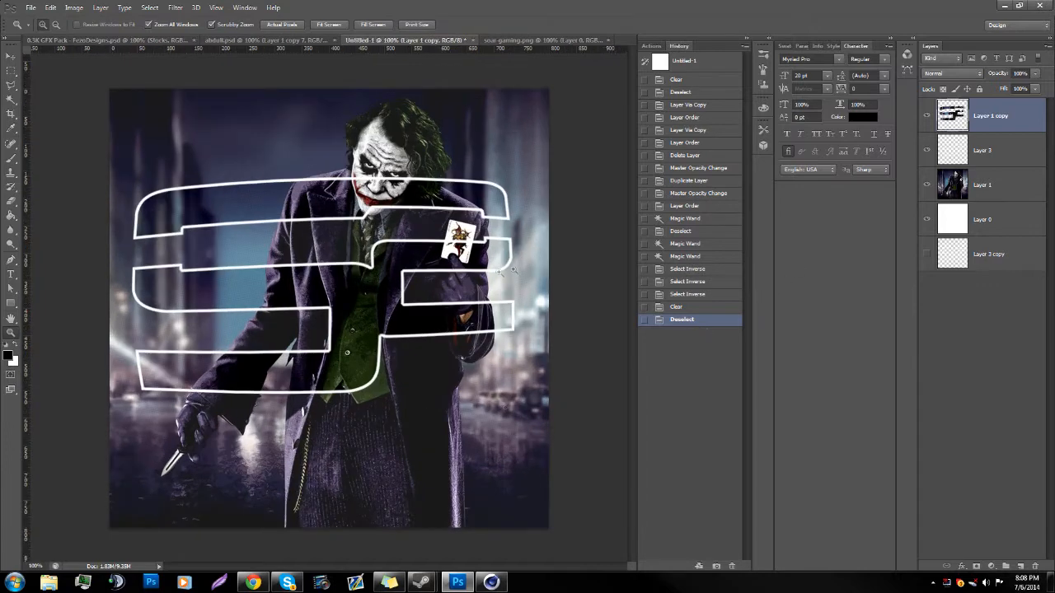
{"action": "left_click_drag", "start_coordinate": [569, 262], "coordinate": [512, 272]}
{"action": "left_click", "coordinate": [977, 189]}
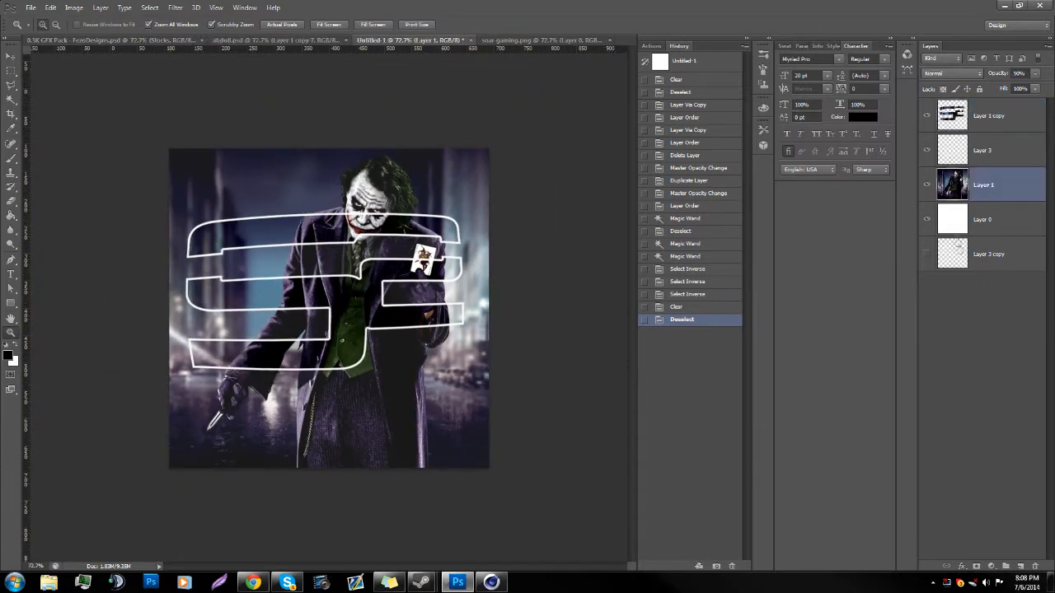
{"action": "left_click", "coordinate": [992, 566]}
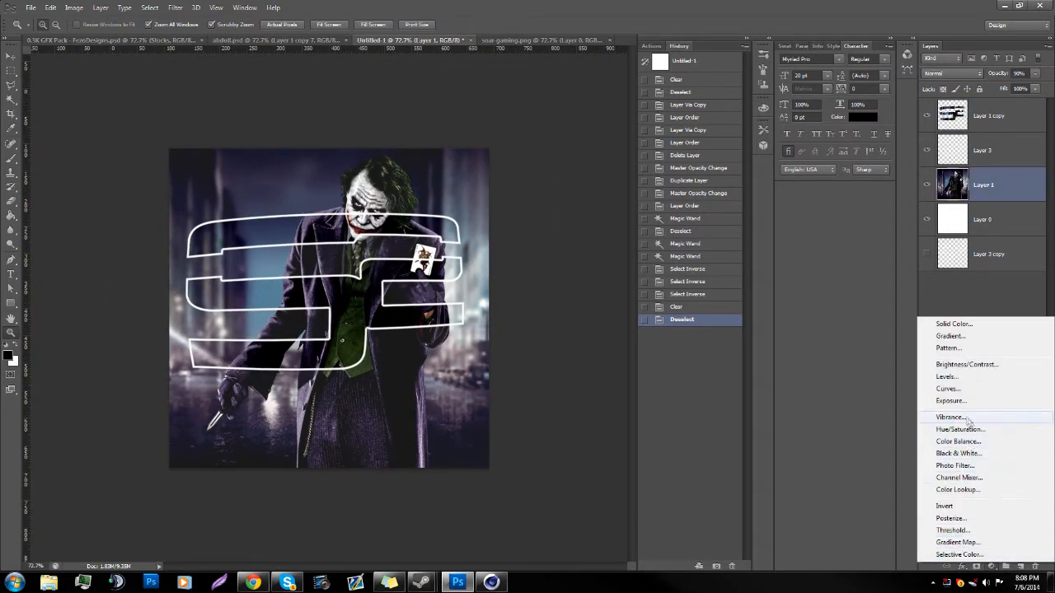
{"action": "left_click", "coordinate": [958, 390]}
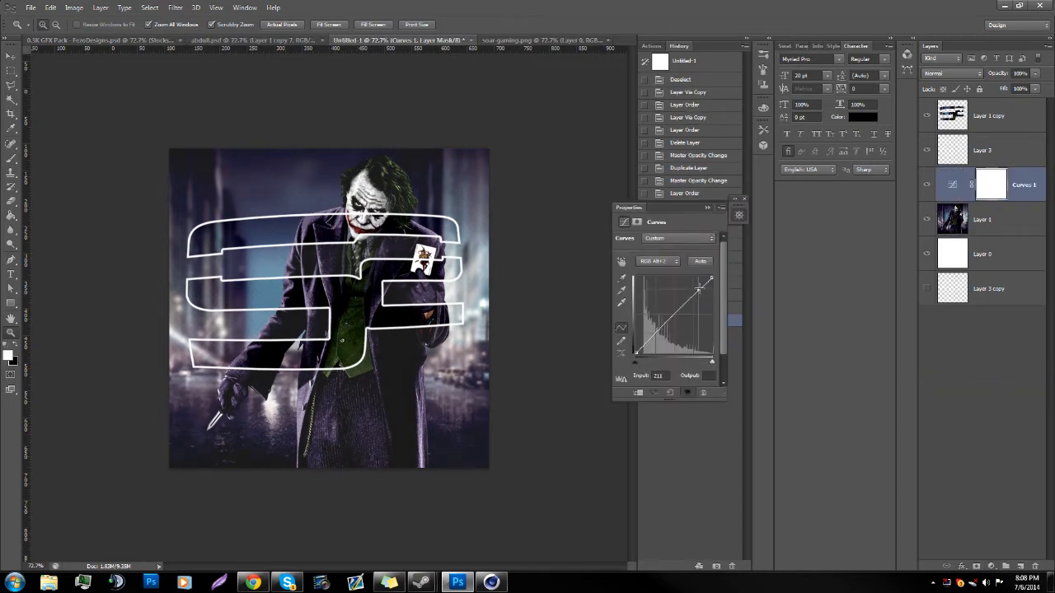
{"action": "left_click_drag", "start_coordinate": [651, 337], "coordinate": [651, 341]}
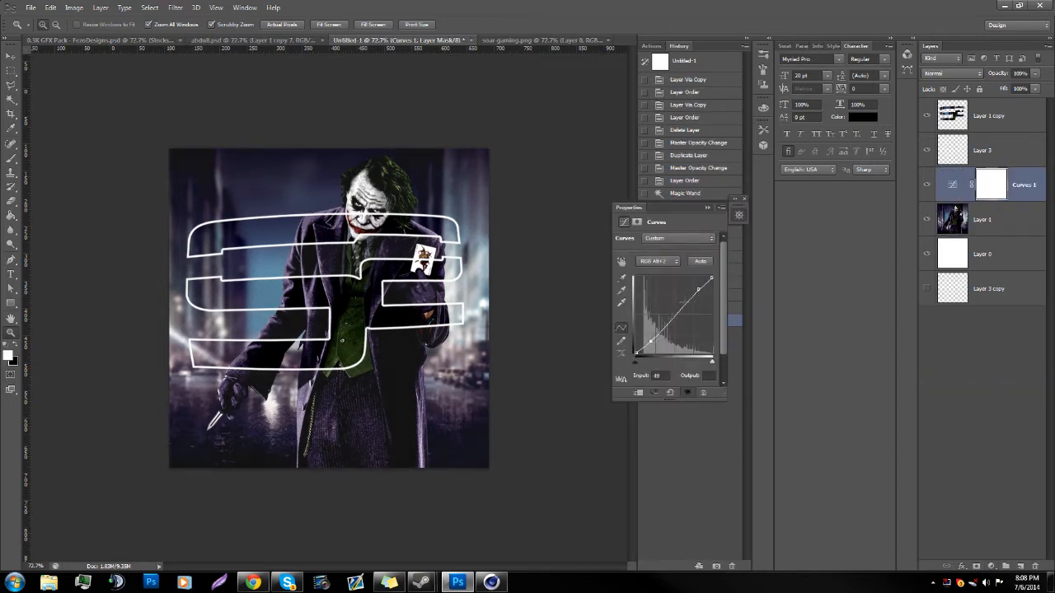
{"action": "left_click", "coordinate": [708, 208]}
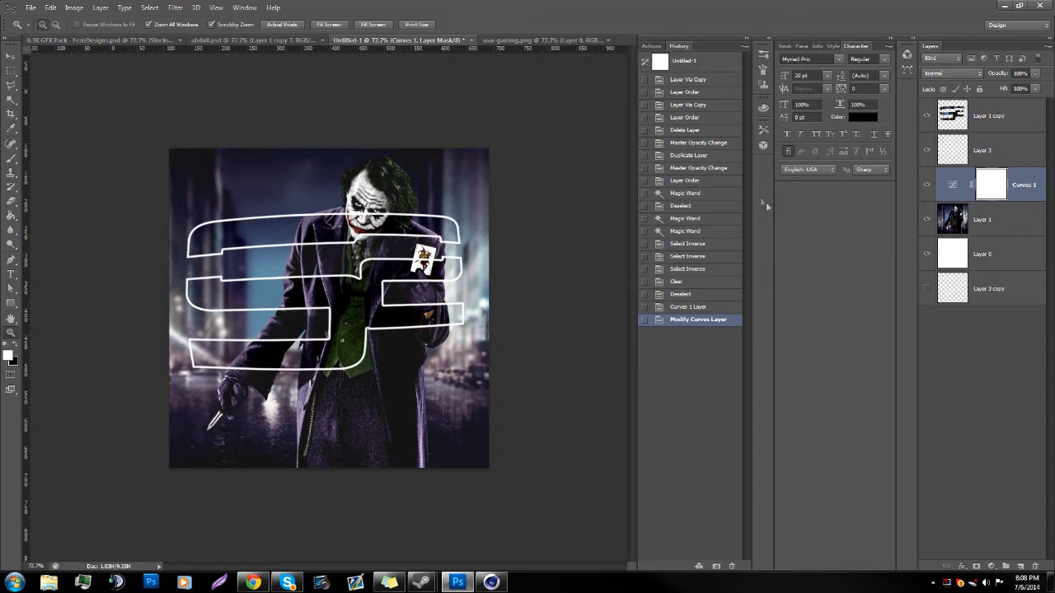
Step: Add a Gradient Map adjustment layer directly above Layer 1 using the purple-to-orange gradient preset
{"action": "left_click", "coordinate": [987, 229]}
{"action": "left_click", "coordinate": [992, 566]}
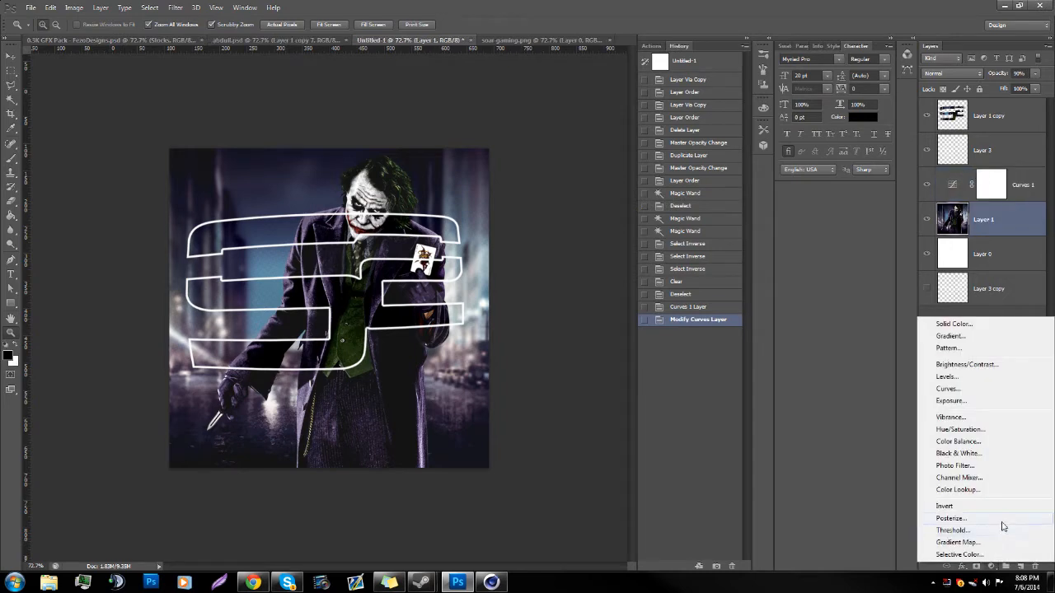
{"action": "left_click", "coordinate": [965, 543]}
{"action": "left_click", "coordinate": [680, 262]}
{"action": "left_click", "coordinate": [547, 145]}
{"action": "left_click", "coordinate": [621, 128]}
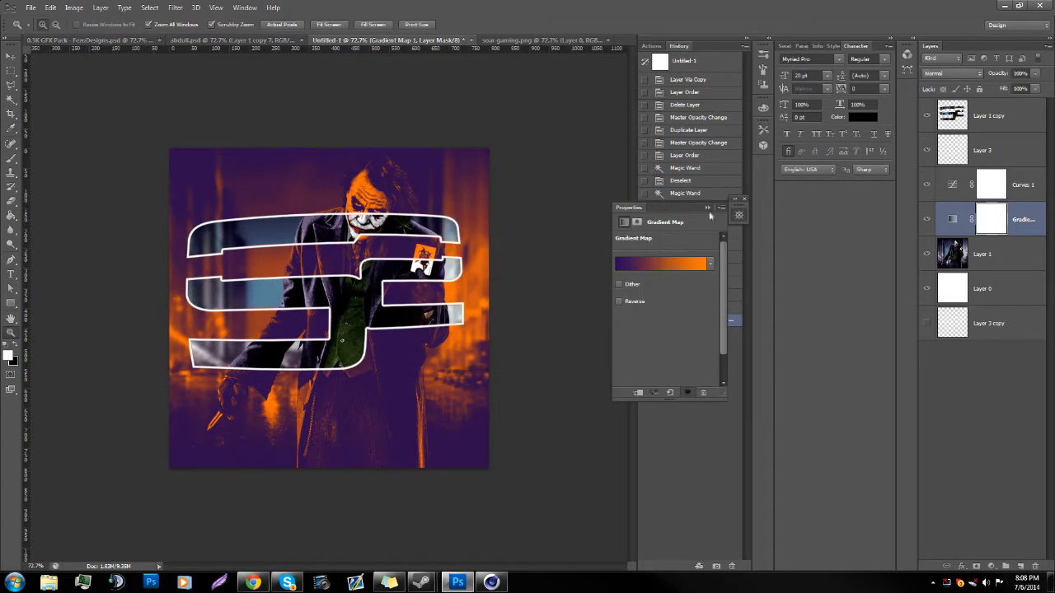
{"action": "left_click_drag", "start_coordinate": [703, 210], "coordinate": [712, 210]}
{"action": "left_click", "coordinate": [730, 201]}
Step: Set the Gradient Map layer's blend mode to Overlay and its opacity to 20%
{"action": "left_click", "coordinate": [952, 73]}
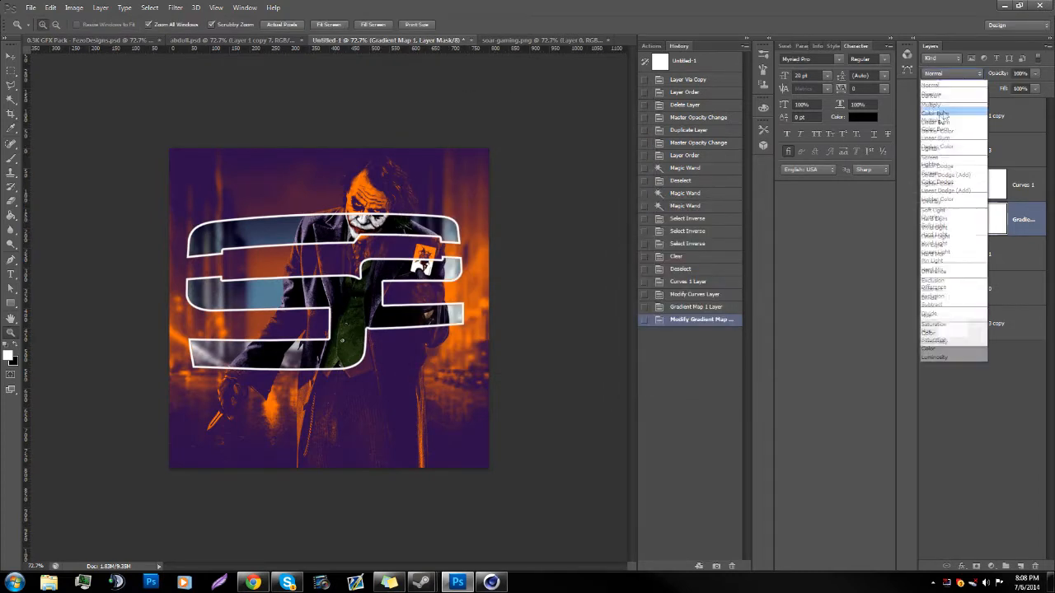
{"action": "left_click", "coordinate": [946, 217]}
{"action": "type", "text": "10"}
{"action": "key", "text": "shift+Up"}
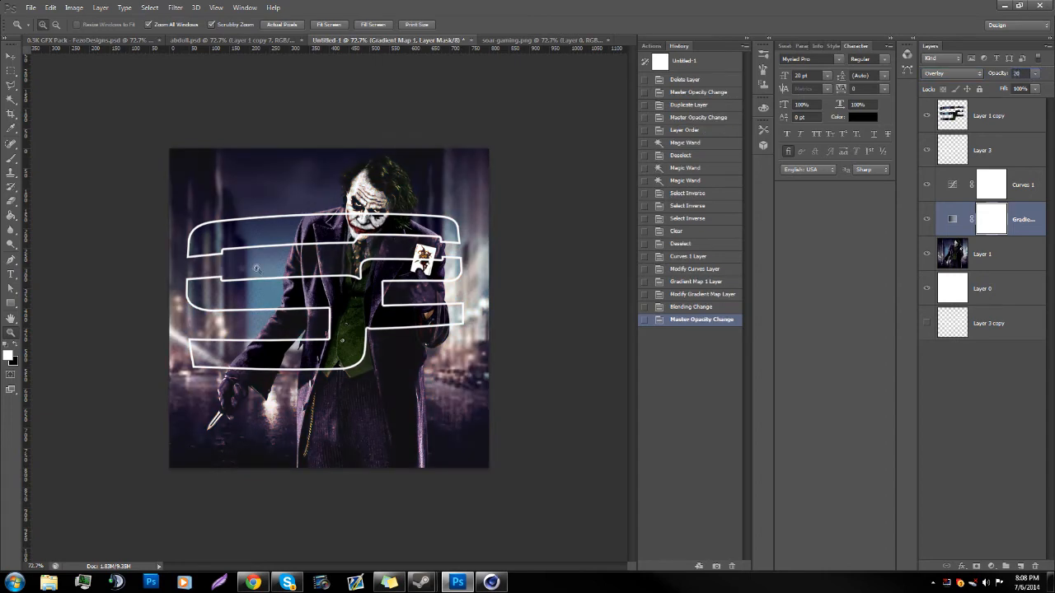
Step: Group the Curves and Gradient Map adjustment layers and name the group "cc"
{"action": "left_click", "coordinate": [1026, 198], "text": "ctrl"}
{"action": "right_click", "coordinate": [1027, 199]}
{"action": "left_click", "coordinate": [1030, 198]}
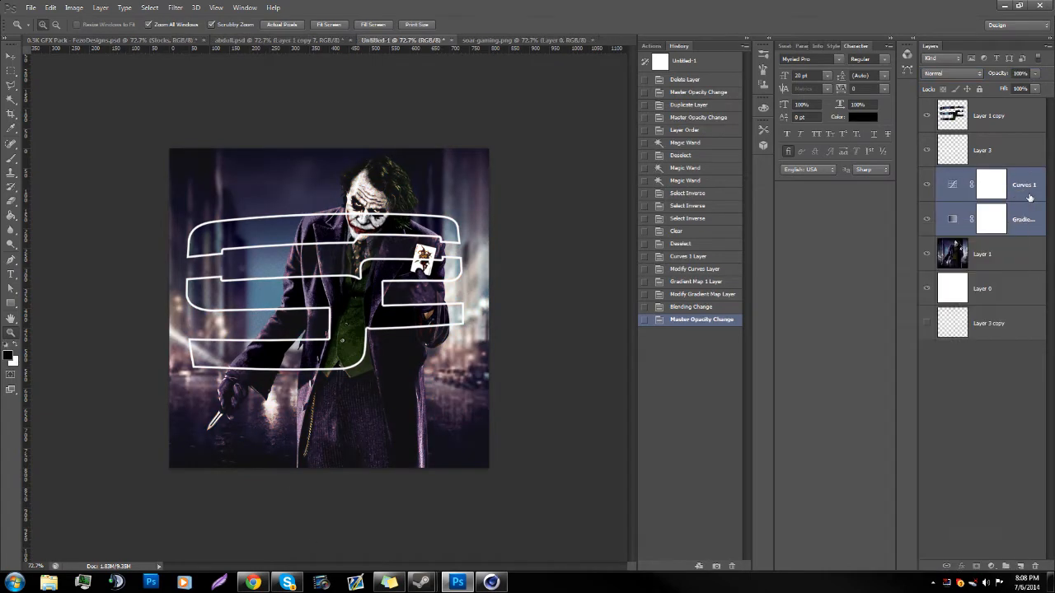
{"action": "key", "text": "ctrl+g"}
{"action": "type", "text": "cc"}
{"action": "key", "text": "Return"}
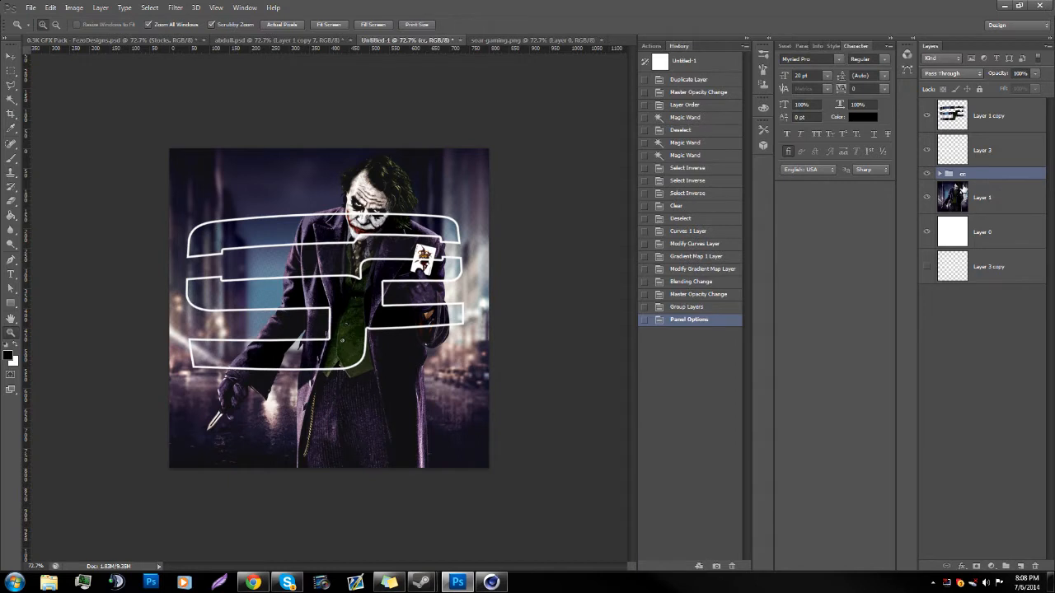
{"action": "right_click", "coordinate": [986, 175]}
{"action": "left_click", "coordinate": [882, 318]}
{"action": "left_click", "coordinate": [946, 174]}
{"action": "right_click", "coordinate": [956, 232]}
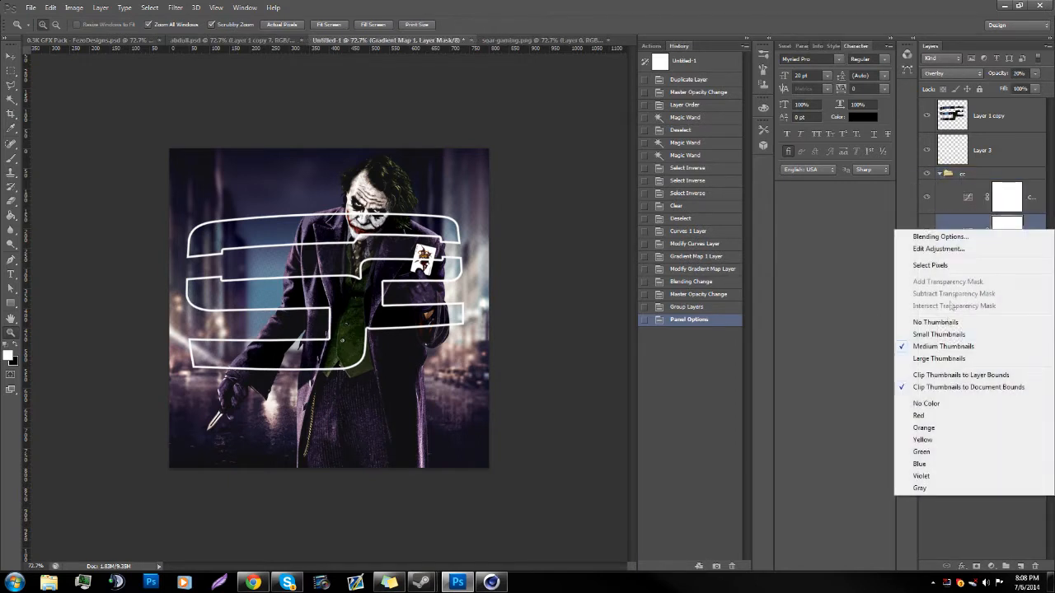
{"action": "right_click", "coordinate": [1036, 225]}
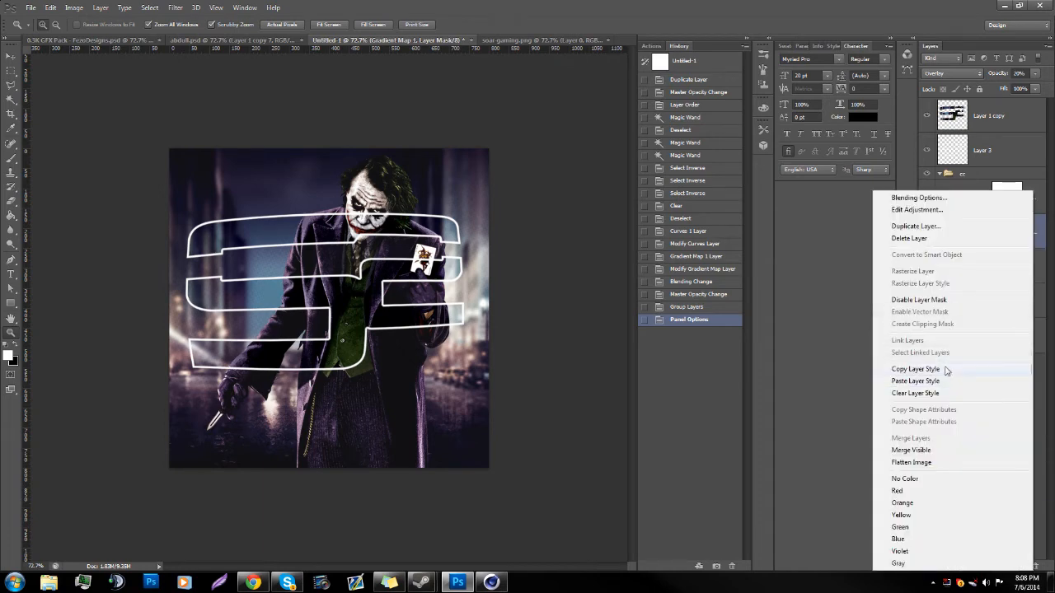
{"action": "left_click", "coordinate": [857, 357]}
Step: Move both adjustment layers out of the cc group and clip them to Layer 1 with clipping masks
{"action": "left_click", "coordinate": [994, 174]}
{"action": "left_click_drag", "start_coordinate": [963, 200], "coordinate": [953, 242]}
{"action": "right_click", "coordinate": [954, 240]}
{"action": "right_click", "coordinate": [1032, 228]}
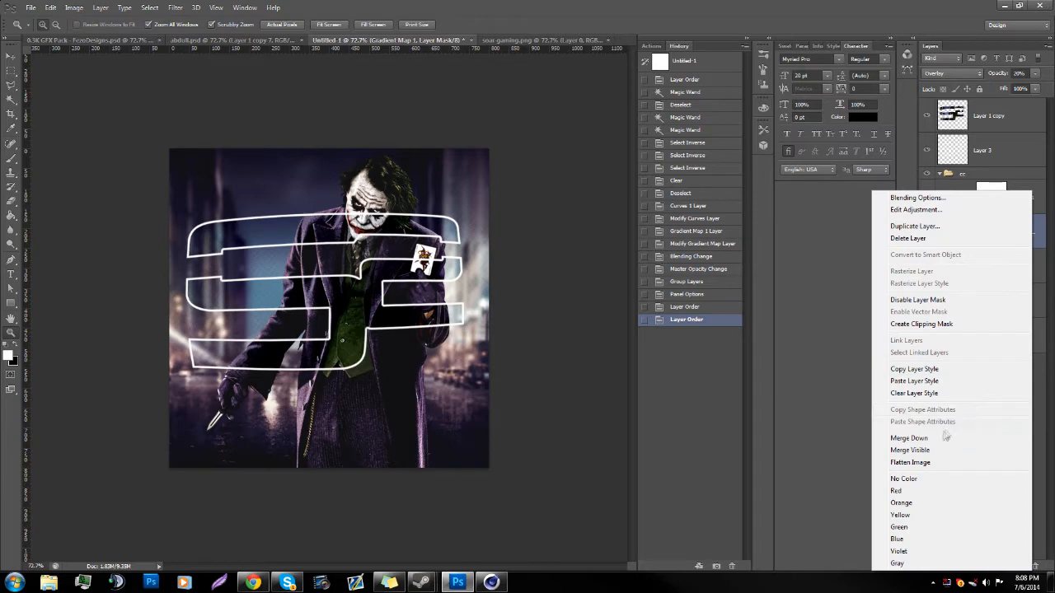
{"action": "left_click", "coordinate": [940, 324]}
{"action": "right_click", "coordinate": [1037, 202]}
{"action": "left_click", "coordinate": [926, 324]}
Step: Delete the cc group and compare the artwork with the Curves adjustment hidden and shown
{"action": "left_click", "coordinate": [1008, 175]}
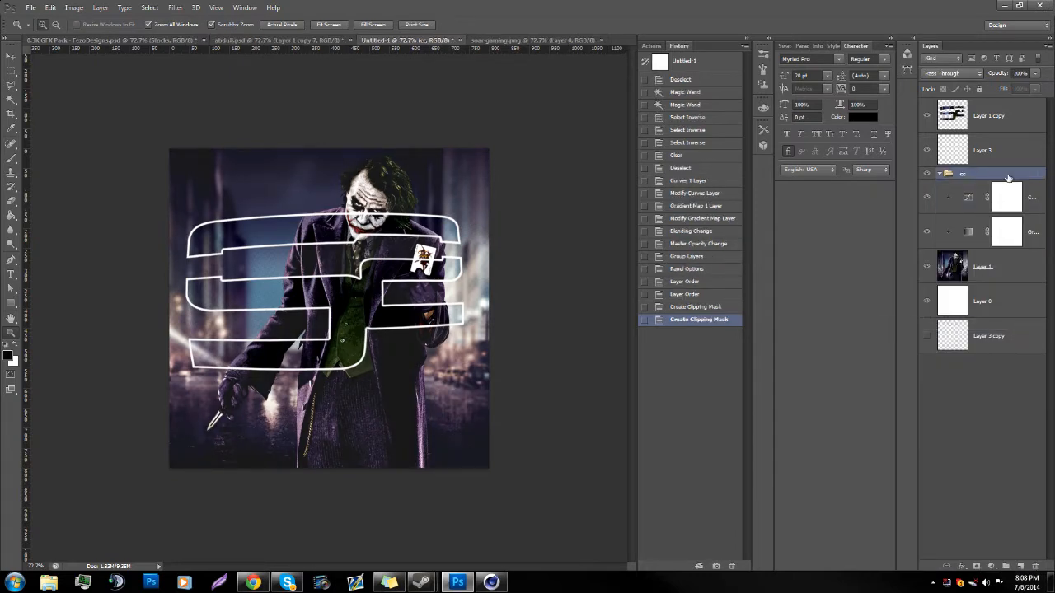
{"action": "key", "text": "Delete"}
{"action": "left_click", "coordinate": [926, 185]}
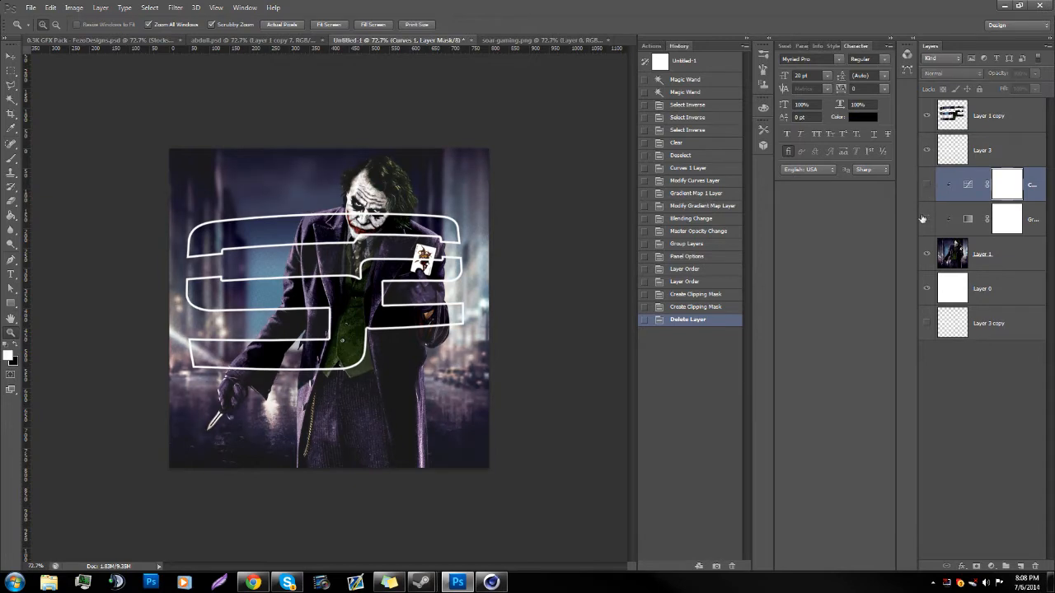
{"action": "left_click", "coordinate": [927, 185]}
{"action": "left_click_drag", "start_coordinate": [342, 379], "coordinate": [316, 387]}
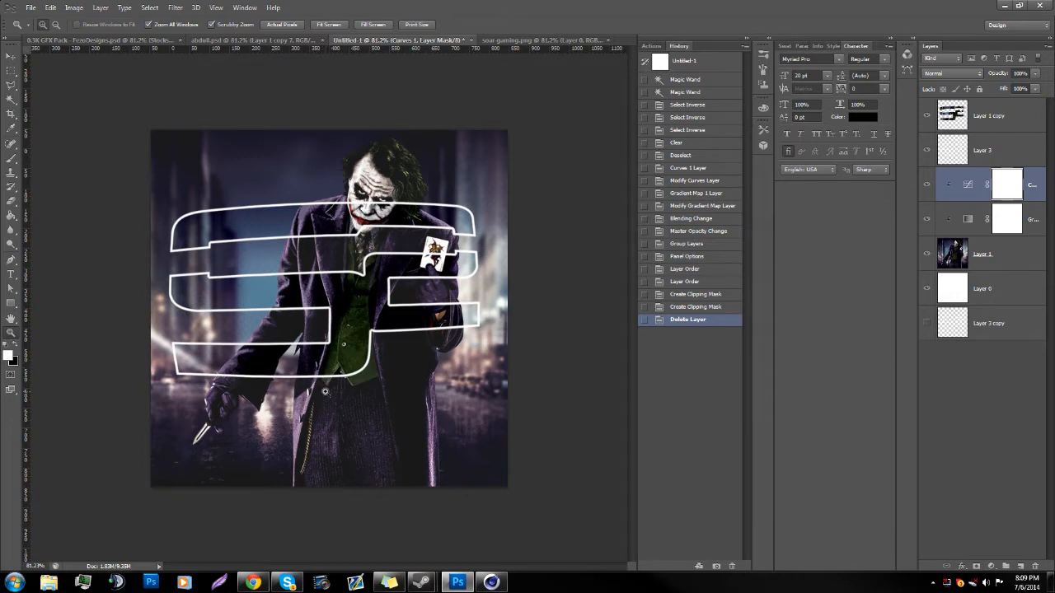
Step: Duplicate Layer 1 and place the copy at the top of the layer stack, above the logo layers
{"action": "left_click", "coordinate": [1002, 262]}
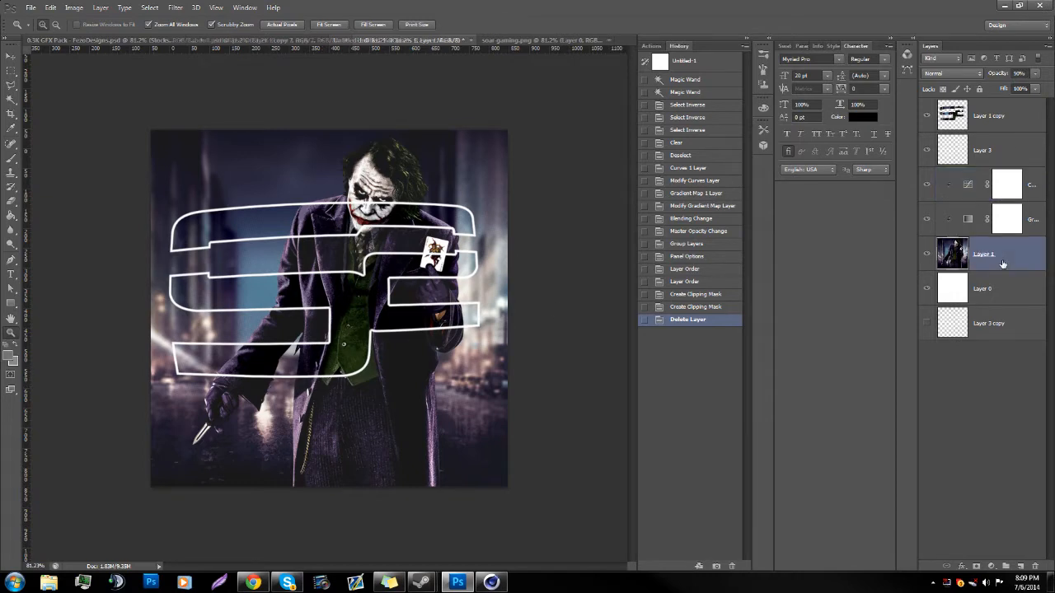
{"action": "key", "text": "ctrl+j"}
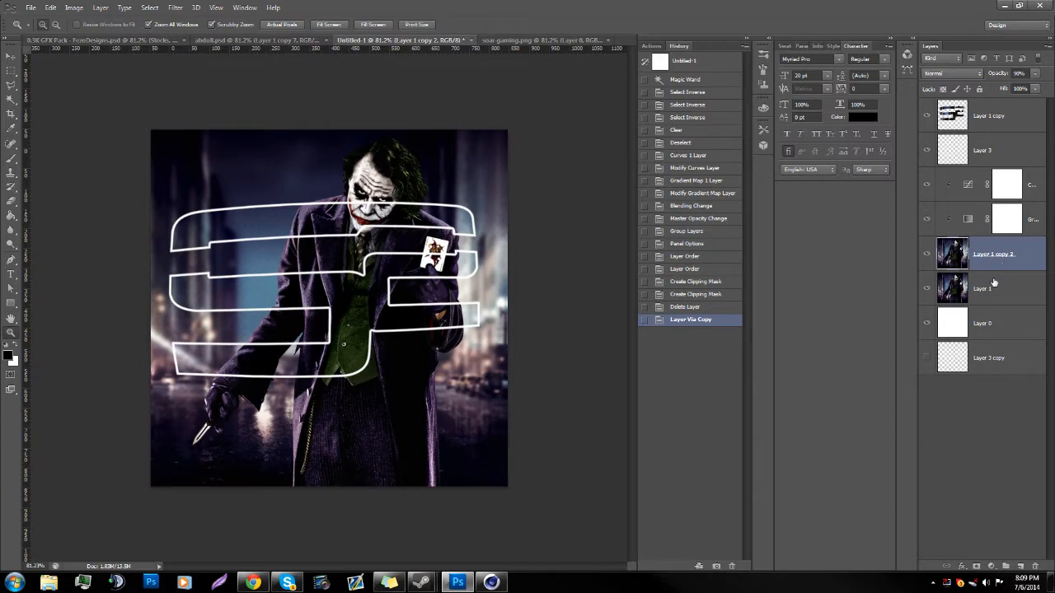
{"action": "left_click_drag", "start_coordinate": [1005, 270], "coordinate": [993, 108]}
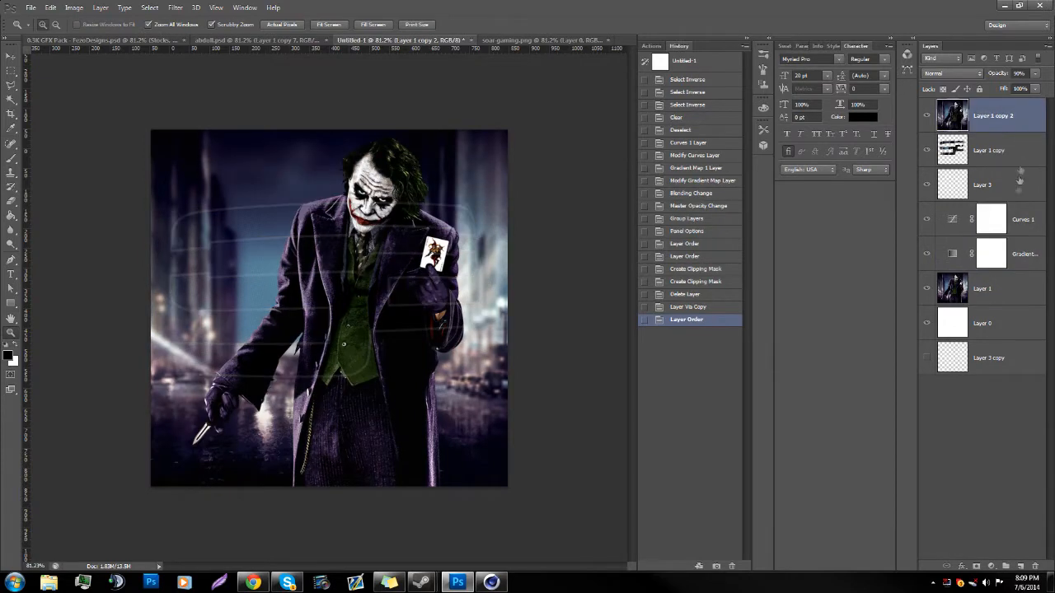
Step: Clip the Curves and Gradient Map adjustment layers to Layer 1 again
{"action": "left_click", "coordinate": [1021, 219]}
{"action": "left_click", "coordinate": [1031, 249], "text": "shift"}
{"action": "right_click", "coordinate": [1030, 250]}
{"action": "left_click", "coordinate": [948, 324]}
Step: Set the opacity of the topmost artwork copy, Layer 1 copy 2, to 100%
{"action": "left_click", "coordinate": [993, 112]}
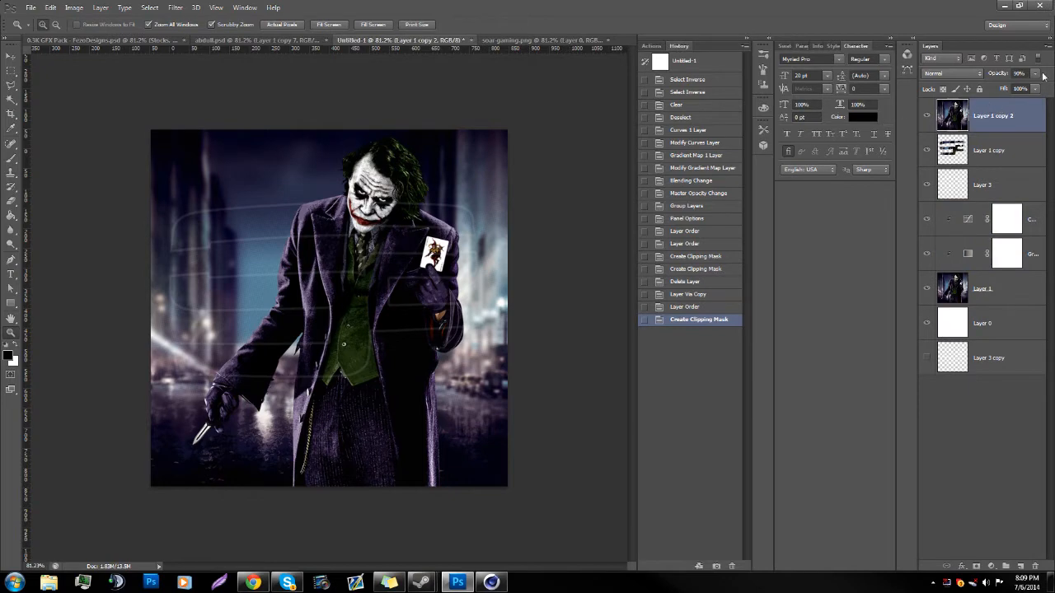
{"action": "type", "text": "100"}
{"action": "key", "text": "Return"}
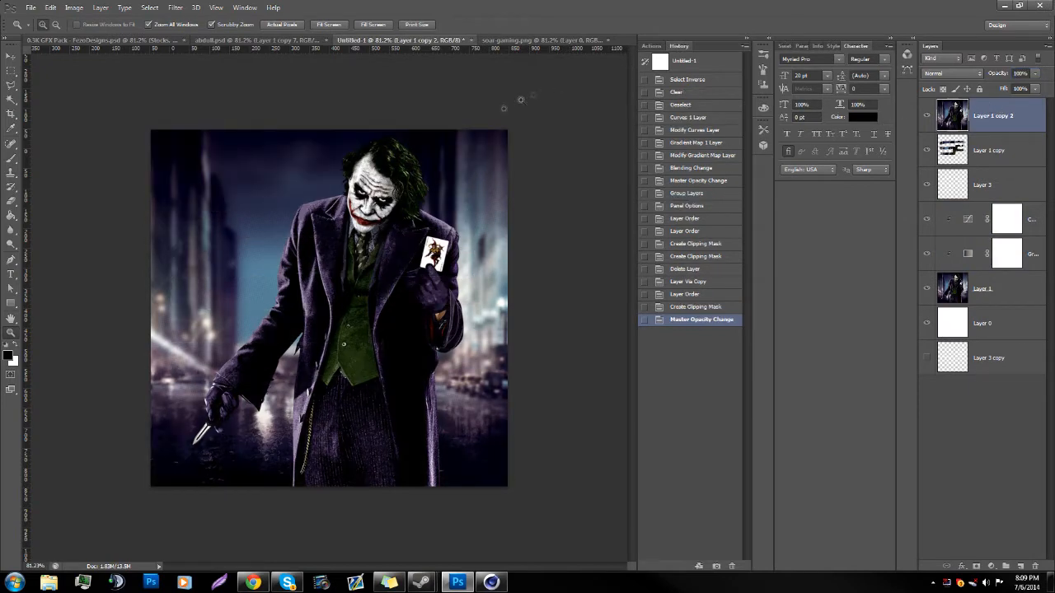
Step: Hide the top artwork copy, examine how the logo outline crosses the Joker's face, card and coat, and show the copy again
{"action": "left_click_drag", "start_coordinate": [220, 326], "coordinate": [191, 331]}
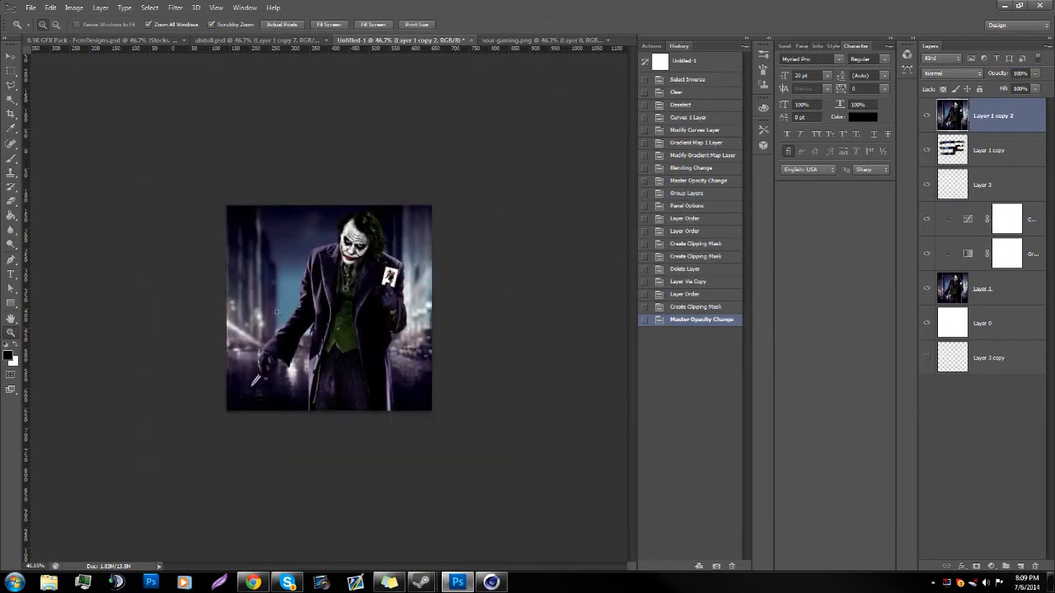
{"action": "left_click", "coordinate": [283, 25]}
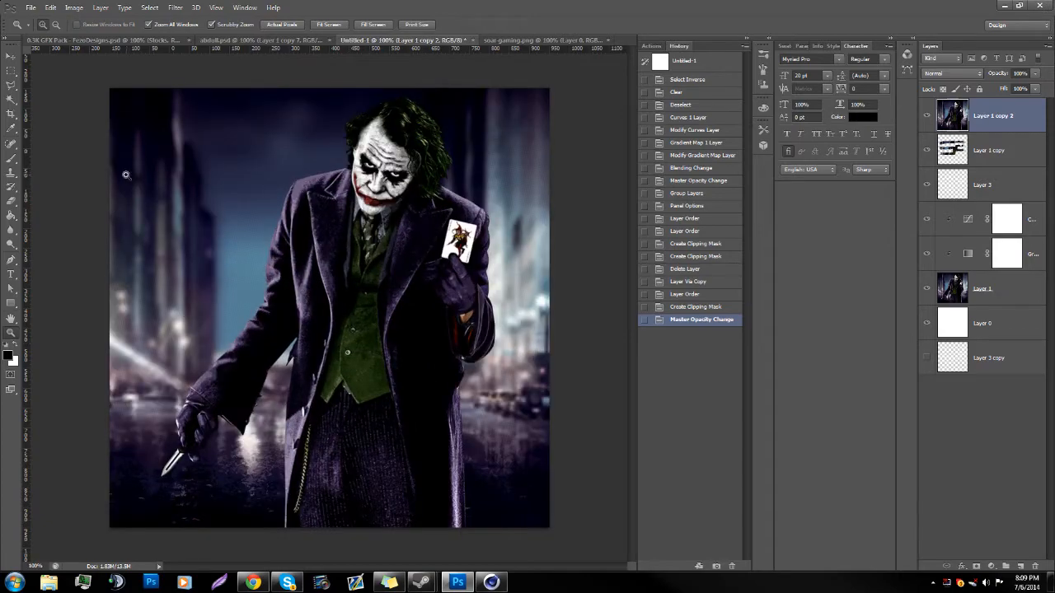
{"action": "left_click", "coordinate": [929, 115]}
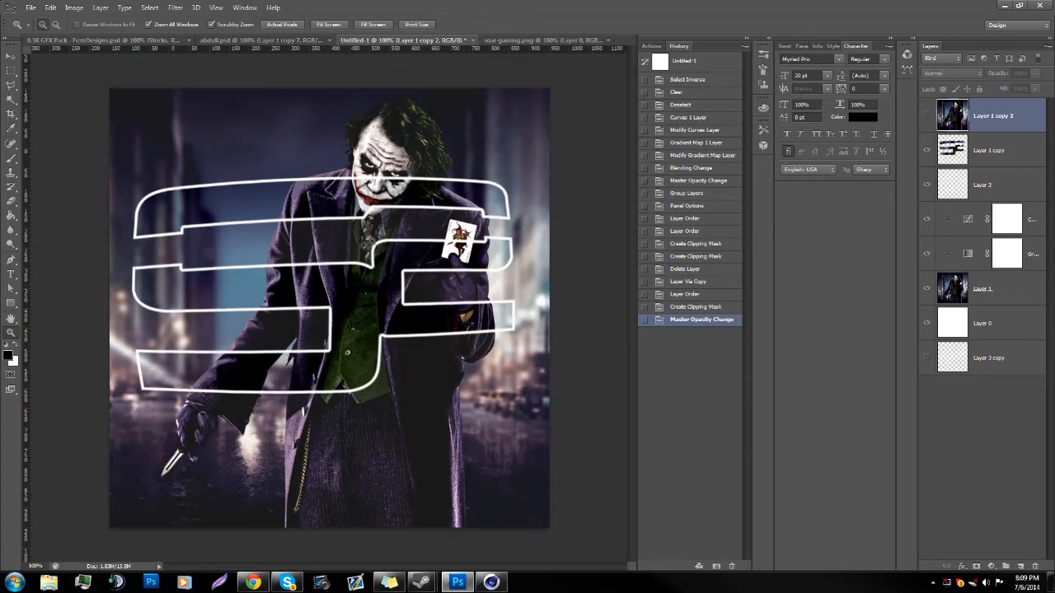
{"action": "left_click_drag", "start_coordinate": [334, 224], "coordinate": [356, 225]}
{"action": "left_click_drag", "start_coordinate": [464, 183], "coordinate": [456, 179]}
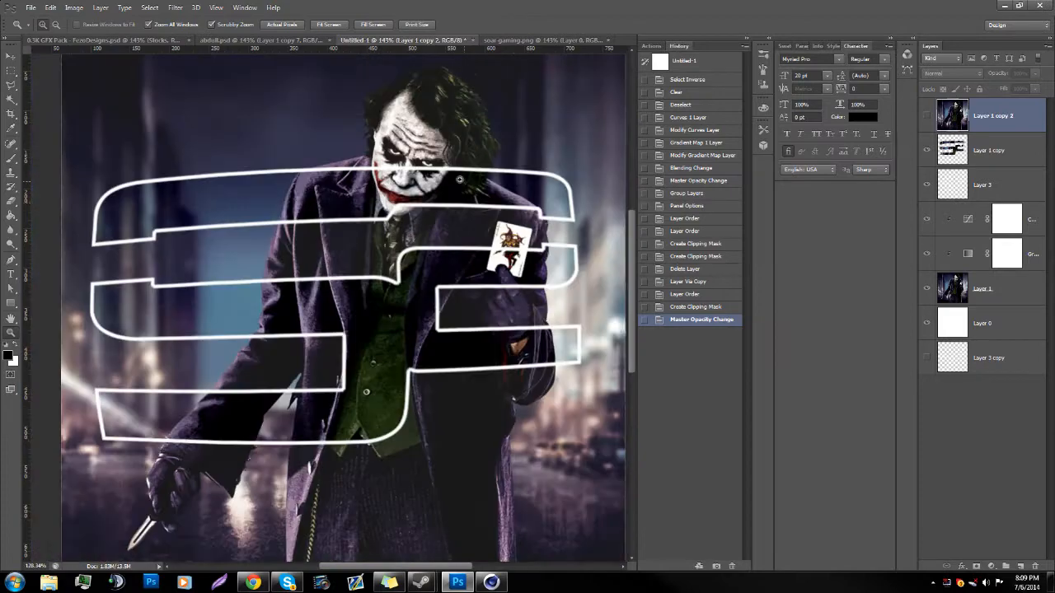
{"action": "left_click_drag", "start_coordinate": [418, 323], "coordinate": [453, 285]}
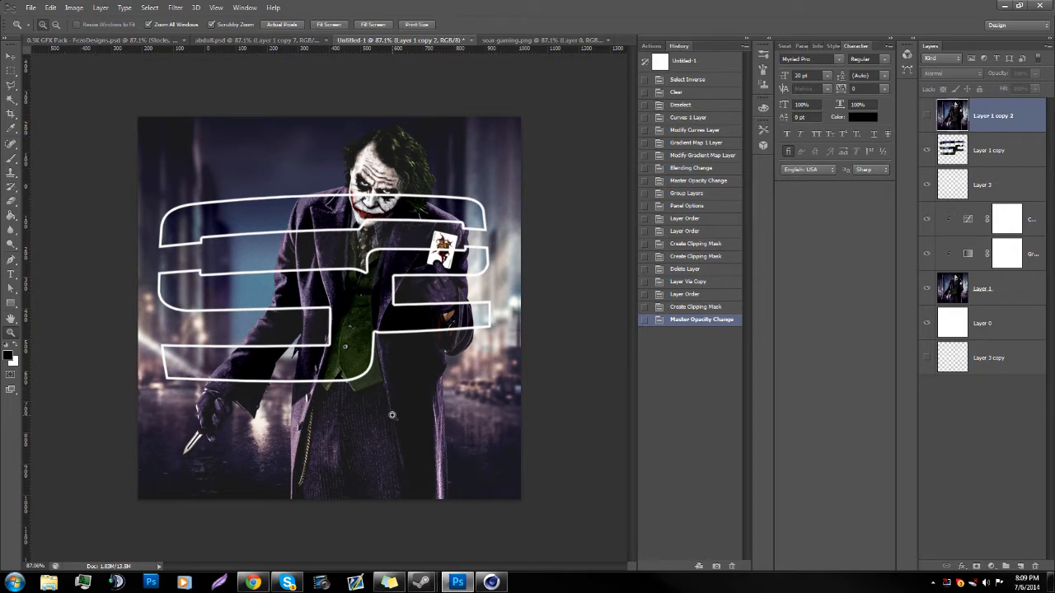
{"action": "left_click_drag", "start_coordinate": [225, 426], "coordinate": [249, 416]}
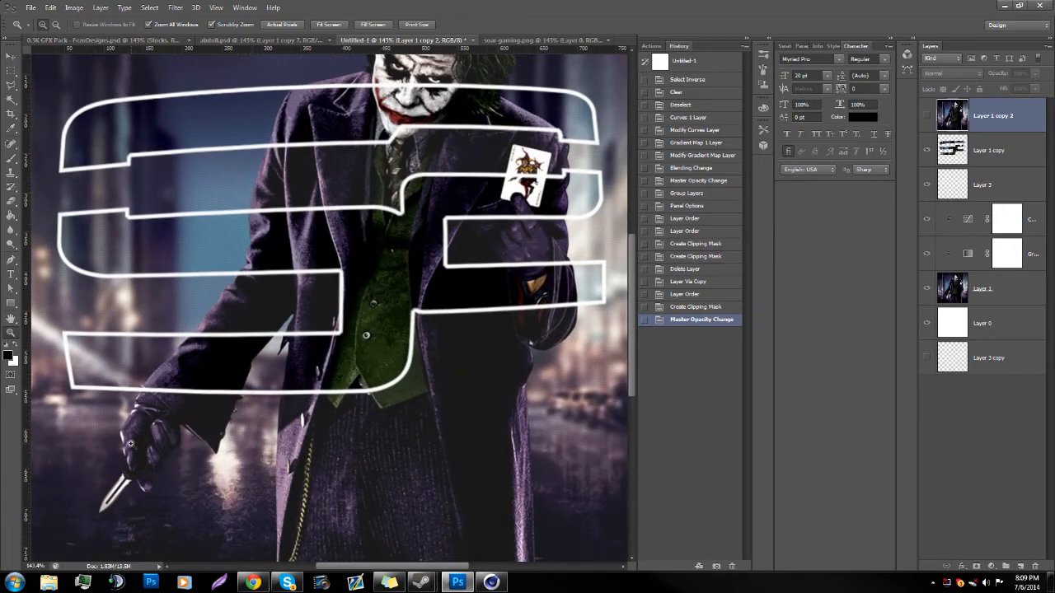
{"action": "left_click_drag", "start_coordinate": [451, 275], "coordinate": [488, 239]}
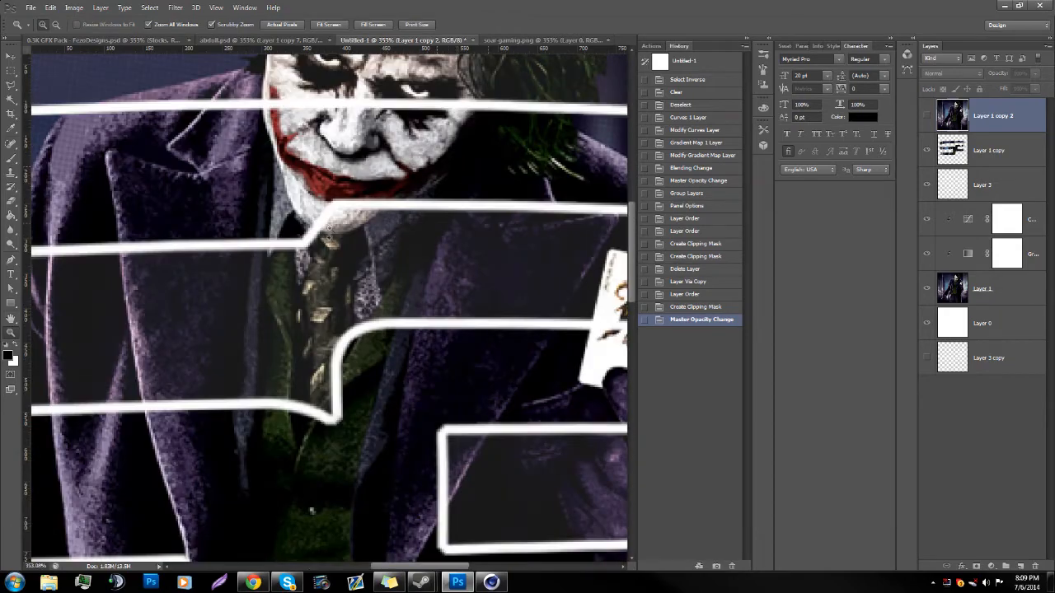
{"action": "scroll", "coordinate": [423, 233], "scroll_direction": "up", "scroll_amount": 3}
{"action": "scroll", "coordinate": [494, 181], "scroll_direction": "up", "scroll_amount": 3}
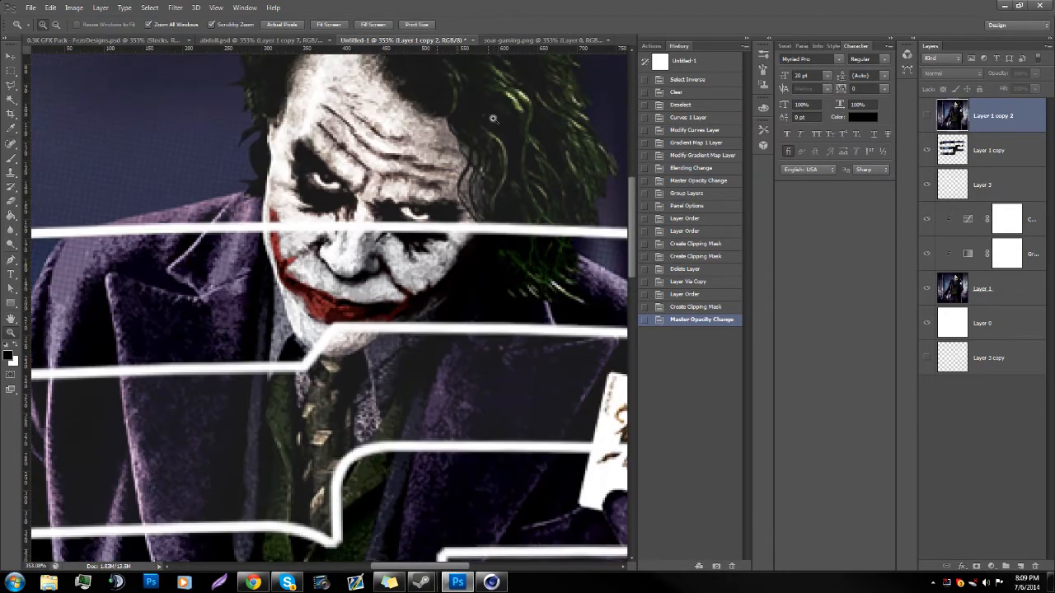
{"action": "scroll", "coordinate": [495, 182], "scroll_direction": "up", "scroll_amount": 3}
{"action": "scroll", "coordinate": [316, 317], "scroll_direction": "down", "scroll_amount": 5}
{"action": "scroll", "coordinate": [480, 218], "scroll_direction": "up", "scroll_amount": 6}
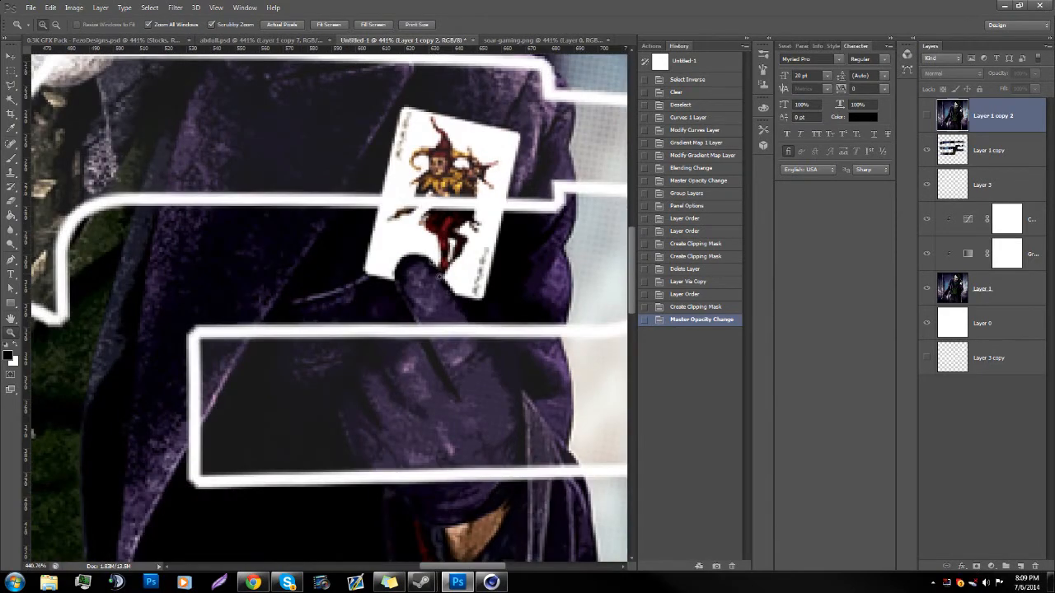
{"action": "scroll", "coordinate": [424, 246], "scroll_direction": "down", "scroll_amount": 7}
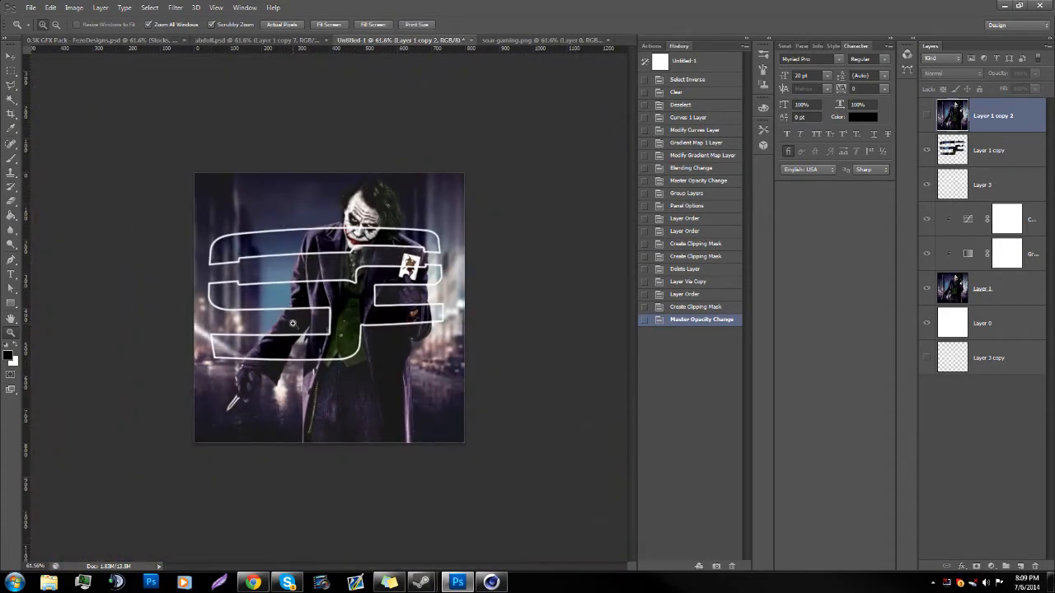
{"action": "left_click", "coordinate": [927, 115]}
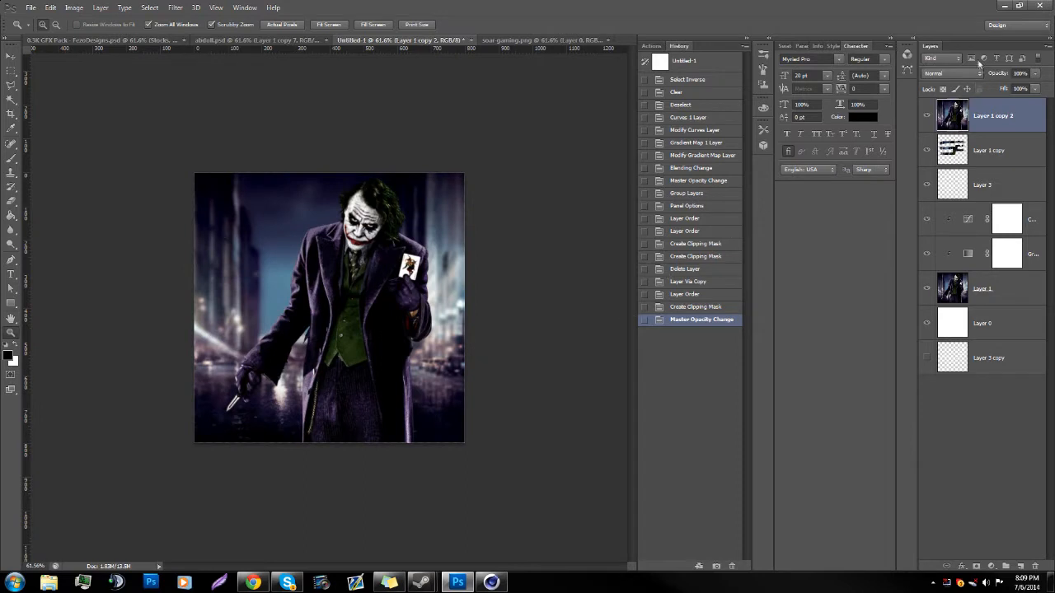
Step: Add a layer mask to the top artwork copy and ready a black 62 px round brush at 100% hardness
{"action": "scroll", "coordinate": [429, 257], "scroll_direction": "up", "scroll_amount": 3}
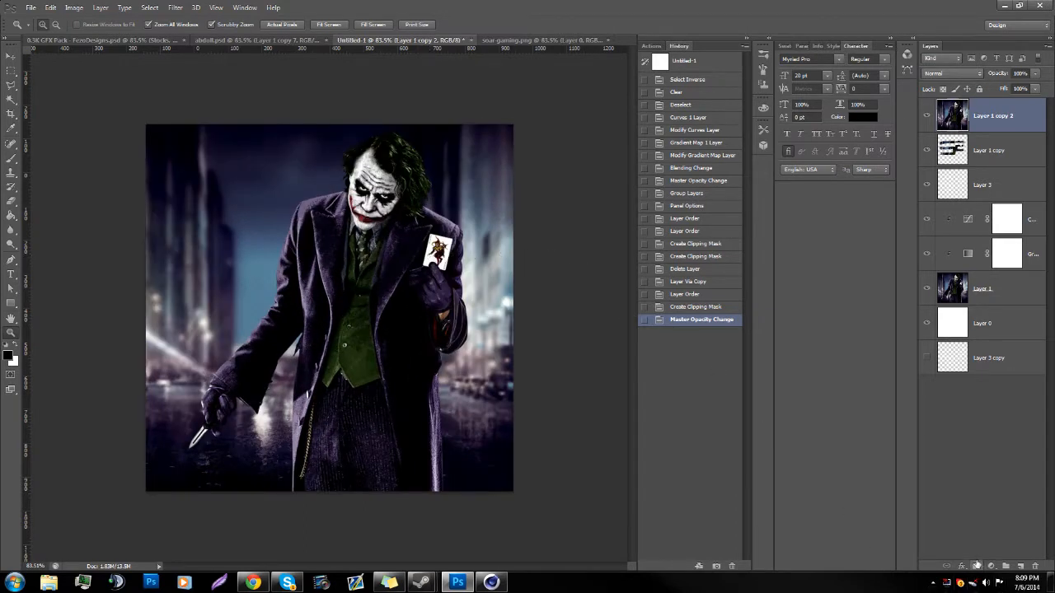
{"action": "left_click", "coordinate": [977, 565]}
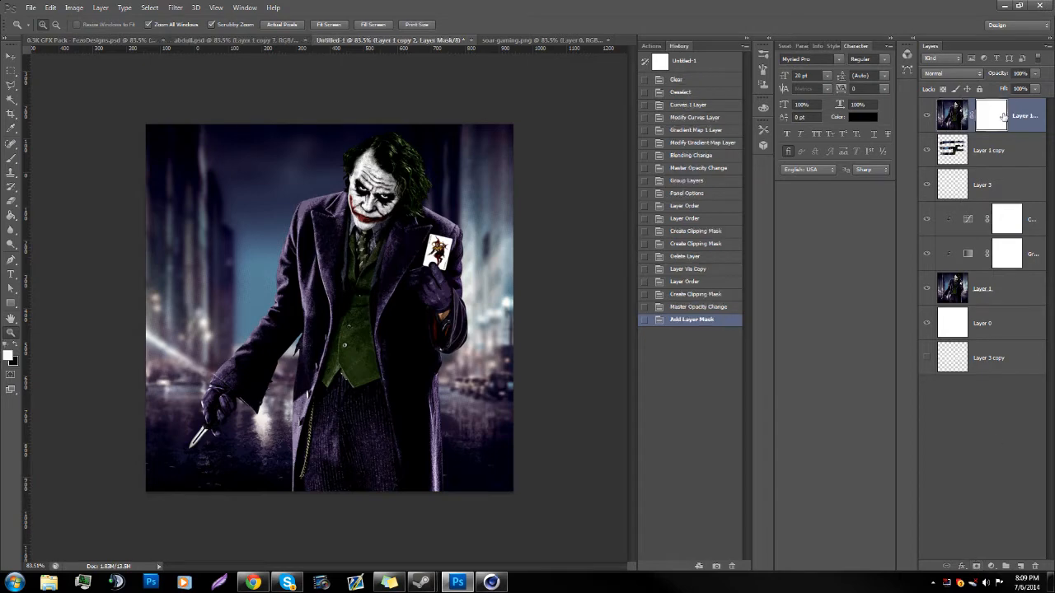
{"action": "left_click", "coordinate": [11, 159]}
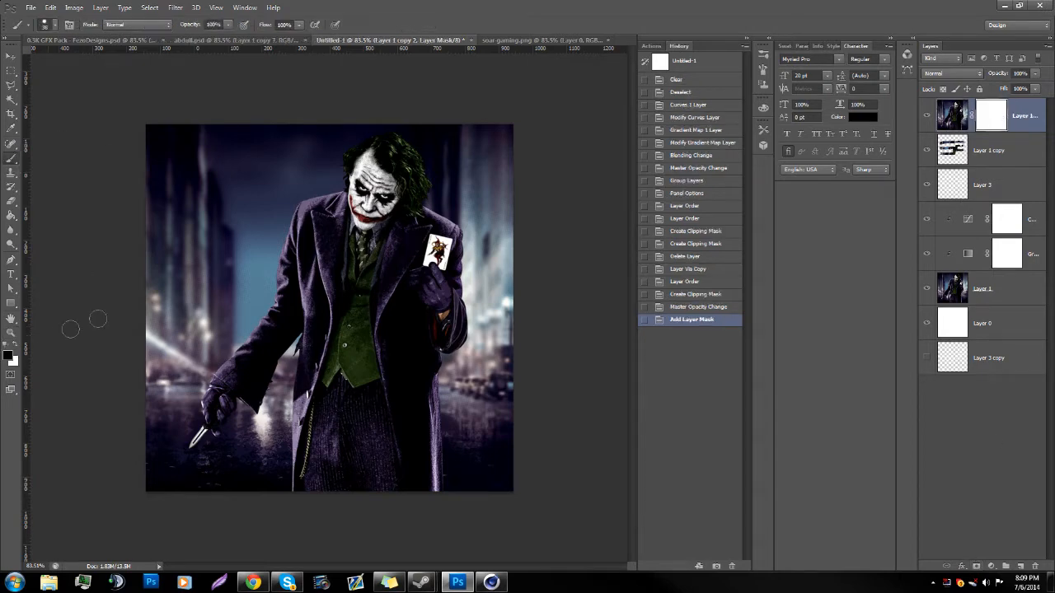
{"action": "right_click", "coordinate": [176, 120]}
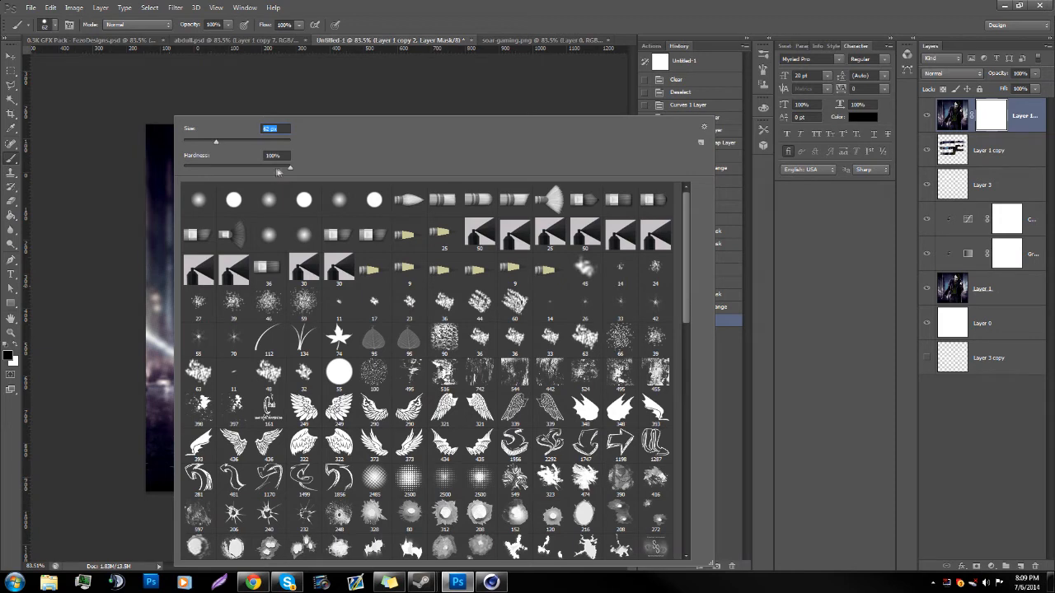
{"action": "left_click", "coordinate": [169, 202]}
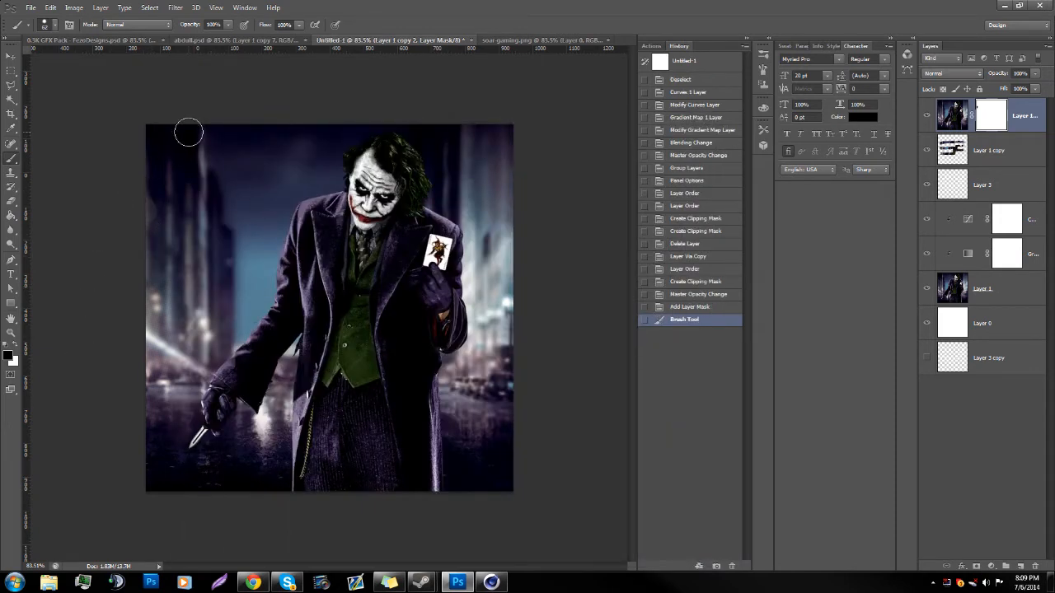
Step: Paint black on the mask over the background beside the Joker's knife arm and across his lower body to reveal the logo outline
{"action": "mouse_move", "coordinate": [168, 156]}
{"action": "left_mouse_down"}
{"action": "mouse_move", "coordinate": [154, 228]}
{"action": "mouse_move", "coordinate": [142, 216]}
{"action": "mouse_move", "coordinate": [198, 164]}
{"action": "mouse_move", "coordinate": [211, 263]}
{"action": "mouse_move", "coordinate": [147, 312]}
{"action": "left_mouse_up"}
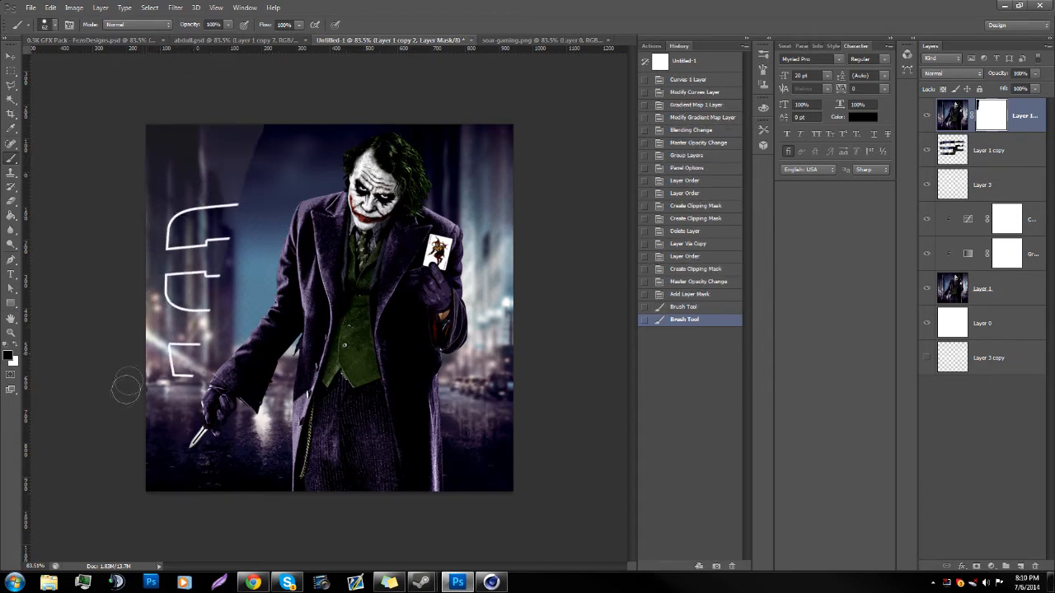
{"action": "mouse_move", "coordinate": [160, 483]}
{"action": "left_mouse_down"}
{"action": "mouse_move", "coordinate": [220, 402]}
{"action": "mouse_move", "coordinate": [194, 476]}
{"action": "mouse_move", "coordinate": [200, 379]}
{"action": "mouse_move", "coordinate": [194, 460]}
{"action": "mouse_move", "coordinate": [252, 402]}
{"action": "mouse_move", "coordinate": [232, 398]}
{"action": "mouse_move", "coordinate": [243, 412]}
{"action": "mouse_move", "coordinate": [260, 346]}
{"action": "mouse_move", "coordinate": [232, 383]}
{"action": "mouse_move", "coordinate": [256, 324]}
{"action": "mouse_move", "coordinate": [240, 363]}
{"action": "mouse_move", "coordinate": [235, 224]}
{"action": "mouse_move", "coordinate": [198, 366]}
{"action": "left_mouse_up"}
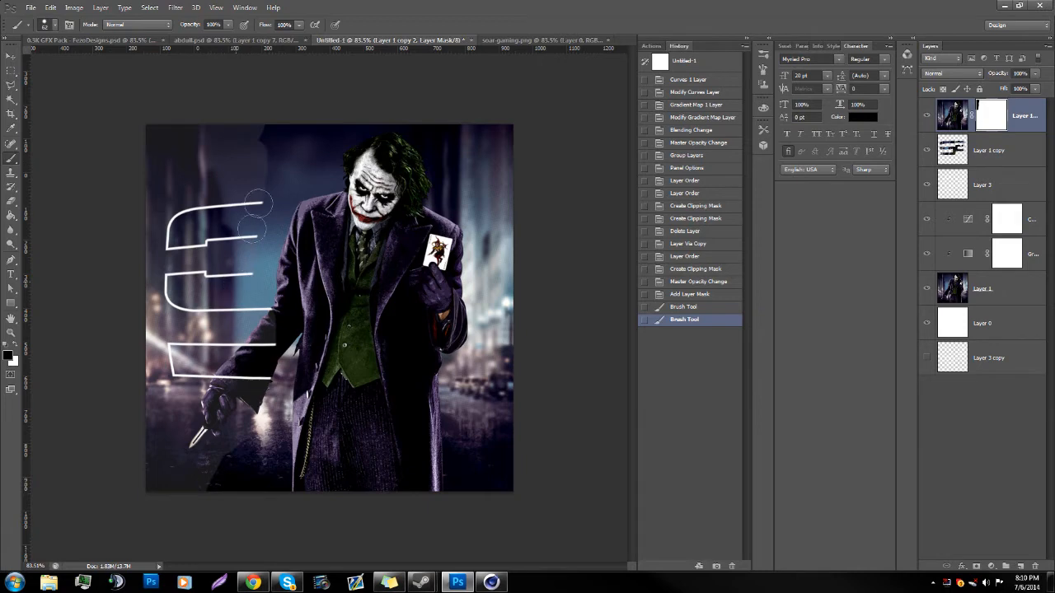
{"action": "mouse_move", "coordinate": [258, 202]}
{"action": "left_mouse_down"}
{"action": "mouse_move", "coordinate": [272, 177]}
{"action": "mouse_move", "coordinate": [262, 253]}
{"action": "left_mouse_up"}
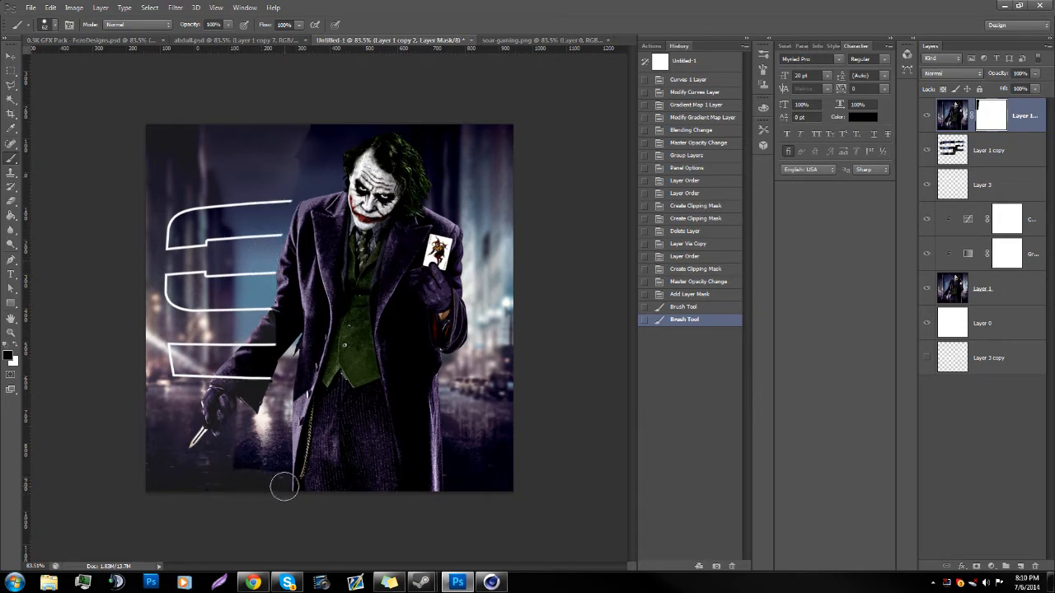
{"action": "mouse_move", "coordinate": [287, 492]}
{"action": "left_mouse_down"}
{"action": "mouse_move", "coordinate": [495, 488]}
{"action": "mouse_move", "coordinate": [262, 479]}
{"action": "mouse_move", "coordinate": [543, 459]}
{"action": "mouse_move", "coordinate": [268, 439]}
{"action": "mouse_move", "coordinate": [444, 435]}
{"action": "mouse_move", "coordinate": [397, 456]}
{"action": "mouse_move", "coordinate": [394, 422]}
{"action": "mouse_move", "coordinate": [246, 417]}
{"action": "mouse_move", "coordinate": [351, 406]}
{"action": "mouse_move", "coordinate": [258, 394]}
{"action": "mouse_move", "coordinate": [295, 374]}
{"action": "mouse_move", "coordinate": [454, 387]}
{"action": "left_mouse_up"}
Step: Paint black on the mask over the green vest and dark coat front to reveal the logo outline's lower curve up to the card arm
{"action": "left_click", "coordinate": [11, 333]}
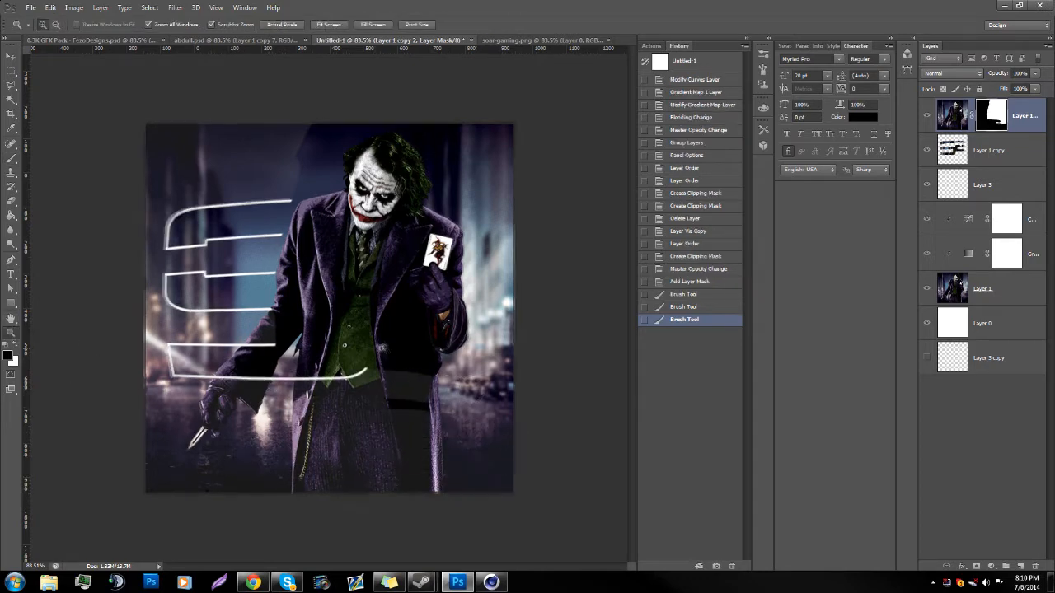
{"action": "left_click", "coordinate": [101, 317]}
{"action": "left_click", "coordinate": [11, 159]}
{"action": "mouse_move", "coordinate": [218, 280]}
{"action": "left_mouse_down"}
{"action": "mouse_move", "coordinate": [223, 338]}
{"action": "mouse_move", "coordinate": [272, 341]}
{"action": "mouse_move", "coordinate": [272, 330]}
{"action": "mouse_move", "coordinate": [290, 328]}
{"action": "left_mouse_up"}
{"action": "mouse_move", "coordinate": [420, 350]}
{"action": "left_mouse_down"}
{"action": "mouse_move", "coordinate": [395, 343]}
{"action": "mouse_move", "coordinate": [388, 374]}
{"action": "mouse_move", "coordinate": [410, 403]}
{"action": "mouse_move", "coordinate": [444, 341]}
{"action": "mouse_move", "coordinate": [506, 352]}
{"action": "left_mouse_up"}
{"action": "key", "text": "ctrl+z"}
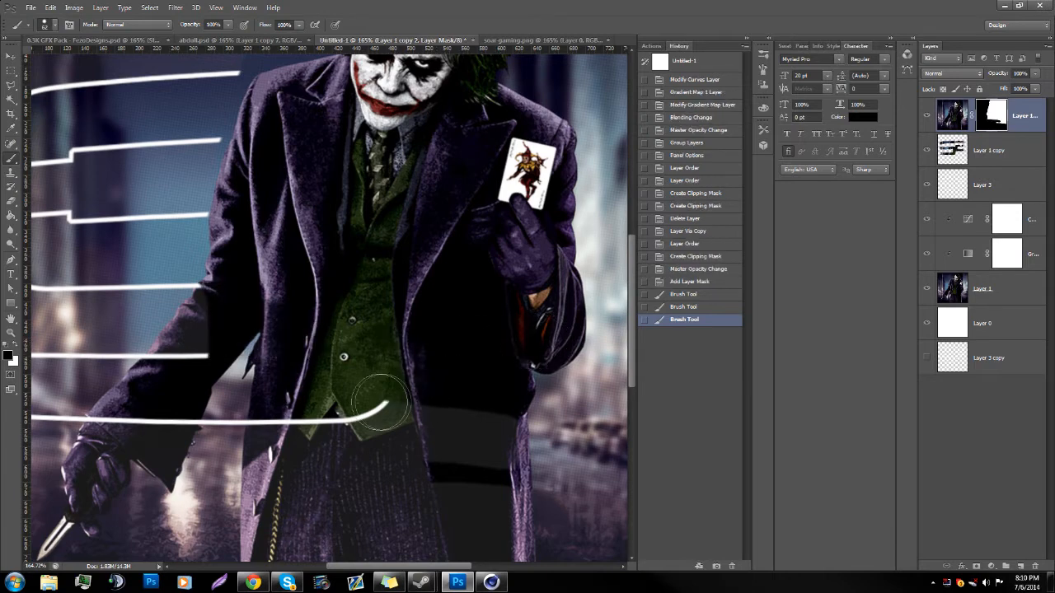
{"action": "mouse_move", "coordinate": [388, 404]}
{"action": "left_mouse_down"}
{"action": "mouse_move", "coordinate": [399, 342]}
{"action": "mouse_move", "coordinate": [499, 334]}
{"action": "mouse_move", "coordinate": [431, 377]}
{"action": "mouse_move", "coordinate": [448, 483]}
{"action": "left_mouse_up"}
{"action": "scroll", "coordinate": [447, 483], "scroll_direction": "down", "scroll_amount": 3}
{"action": "left_click", "coordinate": [470, 457]}
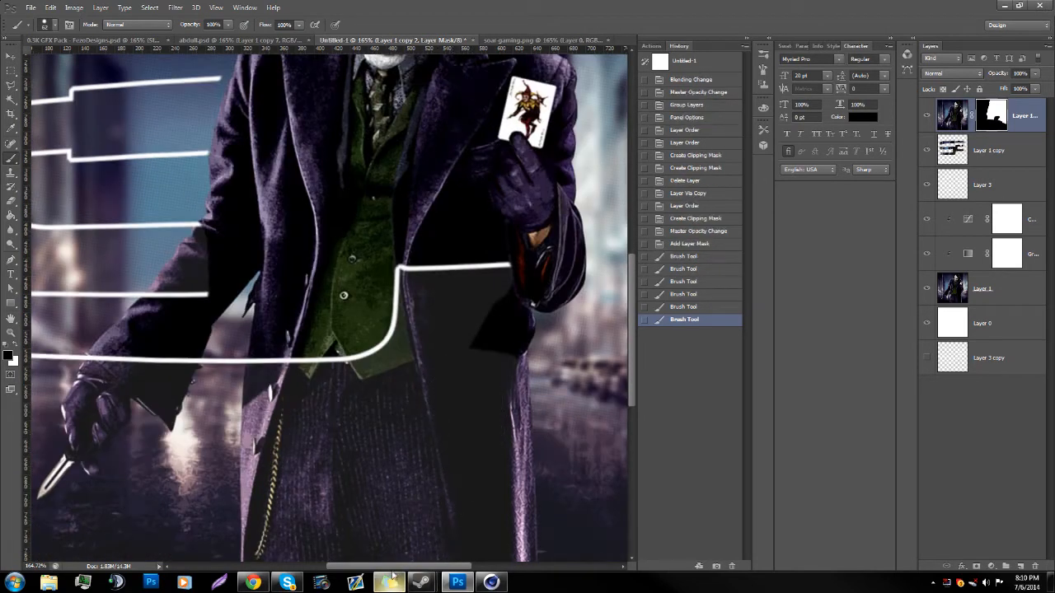
Step: Mask out the dark coat area directly beneath the raised sleeve, following the cuff and the coat's outer edge
{"action": "scroll", "coordinate": [327, 350], "scroll_direction": "right", "scroll_amount": 5}
{"action": "left_click", "coordinate": [313, 327]}
{"action": "left_click", "coordinate": [322, 323]}
{"action": "left_click", "coordinate": [321, 313]}
{"action": "left_click", "coordinate": [321, 311]}
{"action": "left_click", "coordinate": [319, 302]}
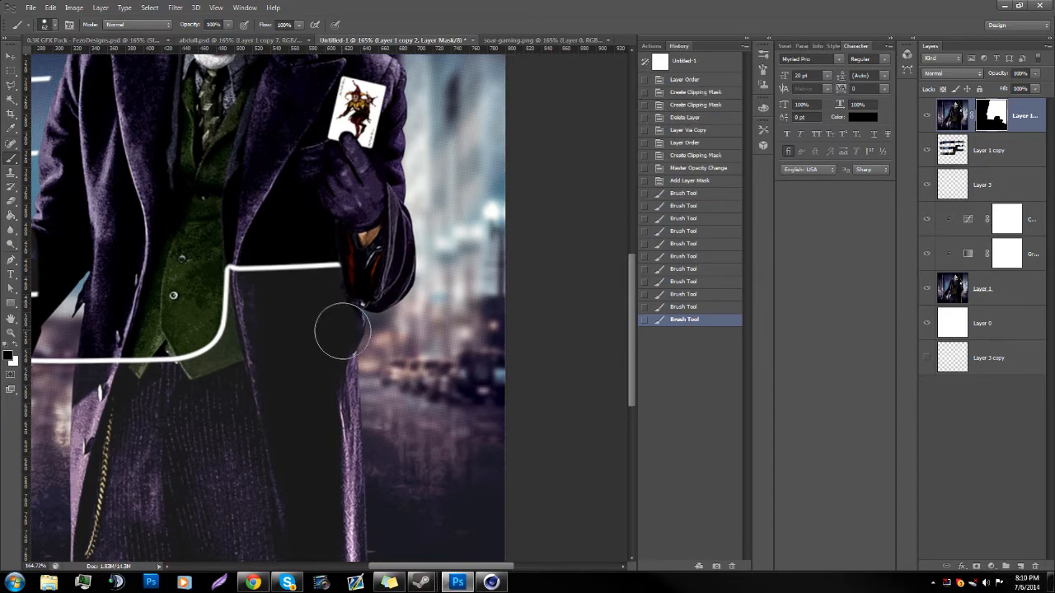
{"action": "left_click", "coordinate": [337, 324]}
{"action": "scroll", "coordinate": [326, 342], "scroll_direction": "up", "scroll_amount": 2}
{"action": "left_click", "coordinate": [321, 354]}
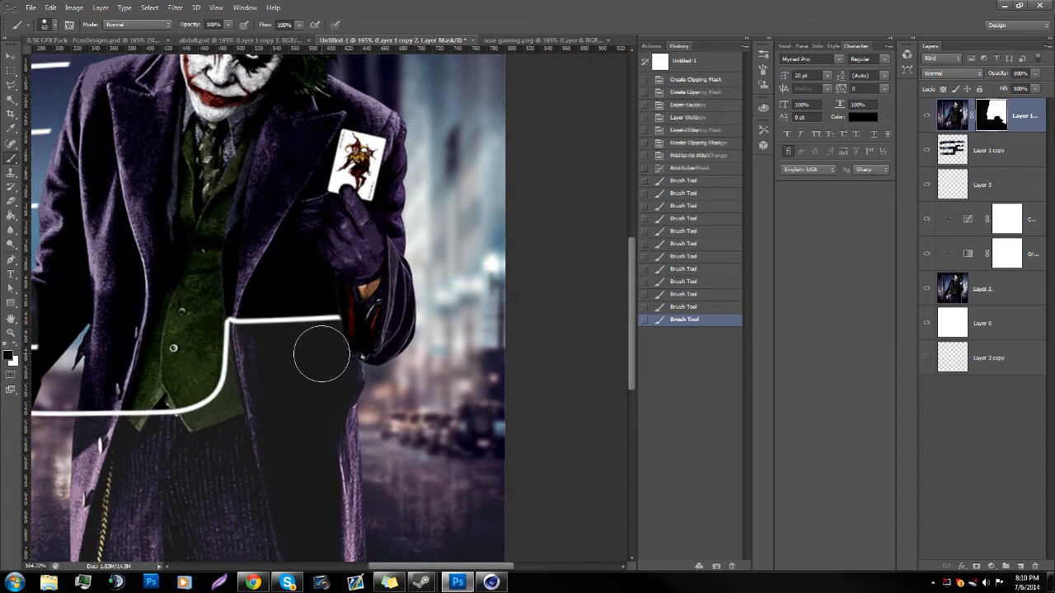
{"action": "left_click", "coordinate": [359, 392]}
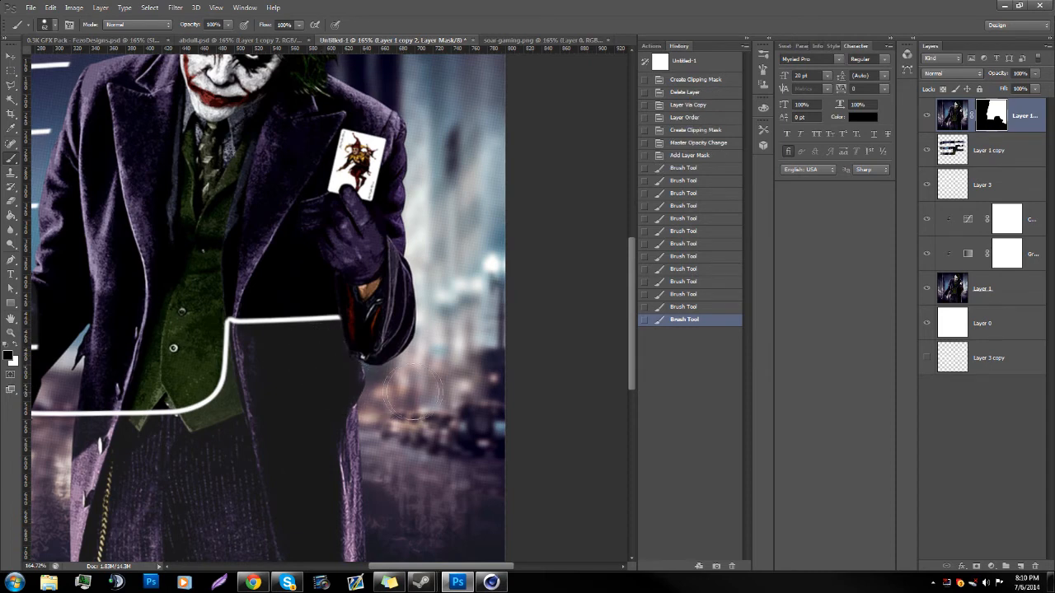
Step: Paint black over the background beside the raised sleeve to reveal the outline's lower square corner
{"action": "left_click", "coordinate": [460, 306]}
{"action": "scroll", "coordinate": [410, 445], "scroll_direction": "down", "scroll_amount": 2}
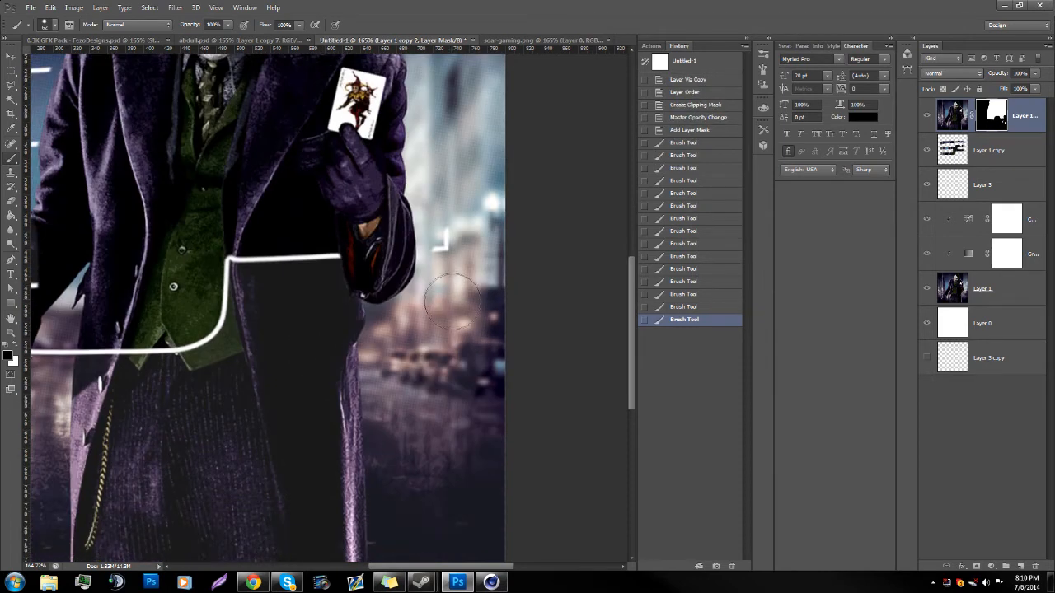
{"action": "left_click_drag", "start_coordinate": [440, 246], "coordinate": [448, 206]}
{"action": "left_click", "coordinate": [447, 210]}
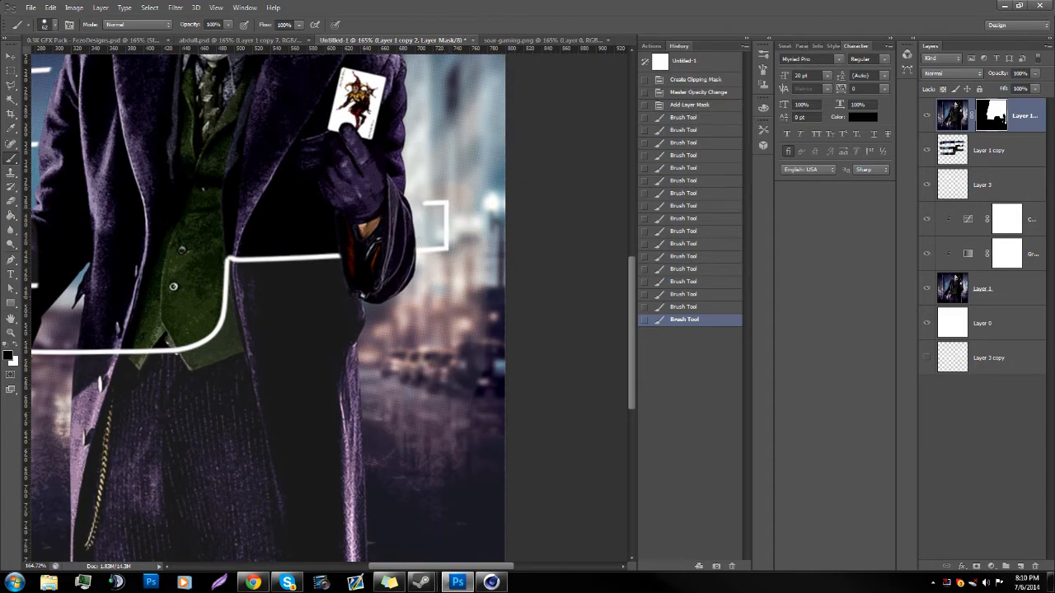
{"action": "scroll", "coordinate": [547, 146], "scroll_direction": "down", "scroll_amount": 2}
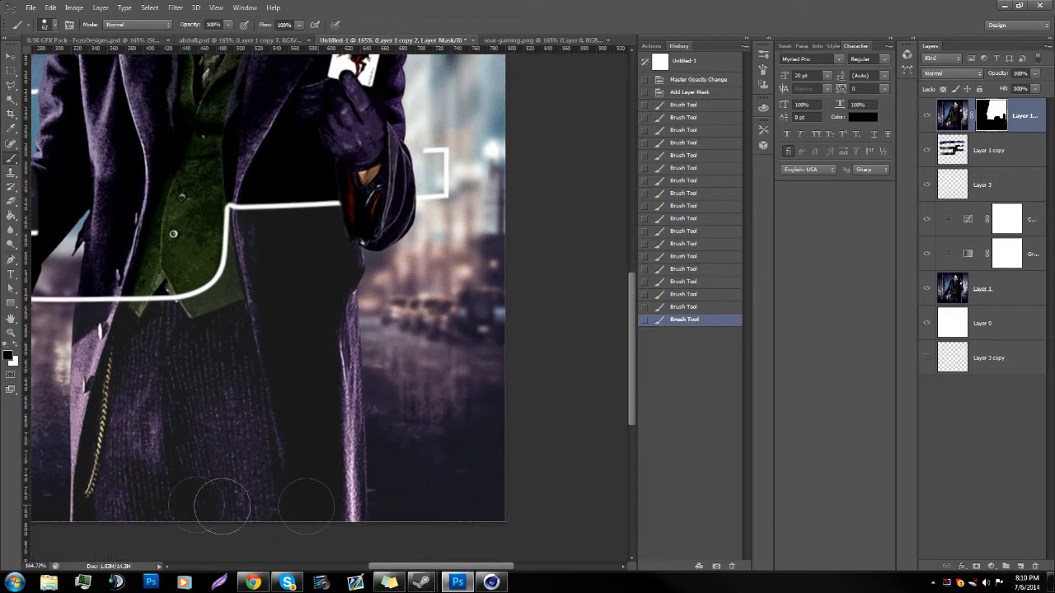
{"action": "left_click", "coordinate": [417, 415]}
Step: Reveal the outline segments beside the card arm and shoulder by masking the background and coat edge up to the card
{"action": "scroll", "coordinate": [426, 382], "scroll_direction": "up", "scroll_amount": 6}
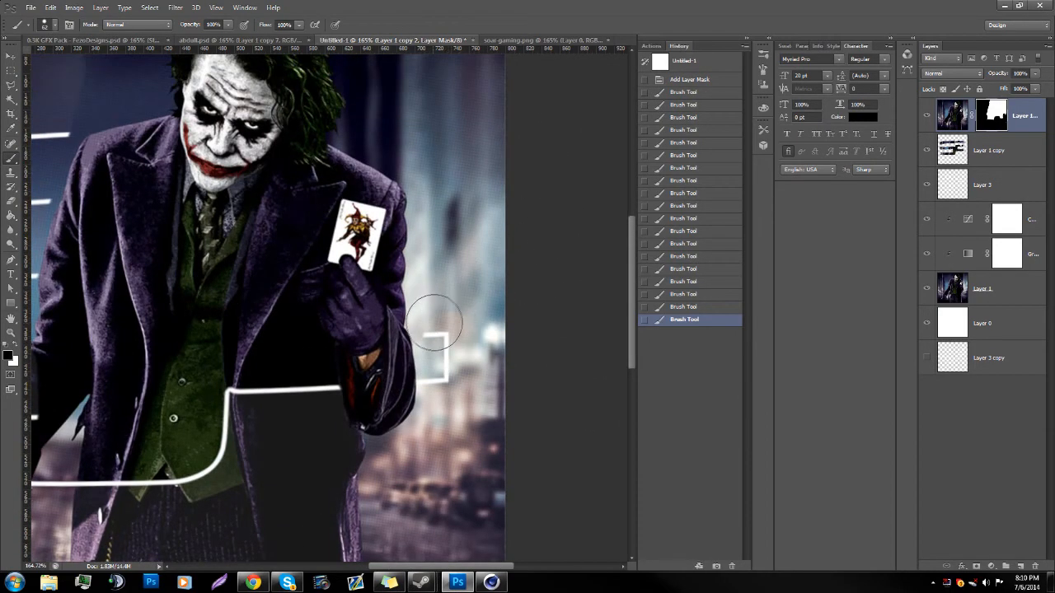
{"action": "mouse_move", "coordinate": [416, 280]}
{"action": "left_mouse_down"}
{"action": "mouse_move", "coordinate": [443, 252]}
{"action": "mouse_move", "coordinate": [438, 177]}
{"action": "left_mouse_up"}
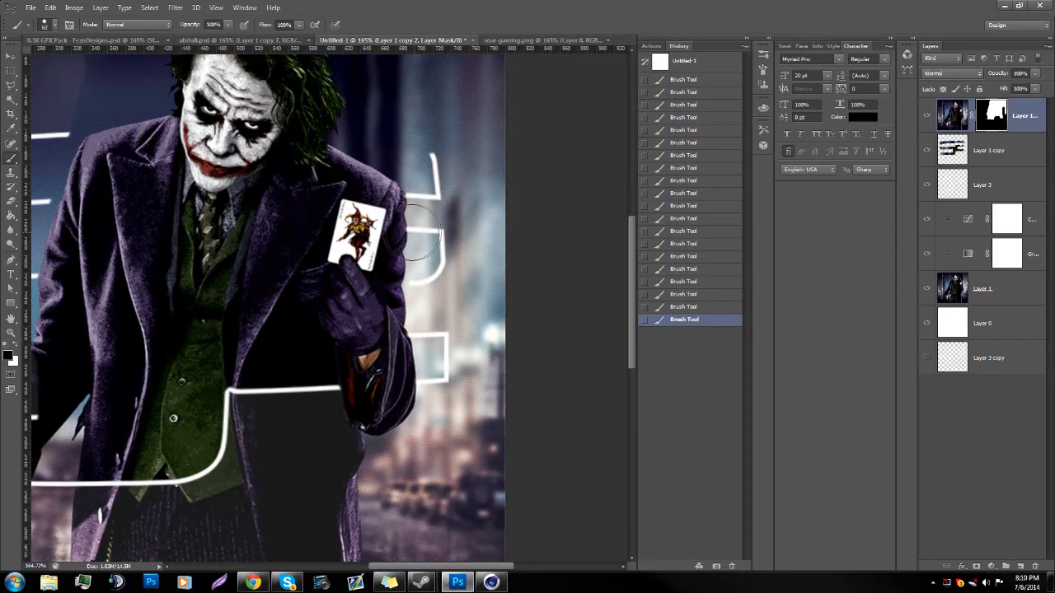
{"action": "mouse_move", "coordinate": [418, 229]}
{"action": "left_mouse_down"}
{"action": "mouse_move", "coordinate": [420, 256]}
{"action": "mouse_move", "coordinate": [406, 260]}
{"action": "left_mouse_up"}
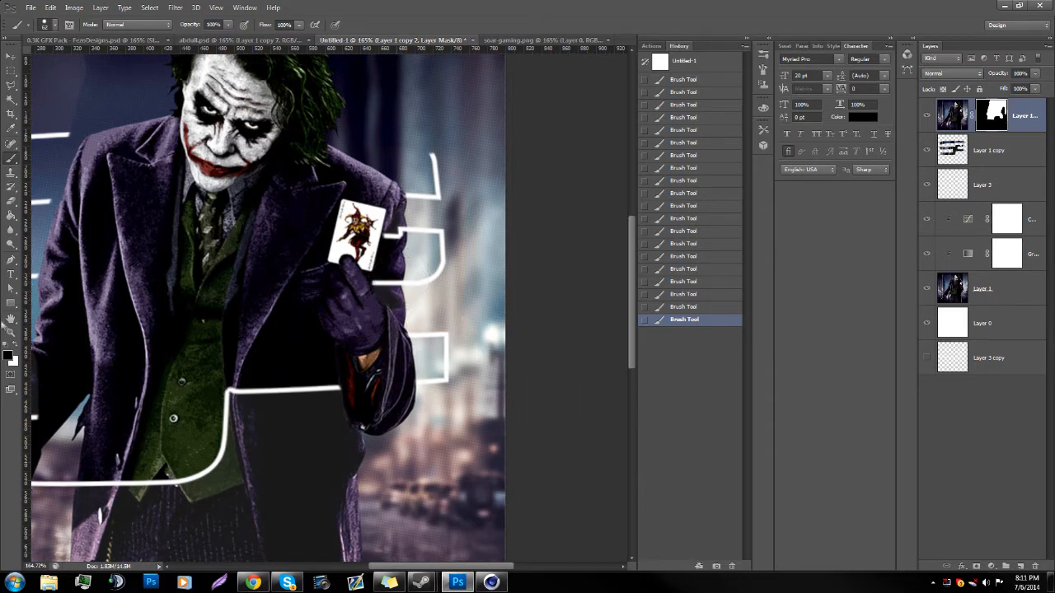
Step: Reduce the brush to 24 px and mask closely along the playing card's outer edge so the outline meets the card
{"action": "left_click", "coordinate": [9, 332]}
{"action": "left_click_drag", "start_coordinate": [290, 316], "coordinate": [536, 229]}
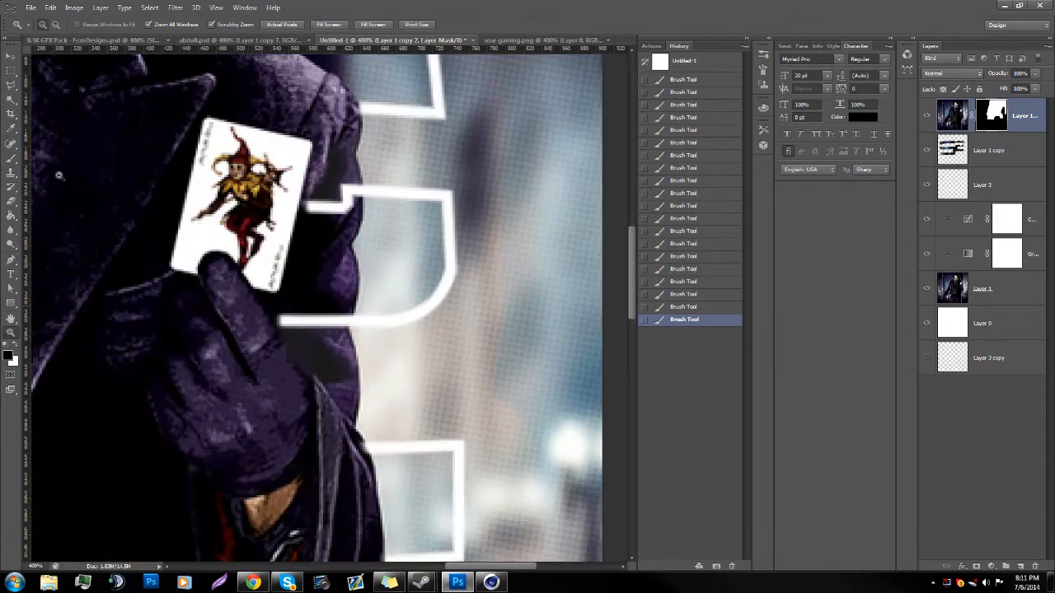
{"action": "left_click", "coordinate": [11, 165]}
{"action": "right_click", "coordinate": [384, 117]}
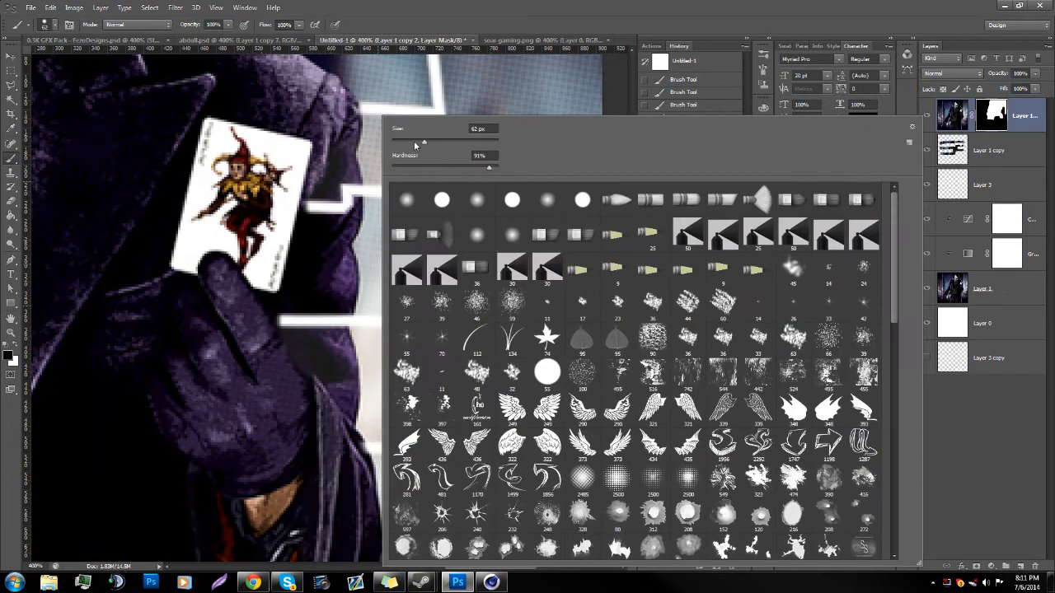
{"action": "left_click", "coordinate": [329, 204]}
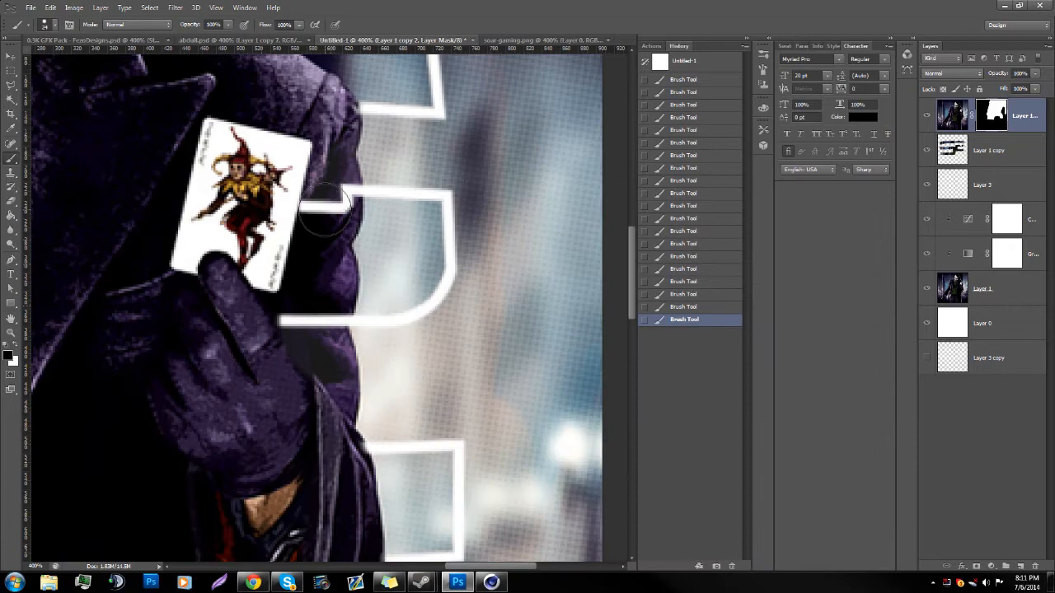
Step: Refine the mask along the glove's fingers with a smaller brush, swapping white and black so the outline ends at the glove
{"action": "right_click", "coordinate": [290, 313]}
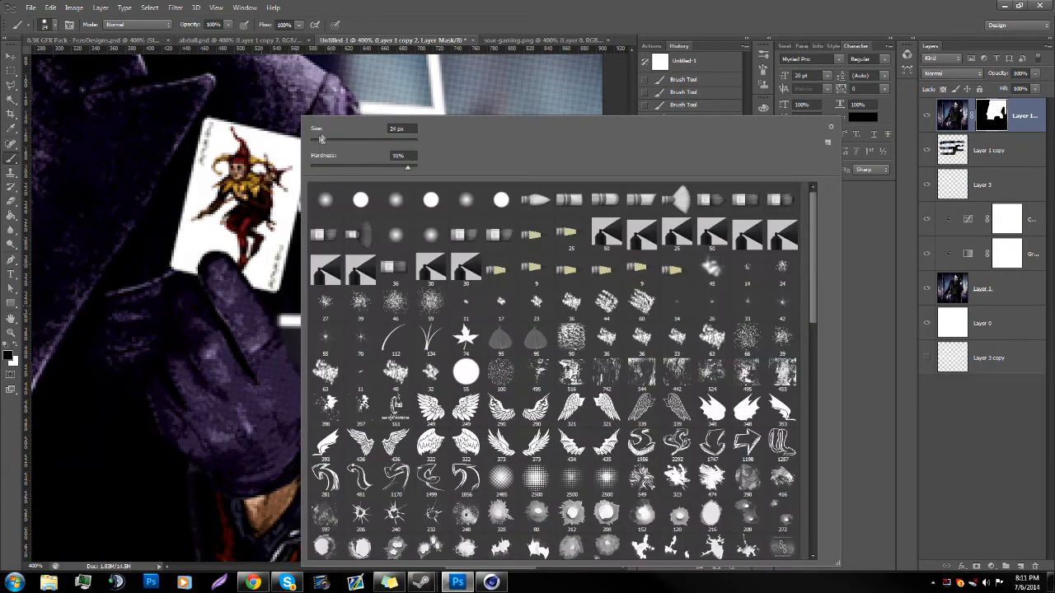
{"action": "left_click_drag", "start_coordinate": [283, 318], "coordinate": [279, 318]}
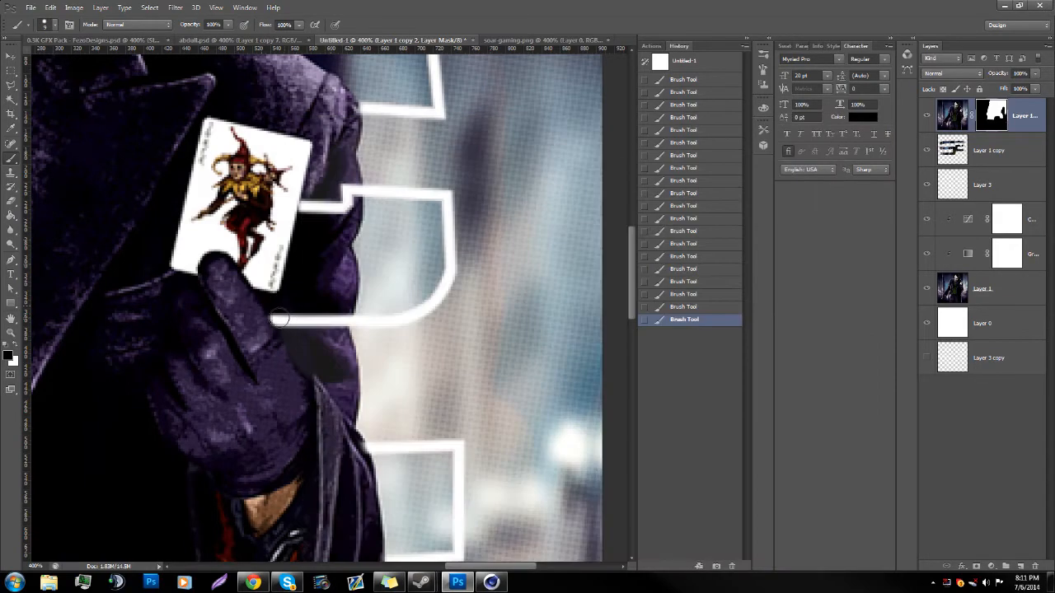
{"action": "scroll", "coordinate": [294, 358], "scroll_direction": "down", "scroll_amount": 2}
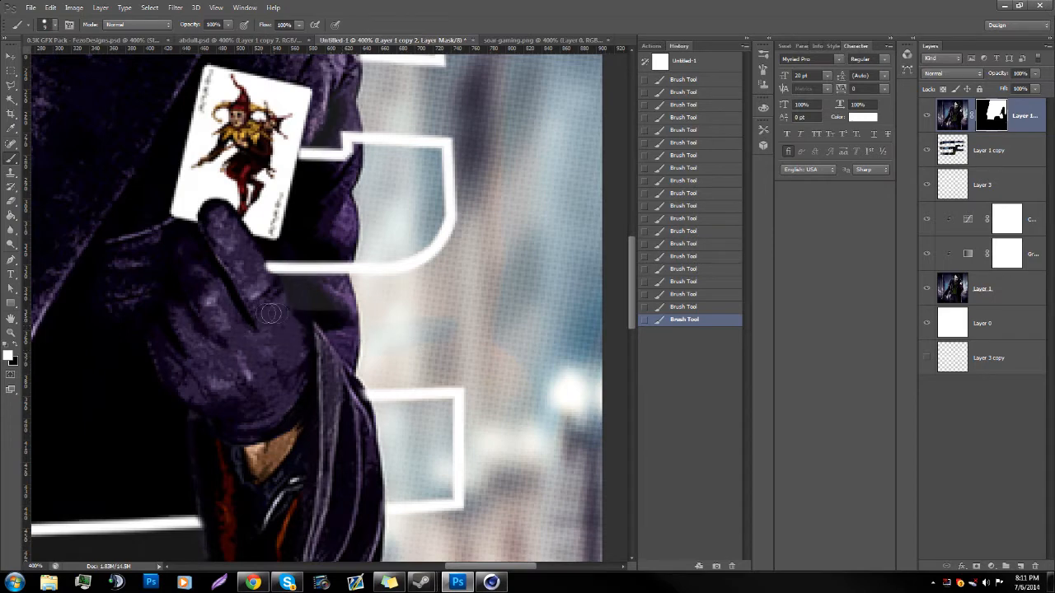
{"action": "key", "text": "x"}
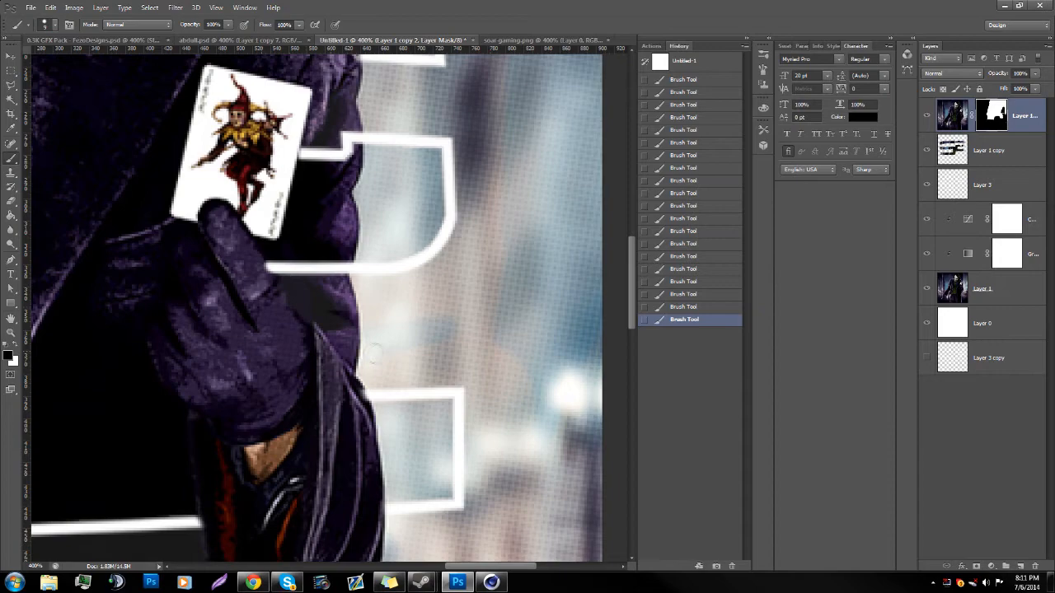
{"action": "scroll", "coordinate": [346, 311], "scroll_direction": "up", "scroll_amount": 1}
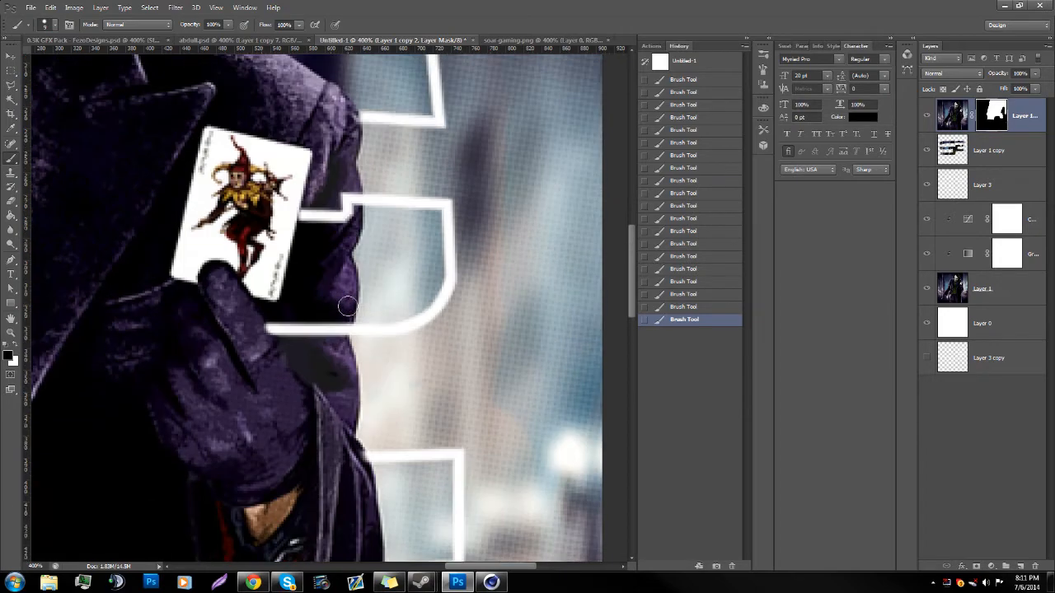
Step: Mask the coat lapel between the card and the vest to reveal the outline's curved middle segment
{"action": "scroll", "coordinate": [434, 355], "scroll_direction": "left", "scroll_amount": 4}
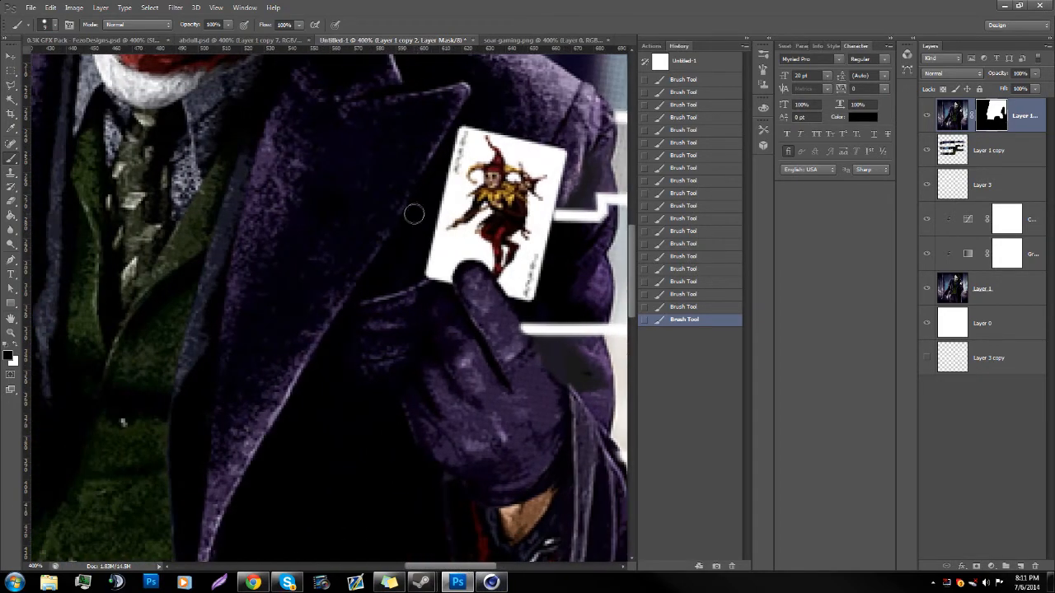
{"action": "right_click", "coordinate": [428, 210]}
{"action": "left_click", "coordinate": [399, 215]}
{"action": "left_click_drag", "start_coordinate": [432, 212], "coordinate": [208, 211]}
{"action": "scroll", "coordinate": [219, 247], "scroll_direction": "up", "scroll_amount": 2}
{"action": "left_click_drag", "start_coordinate": [221, 272], "coordinate": [161, 290]}
{"action": "left_click", "coordinate": [13, 332]}
{"action": "key", "text": "ctrl+0"}
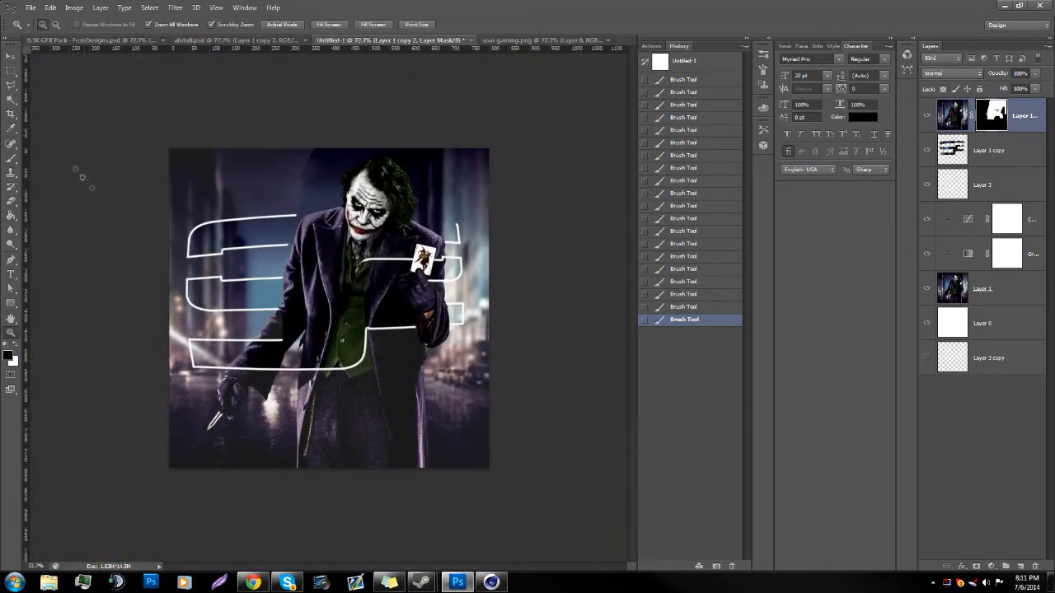
Step: Enlarge the brush and mask the torso, sleeve and shoulder areas to reveal the remaining logo outline around the face and card hand
{"action": "left_click", "coordinate": [11, 157]}
{"action": "right_click", "coordinate": [367, 150]}
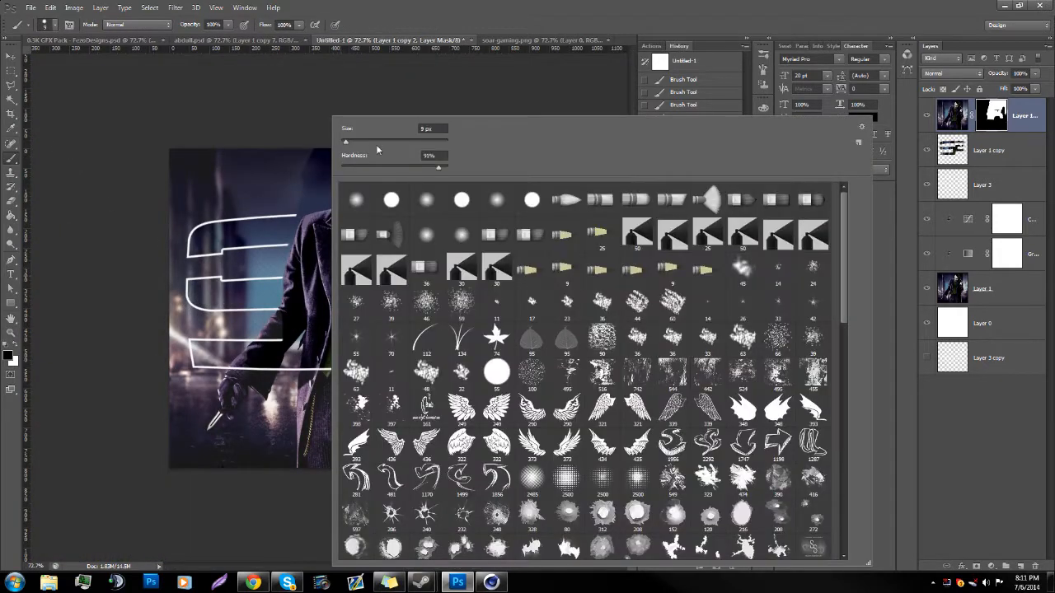
{"action": "left_click", "coordinate": [368, 145]}
{"action": "left_click", "coordinate": [282, 318]}
{"action": "left_click_drag", "start_coordinate": [320, 315], "coordinate": [289, 331]}
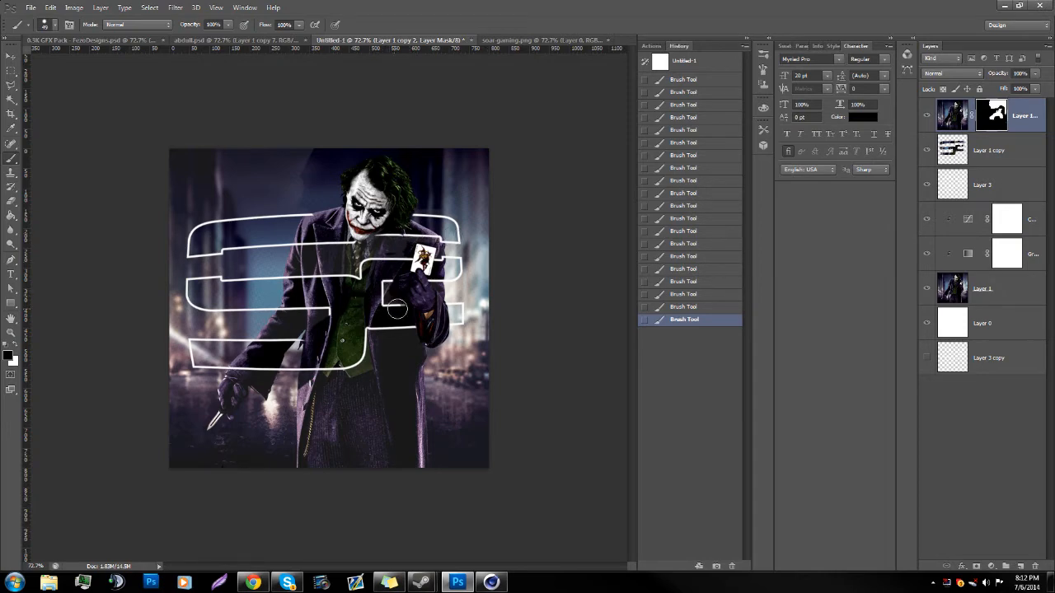
Step: Reveal the outline's square corner on the coat front beside the vest by painting black on the mask
{"action": "left_click", "coordinate": [11, 333]}
{"action": "left_click_drag", "start_coordinate": [398, 339], "coordinate": [560, 339]}
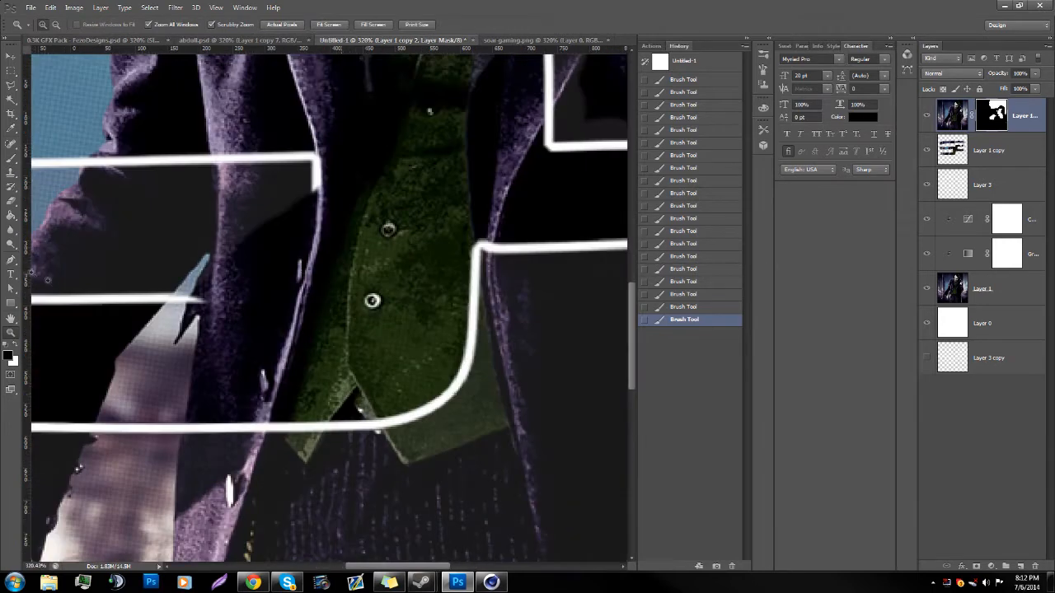
{"action": "left_click", "coordinate": [13, 162]}
{"action": "mouse_move", "coordinate": [315, 160]}
{"action": "left_mouse_down"}
{"action": "mouse_move", "coordinate": [290, 271]}
{"action": "mouse_move", "coordinate": [204, 244]}
{"action": "left_mouse_up"}
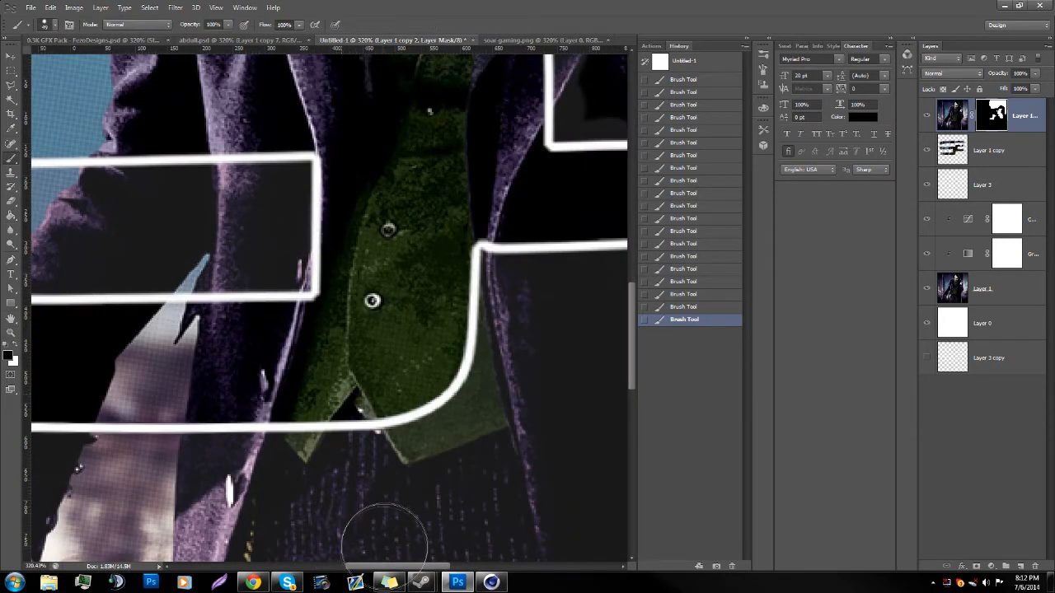
Step: Mask the dark coat beside the card hand so the inner outline segment extends to the glove's edge
{"action": "left_click_drag", "start_coordinate": [372, 568], "coordinate": [438, 569]}
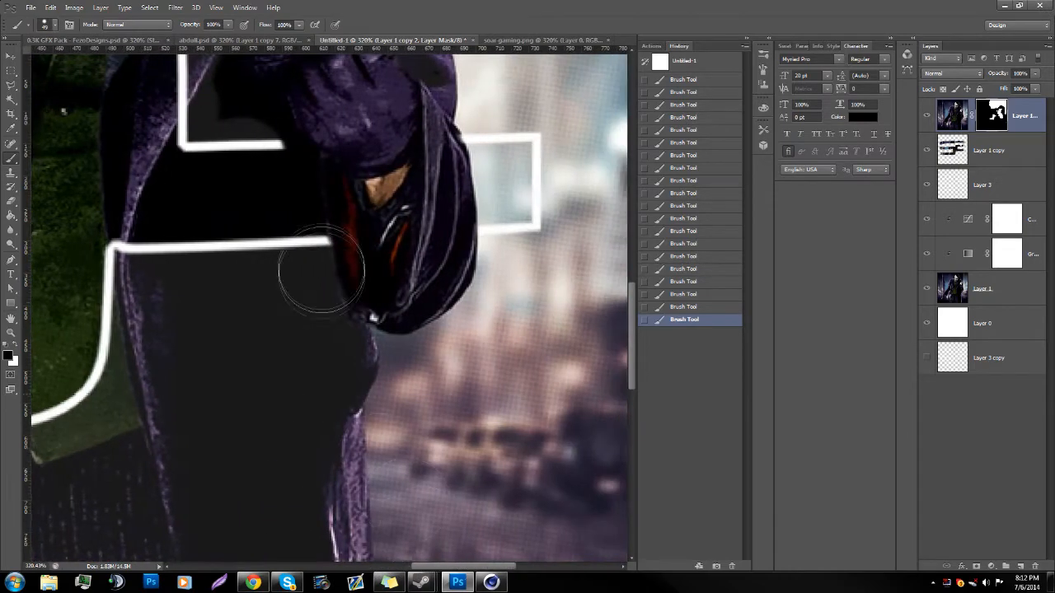
{"action": "scroll", "coordinate": [320, 268], "scroll_direction": "up", "scroll_amount": 1}
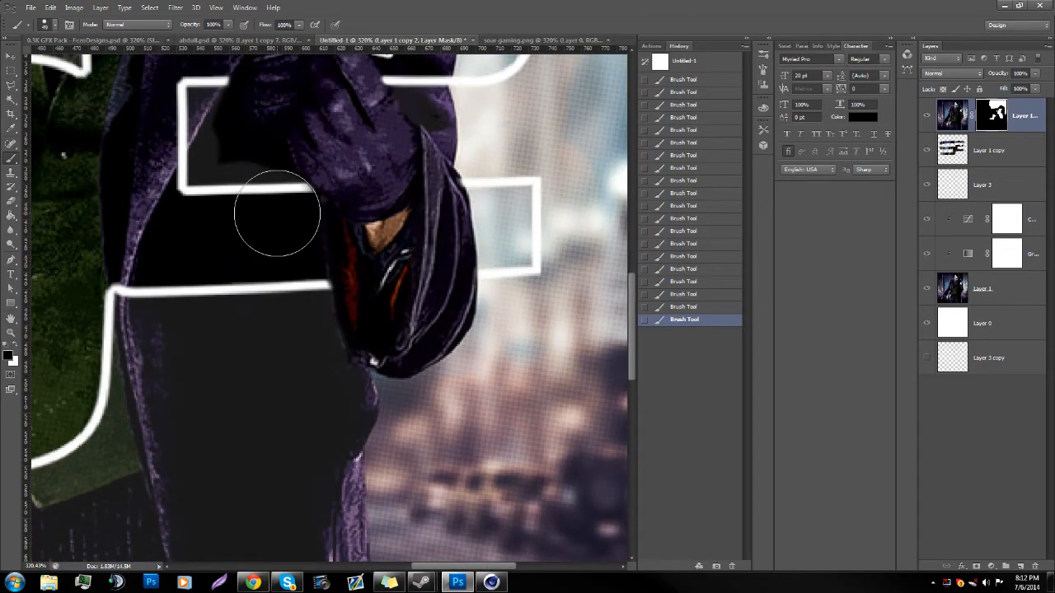
{"action": "scroll", "coordinate": [231, 214], "scroll_direction": "up", "scroll_amount": 1}
{"action": "scroll", "coordinate": [212, 165], "scroll_direction": "up", "scroll_amount": 1}
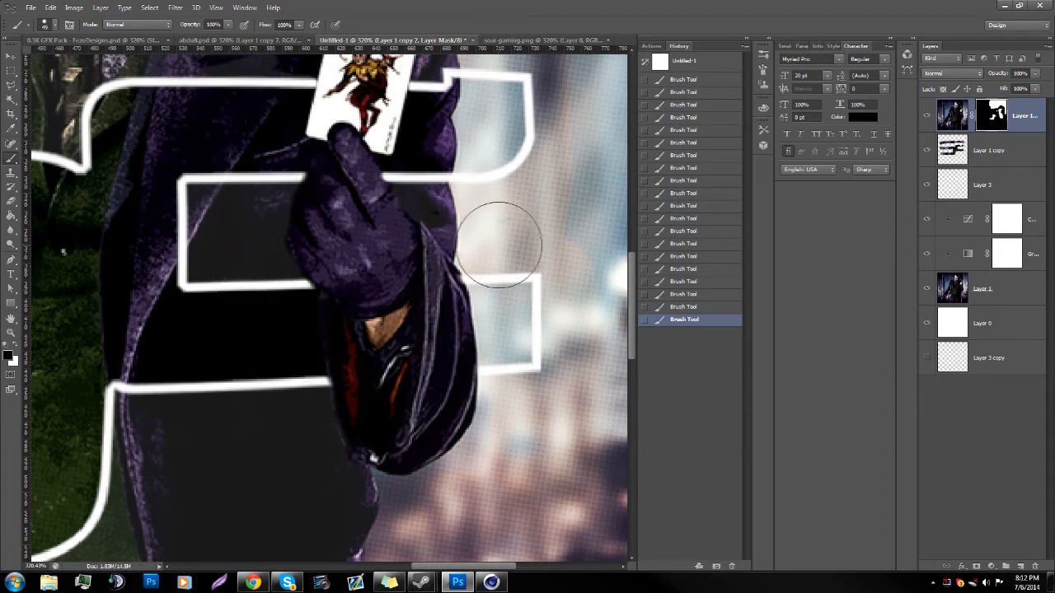
Step: Check the logo outline around the glove, card, chest and shoulder and clean up leftover coat patches on the mask
{"action": "scroll", "coordinate": [500, 240], "scroll_direction": "up", "scroll_amount": 3}
{"action": "scroll", "coordinate": [107, 198], "scroll_direction": "up", "scroll_amount": 3}
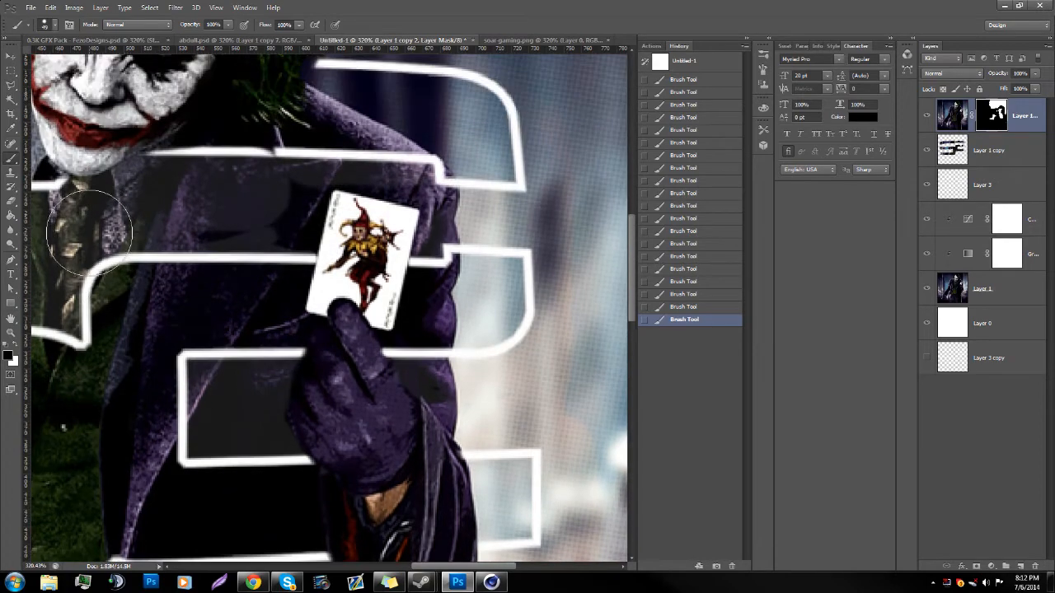
{"action": "scroll", "coordinate": [164, 230], "scroll_direction": "up", "scroll_amount": 2}
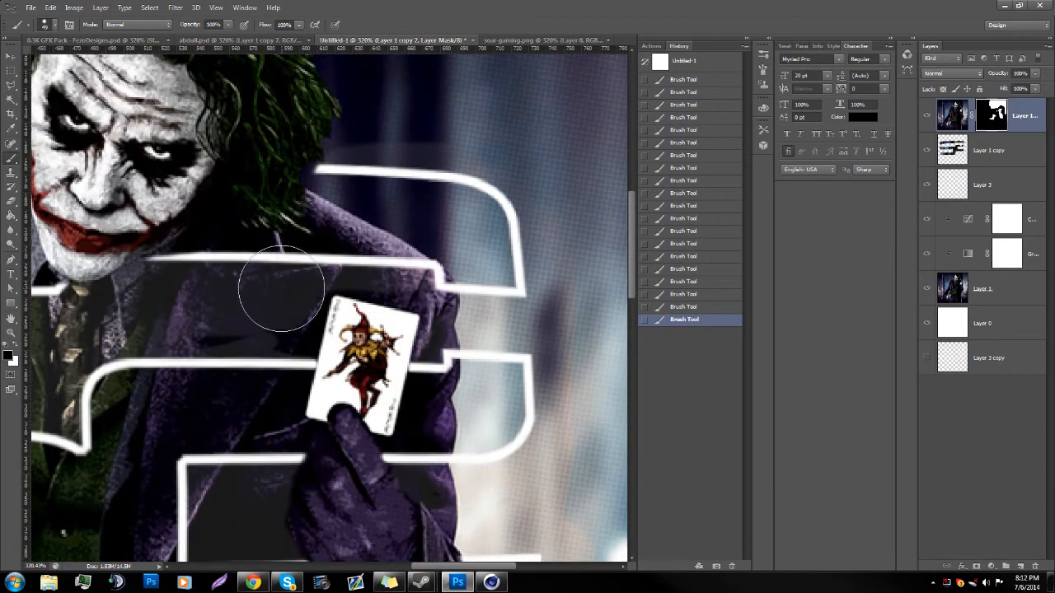
{"action": "scroll", "coordinate": [280, 305], "scroll_direction": "up", "scroll_amount": 1}
{"action": "scroll", "coordinate": [295, 324], "scroll_direction": "up", "scroll_amount": 2}
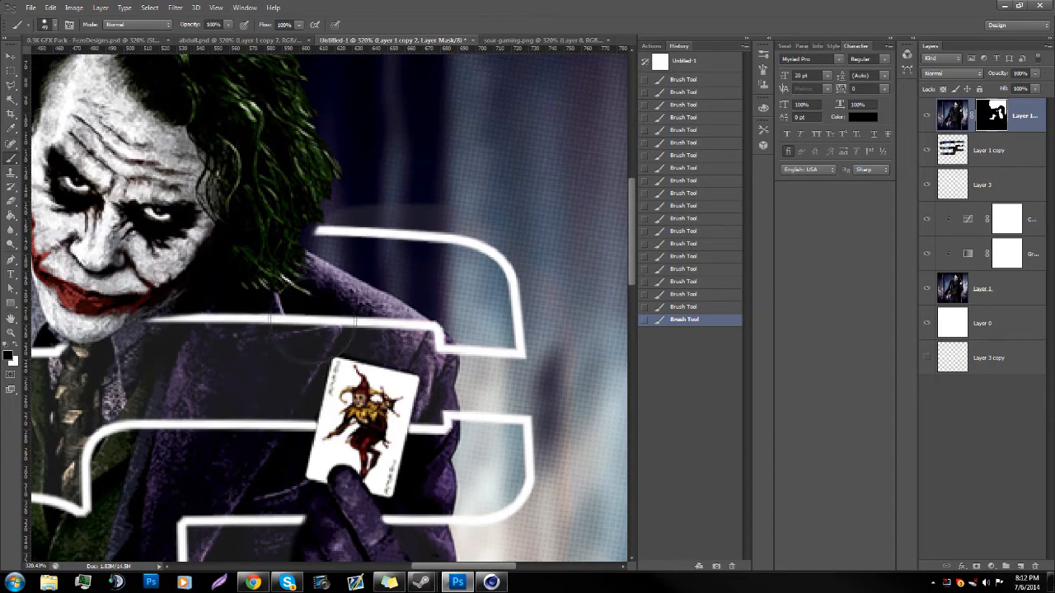
{"action": "scroll", "coordinate": [482, 317], "scroll_direction": "down", "scroll_amount": 3}
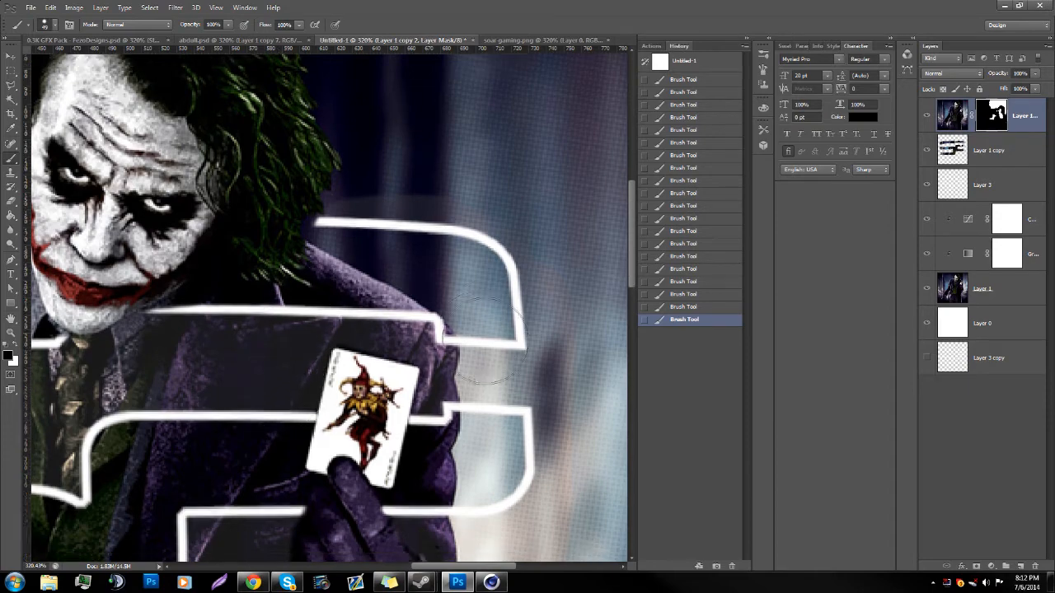
{"action": "scroll", "coordinate": [484, 313], "scroll_direction": "down", "scroll_amount": 3}
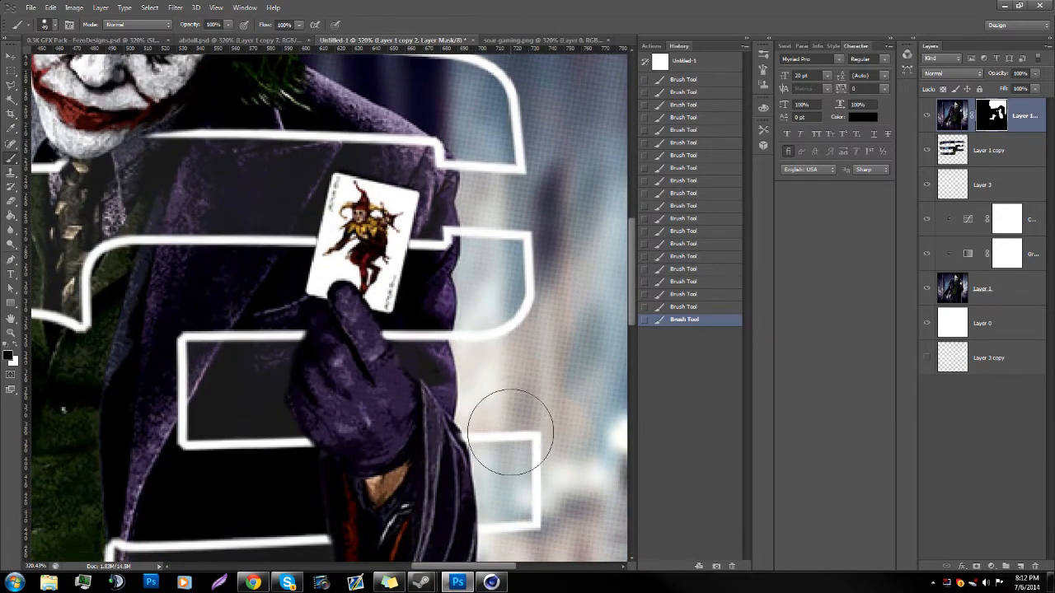
{"action": "scroll", "coordinate": [486, 120], "scroll_direction": "up", "scroll_amount": 5}
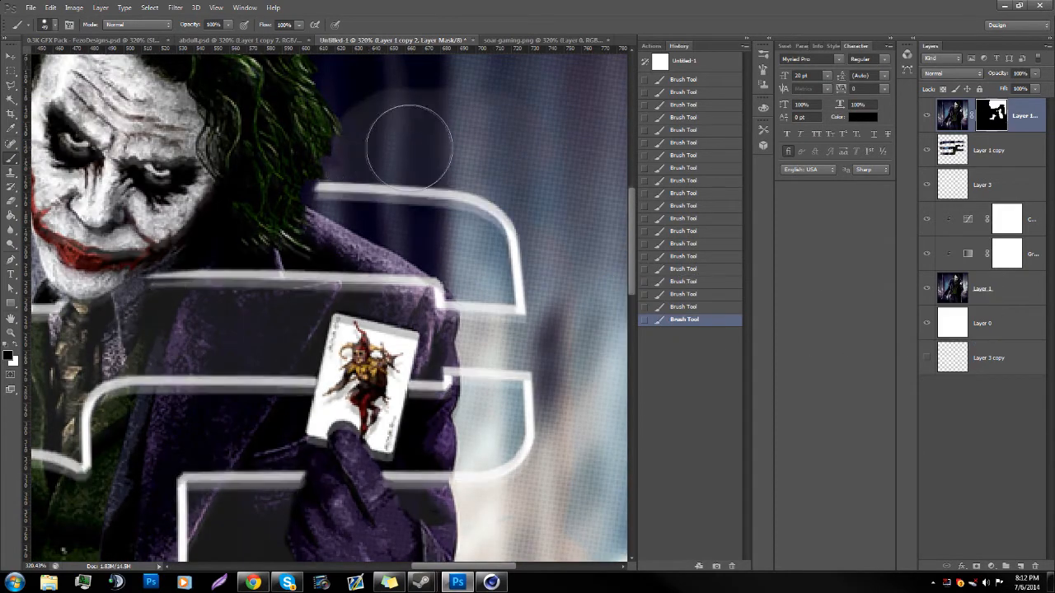
Step: Paint black on the mask over the backdrop above the logo, from beside the Joker's hair out to the canvas's right edge
{"action": "scroll", "coordinate": [421, 157], "scroll_direction": "up", "scroll_amount": 4}
{"action": "scroll", "coordinate": [449, 157], "scroll_direction": "up", "scroll_amount": 2}
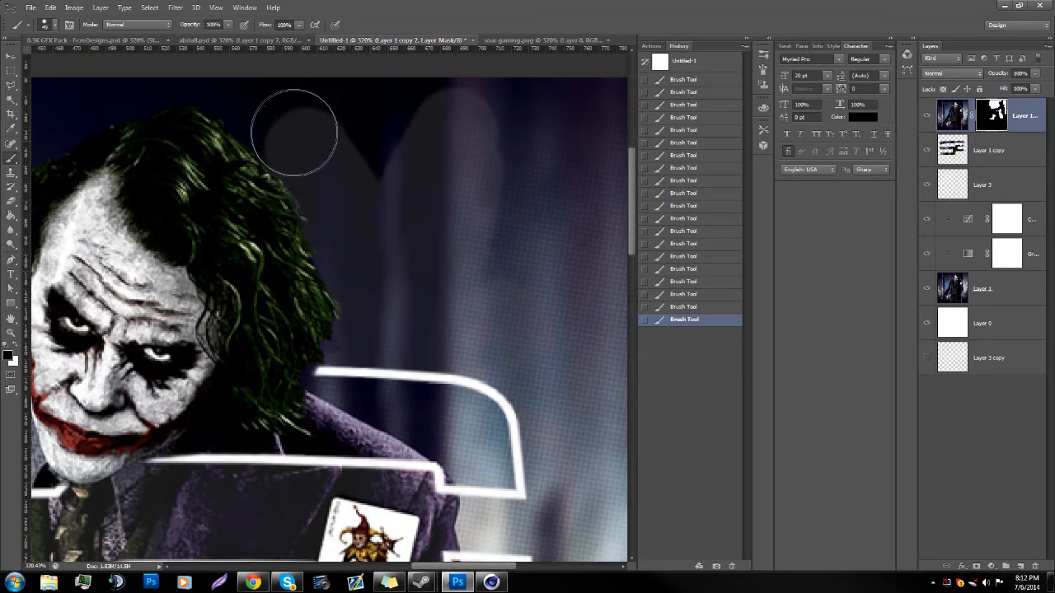
{"action": "mouse_move", "coordinate": [237, 94]}
{"action": "left_mouse_down"}
{"action": "mouse_move", "coordinate": [495, 112]}
{"action": "mouse_move", "coordinate": [431, 112]}
{"action": "mouse_move", "coordinate": [395, 152]}
{"action": "mouse_move", "coordinate": [579, 108]}
{"action": "left_mouse_up"}
{"action": "left_click_drag", "start_coordinate": [463, 567], "coordinate": [509, 567]}
{"action": "mouse_move", "coordinate": [298, 181]}
{"action": "left_mouse_down"}
{"action": "mouse_move", "coordinate": [302, 247]}
{"action": "mouse_move", "coordinate": [356, 331]}
{"action": "mouse_move", "coordinate": [304, 188]}
{"action": "mouse_move", "coordinate": [343, 273]}
{"action": "left_mouse_up"}
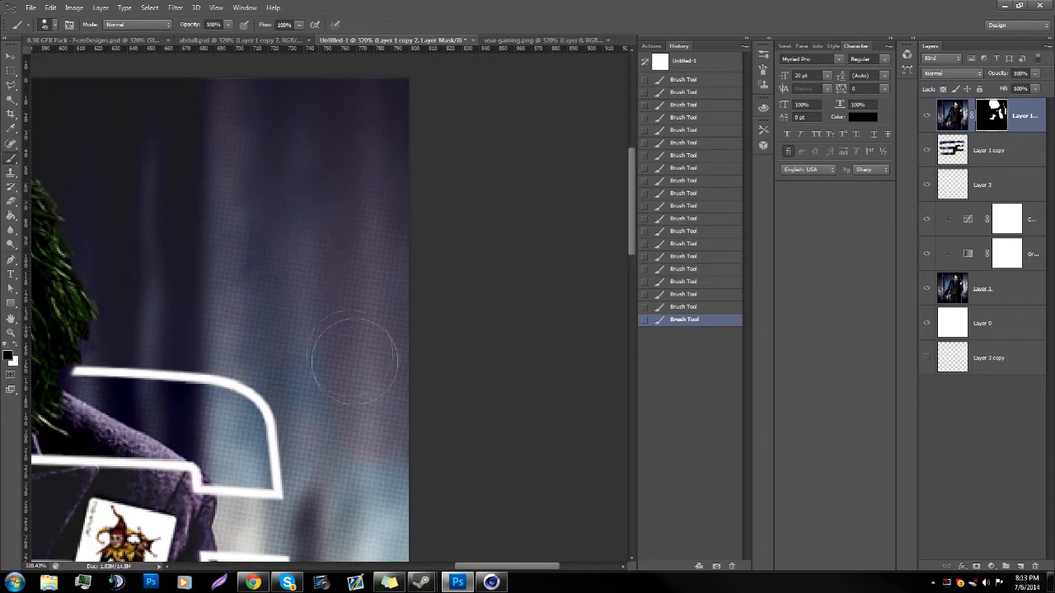
Step: Examine the masked areas around the card hand, sleeve, lower coat and logo outline for leftover patches
{"action": "scroll", "coordinate": [363, 396], "scroll_direction": "down", "scroll_amount": 2}
{"action": "scroll", "coordinate": [365, 318], "scroll_direction": "down", "scroll_amount": 4}
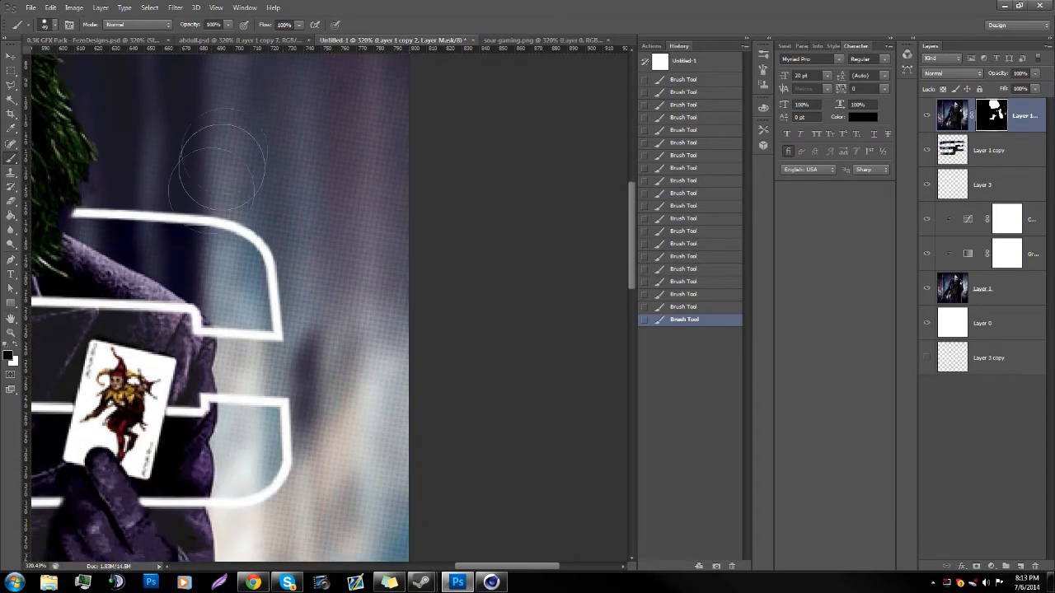
{"action": "left_click", "coordinate": [10, 333]}
{"action": "left_click_drag", "start_coordinate": [227, 354], "coordinate": [155, 354]}
{"action": "left_click_drag", "start_coordinate": [369, 352], "coordinate": [413, 352]}
{"action": "left_click", "coordinate": [11, 157]}
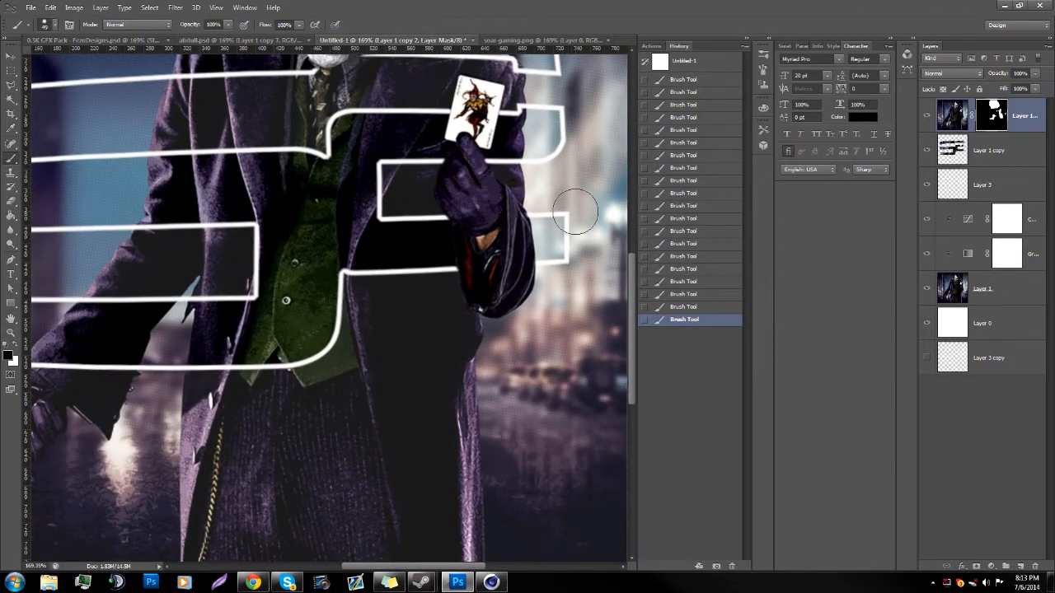
{"action": "left_click_drag", "start_coordinate": [417, 566], "coordinate": [450, 566]}
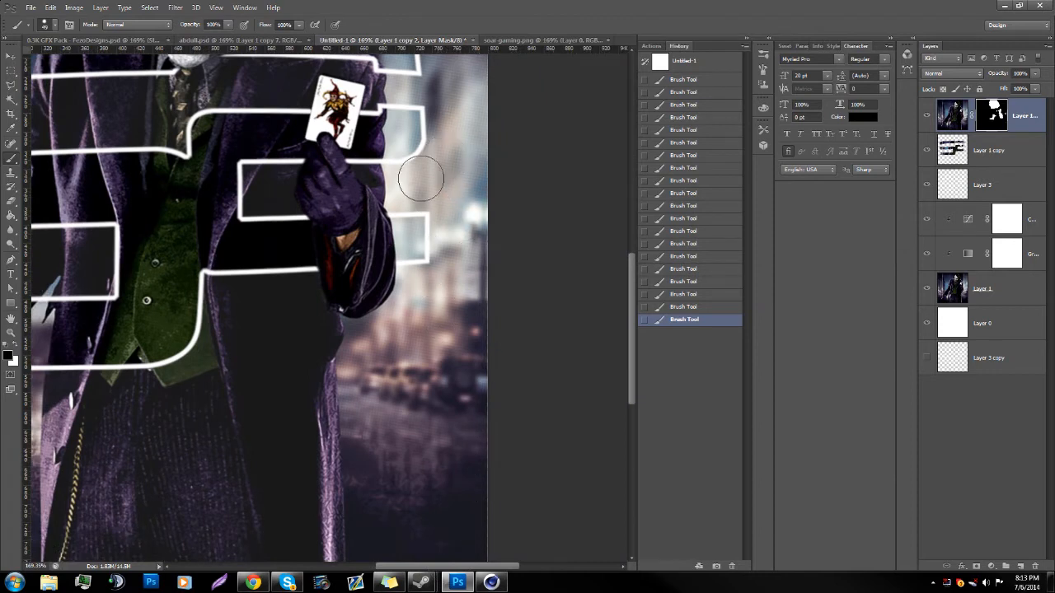
{"action": "scroll", "coordinate": [459, 269], "scroll_direction": "down", "scroll_amount": 3}
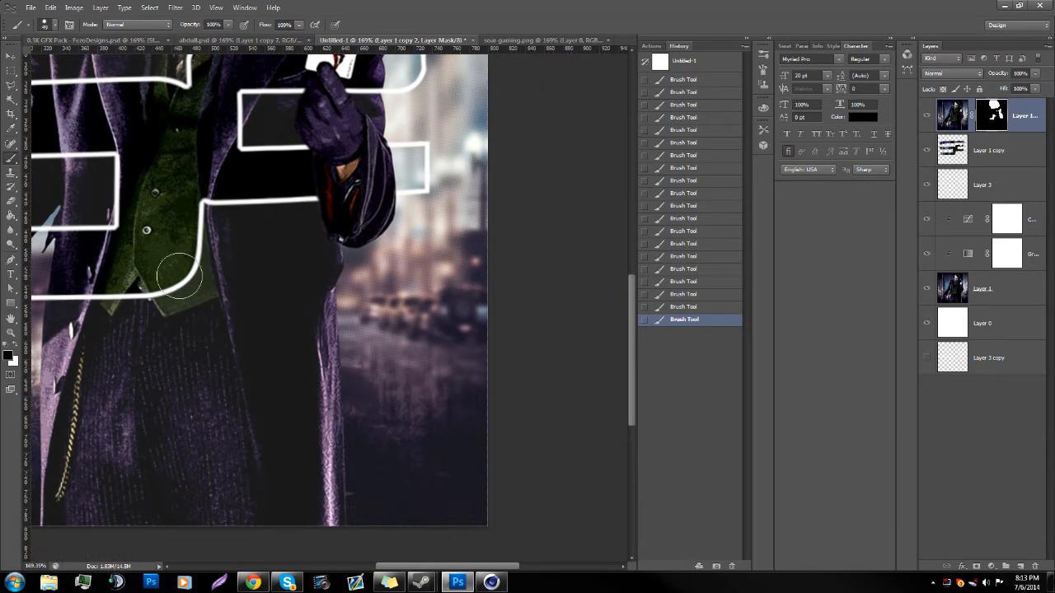
{"action": "scroll", "coordinate": [203, 189], "scroll_direction": "up", "scroll_amount": 2}
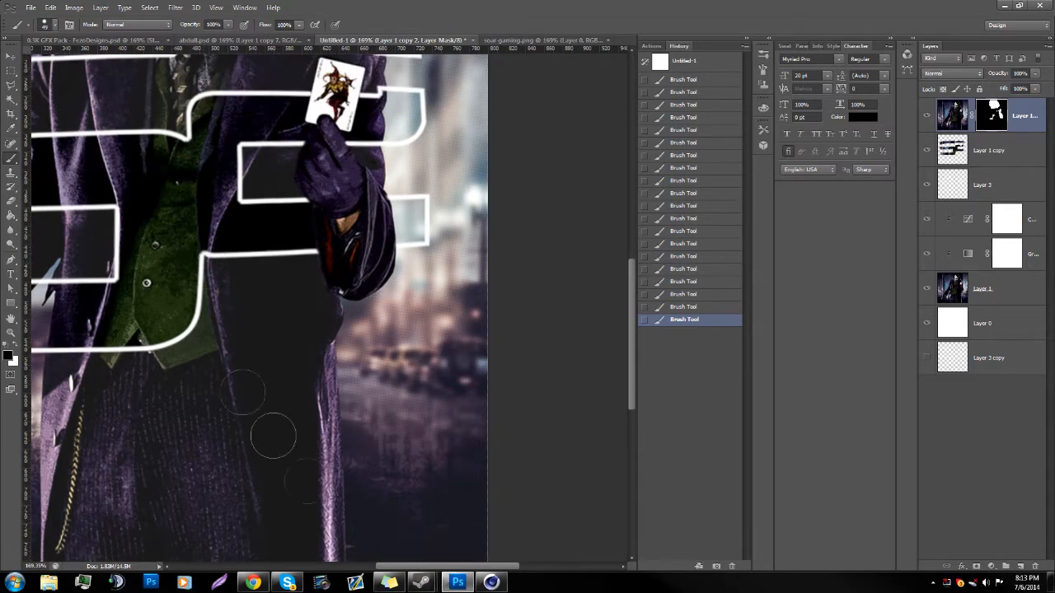
{"action": "scroll", "coordinate": [255, 391], "scroll_direction": "left", "scroll_amount": 4}
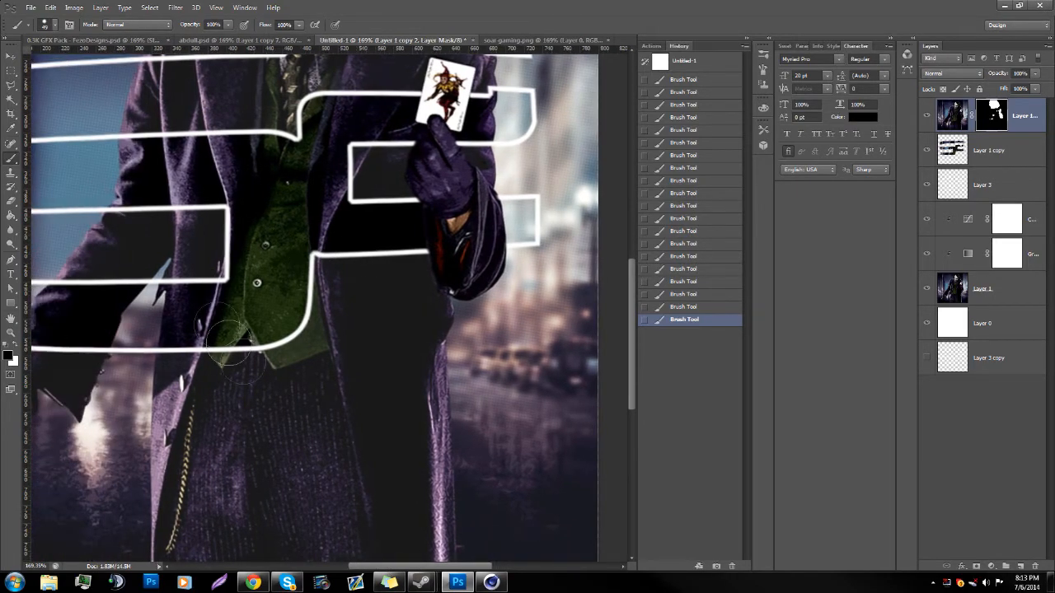
{"action": "scroll", "coordinate": [231, 341], "scroll_direction": "up", "scroll_amount": 6}
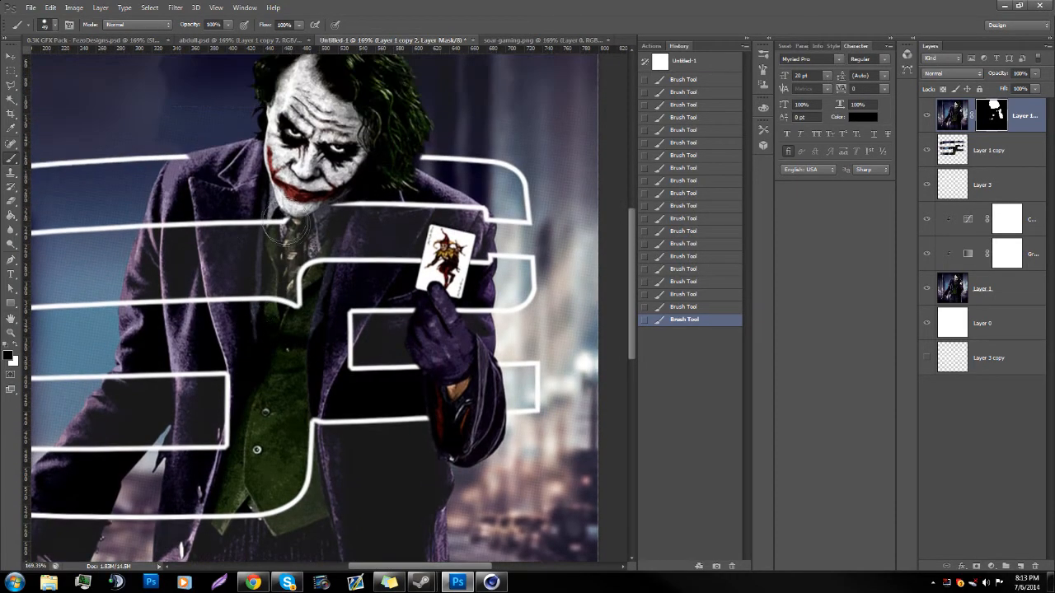
{"action": "scroll", "coordinate": [284, 225], "scroll_direction": "up", "scroll_amount": 4}
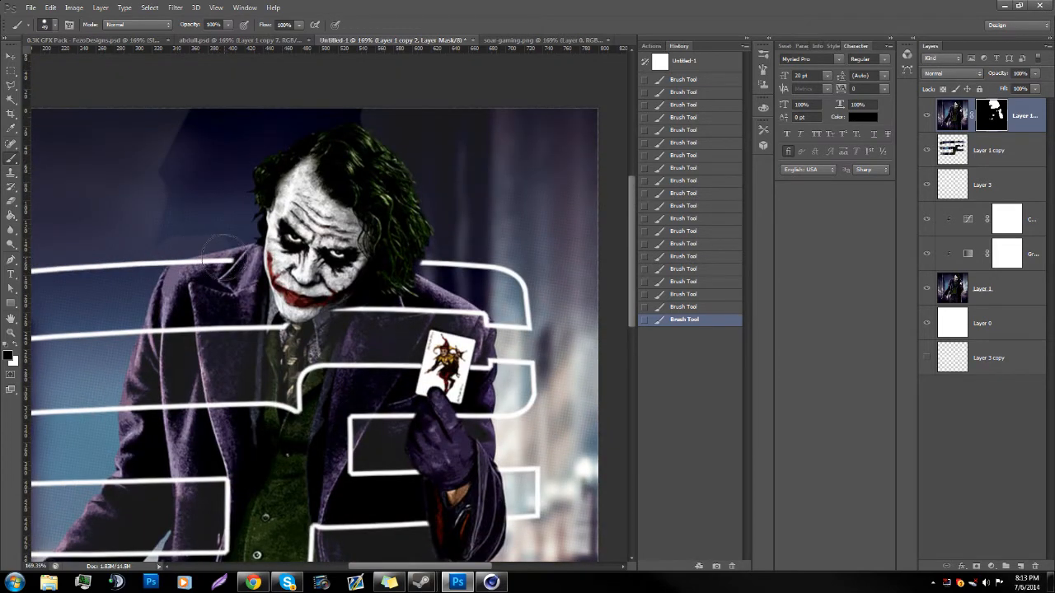
Step: Mask the dark backdrop patches above the Joker's head and between his hair and the shoulder on the knife-arm side
{"action": "left_click_drag", "start_coordinate": [242, 274], "coordinate": [210, 274]}
{"action": "scroll", "coordinate": [153, 223], "scroll_direction": "up", "scroll_amount": 3}
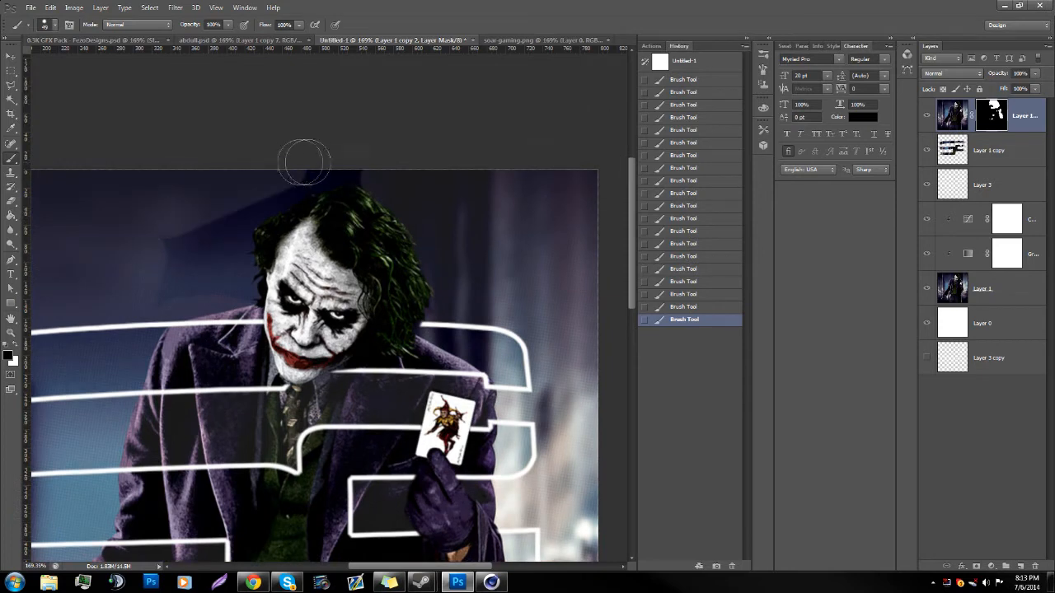
{"action": "mouse_move", "coordinate": [287, 188]}
{"action": "left_mouse_down"}
{"action": "mouse_move", "coordinate": [194, 202]}
{"action": "mouse_move", "coordinate": [358, 170]}
{"action": "left_mouse_up"}
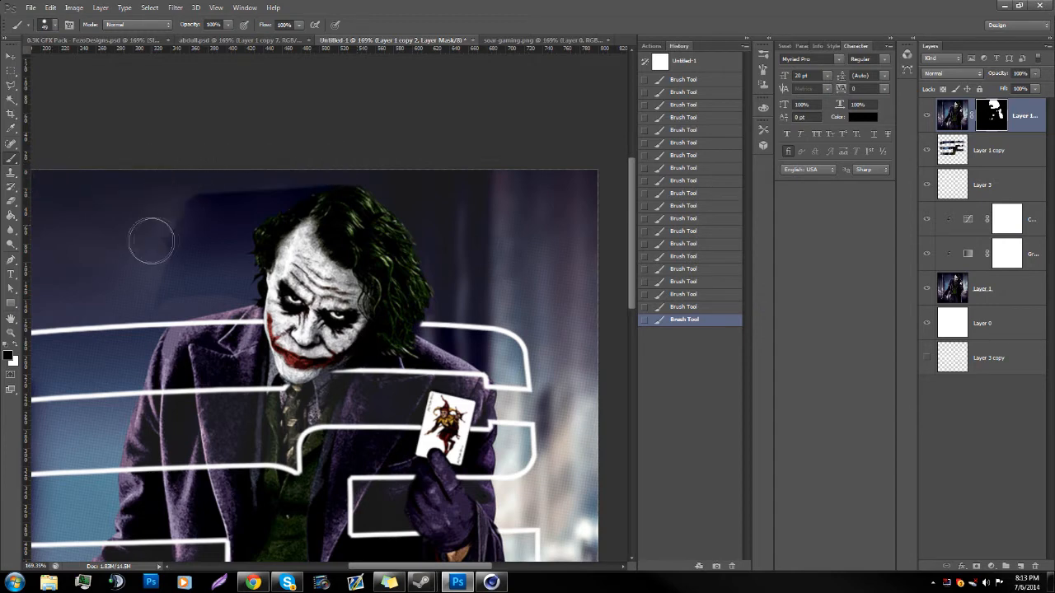
{"action": "mouse_move", "coordinate": [142, 299]}
{"action": "left_mouse_down"}
{"action": "mouse_move", "coordinate": [213, 210]}
{"action": "mouse_move", "coordinate": [193, 239]}
{"action": "mouse_move", "coordinate": [190, 289]}
{"action": "mouse_move", "coordinate": [209, 280]}
{"action": "mouse_move", "coordinate": [236, 298]}
{"action": "mouse_move", "coordinate": [216, 288]}
{"action": "mouse_move", "coordinate": [227, 215]}
{"action": "mouse_move", "coordinate": [327, 167]}
{"action": "mouse_move", "coordinate": [276, 188]}
{"action": "left_mouse_up"}
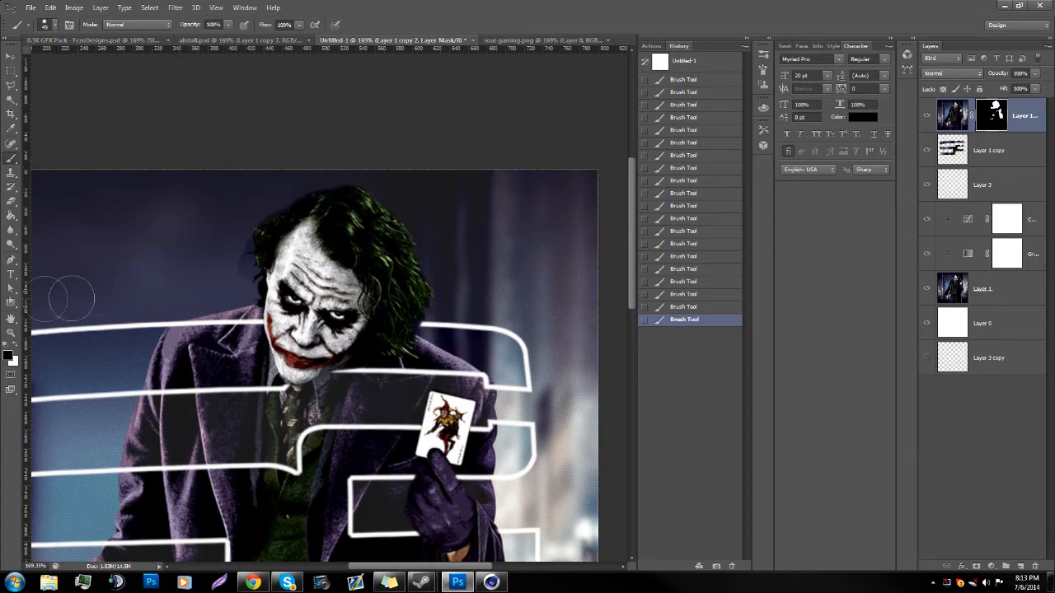
Step: Clean up the mask closely along the hair edge beside the forehead, removing the leftover blue backdrop fringe
{"action": "left_click", "coordinate": [11, 332]}
{"action": "left_click_drag", "start_coordinate": [280, 202], "coordinate": [347, 176]}
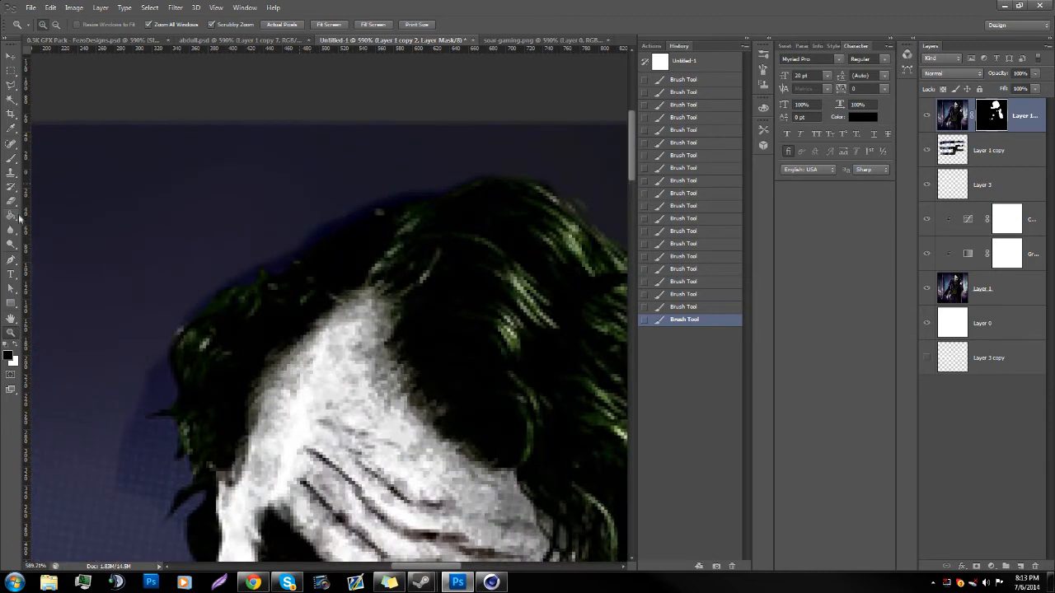
{"action": "left_click", "coordinate": [11, 159]}
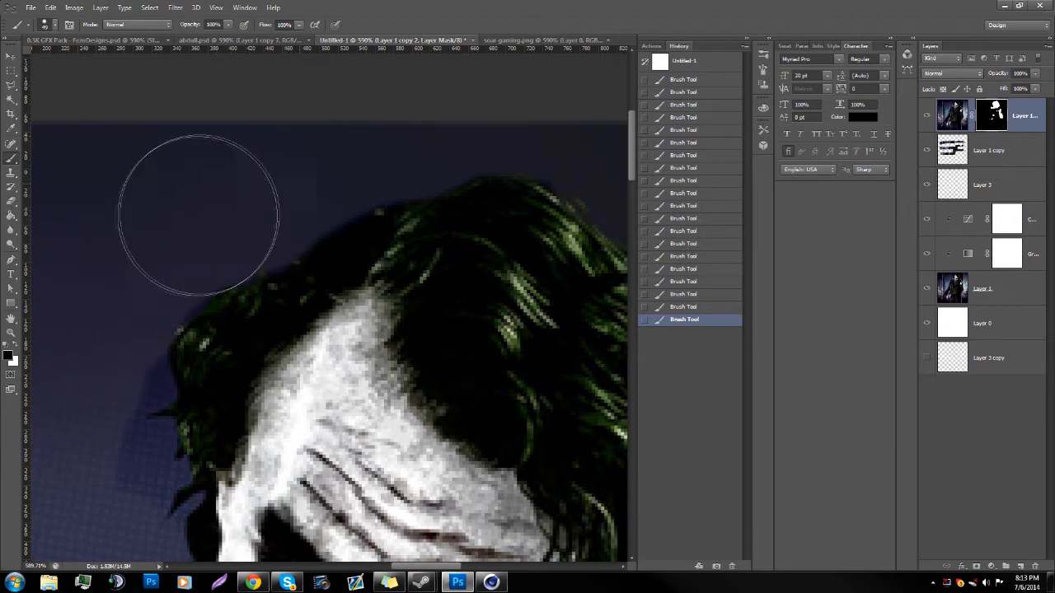
{"action": "scroll", "coordinate": [124, 272], "scroll_direction": "down", "scroll_amount": 3}
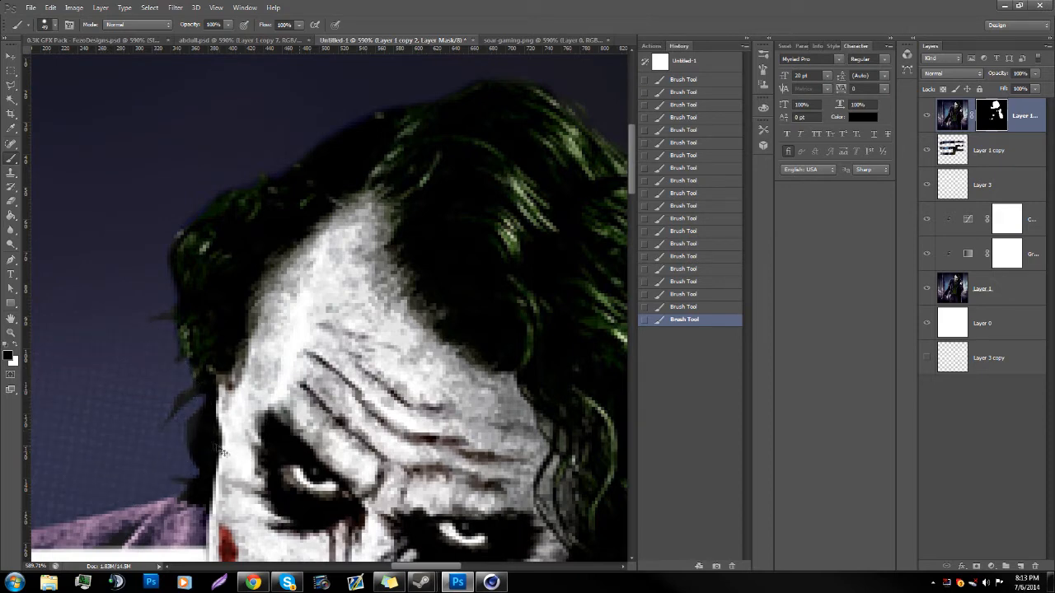
Step: Review the whole composition at several magnifications to check the mask and logo outline
{"action": "left_click", "coordinate": [7, 334]}
{"action": "key", "text": "ctrl+0"}
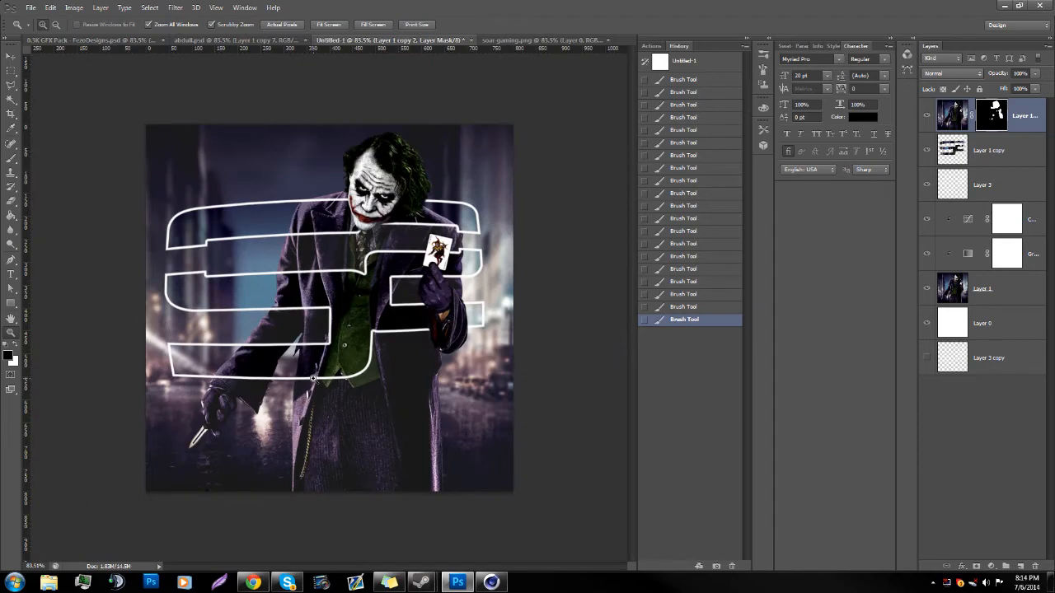
{"action": "left_click_drag", "start_coordinate": [332, 275], "coordinate": [421, 270]}
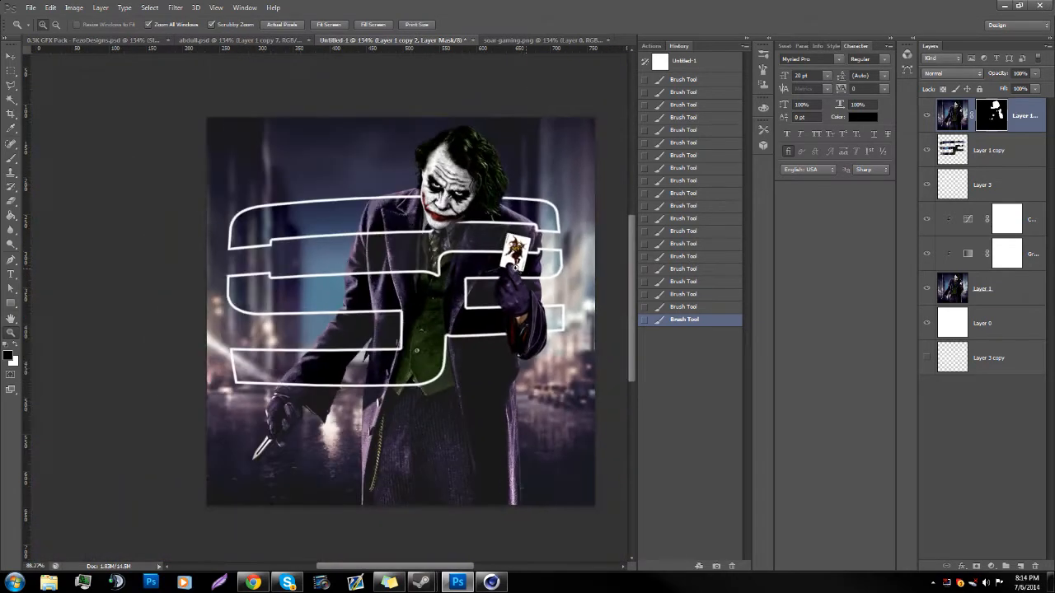
{"action": "left_click_drag", "start_coordinate": [213, 349], "coordinate": [288, 348]}
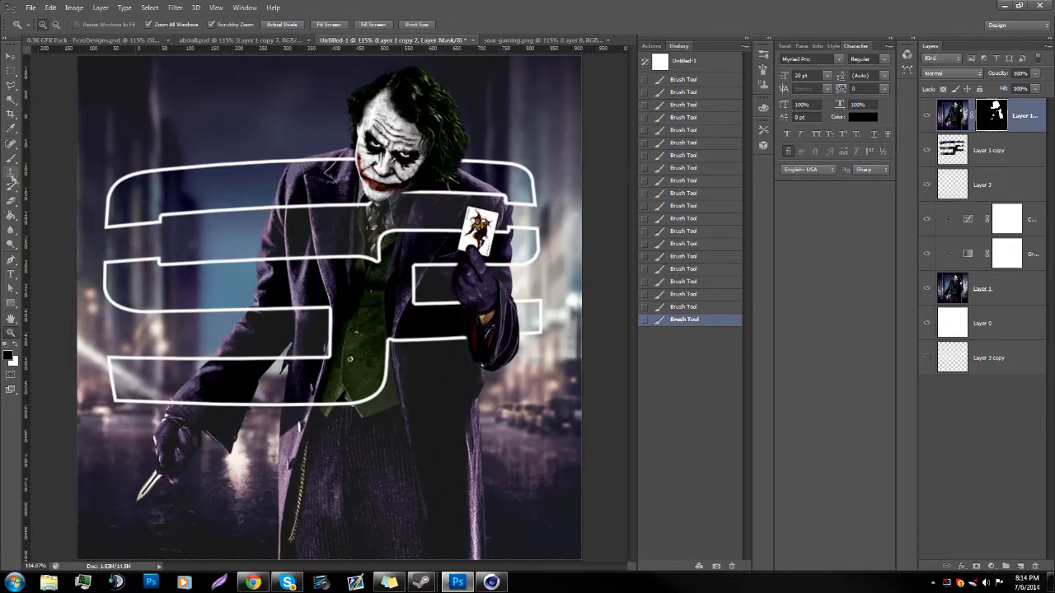
{"action": "left_click", "coordinate": [10, 159]}
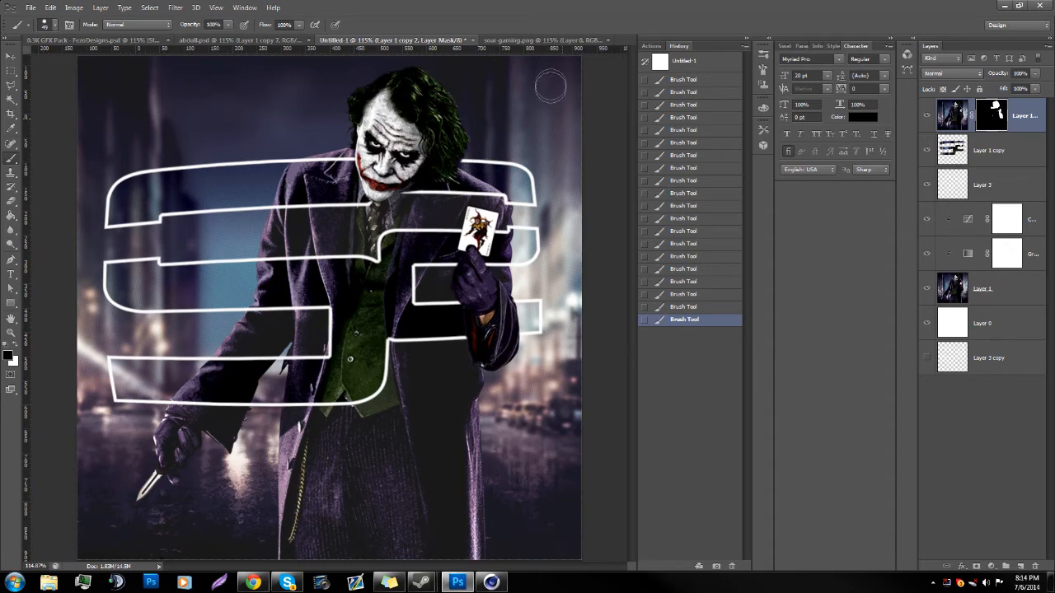
{"action": "left_click", "coordinate": [13, 333]}
{"action": "left_click_drag", "start_coordinate": [216, 341], "coordinate": [171, 344]}
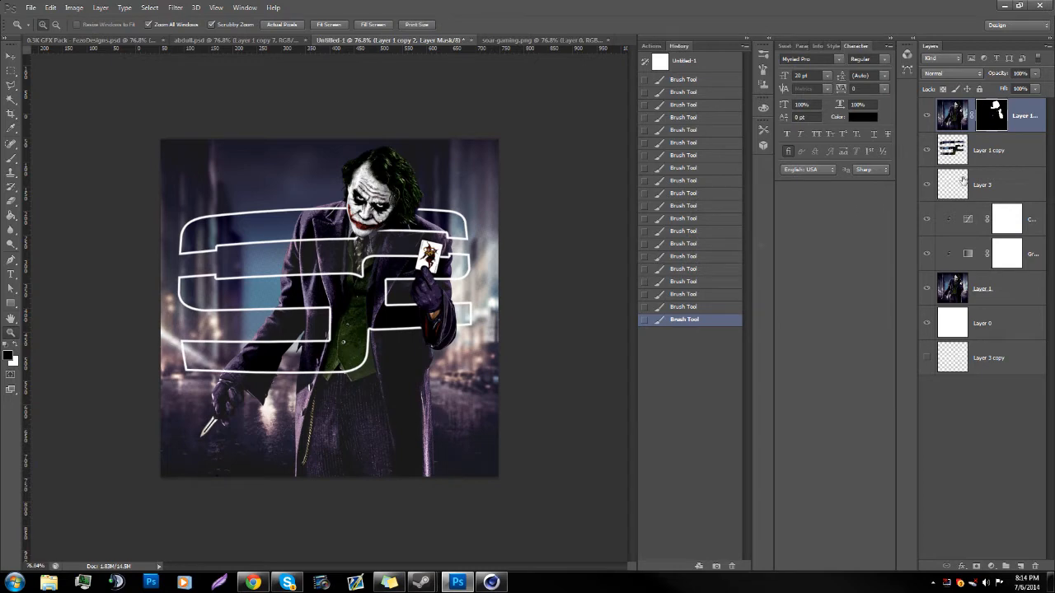
Step: Apply a Ripple filter to the logo outline on Layer 3 with an amount of 100% and Medium size
{"action": "left_click", "coordinate": [1004, 155]}
{"action": "left_click", "coordinate": [958, 187]}
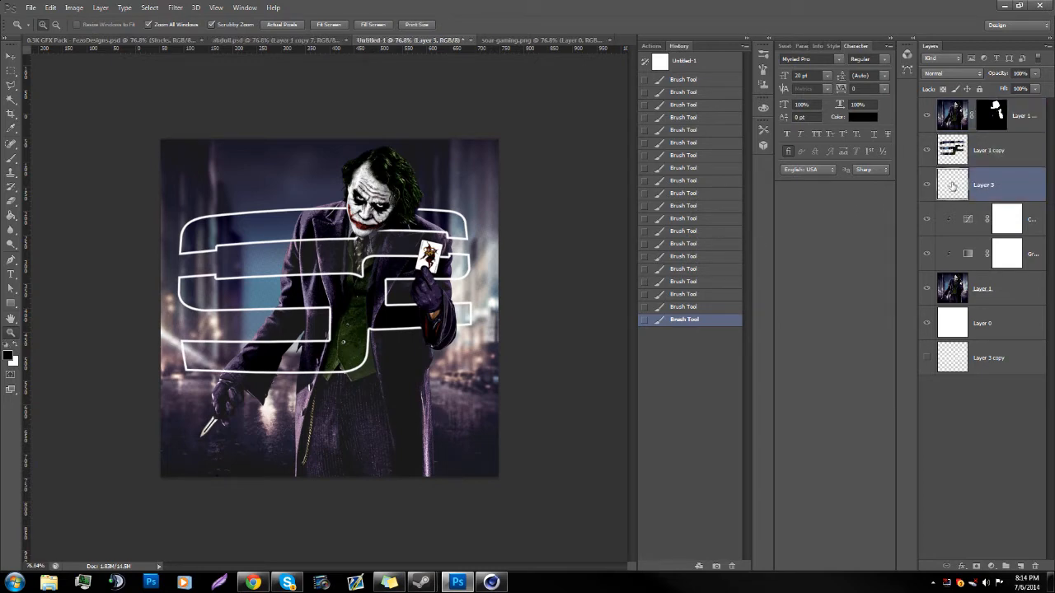
{"action": "left_click", "coordinate": [925, 185]}
{"action": "left_click", "coordinate": [926, 186]}
{"action": "left_click_drag", "start_coordinate": [130, 317], "coordinate": [180, 307]}
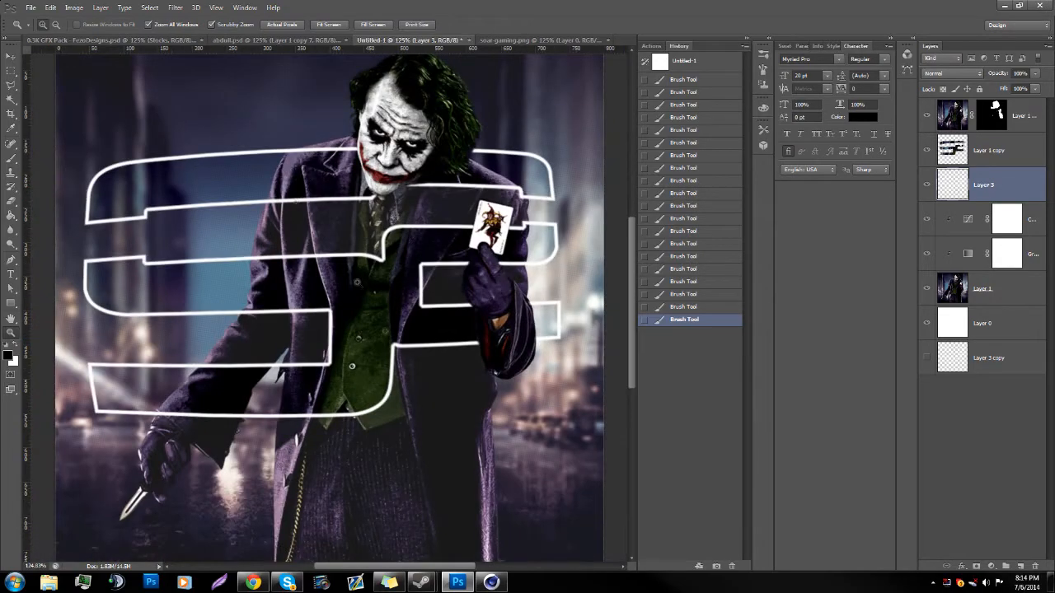
{"action": "left_click", "coordinate": [175, 8]}
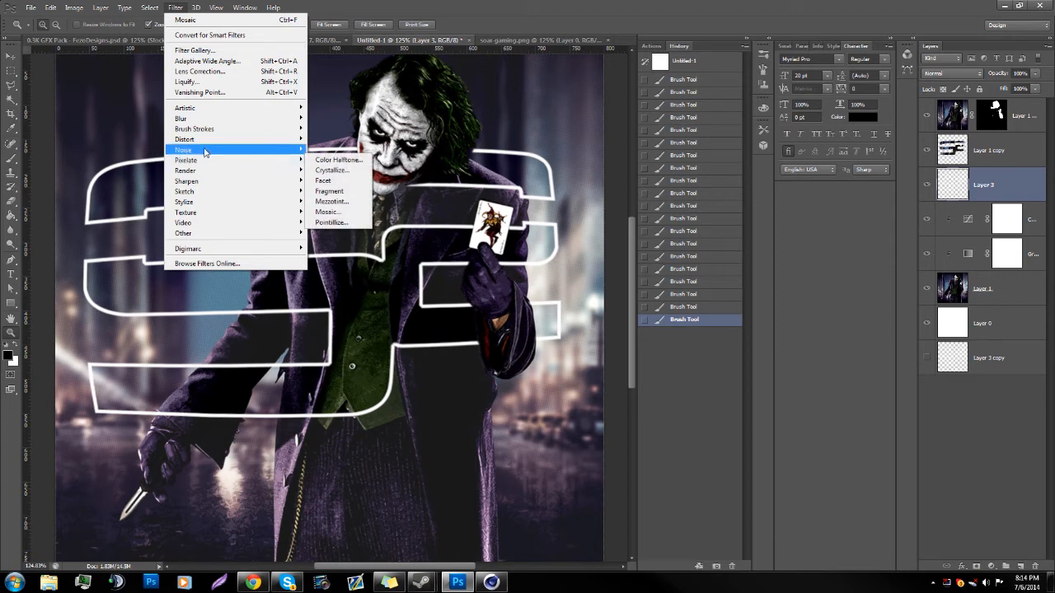
{"action": "mouse_move", "coordinate": [208, 151]}
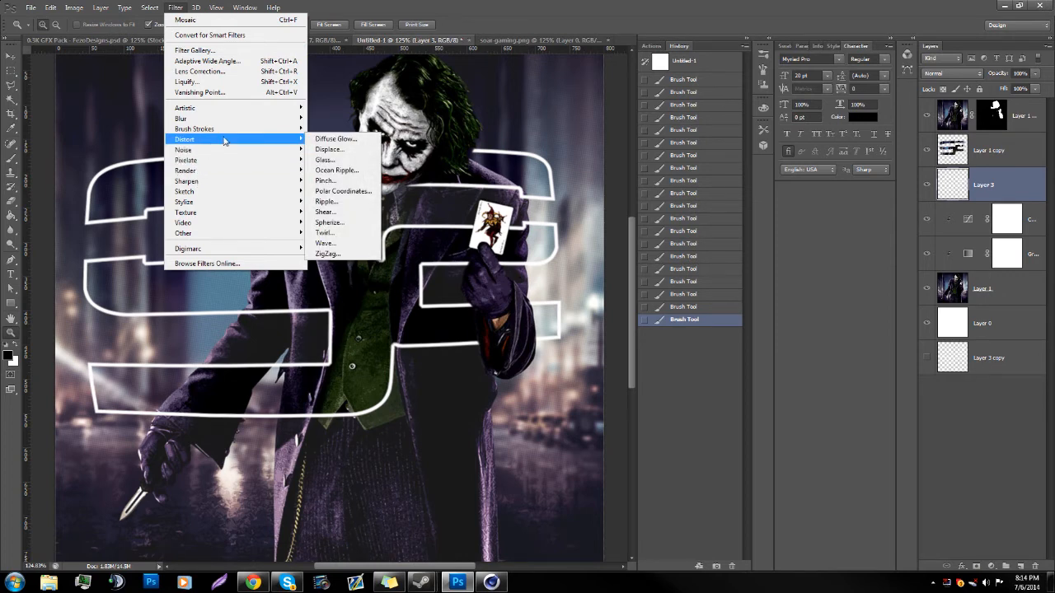
{"action": "left_click", "coordinate": [326, 202]}
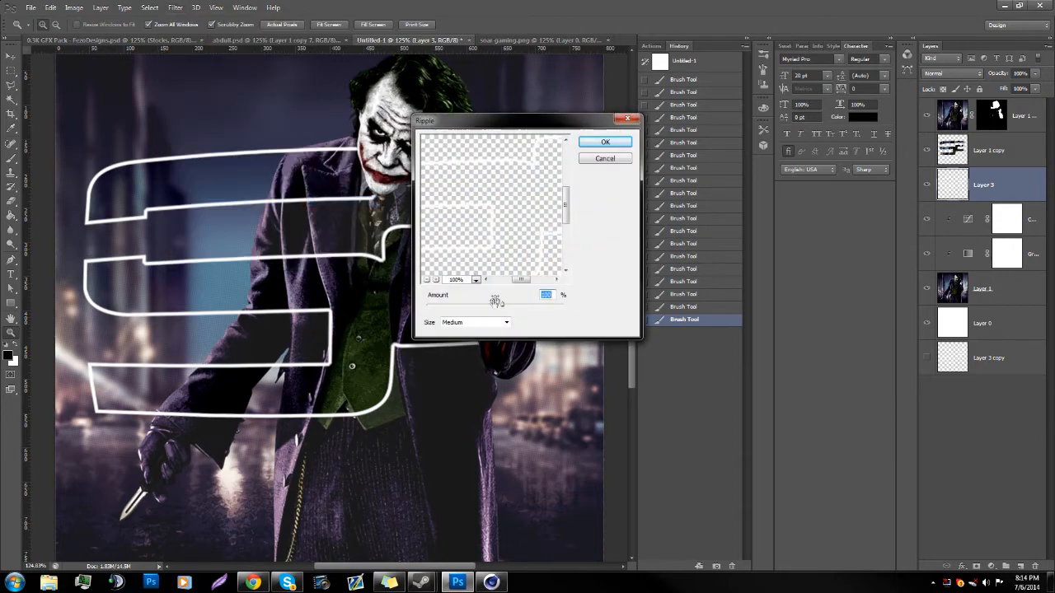
{"action": "left_click", "coordinate": [493, 322]}
{"action": "left_click", "coordinate": [492, 322]}
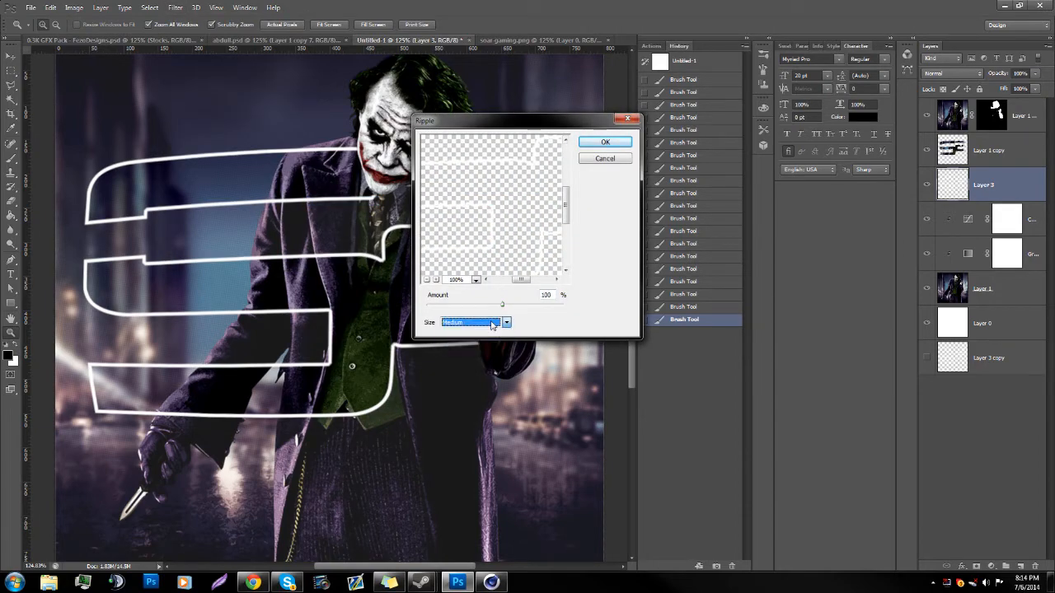
{"action": "left_click", "coordinate": [605, 145]}
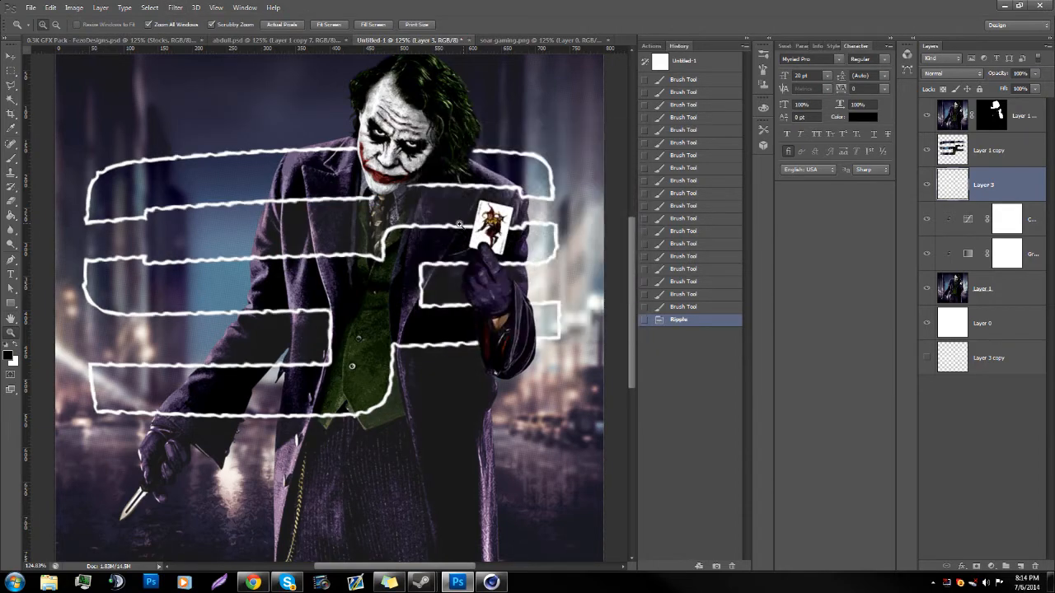
Step: Inspect the rippled logo outline up close and across the full canvas
{"action": "scroll", "coordinate": [330, 307], "scroll_direction": "down", "scroll_amount": 5}
{"action": "scroll", "coordinate": [354, 302], "scroll_direction": "up", "scroll_amount": 6}
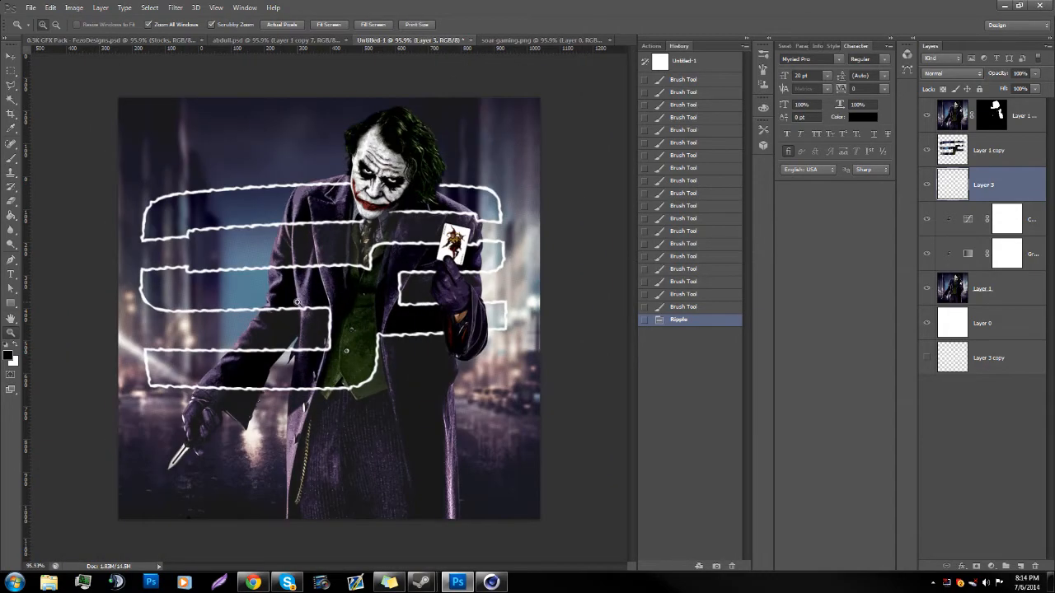
{"action": "scroll", "coordinate": [363, 263], "scroll_direction": "down", "scroll_amount": 5}
{"action": "scroll", "coordinate": [365, 276], "scroll_direction": "up", "scroll_amount": 5}
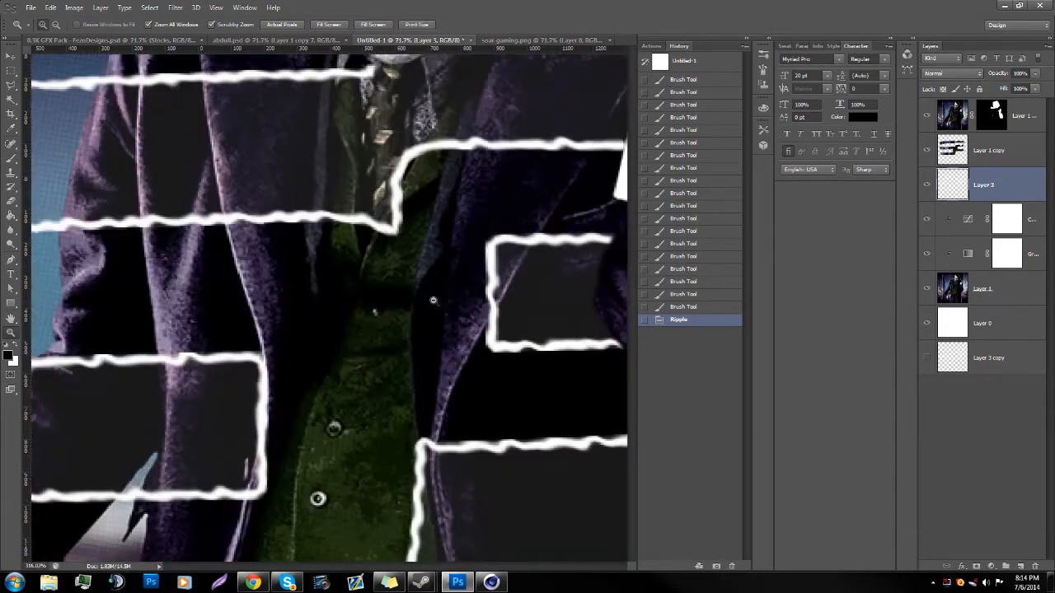
{"action": "scroll", "coordinate": [367, 293], "scroll_direction": "down", "scroll_amount": 6}
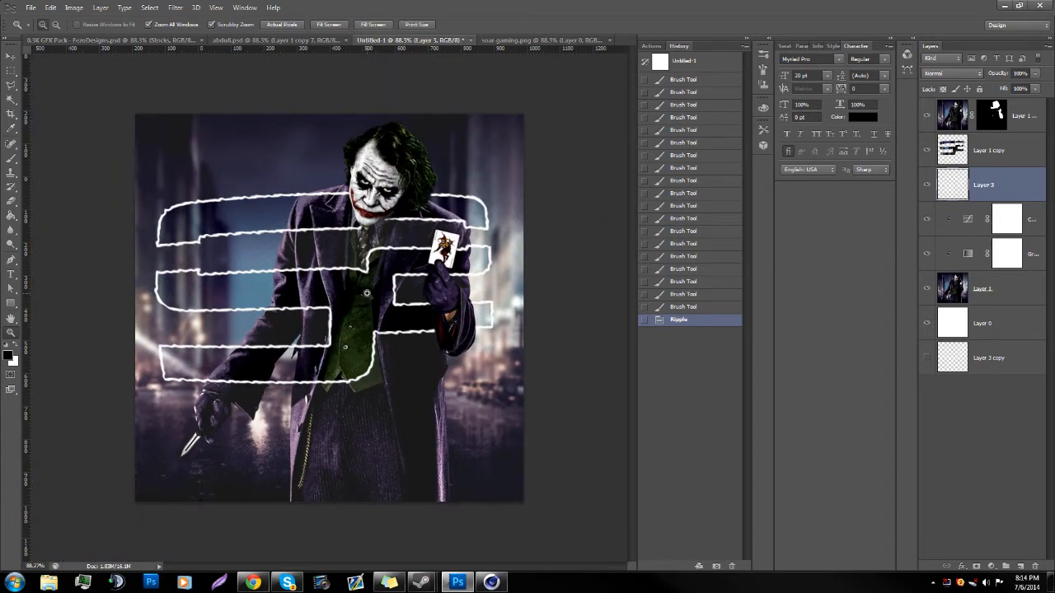
Step: Touch up the top layer's mask under the chin, beside the tie and next to the hair to expose the rippled outline
{"action": "scroll", "coordinate": [409, 204], "scroll_direction": "up", "scroll_amount": 8}
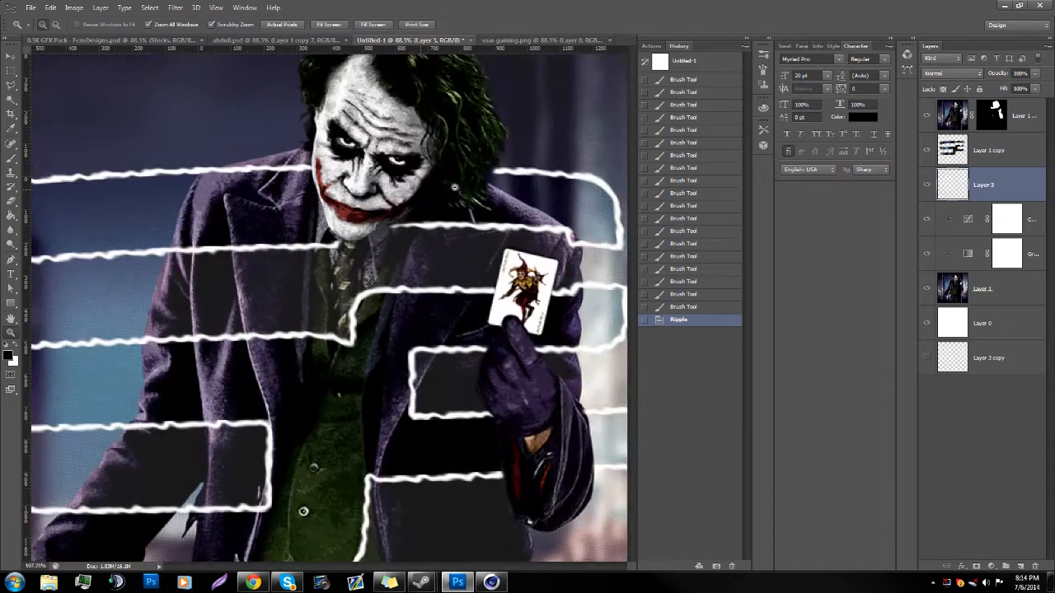
{"action": "left_click", "coordinate": [943, 129]}
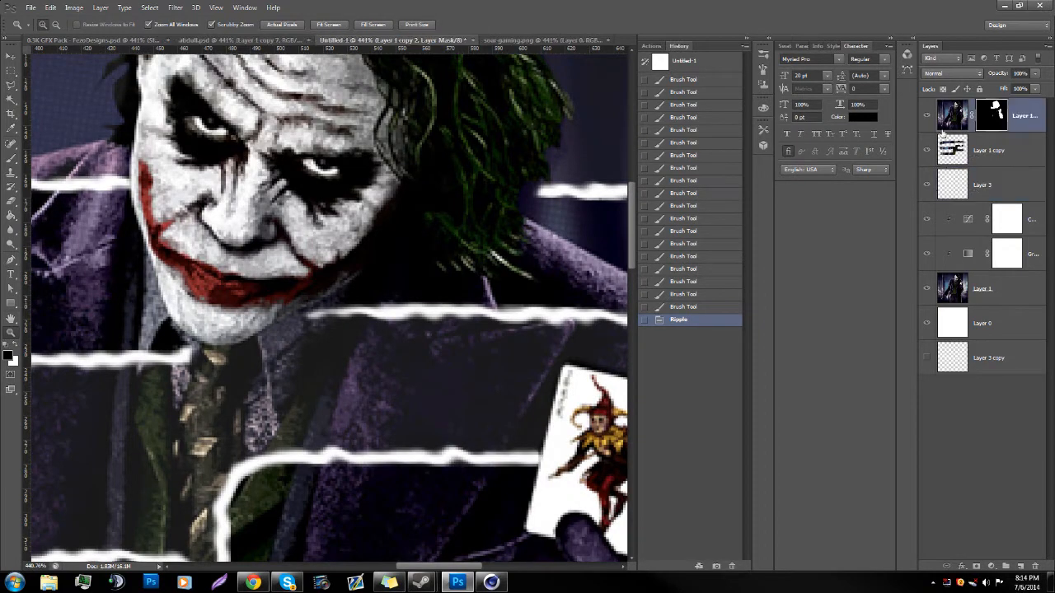
{"action": "left_click", "coordinate": [11, 158]}
{"action": "left_click", "coordinate": [318, 370]}
{"action": "left_click", "coordinate": [317, 368]}
{"action": "left_click", "coordinate": [179, 399]}
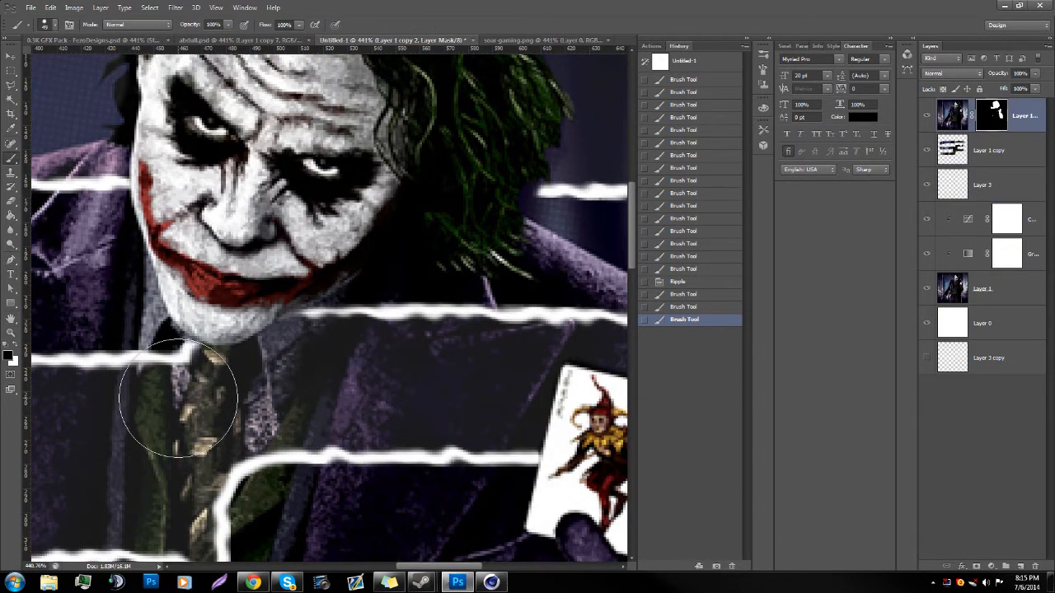
{"action": "left_click", "coordinate": [567, 233]}
{"action": "left_click", "coordinate": [11, 333]}
{"action": "left_click_drag", "start_coordinate": [235, 339], "coordinate": [194, 341]}
{"action": "scroll", "coordinate": [195, 341], "scroll_direction": "down", "scroll_amount": 1}
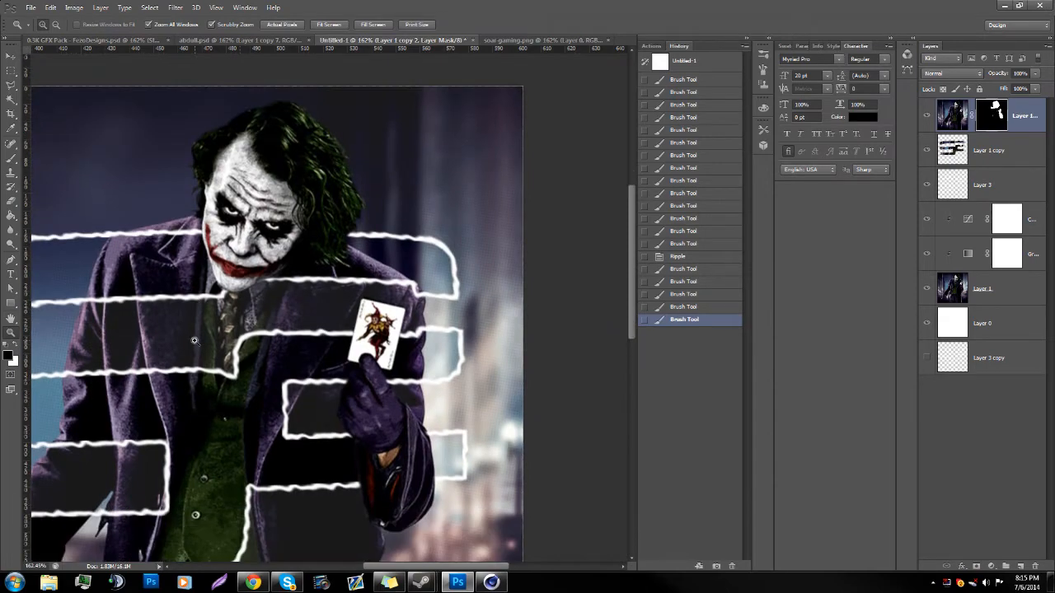
Step: Touch up the top layer's mask with a black brush dab in the dark water below the knife
{"action": "left_click_drag", "start_coordinate": [401, 493], "coordinate": [445, 445]}
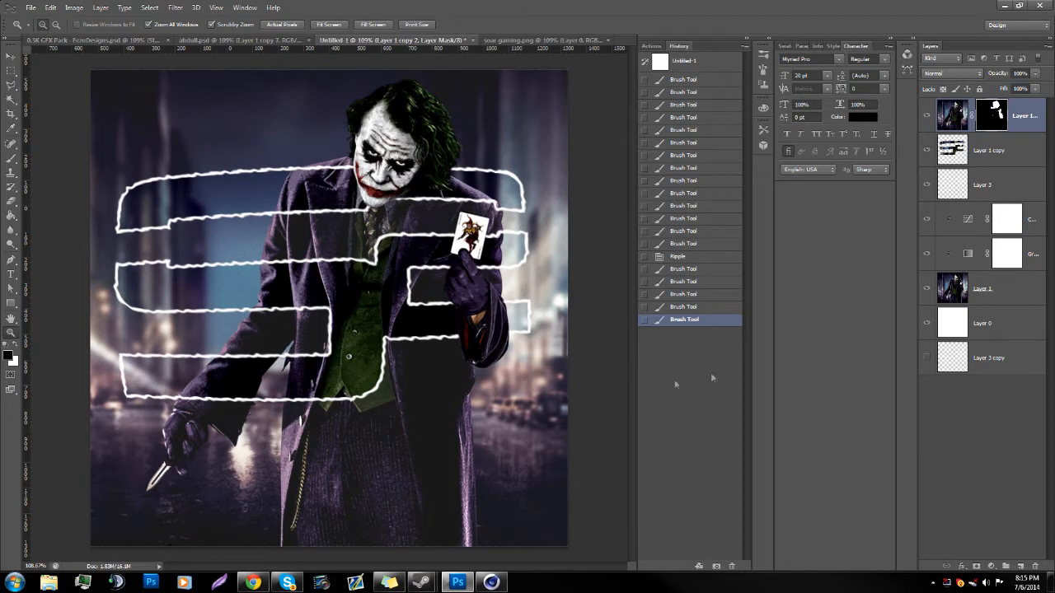
{"action": "left_click_drag", "start_coordinate": [167, 485], "coordinate": [252, 464]}
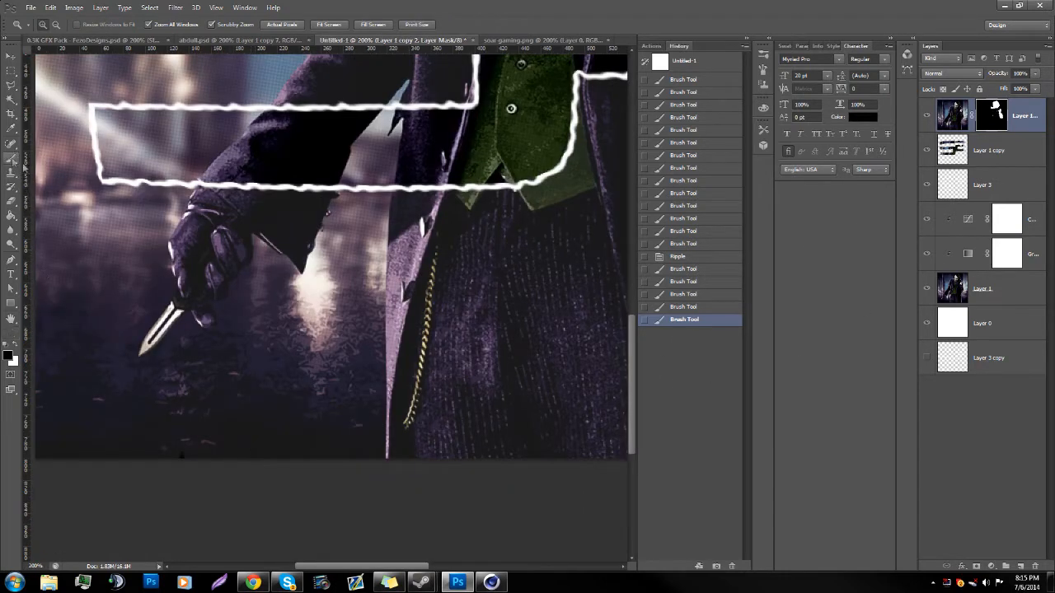
{"action": "left_click", "coordinate": [11, 160]}
{"action": "left_click", "coordinate": [176, 439]}
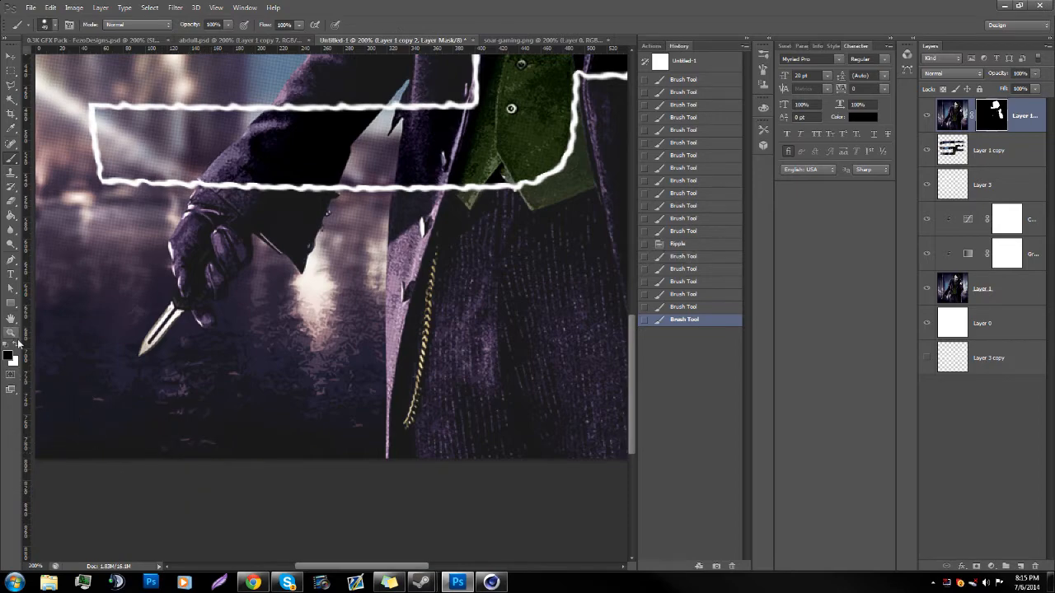
Step: Create a text box across the lower part of the canvas with the font TYPOGRAPH PRO ExtraBold at 40 pt
{"action": "key", "text": "ctrl+0"}
{"action": "key", "text": "t"}
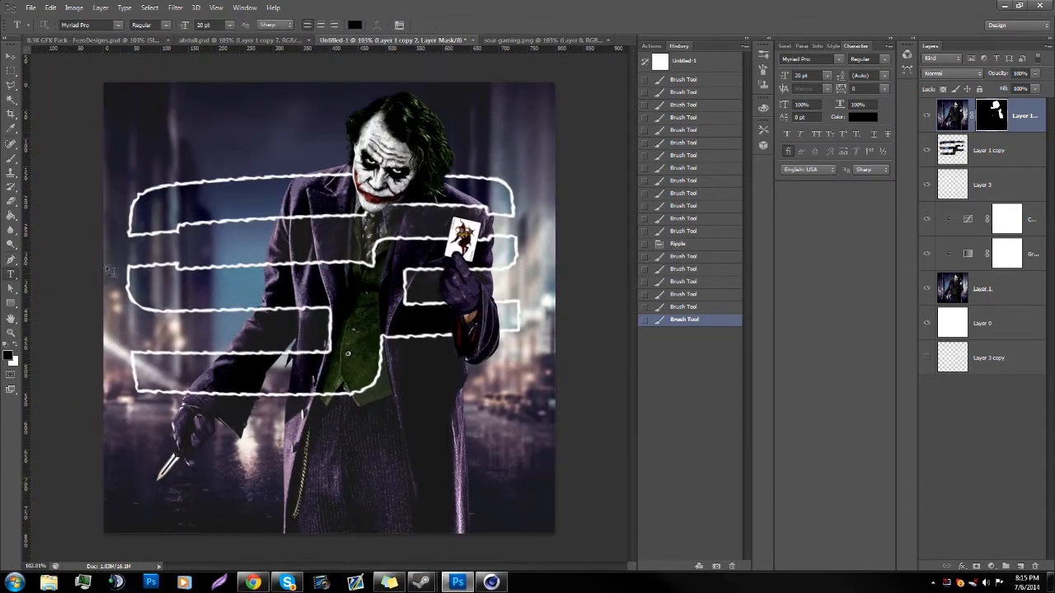
{"action": "left_click_drag", "start_coordinate": [179, 429], "coordinate": [522, 523]}
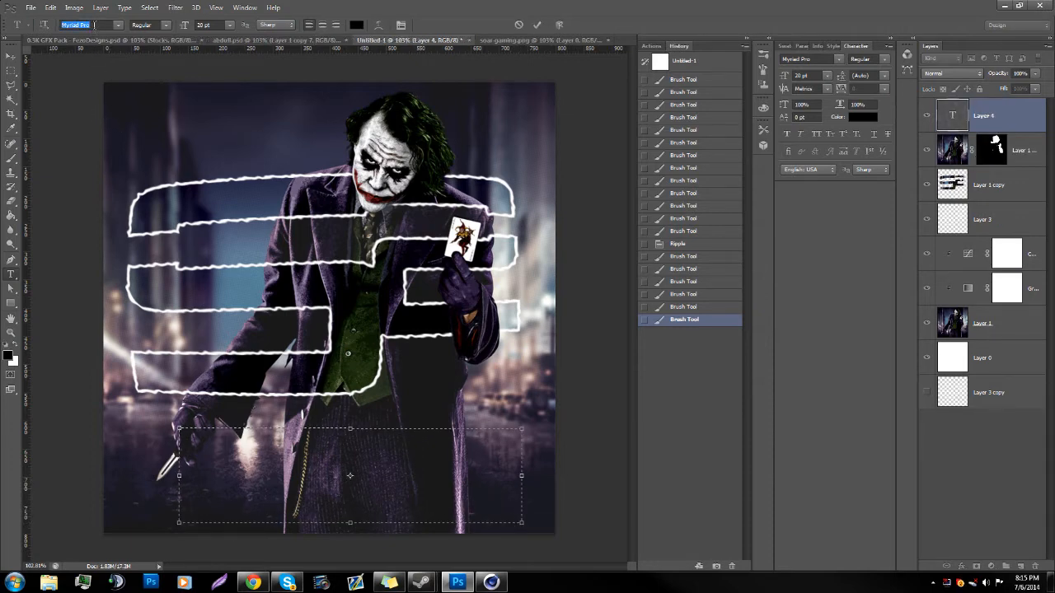
{"action": "type", "text": "ty"}
{"action": "left_click", "coordinate": [166, 25]}
{"action": "left_click", "coordinate": [150, 50]}
{"action": "left_click", "coordinate": [229, 25]}
{"action": "left_click", "coordinate": [229, 25]}
{"action": "left_click", "coordinate": [229, 25]}
{"action": "left_click", "coordinate": [229, 25]}
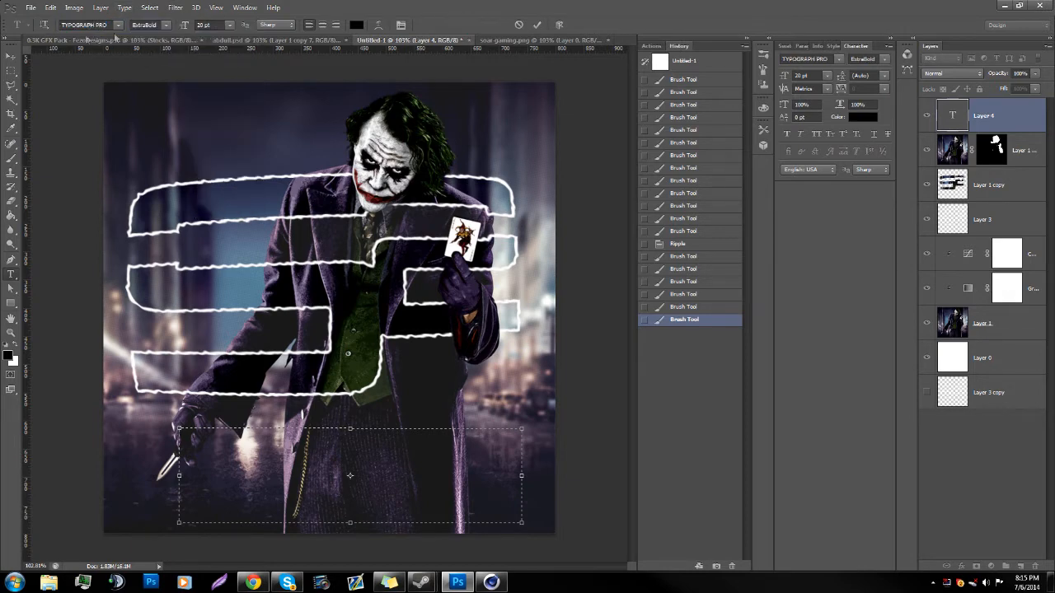
{"action": "type", "text": "40"}
{"action": "key", "text": "Return"}
Step: Enter the placeholder text YRYARY in the text box and colour it white (ffffff)
{"action": "type", "text": "YRYARY"}
{"action": "key", "text": "ctrl+a"}
{"action": "left_click", "coordinate": [862, 118]}
{"action": "left_click", "coordinate": [475, 211]}
{"action": "left_click", "coordinate": [415, 176]}
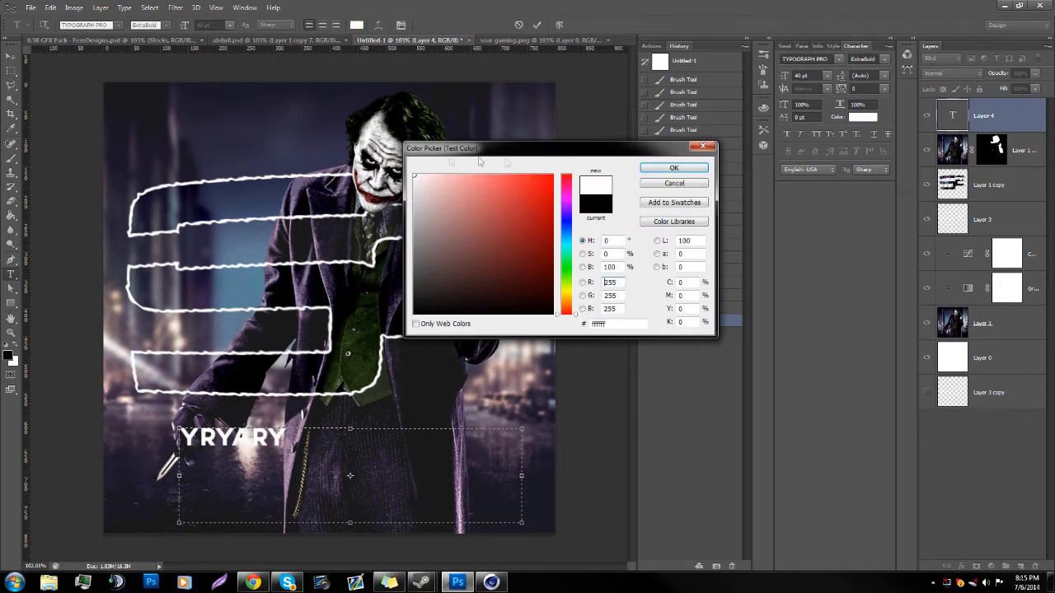
{"action": "left_click", "coordinate": [674, 168]}
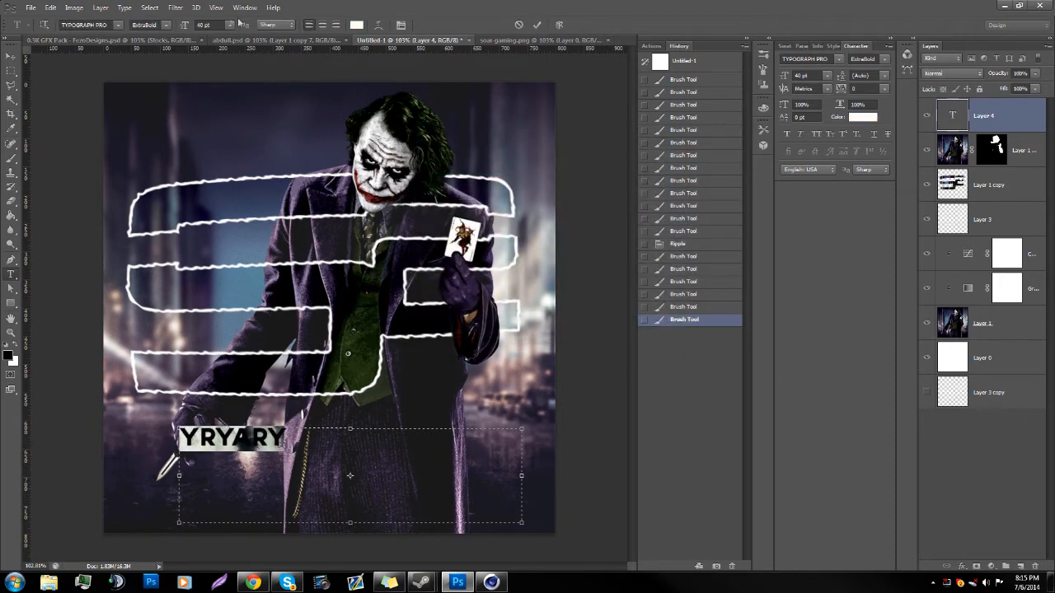
Step: Enlarge the placeholder text, trying 70 and 80 pt before settling on 100 pt
{"action": "type", "text": "70"}
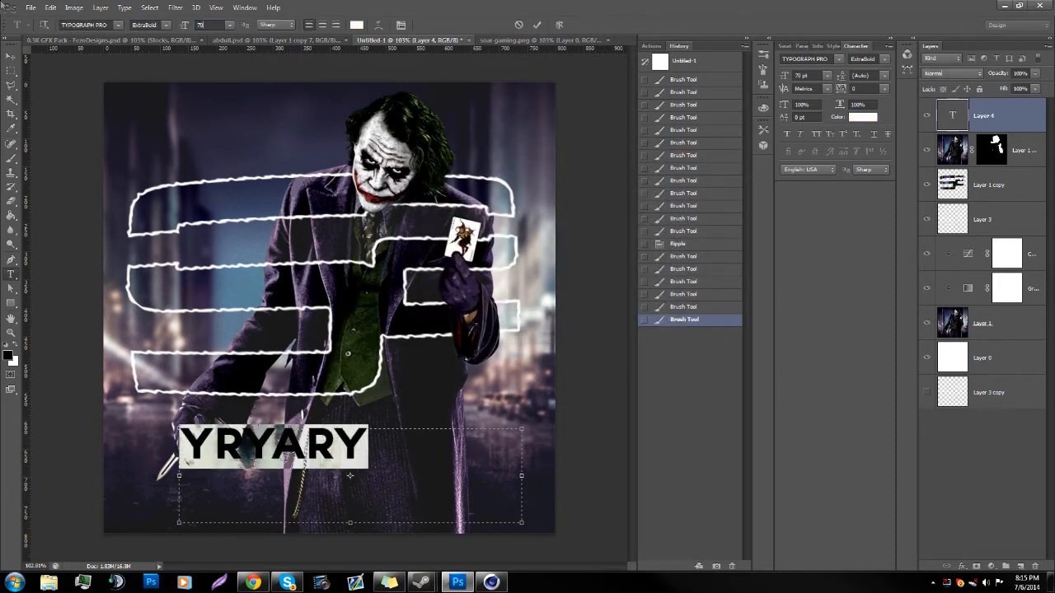
{"action": "key", "text": "BackSpace"}
{"action": "key", "text": "BackSpace"}
{"action": "type", "text": "80"}
{"action": "key", "text": "BackSpace"}
{"action": "key", "text": "BackSpace"}
{"action": "type", "text": "100"}
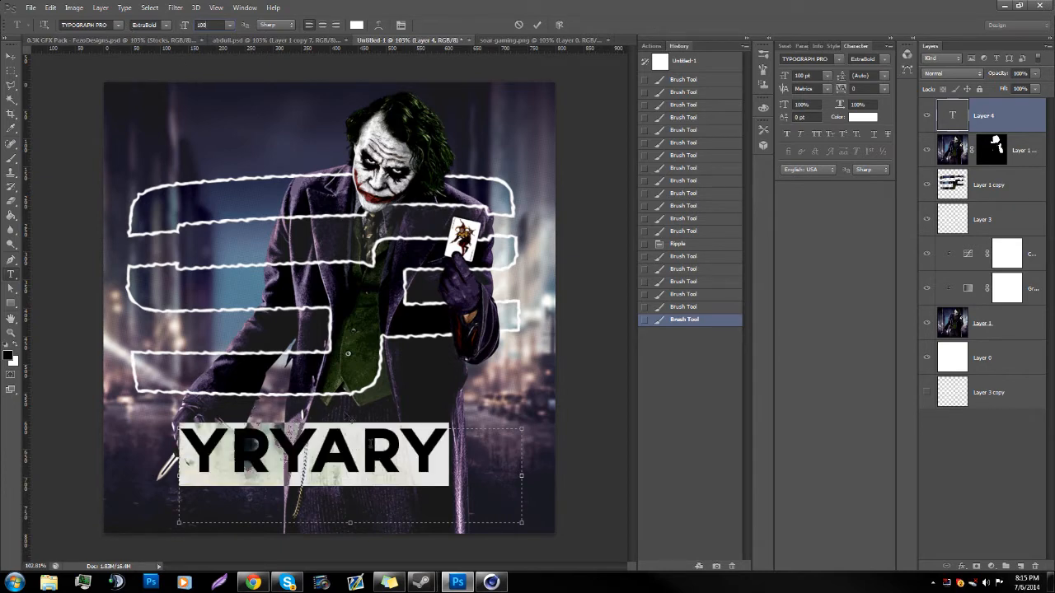
{"action": "key", "text": "Return"}
Step: Replace the placeholder with ORION and move the text down and right over the Joker's trousers
{"action": "key", "text": "ctrl+a"}
{"action": "type", "text": "OR"}
{"action": "key", "text": "BackSpace"}
{"action": "key", "text": "BackSpace"}
{"action": "type", "text": "ORION"}
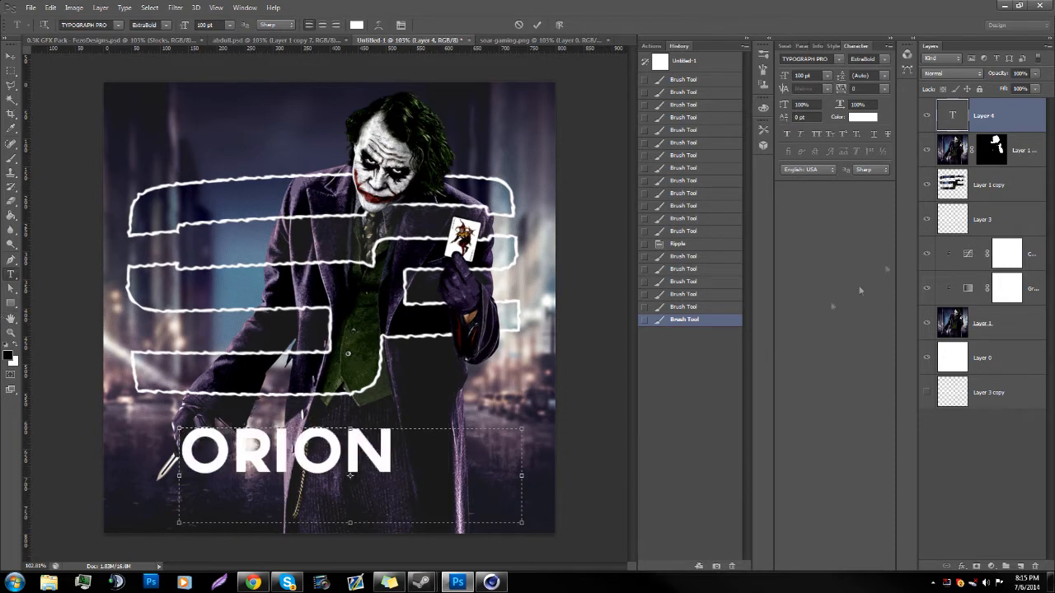
{"action": "key", "text": "ctrl+t"}
{"action": "left_click_drag", "start_coordinate": [352, 450], "coordinate": [437, 468]}
{"action": "key", "text": "Return"}
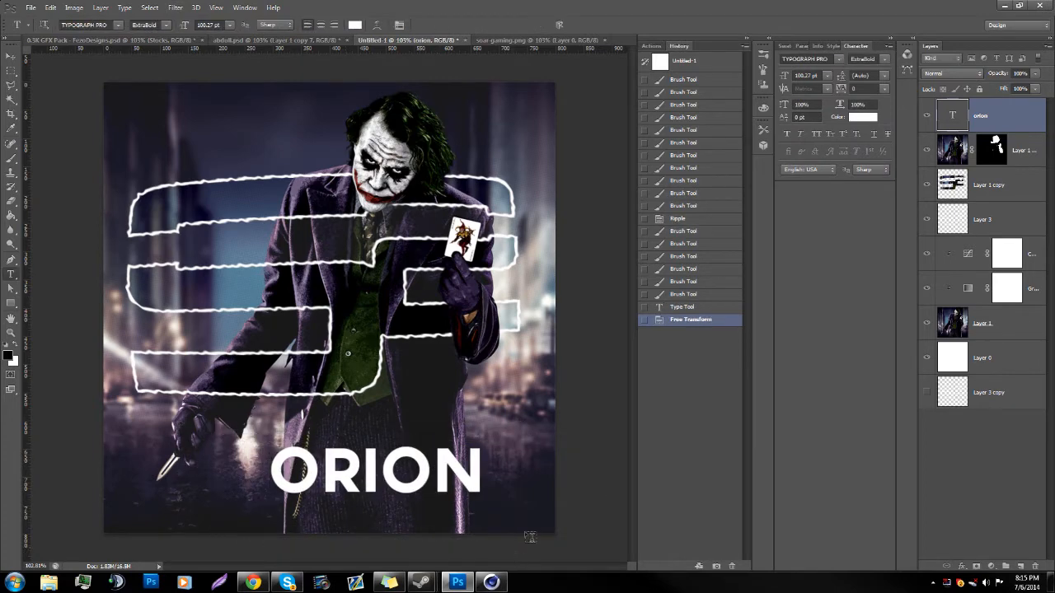
Step: Add a white 3 px outside stroke to the ORION text and set the layer's fill to 0%
{"action": "double_click", "coordinate": [1020, 129]}
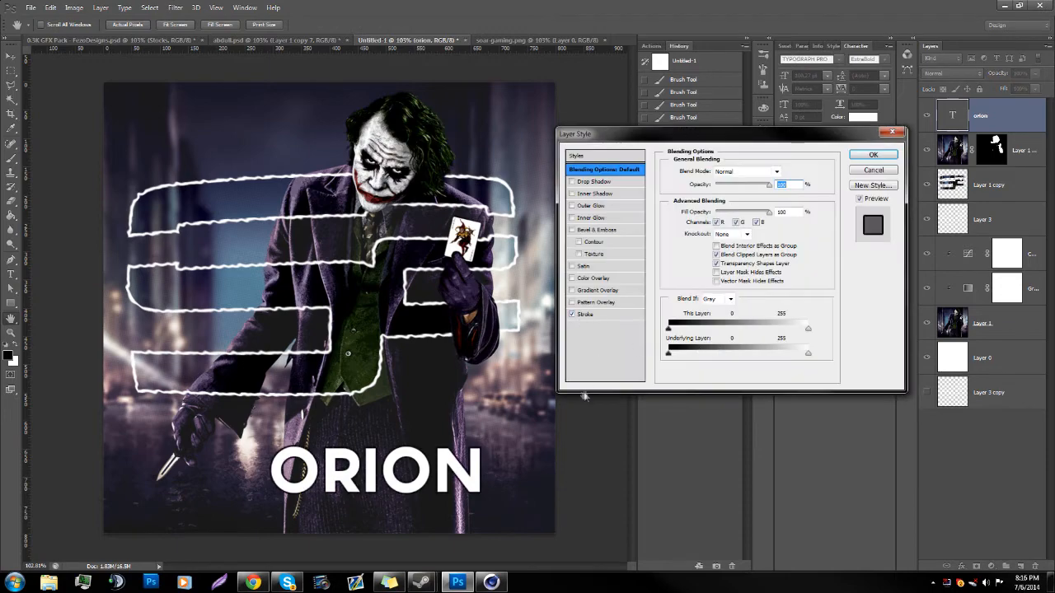
{"action": "left_click", "coordinate": [609, 314]}
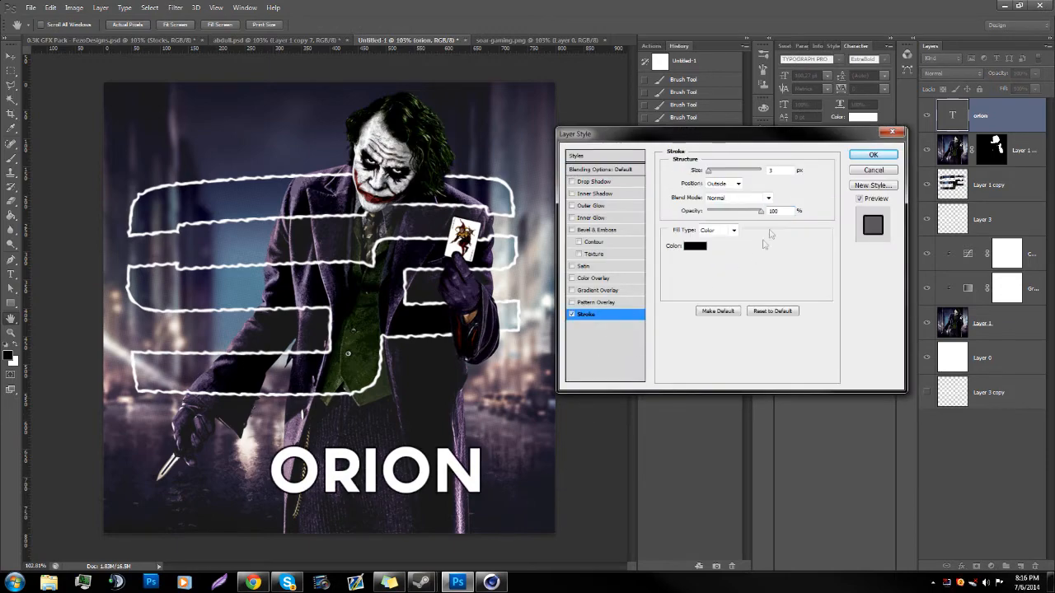
{"action": "left_click", "coordinate": [697, 249]}
{"action": "left_click_drag", "start_coordinate": [424, 182], "coordinate": [410, 168]}
{"action": "left_click", "coordinate": [674, 169]}
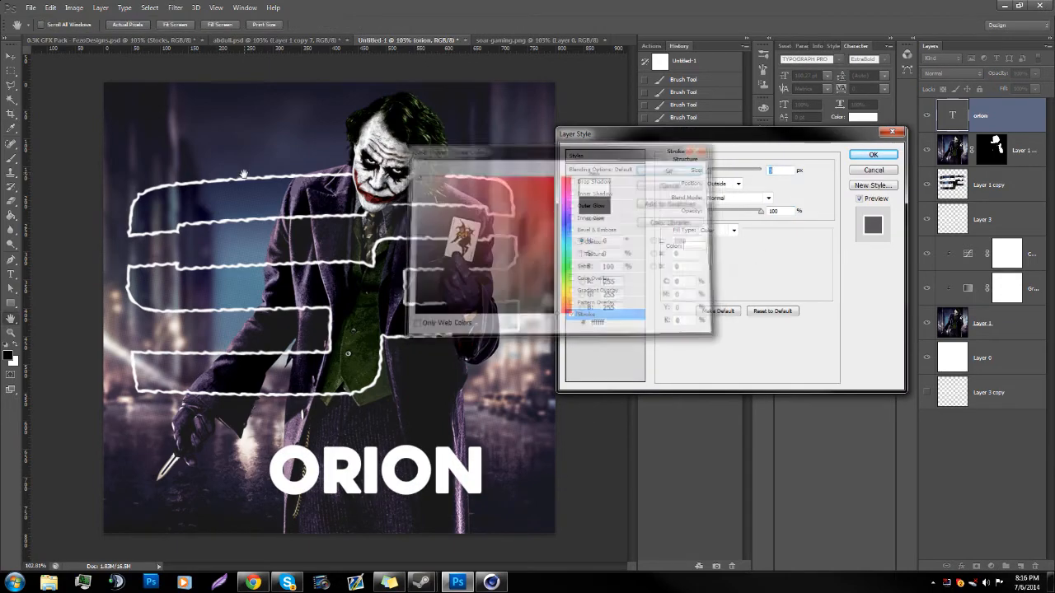
{"action": "left_click", "coordinate": [873, 154]}
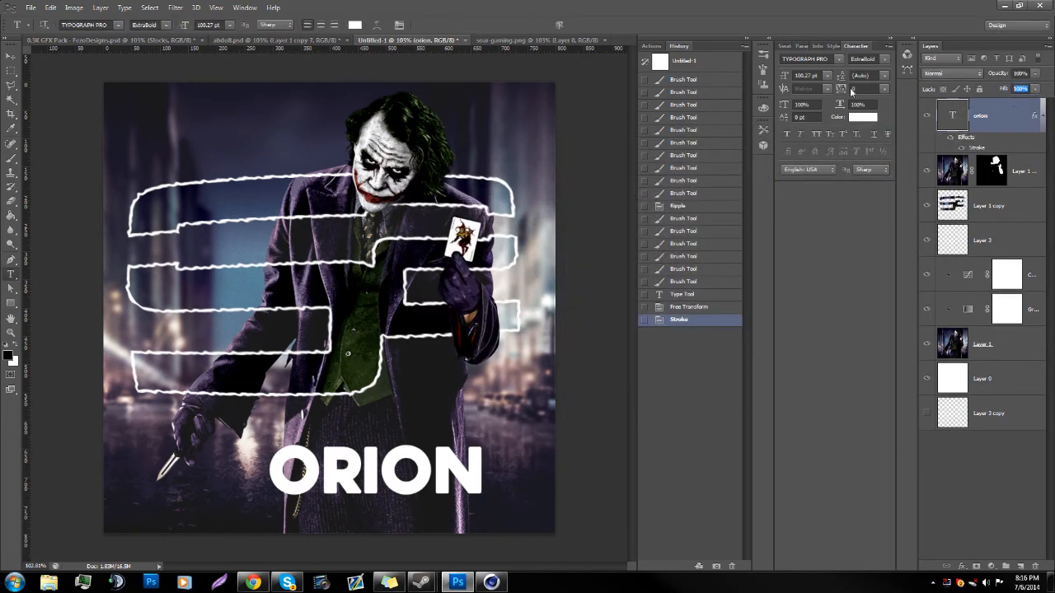
{"action": "type", "text": "0"}
{"action": "key", "text": "Return"}
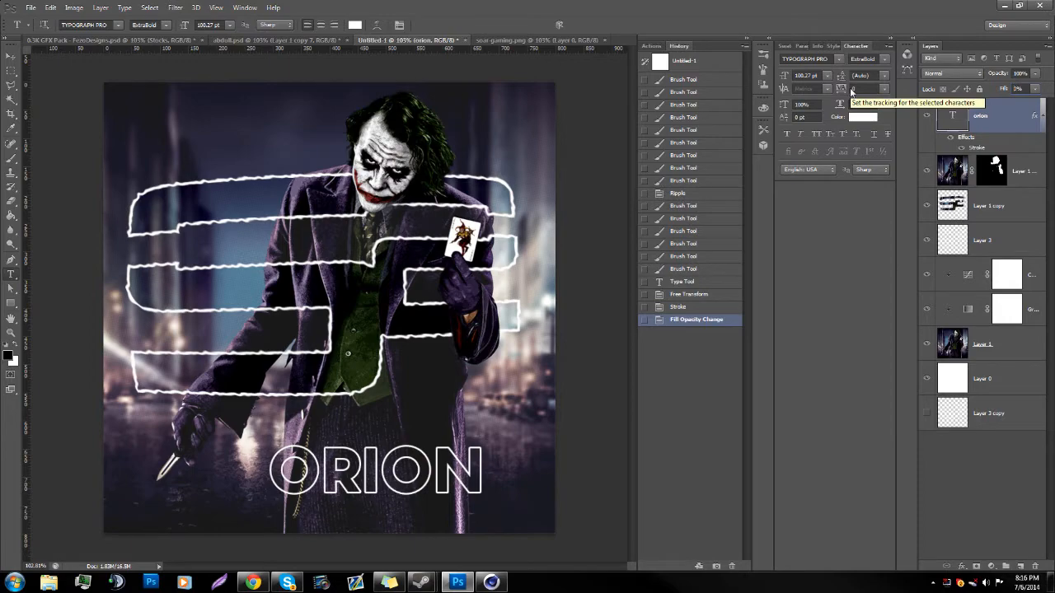
Step: Try reapplying the last Ripple filter to the straight ORION text, check it at full canvas view, and undo it
{"action": "left_click", "coordinate": [11, 333]}
{"action": "mouse_move", "coordinate": [345, 537]}
{"action": "left_mouse_down"}
{"action": "mouse_move", "coordinate": [370, 511]}
{"action": "mouse_move", "coordinate": [330, 517]}
{"action": "mouse_move", "coordinate": [393, 501]}
{"action": "left_mouse_up"}
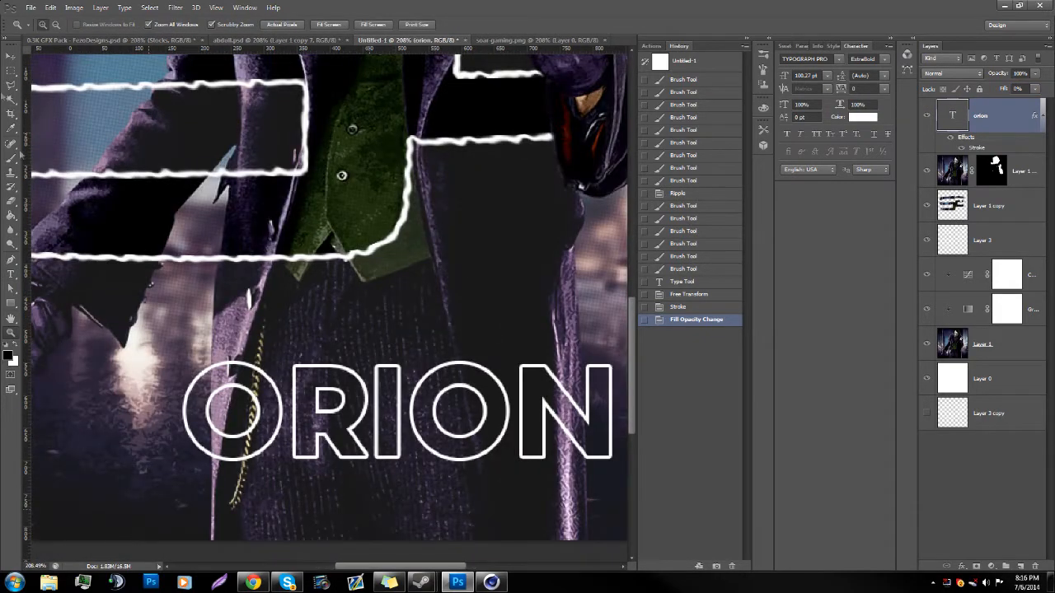
{"action": "left_click", "coordinate": [174, 7]}
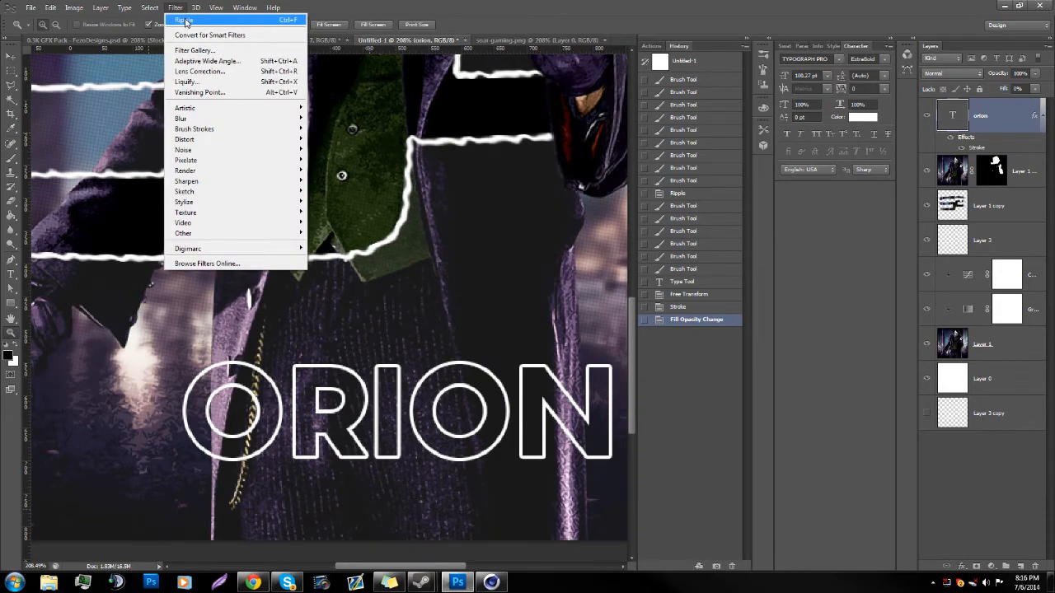
{"action": "left_click_drag", "start_coordinate": [410, 333], "coordinate": [336, 346]}
{"action": "left_click_drag", "start_coordinate": [422, 479], "coordinate": [502, 524]}
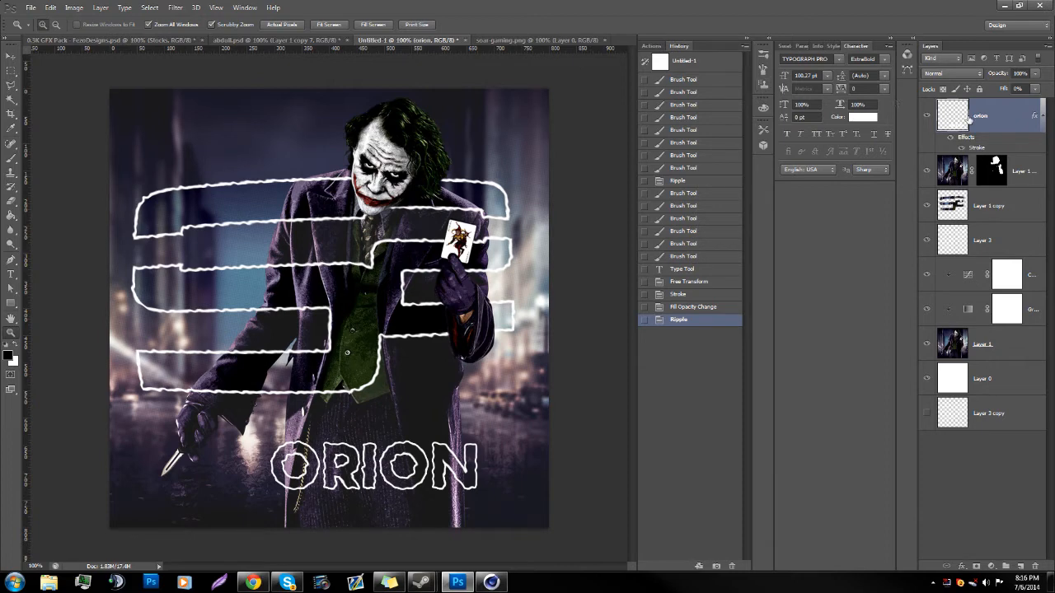
{"action": "key", "text": "ctrl+z"}
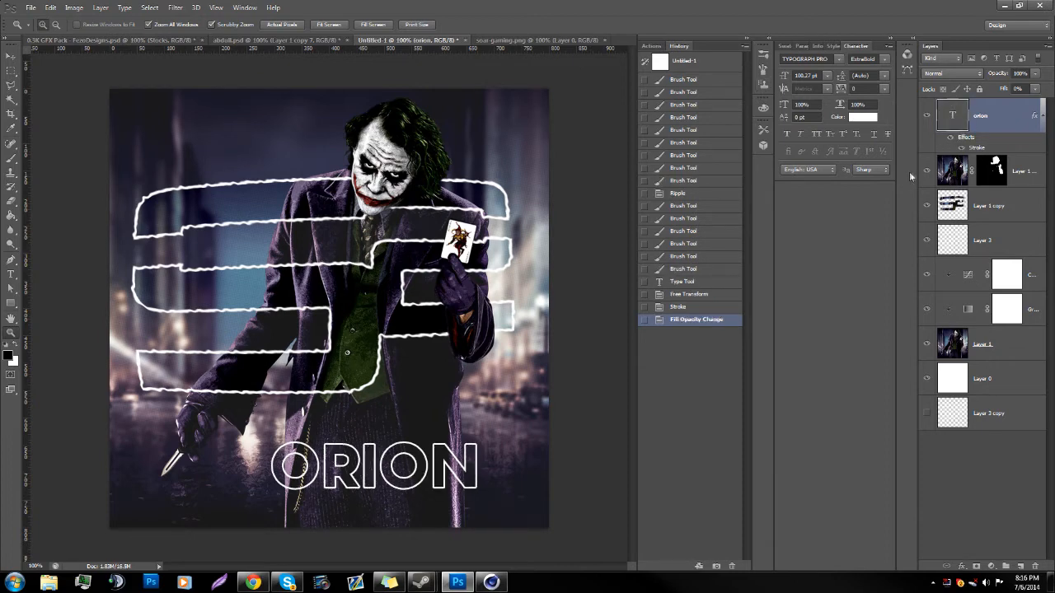
Step: Warp the ORION text with a horizontal Arc, bend -8%, horizontal distortion 20% and vertical distortion 20%
{"action": "double_click", "coordinate": [948, 116]}
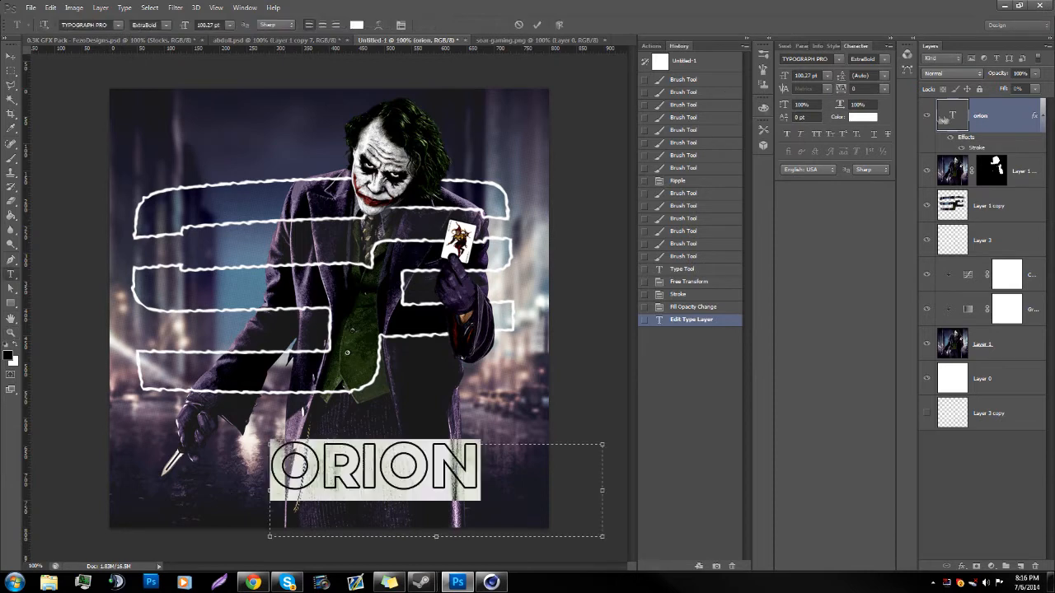
{"action": "left_click", "coordinate": [379, 25]}
{"action": "left_click", "coordinate": [378, 25]}
{"action": "left_click", "coordinate": [511, 169]}
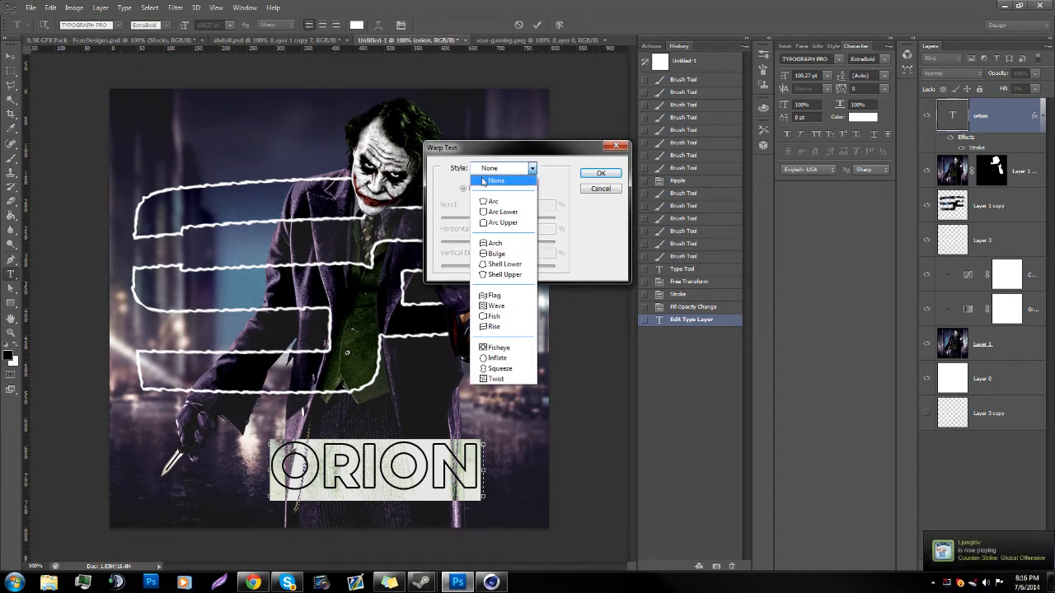
{"action": "left_click", "coordinate": [492, 203]}
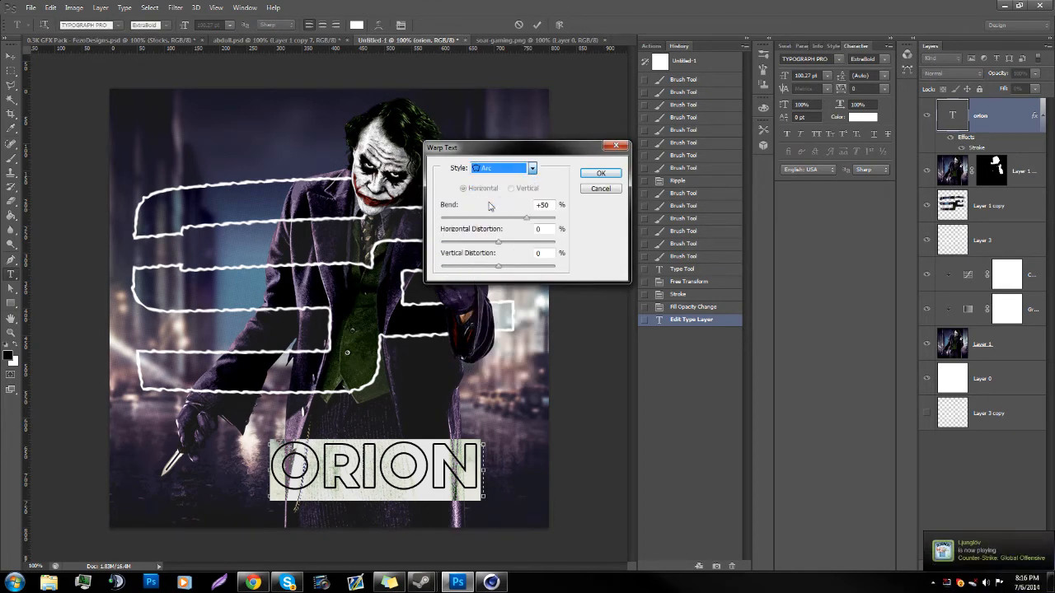
{"action": "left_click", "coordinate": [542, 205]}
{"action": "type", "text": "-8"}
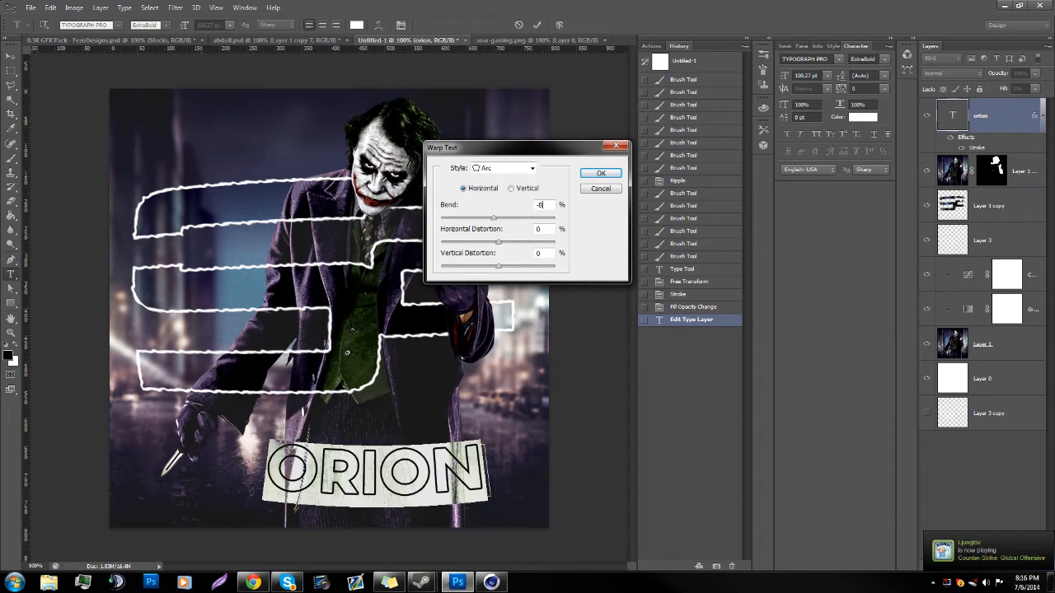
{"action": "type", "text": "20"}
{"action": "key", "text": "Tab"}
{"action": "type", "text": "20"}
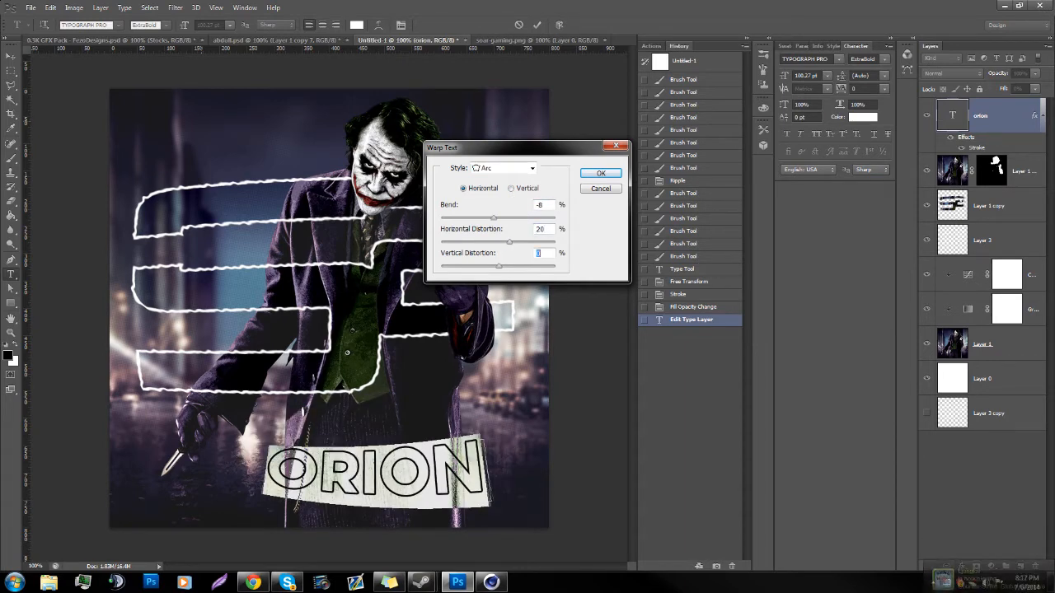
{"action": "key", "text": "Return"}
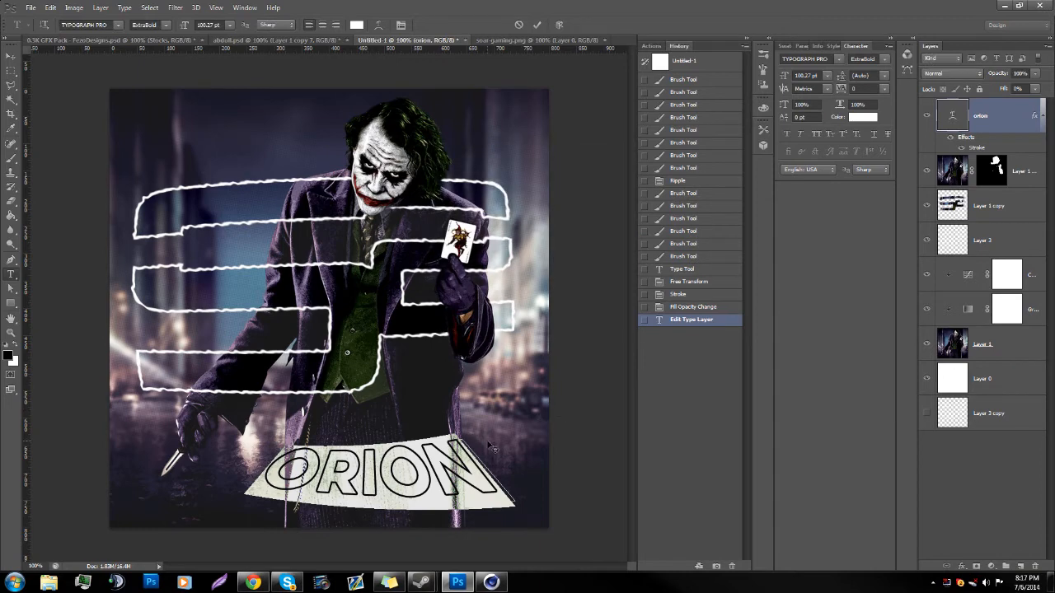
Step: Commit the warped text and reapply the last Ripple filter to the orion layer, rasterizing the type
{"action": "left_click", "coordinate": [477, 455]}
{"action": "left_click", "coordinate": [1001, 111]}
{"action": "key", "text": "z"}
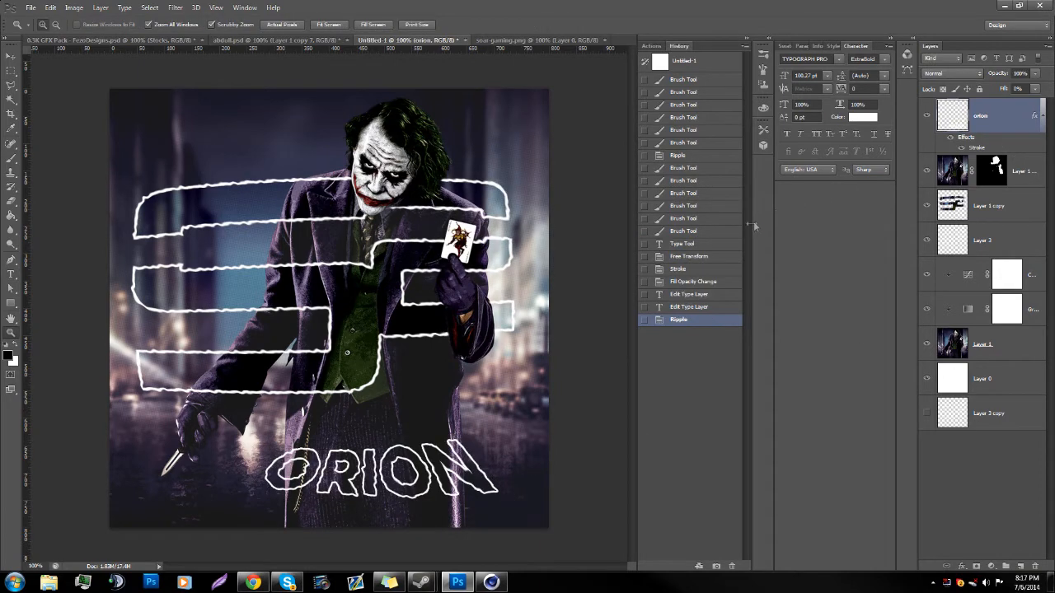
Step: Scale the rippled ORION outline to about 111%, rotate it about -1.9° and shift it slightly up and right
{"action": "key", "text": "ctrl+t"}
{"action": "left_click_drag", "start_coordinate": [499, 438], "coordinate": [510, 424]}
{"action": "left_click", "coordinate": [193, 24]}
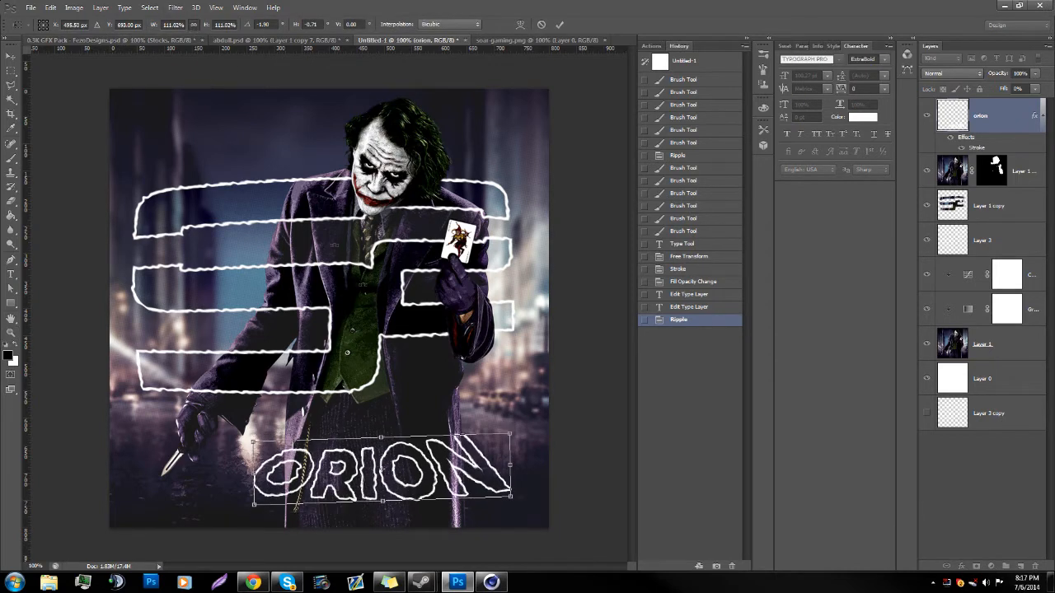
{"action": "left_click_drag", "start_coordinate": [480, 450], "coordinate": [487, 445]}
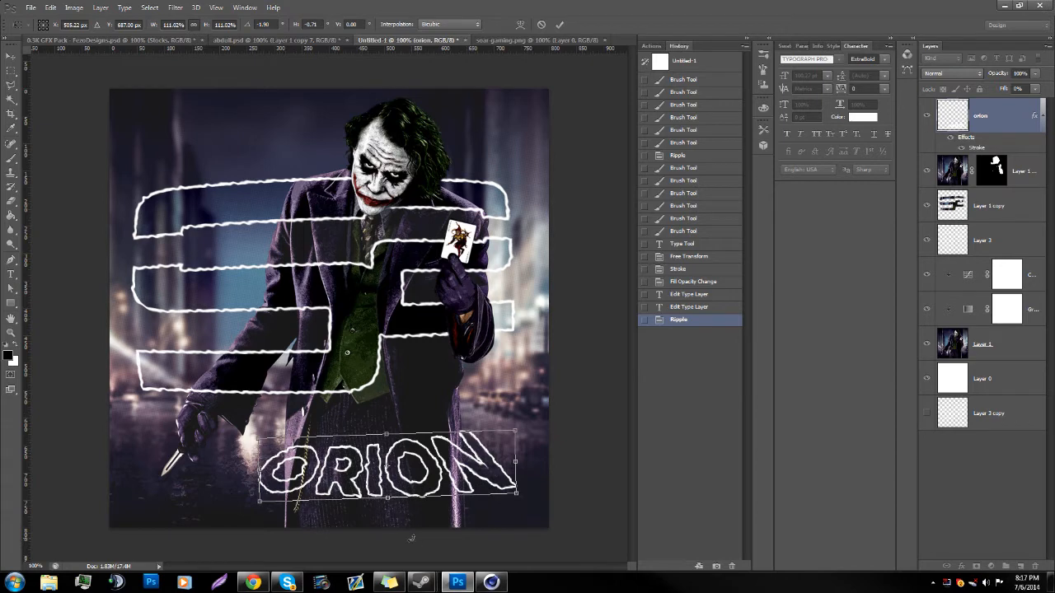
{"action": "key", "text": "Return"}
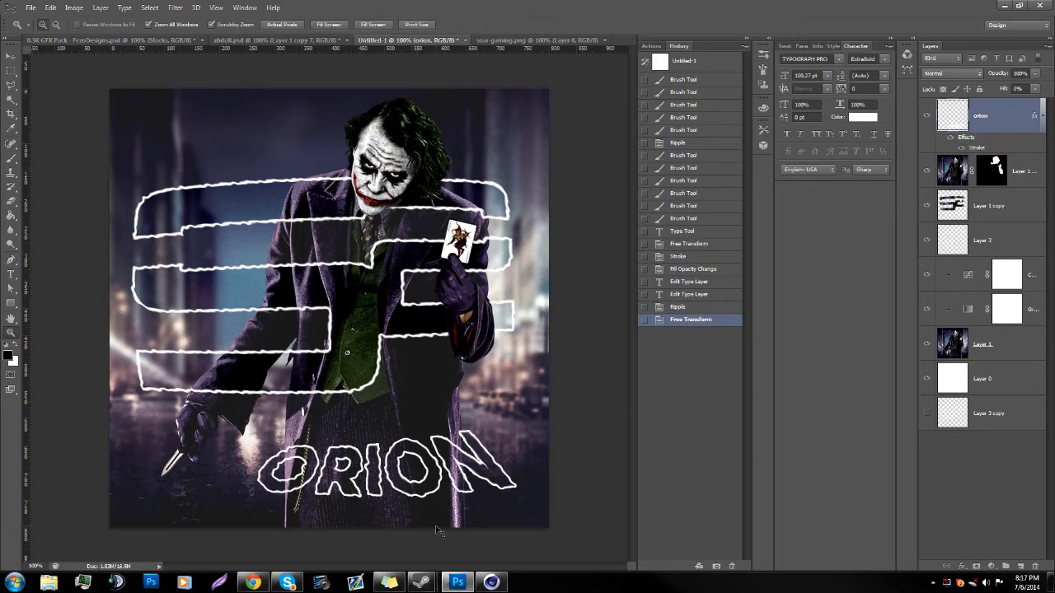
Step: Rotate the ORION outline slightly further counterclockwise
{"action": "key", "text": "ctrl+t"}
{"action": "left_click_drag", "start_coordinate": [437, 531], "coordinate": [443, 534]}
{"action": "key", "text": "Return"}
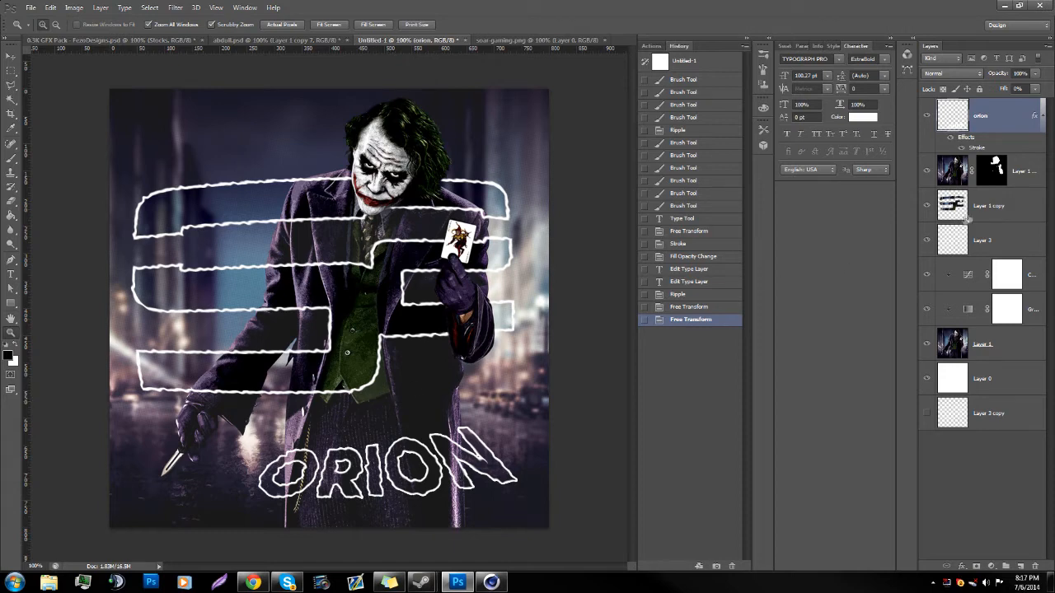
Step: Back up the layers from orion down to Layer 0 as a group of duplicates at the bottom of the layer stack
{"action": "left_click", "coordinate": [1026, 186], "text": "ctrl"}
{"action": "left_click", "coordinate": [1022, 210], "text": "ctrl"}
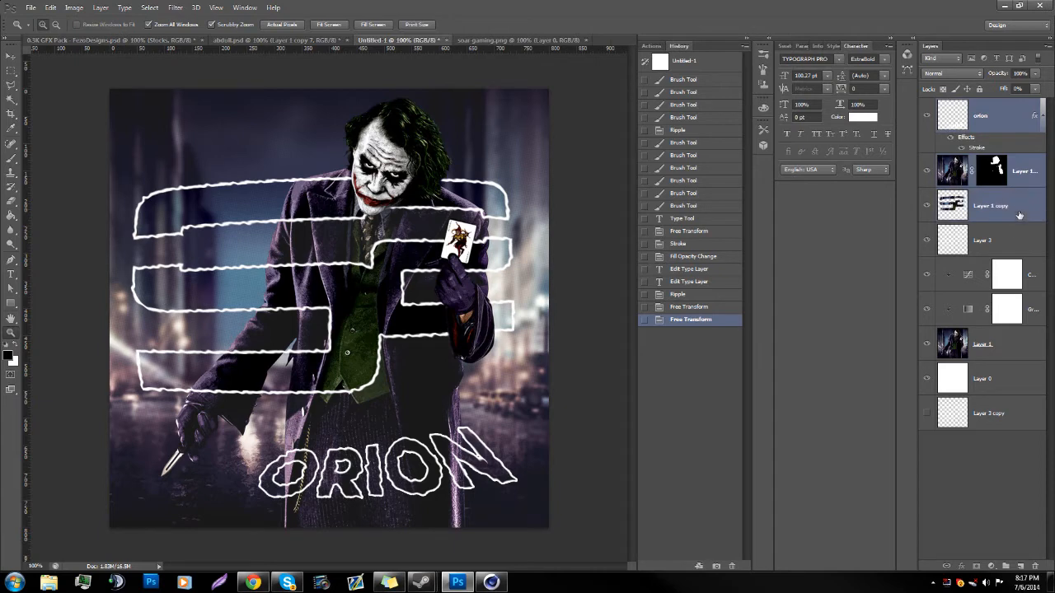
{"action": "left_click", "coordinate": [1018, 237], "text": "ctrl"}
{"action": "left_click", "coordinate": [1038, 295], "text": "ctrl"}
{"action": "left_click", "coordinate": [1035, 312], "text": "ctrl"}
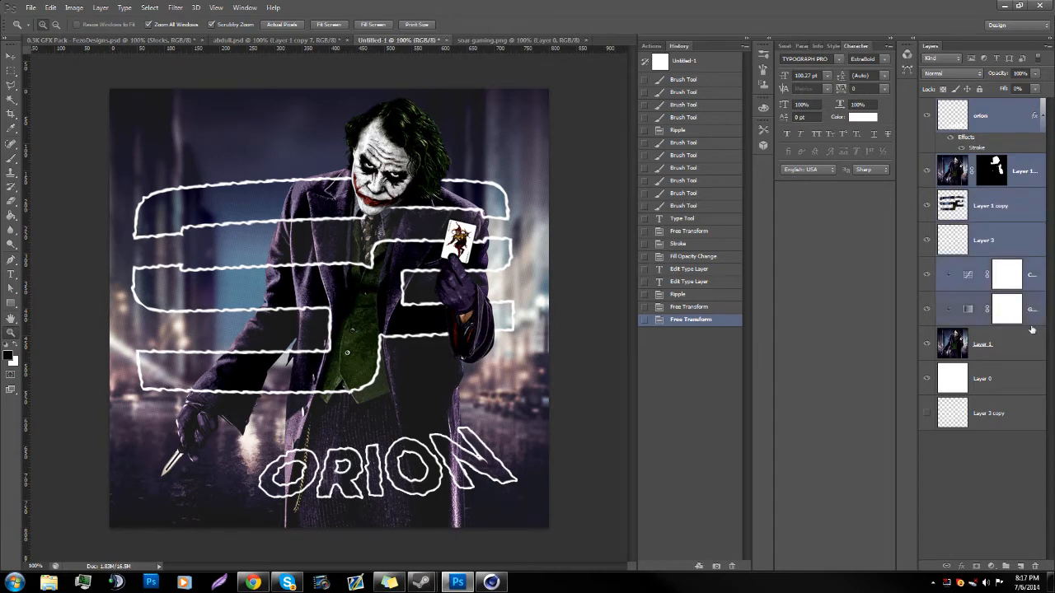
{"action": "left_click", "coordinate": [1025, 345], "text": "ctrl"}
{"action": "left_click", "coordinate": [1011, 375], "text": "ctrl"}
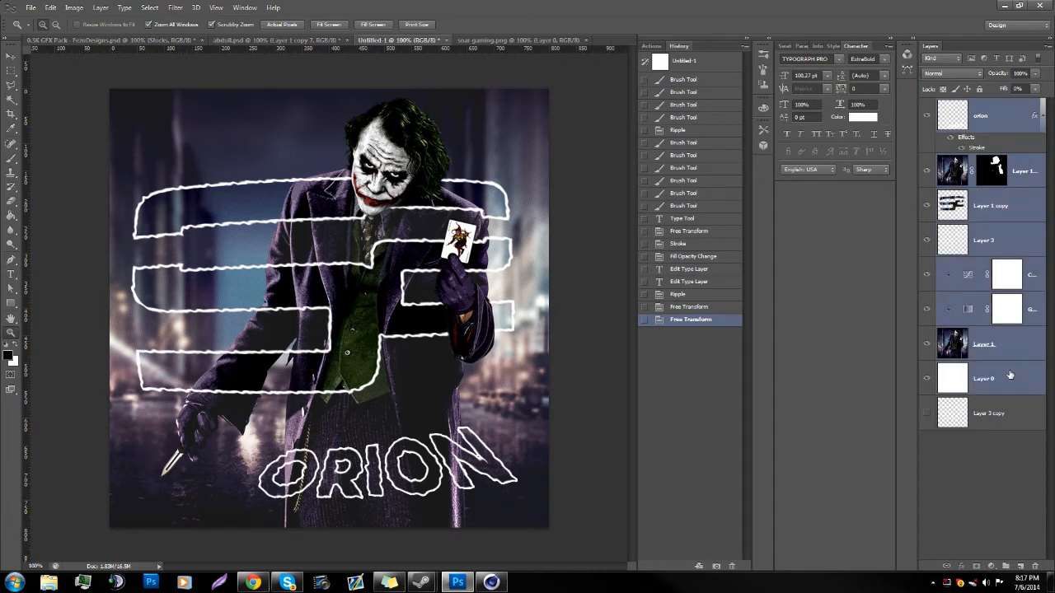
{"action": "key", "text": "ctrl+j"}
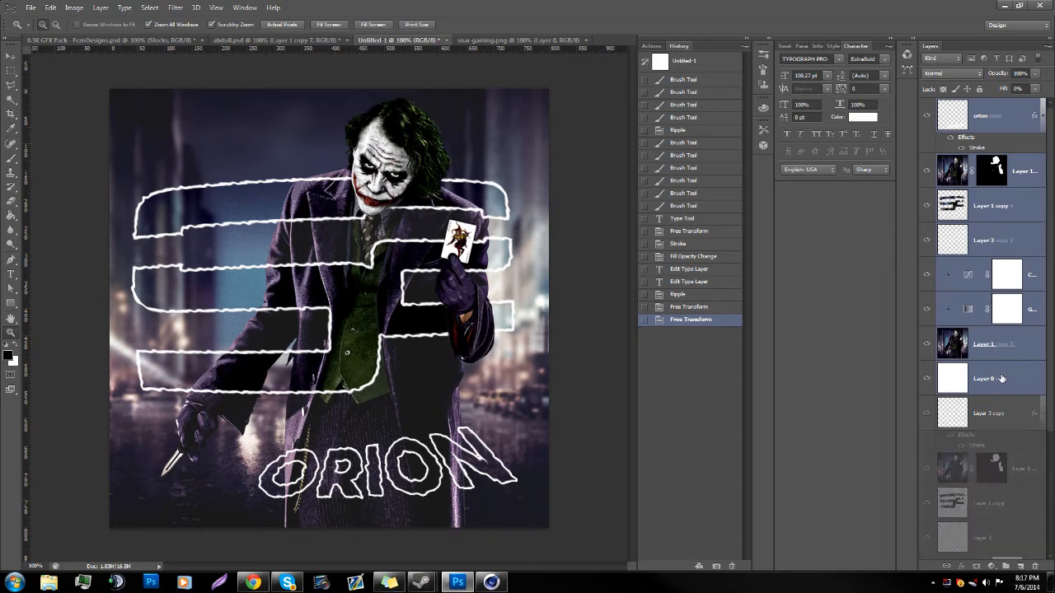
{"action": "key", "text": "ctrl+g"}
{"action": "left_click_drag", "start_coordinate": [968, 107], "coordinate": [965, 441]}
Step: Duplicate the white Layer 0 and delete the original
{"action": "left_click", "coordinate": [967, 376]}
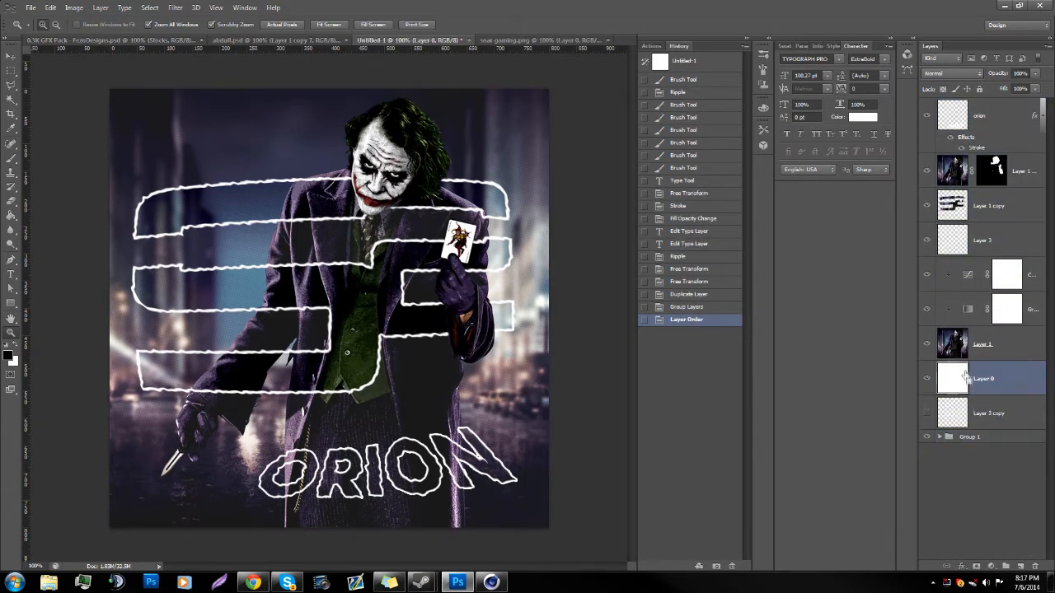
{"action": "key", "text": "ctrl+j"}
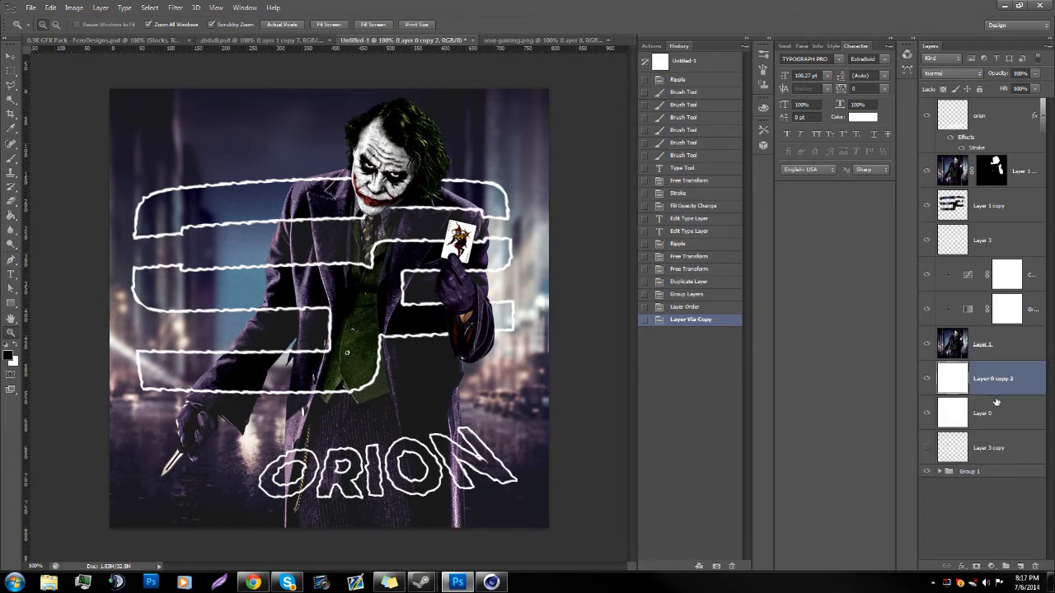
{"action": "left_click", "coordinate": [996, 401]}
{"action": "key", "text": "Delete"}
{"action": "left_click", "coordinate": [995, 393]}
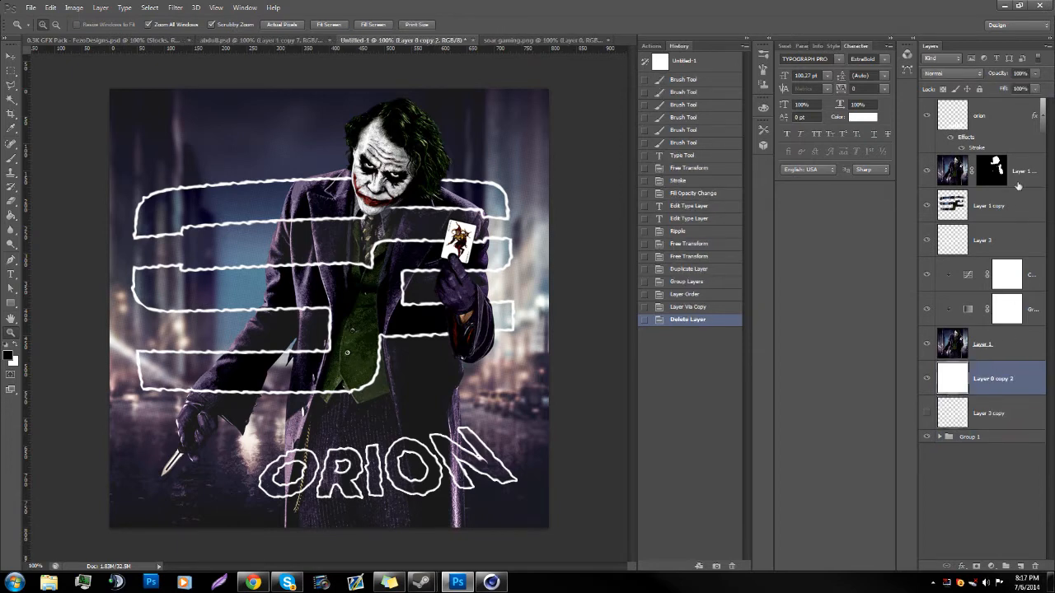
Step: Move the hidden Layer 3 copy into Group 1 and hide the group
{"action": "left_click", "coordinate": [976, 413]}
{"action": "left_click", "coordinate": [928, 413]}
{"action": "left_click", "coordinate": [928, 413]}
{"action": "left_click_drag", "start_coordinate": [998, 415], "coordinate": [996, 437]}
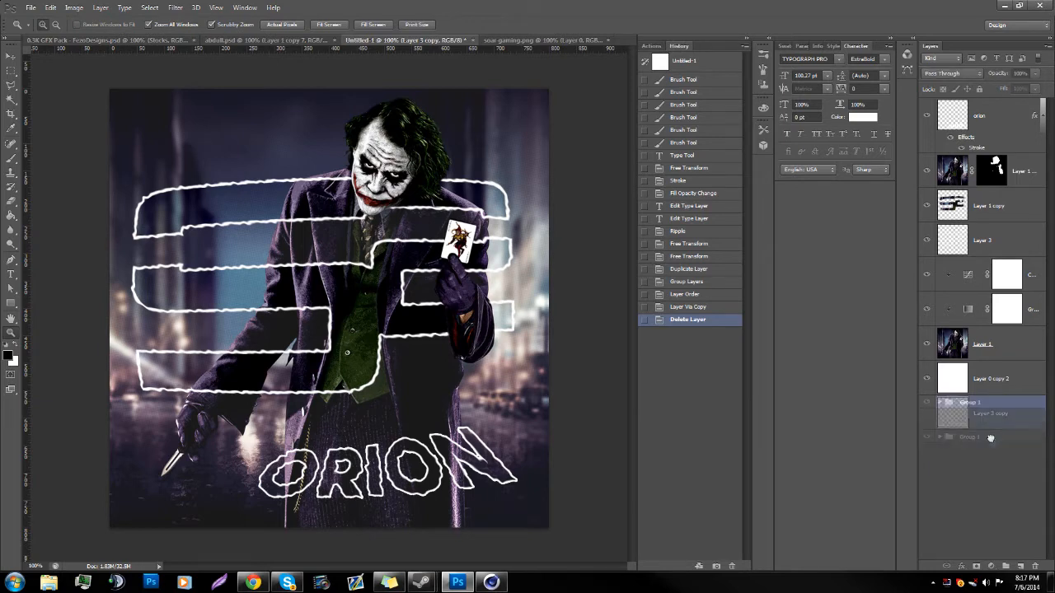
Step: Merge all layers from orion down to Layer 0 copy 2 into a single layer
{"action": "left_click", "coordinate": [999, 379]}
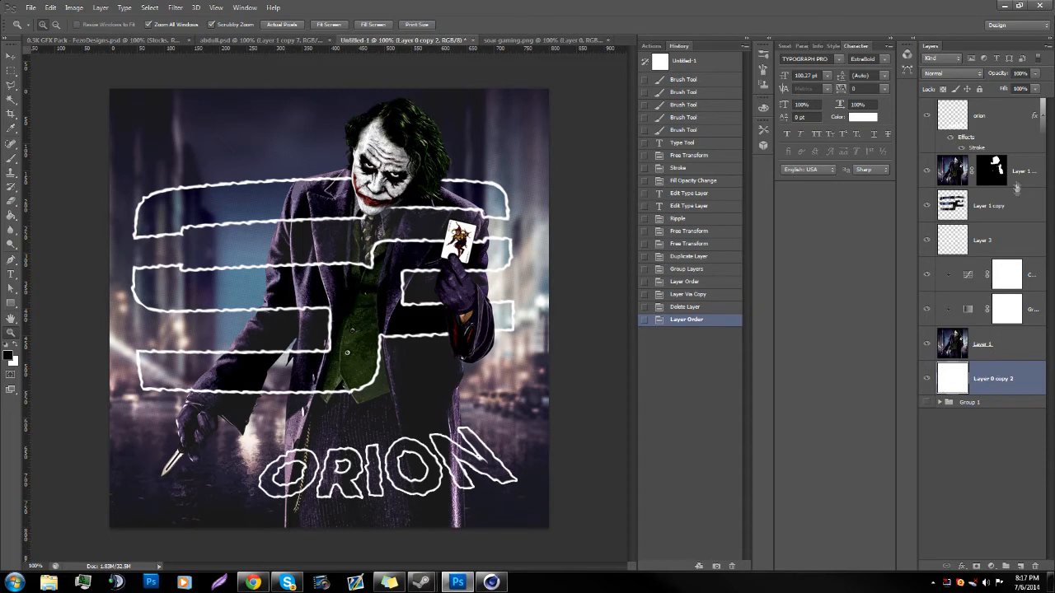
{"action": "left_click", "coordinate": [1002, 116], "text": "shift"}
{"action": "right_click", "coordinate": [1001, 119]}
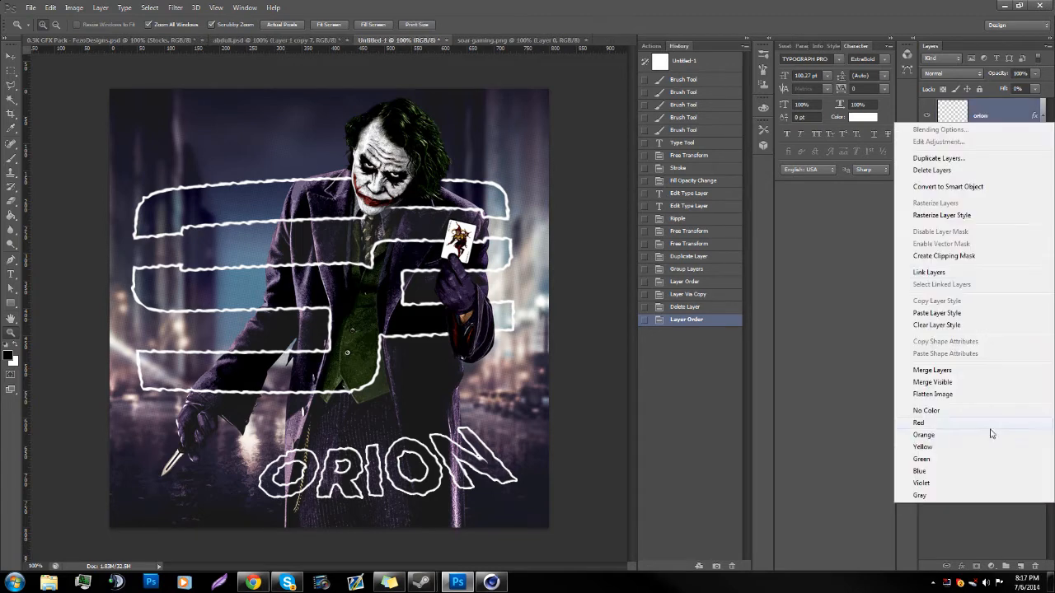
{"action": "left_click", "coordinate": [958, 370]}
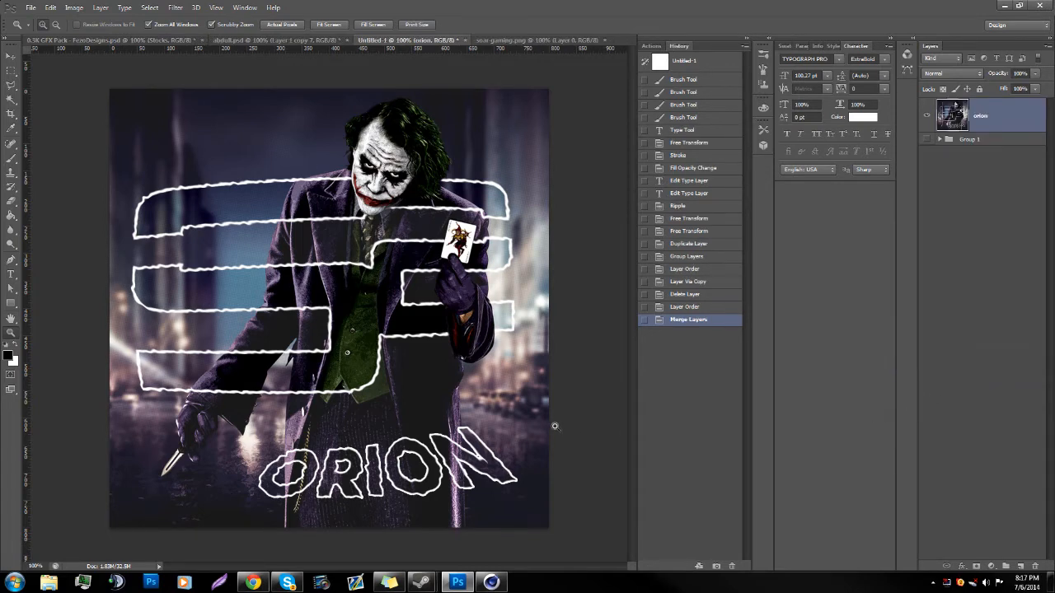
Step: Duplicate the merged orion layer and turn off the red channel in the copy's blending options
{"action": "key", "text": "ctrl+j"}
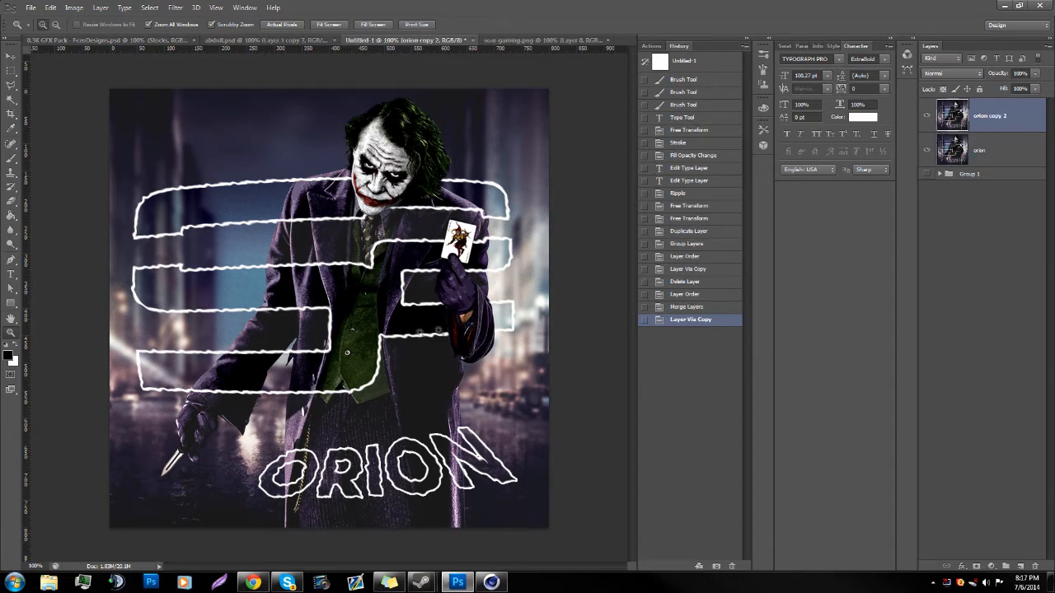
{"action": "double_click", "coordinate": [979, 130]}
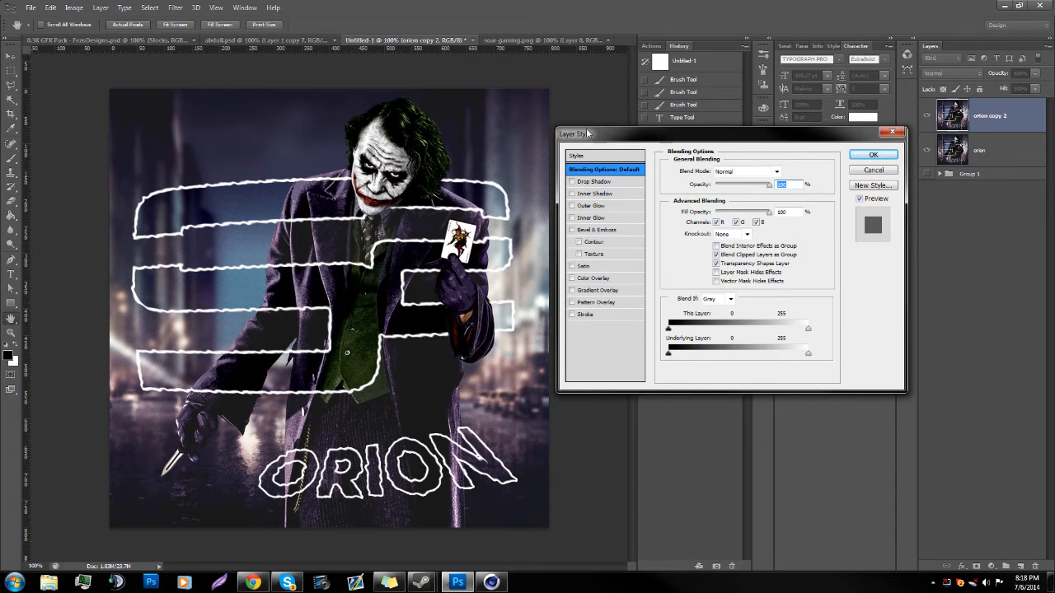
{"action": "left_click_drag", "start_coordinate": [587, 134], "coordinate": [523, 144]}
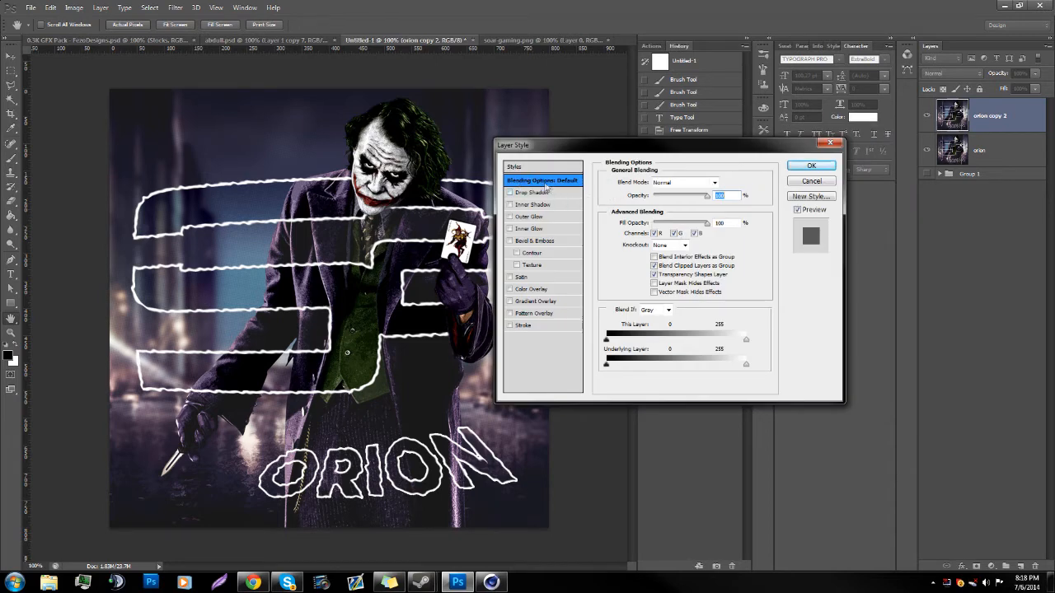
{"action": "left_click", "coordinate": [655, 235]}
{"action": "left_click", "coordinate": [817, 167]}
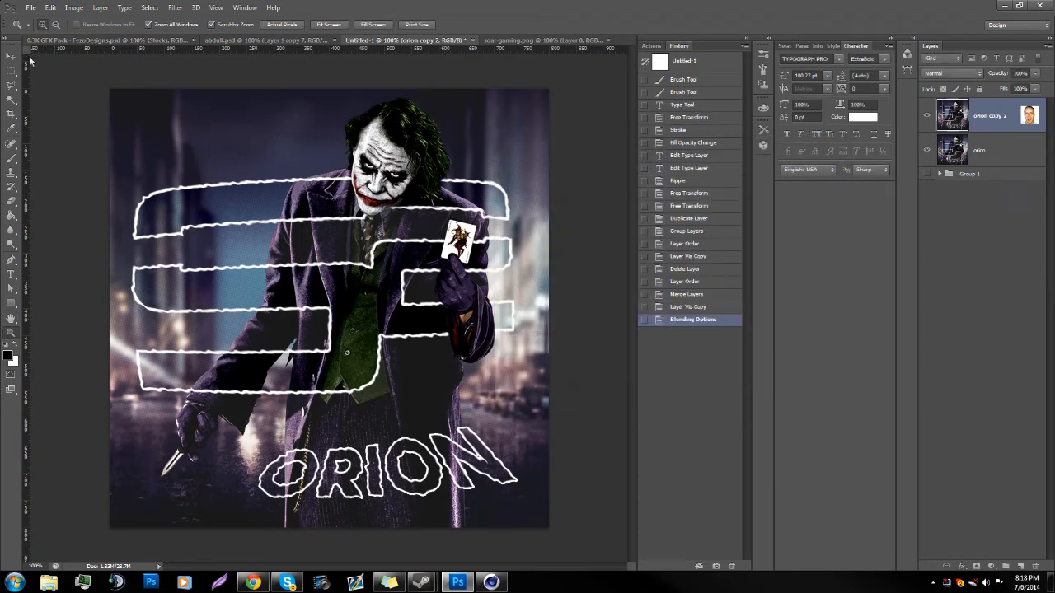
Step: Nudge the orion copy 2 layer a few pixels right and slightly up to offset its color channels
{"action": "left_click", "coordinate": [10, 57]}
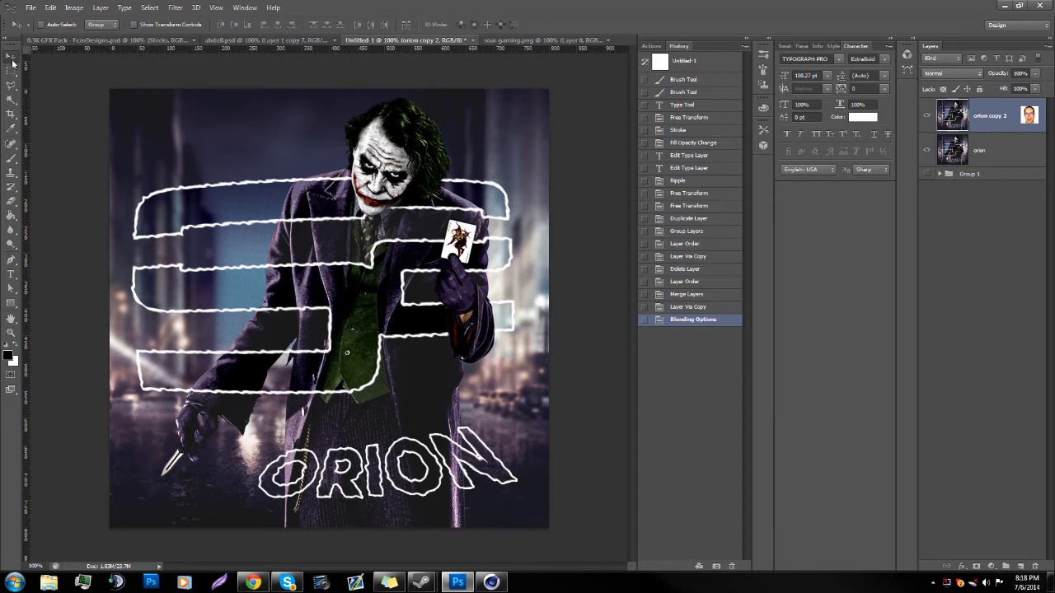
{"action": "key", "text": "Right"}
{"action": "key", "text": "Right"}
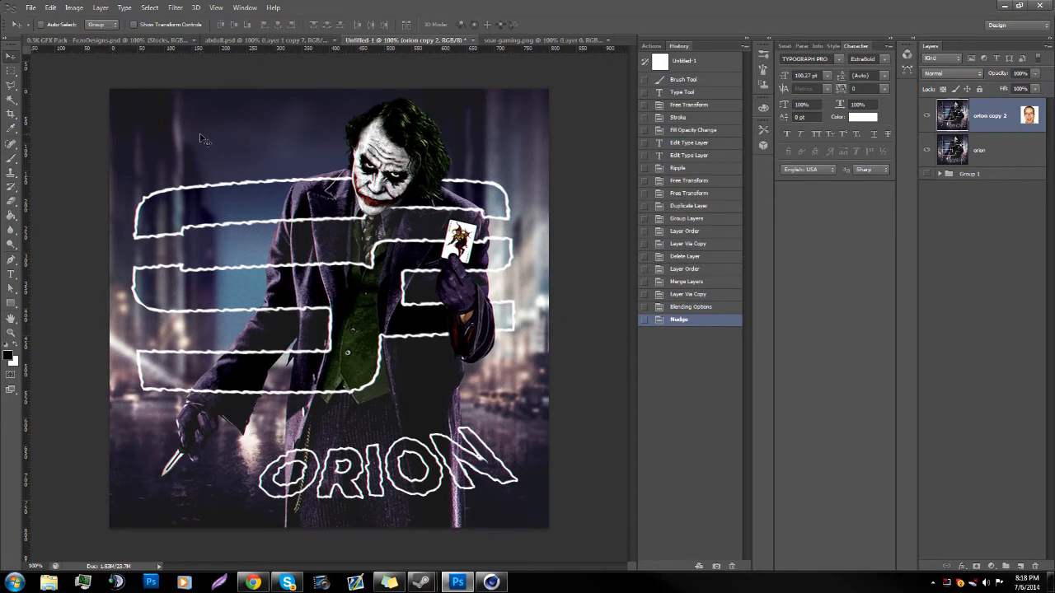
{"action": "key", "text": "Up"}
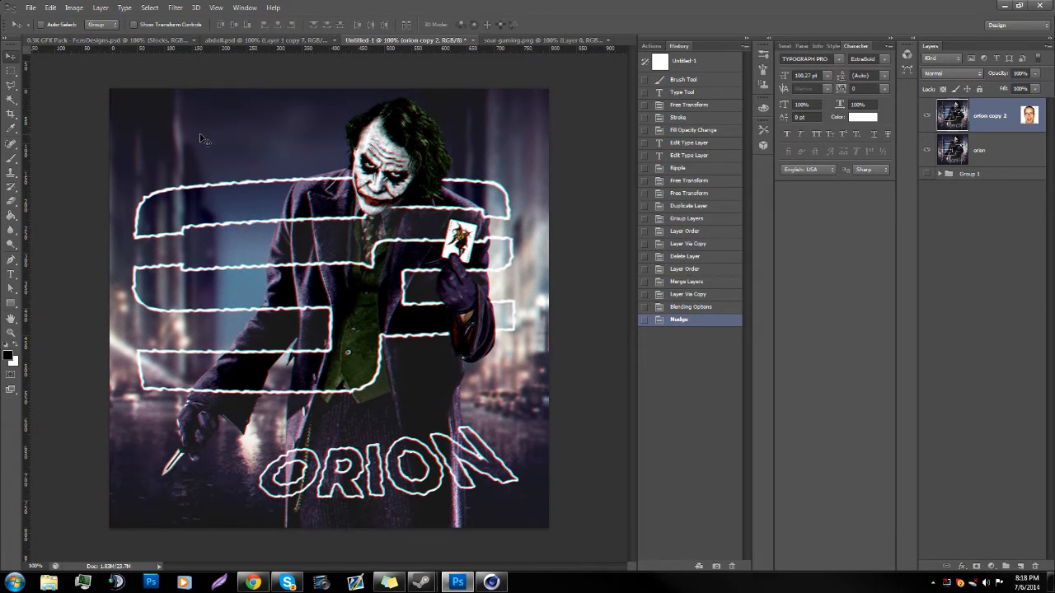
{"action": "key", "text": "Right"}
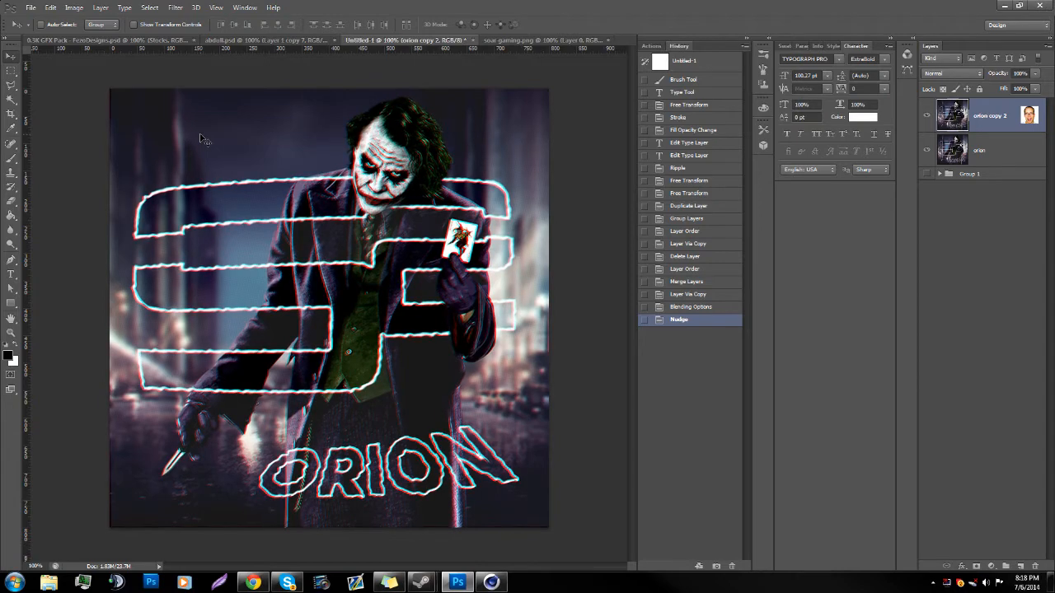
Step: Merge orion copy 2 with the orion layer beneath it
{"action": "left_click", "coordinate": [12, 334]}
{"action": "mouse_move", "coordinate": [333, 351]}
{"action": "left_mouse_down"}
{"action": "mouse_move", "coordinate": [317, 352]}
{"action": "mouse_move", "coordinate": [358, 356]}
{"action": "mouse_move", "coordinate": [333, 363]}
{"action": "left_mouse_up"}
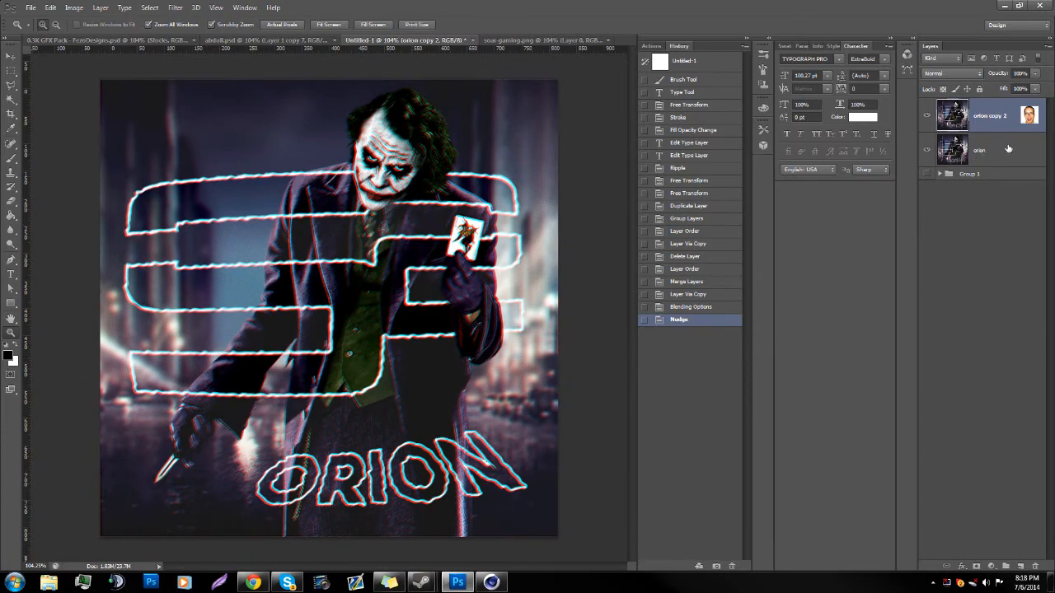
{"action": "left_click_drag", "start_coordinate": [343, 310], "coordinate": [345, 300]}
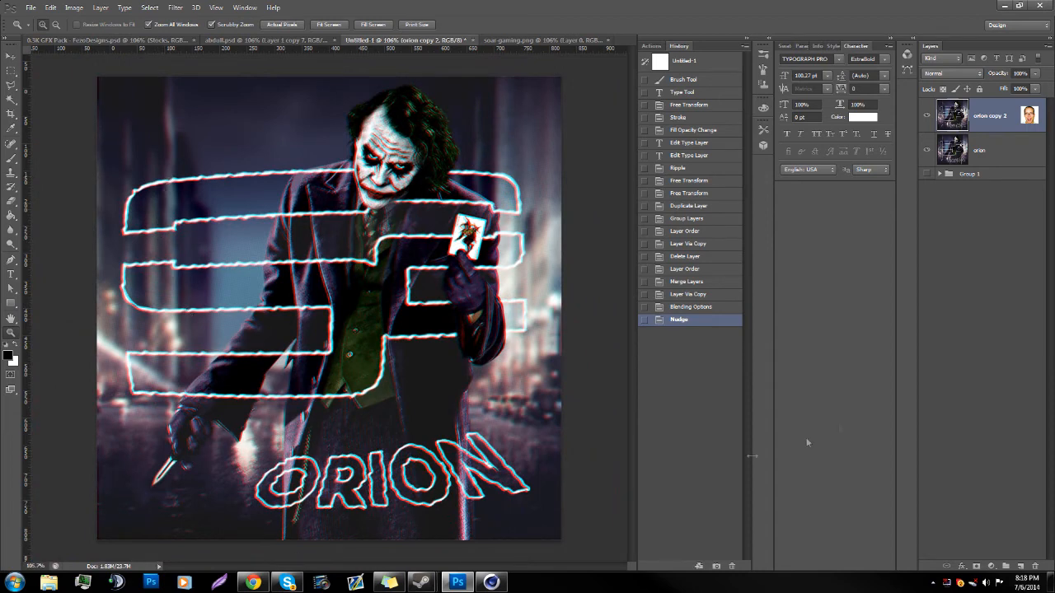
{"action": "right_click", "coordinate": [1010, 155]}
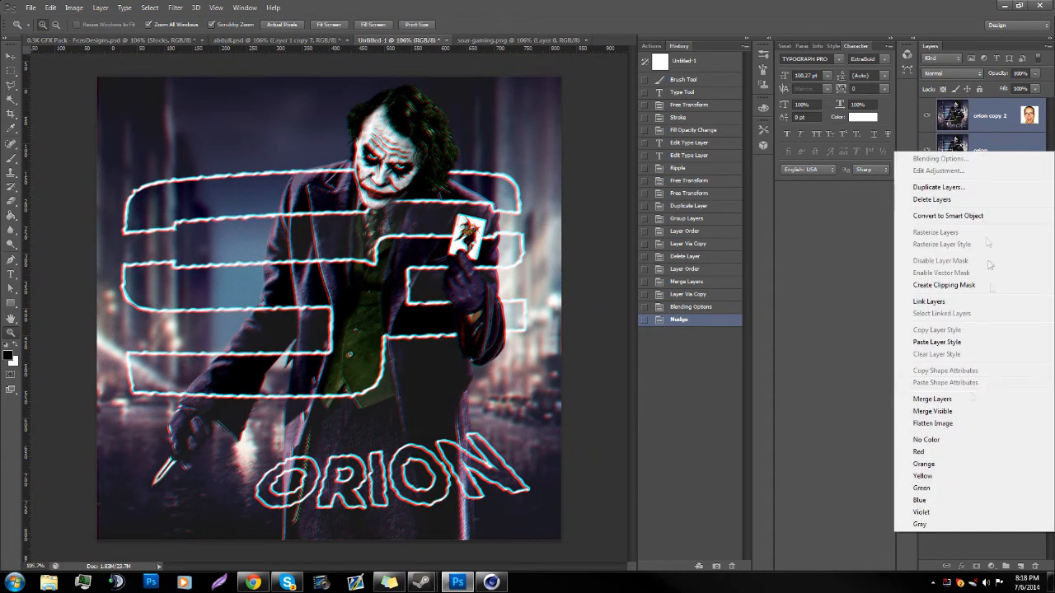
{"action": "left_click", "coordinate": [880, 403]}
{"action": "left_click", "coordinate": [1020, 137]}
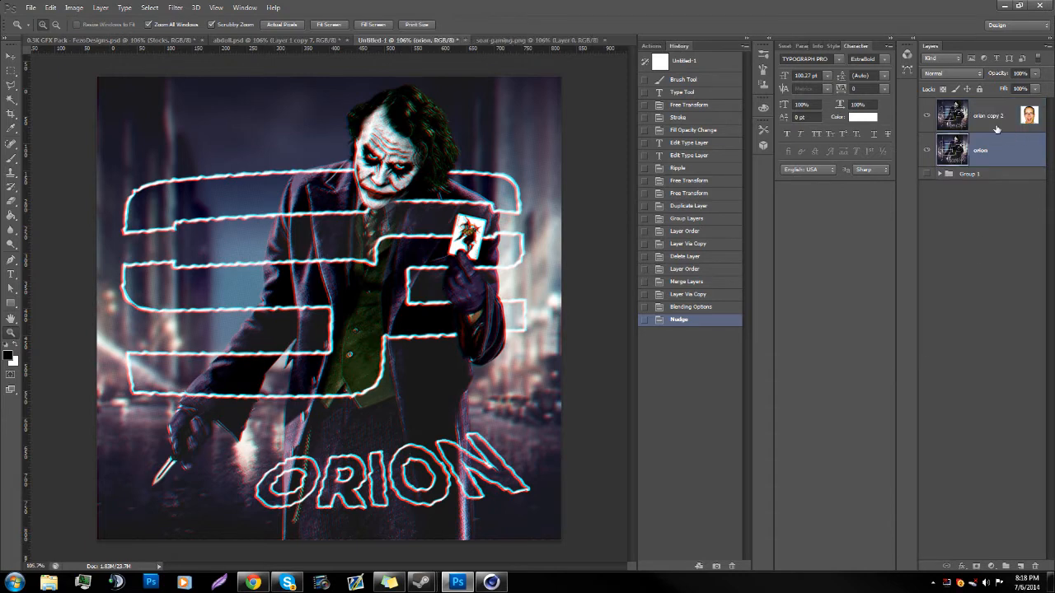
{"action": "left_click", "coordinate": [996, 130], "text": "ctrl"}
{"action": "right_click", "coordinate": [996, 129]}
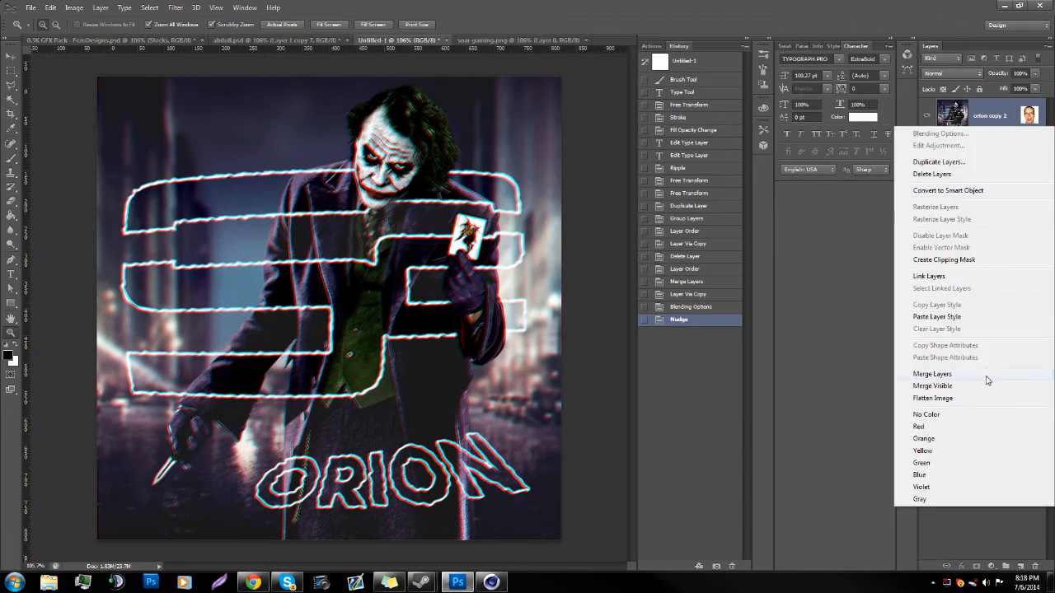
{"action": "left_click", "coordinate": [983, 372]}
Step: Duplicate the merged orion copy 2 layer and fit the whole canvas in view
{"action": "left_click_drag", "start_coordinate": [474, 366], "coordinate": [483, 363]}
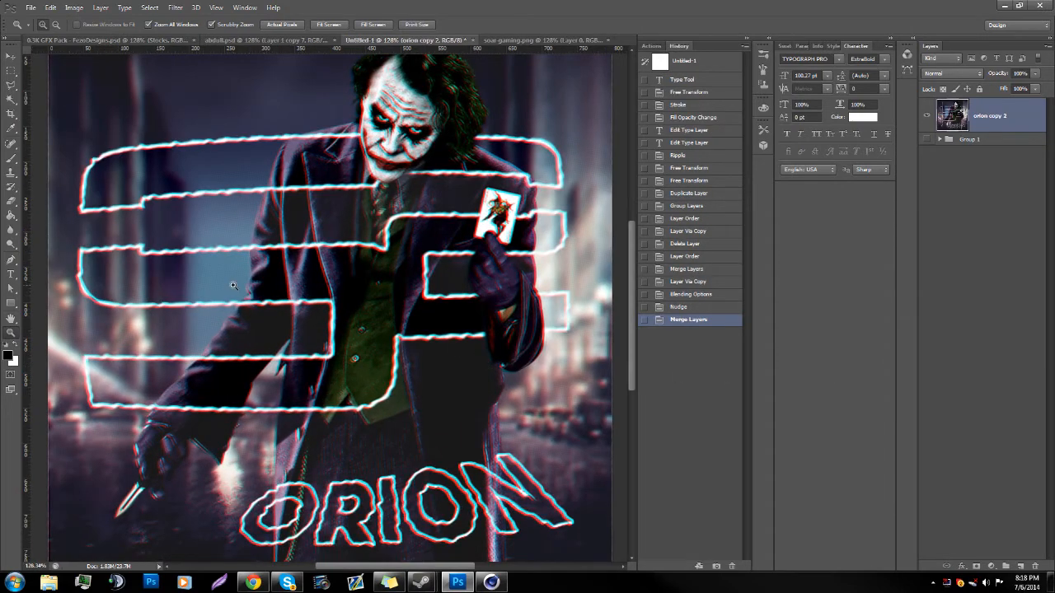
{"action": "key", "text": "ctrl+j"}
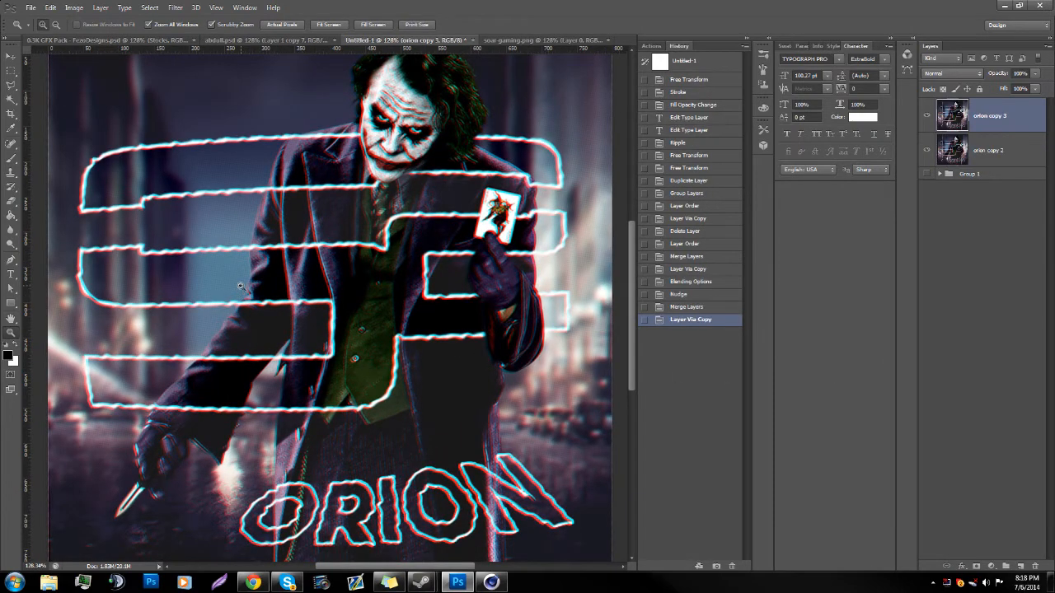
{"action": "left_click_drag", "start_coordinate": [144, 256], "coordinate": [107, 252]}
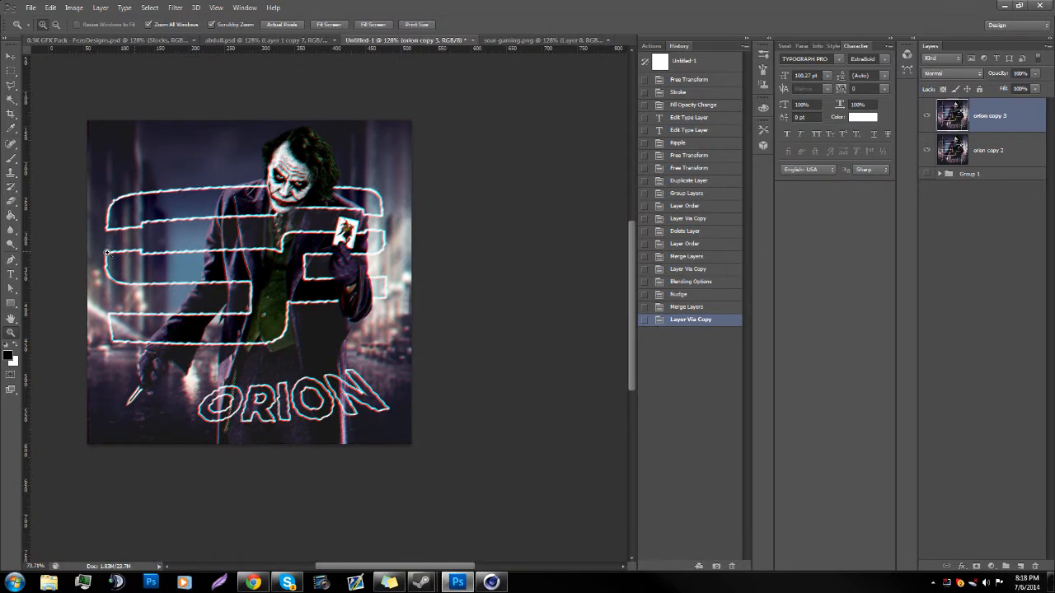
{"action": "key", "text": "ctrl+0"}
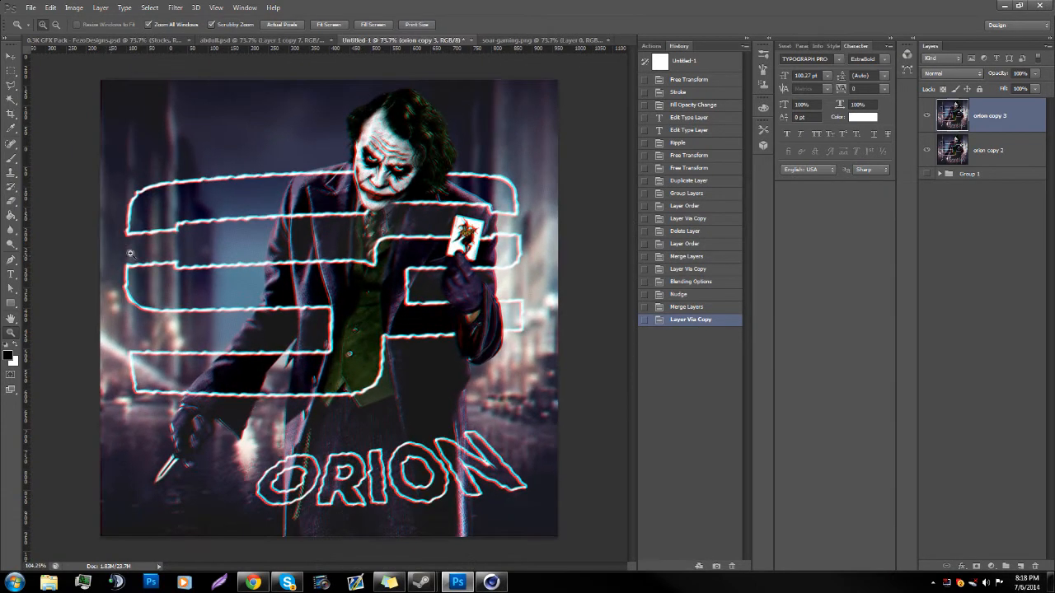
Step: Shift a thin horizontal strip across the upper logo at the Joker's mouth to the left with a rectangular marquee, and deselect it
{"action": "left_click", "coordinate": [11, 73]}
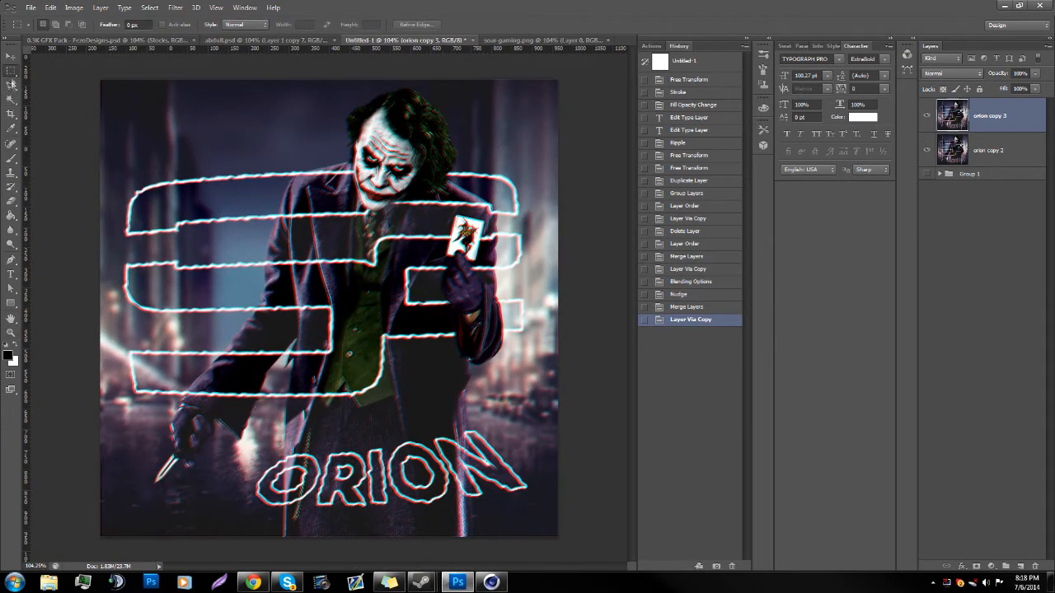
{"action": "left_click_drag", "start_coordinate": [116, 205], "coordinate": [517, 195]}
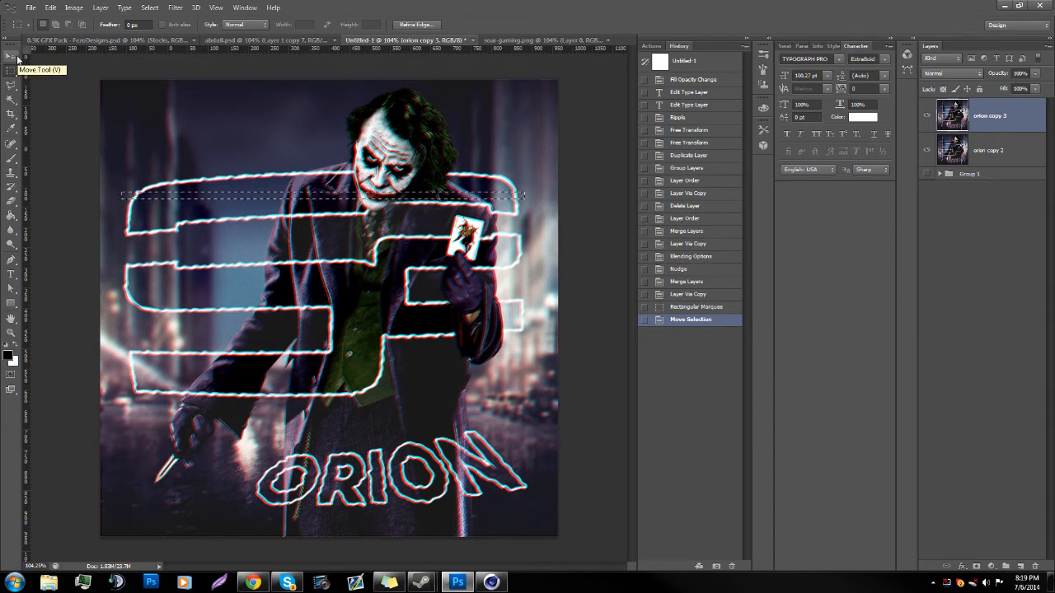
{"action": "left_click", "coordinate": [16, 58]}
{"action": "key", "text": "Left"}
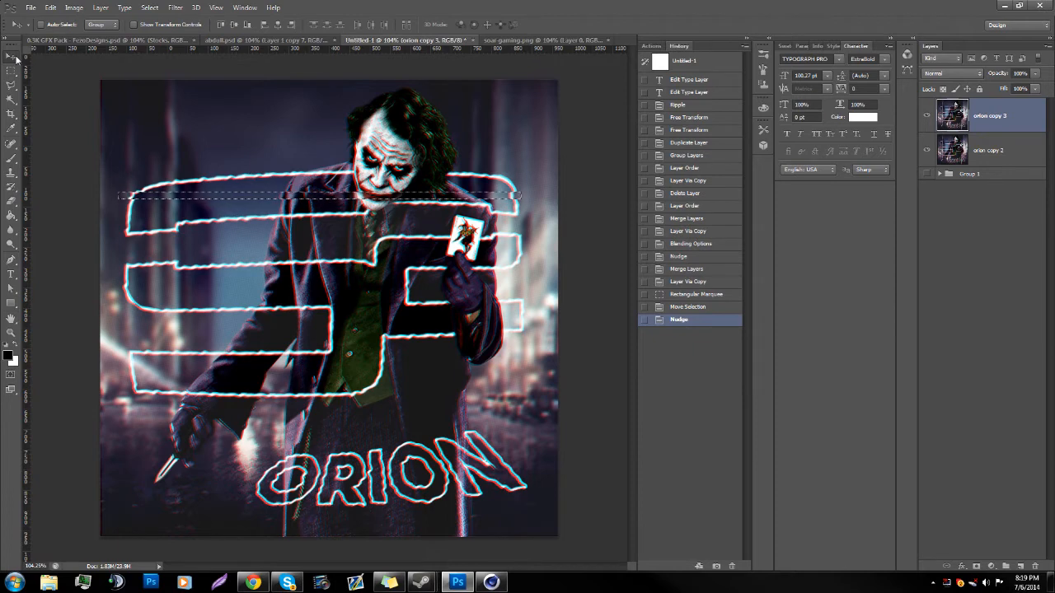
{"action": "key", "text": "ctrl+d"}
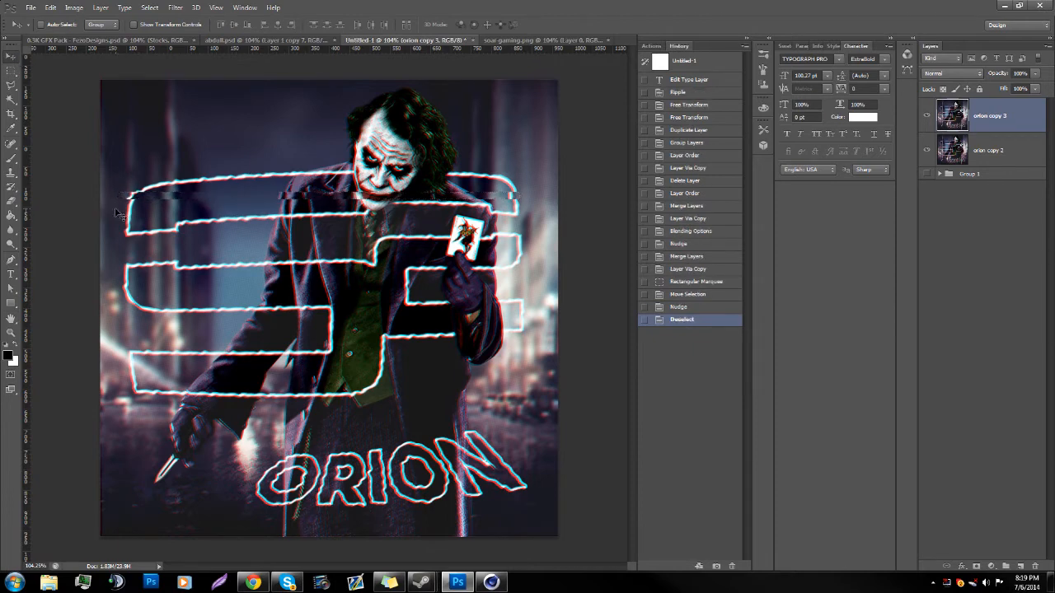
Step: Shift a thin rectangular strip across the middle of the logo, just below the card, to the right and deselect it
{"action": "key", "text": "m"}
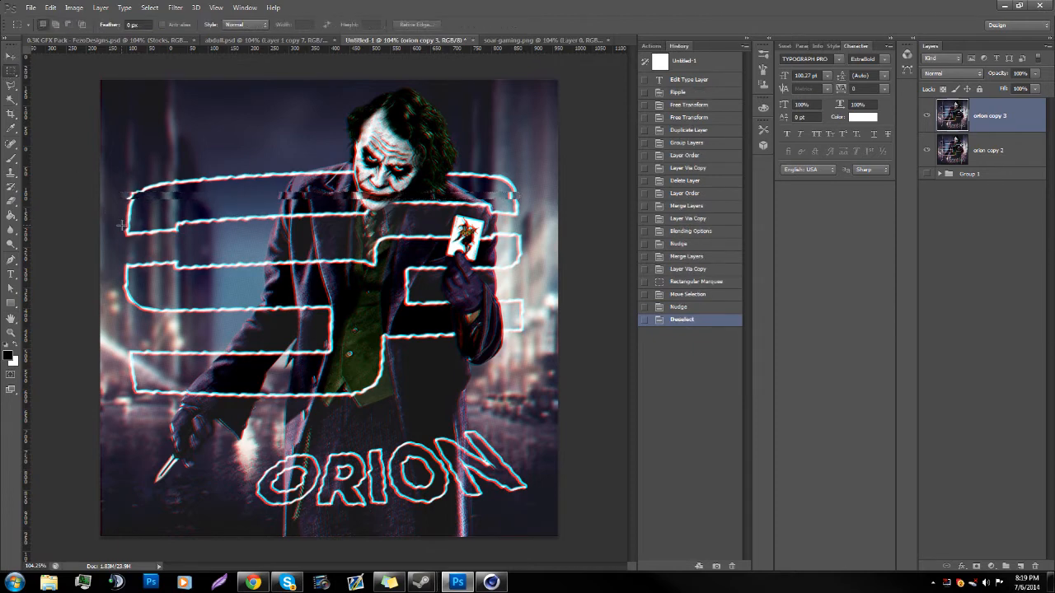
{"action": "left_click_drag", "start_coordinate": [126, 222], "coordinate": [373, 226]}
{"action": "key", "text": "ctrl+d"}
{"action": "left_click_drag", "start_coordinate": [123, 275], "coordinate": [546, 286]}
{"action": "left_click_drag", "start_coordinate": [275, 283], "coordinate": [267, 281]}
{"action": "left_click", "coordinate": [10, 60]}
{"action": "key", "text": "Right"}
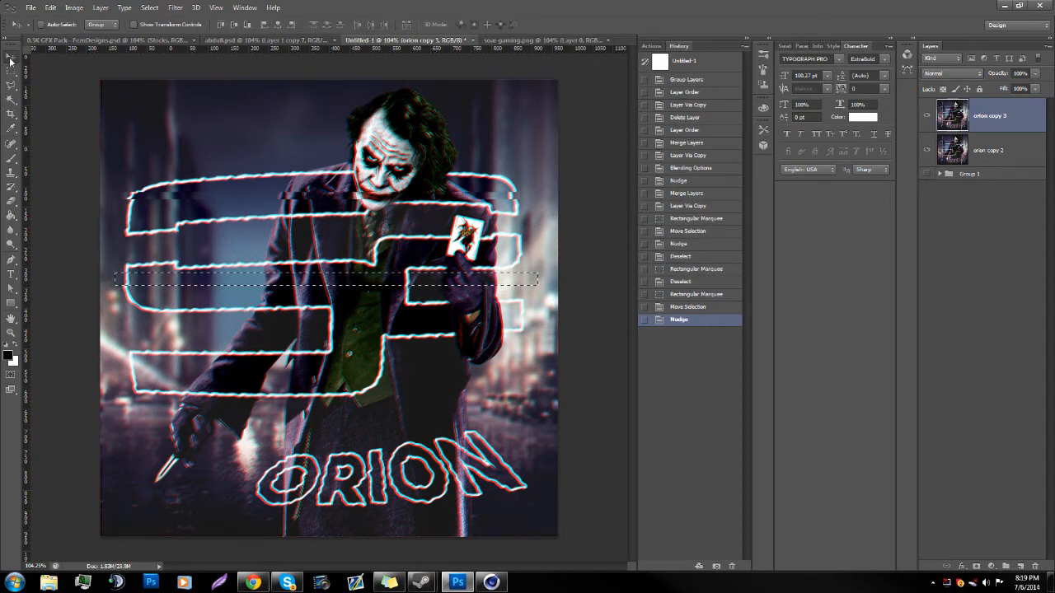
{"action": "key", "text": "ctrl+d"}
{"action": "left_click", "coordinate": [10, 71]}
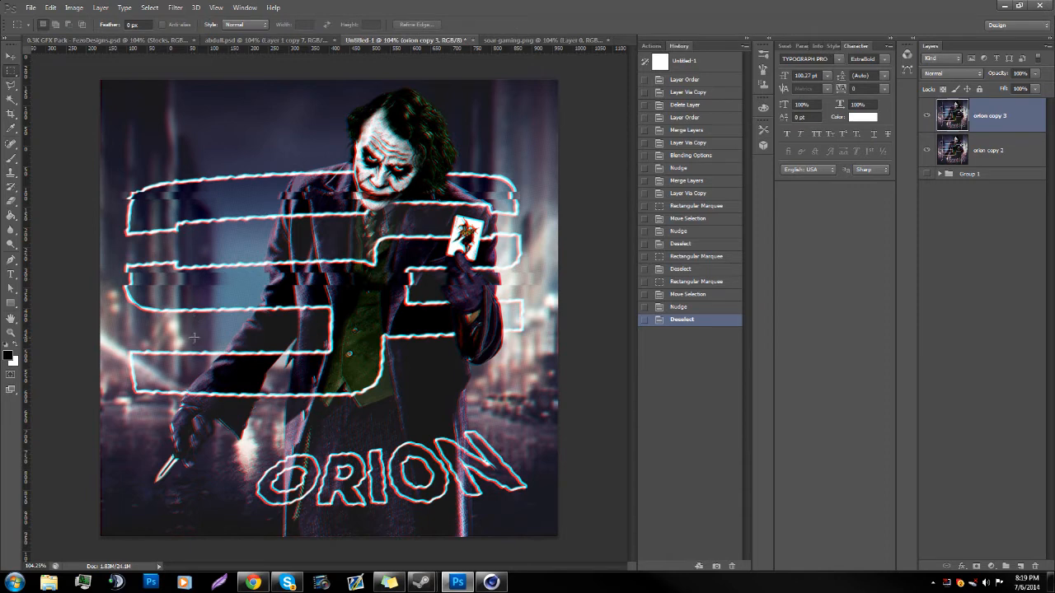
Step: Shift a rectangular strip across the right half of the logo, just below the gloved hand holding the card, to the left and deselect it
{"action": "left_click_drag", "start_coordinate": [201, 332], "coordinate": [561, 338]}
{"action": "key", "text": "ctrl+d"}
{"action": "left_click_drag", "start_coordinate": [307, 320], "coordinate": [554, 342]}
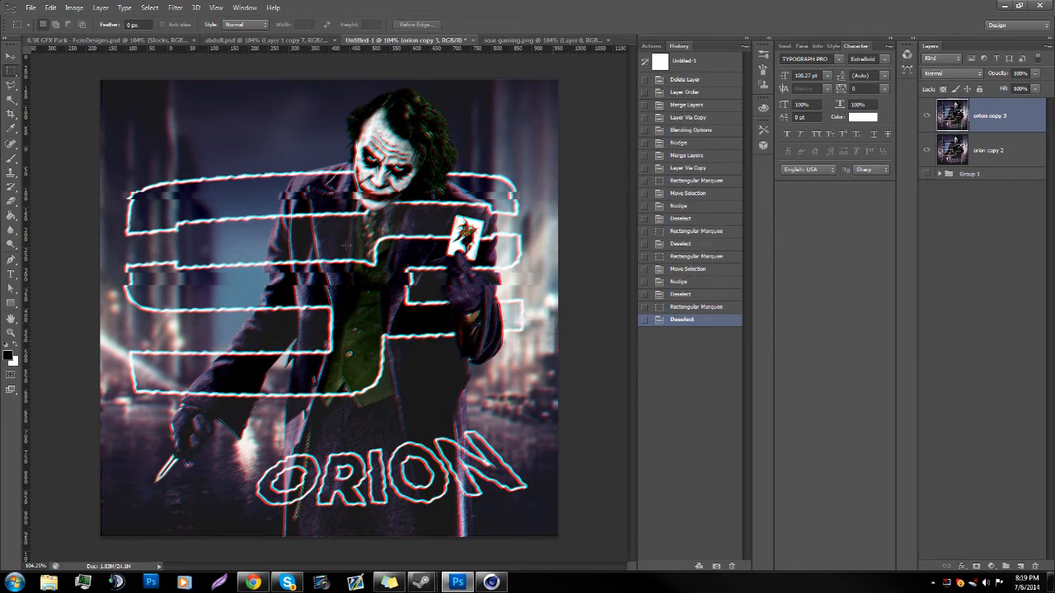
{"action": "left_click", "coordinate": [12, 60]}
{"action": "key", "text": "Left"}
{"action": "key", "text": "Left"}
{"action": "key", "text": "Left"}
{"action": "key", "text": "Left"}
{"action": "key", "text": "Left"}
{"action": "key", "text": "Left"}
{"action": "key", "text": "Left"}
{"action": "key", "text": "Left"}
{"action": "key", "text": "Left"}
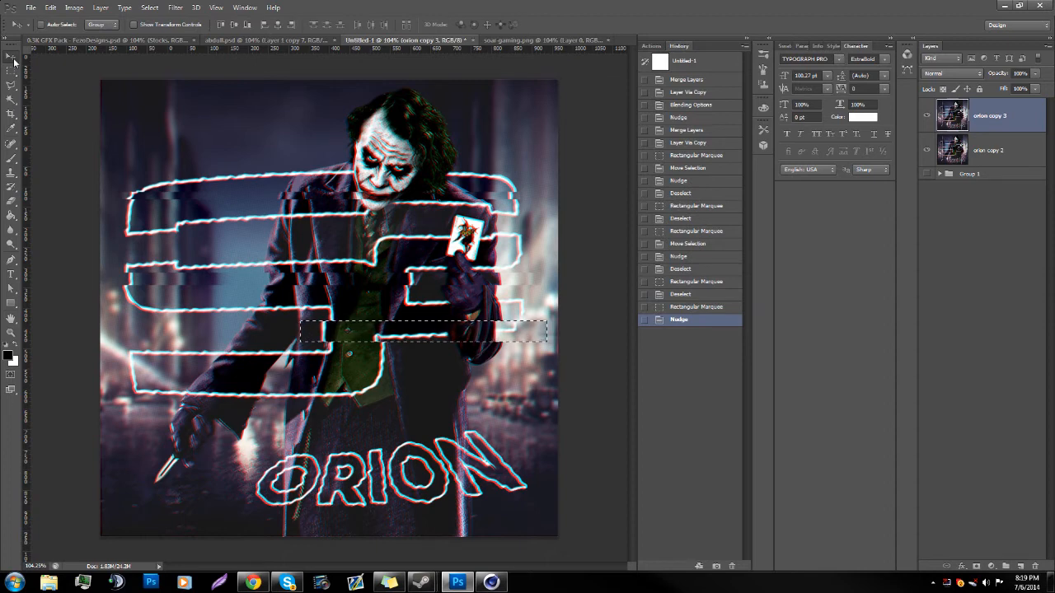
{"action": "key", "text": "ctrl+d"}
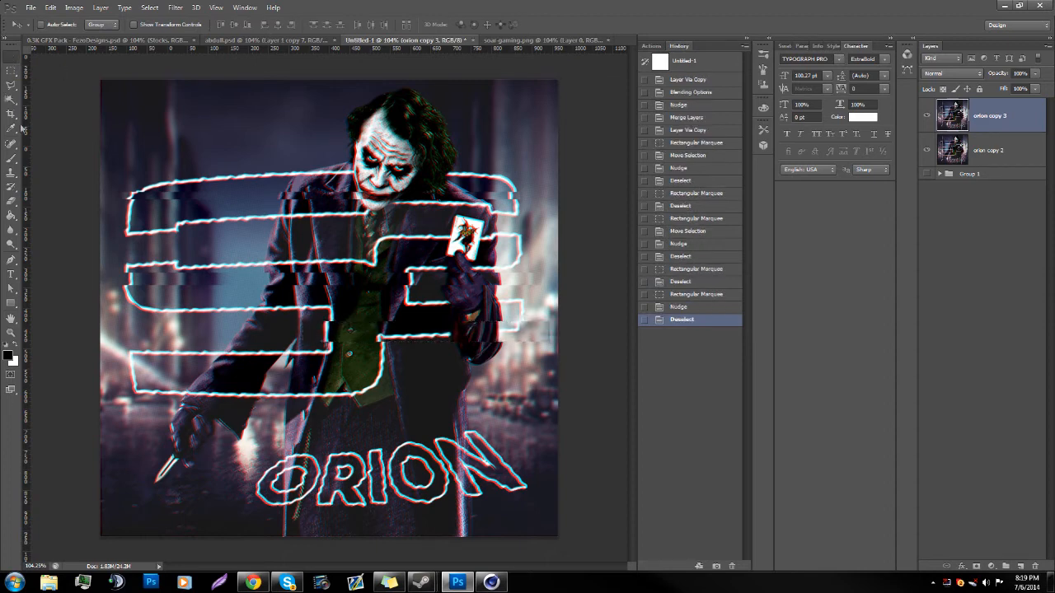
Step: Shift a very thin rectangular strip through the lower half of the logo's bottom bar to the right and deselect it
{"action": "left_click", "coordinate": [11, 71]}
{"action": "left_click_drag", "start_coordinate": [123, 378], "coordinate": [396, 381]}
{"action": "left_click", "coordinate": [136, 383]}
{"action": "left_click_drag", "start_coordinate": [129, 383], "coordinate": [409, 386]}
{"action": "left_click", "coordinate": [9, 58]}
{"action": "key", "text": "Right"}
{"action": "key", "text": "Right"}
{"action": "key", "text": "Right"}
{"action": "key", "text": "Right"}
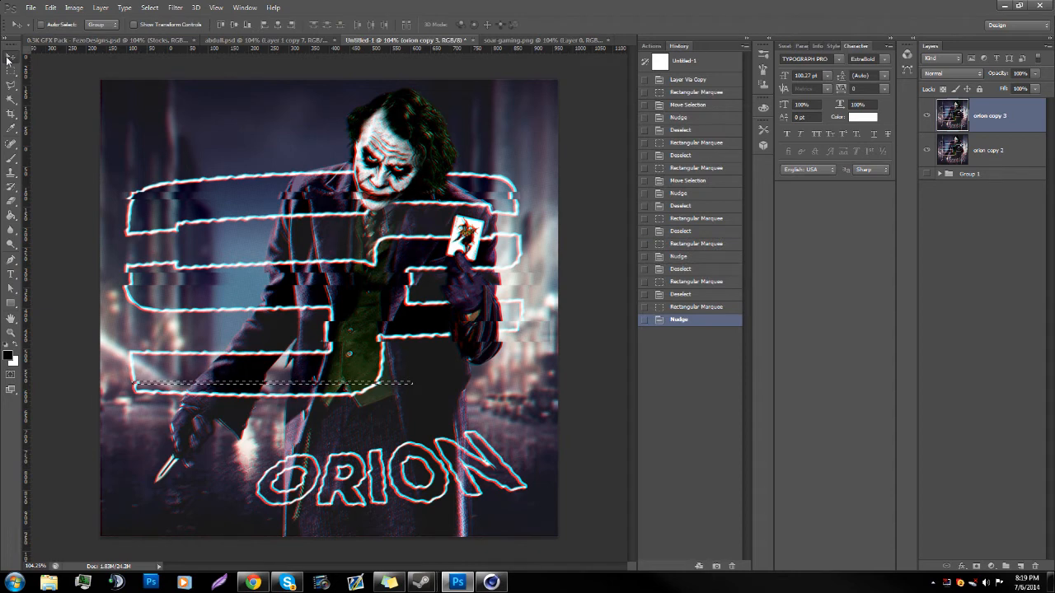
{"action": "key", "text": "ctrl+d"}
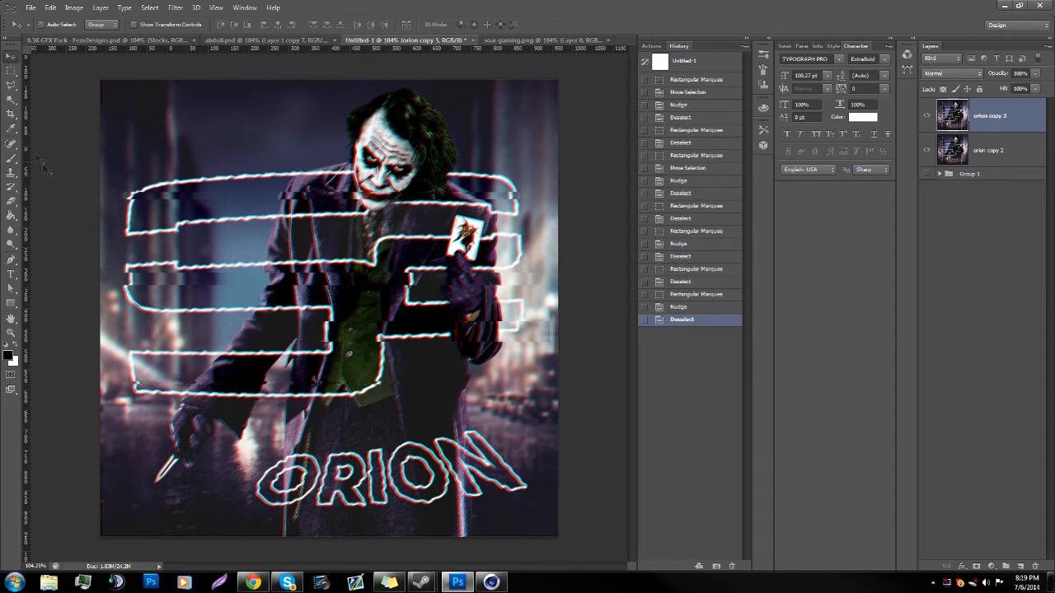
Step: Shift a very thin rectangular strip through the upper half of the logo's bottom bar to the left and deselect it
{"action": "left_click", "coordinate": [11, 71]}
{"action": "left_click_drag", "start_coordinate": [122, 368], "coordinate": [418, 370]}
{"action": "left_click", "coordinate": [11, 56]}
{"action": "key", "text": "Left"}
{"action": "key", "text": "Left"}
{"action": "key", "text": "Left"}
{"action": "key", "text": "Left"}
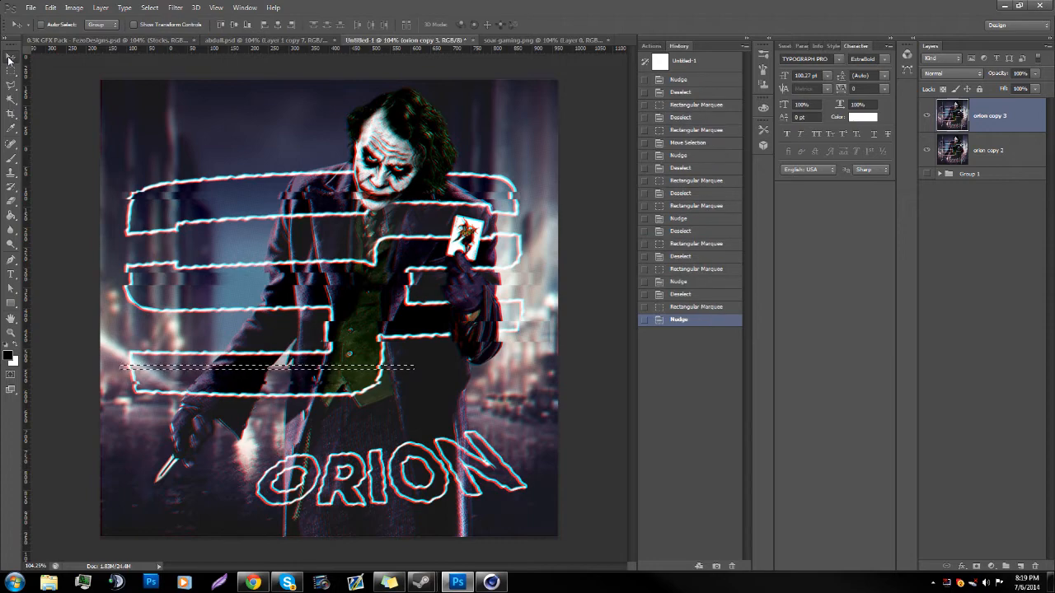
{"action": "key", "text": "ctrl+d"}
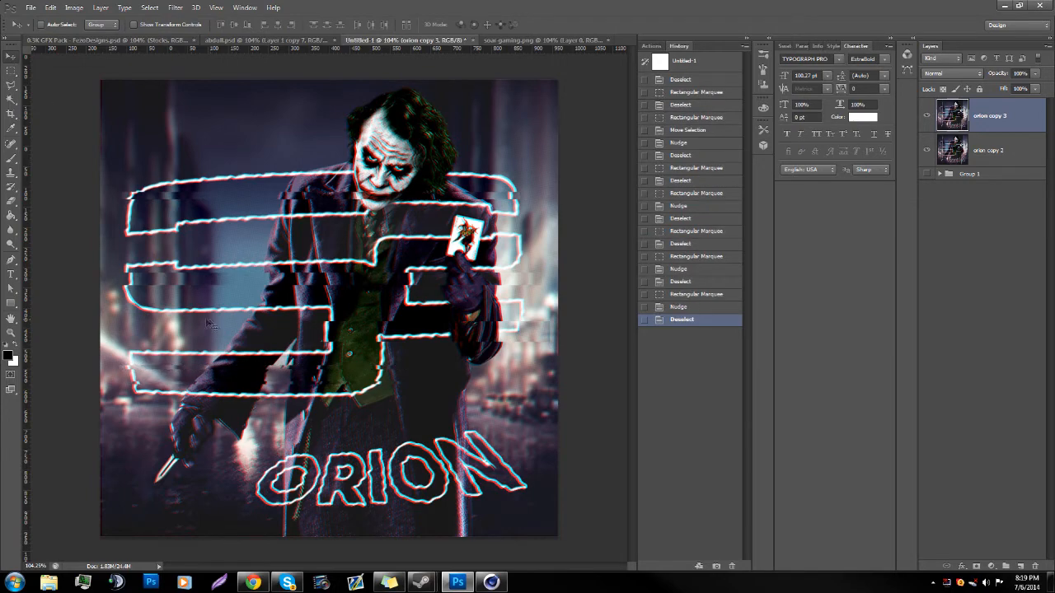
Step: Draw a thin closed curved path with the Pen tool across the upper part of the ORION letters, extending past both ends
{"action": "left_click", "coordinate": [11, 333]}
{"action": "left_click_drag", "start_coordinate": [435, 541], "coordinate": [536, 524]}
{"action": "scroll", "coordinate": [497, 525], "scroll_direction": "down", "scroll_amount": 1}
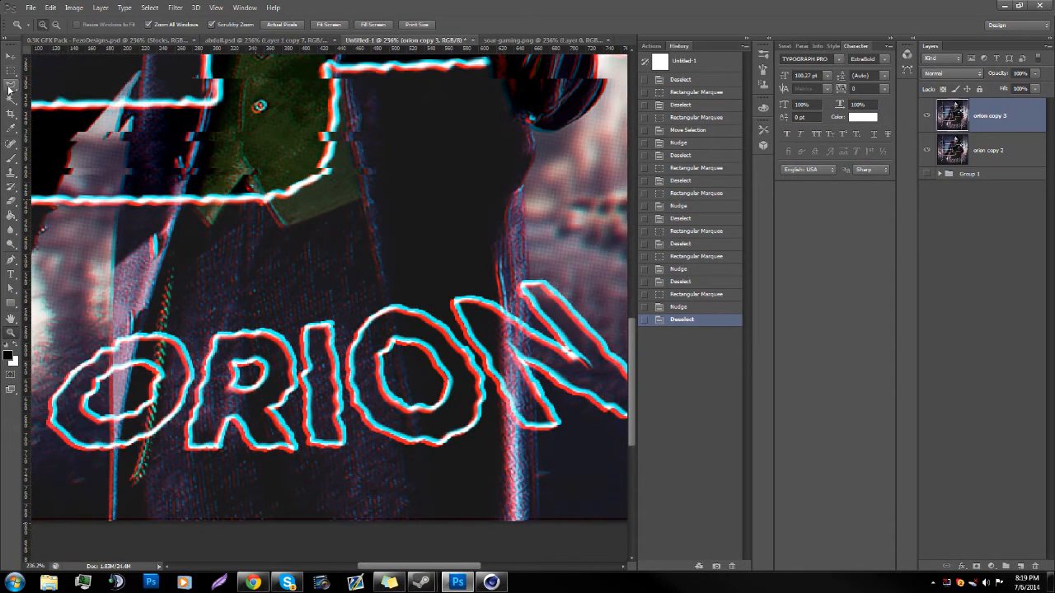
{"action": "left_click", "coordinate": [9, 85]}
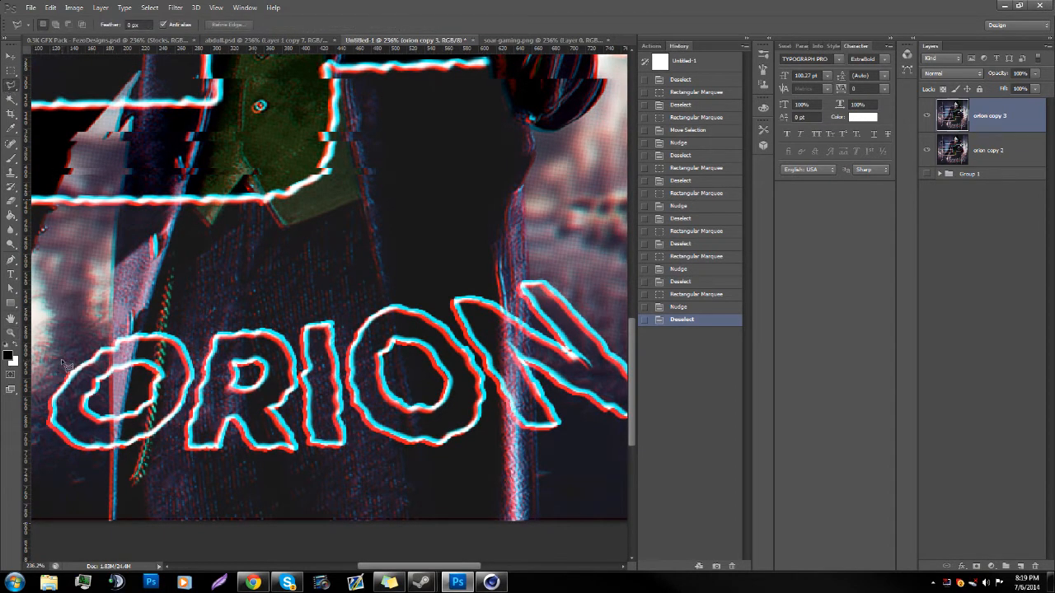
{"action": "left_click", "coordinate": [10, 260]}
{"action": "left_click", "coordinate": [60, 360]}
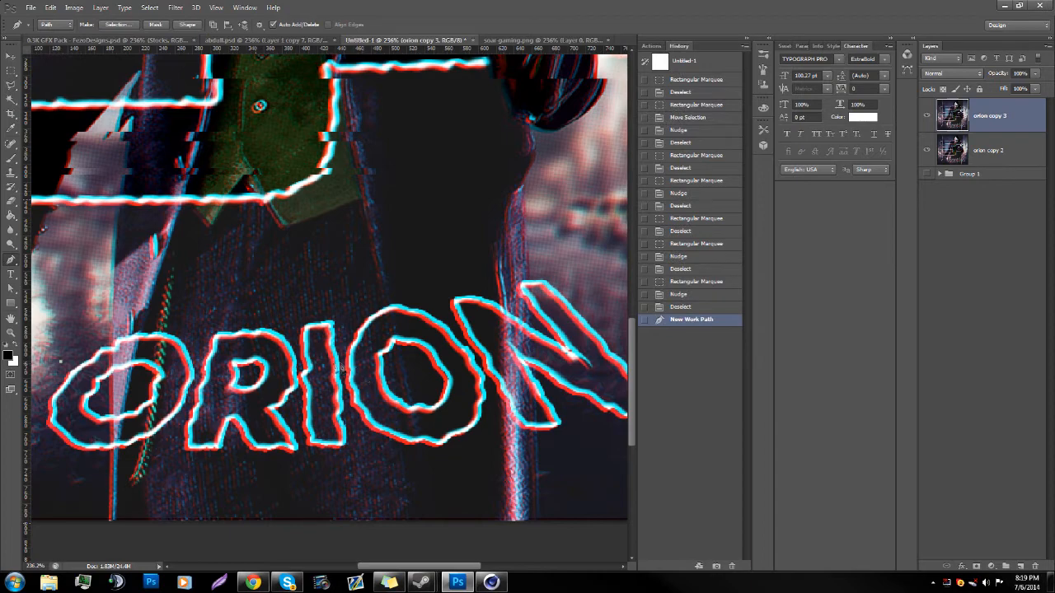
{"action": "left_click_drag", "start_coordinate": [613, 278], "coordinate": [598, 244]}
{"action": "left_click", "coordinate": [526, 318]}
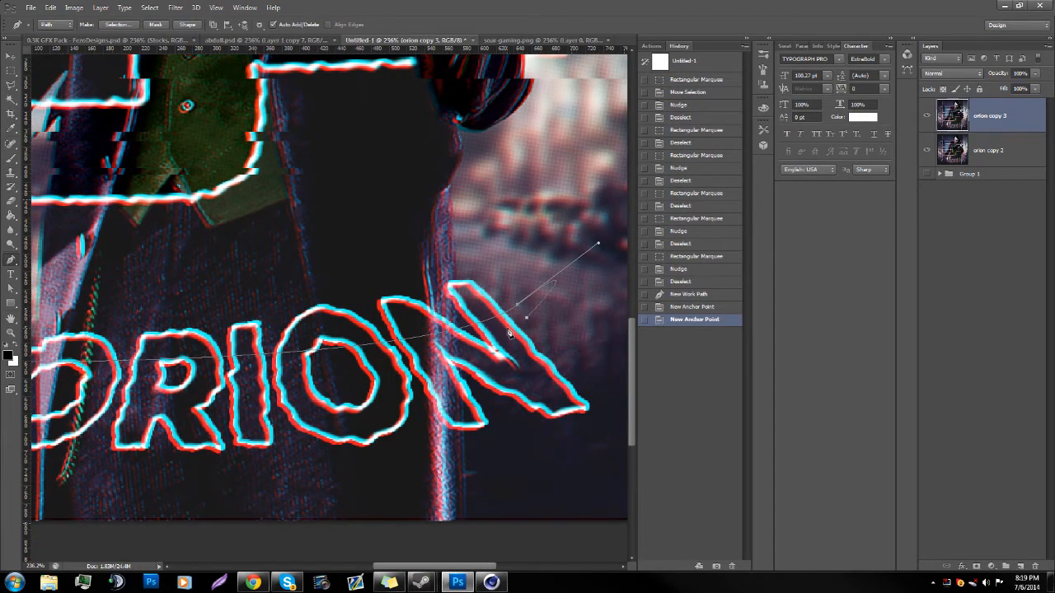
{"action": "left_click_drag", "start_coordinate": [376, 567], "coordinate": [356, 568]}
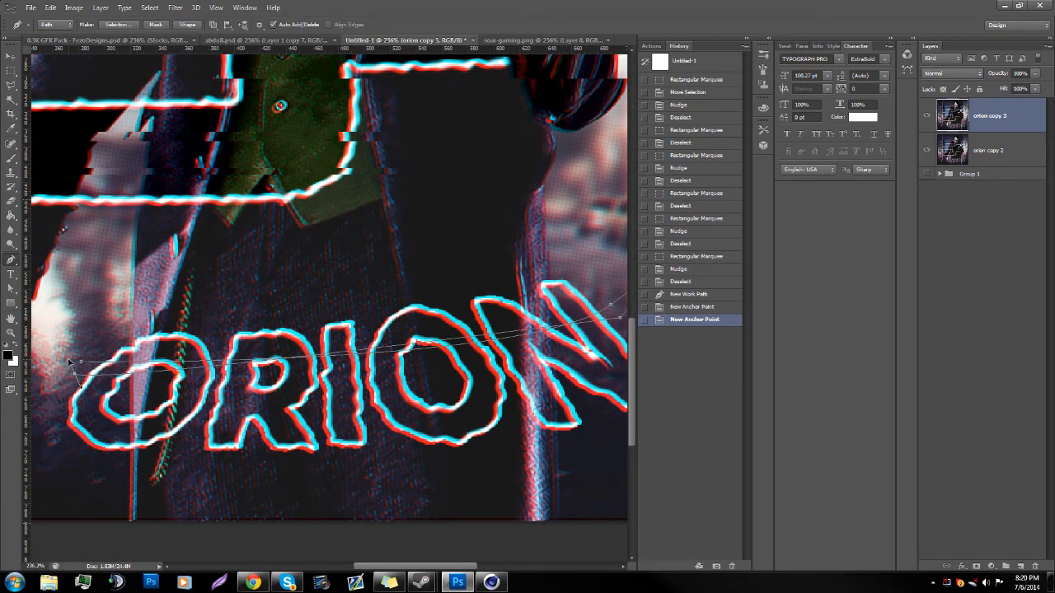
{"action": "left_click_drag", "start_coordinate": [33, 308], "coordinate": [88, 313]}
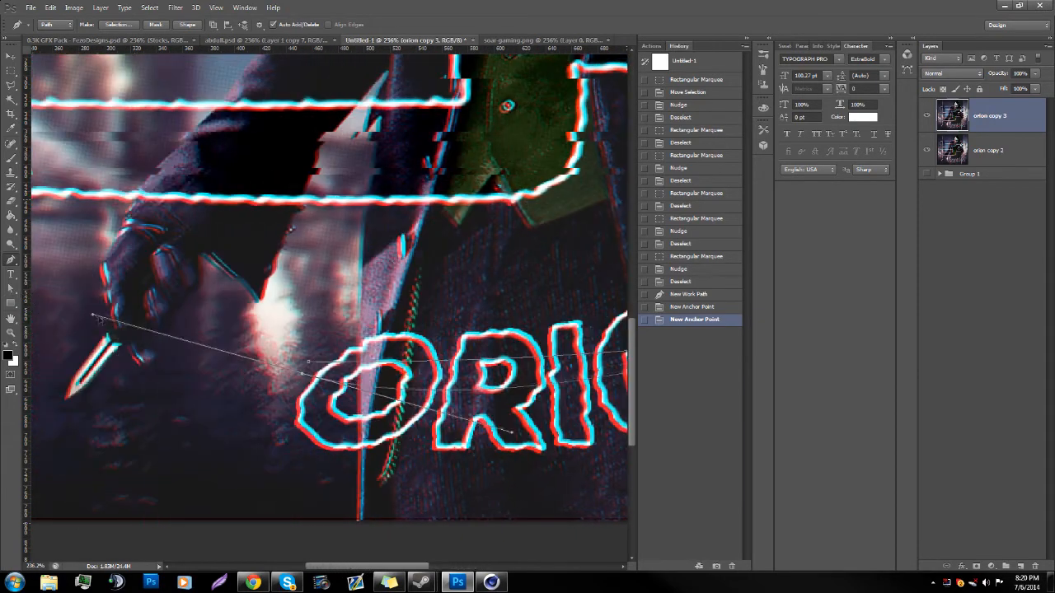
{"action": "left_click", "coordinate": [251, 350]}
{"action": "left_click", "coordinate": [279, 355]}
{"action": "left_click", "coordinate": [309, 361]}
Step: Convert the curved path to a selection and shift that strip of the ORION text slightly to the left
{"action": "right_click", "coordinate": [385, 370]}
{"action": "left_click", "coordinate": [422, 165]}
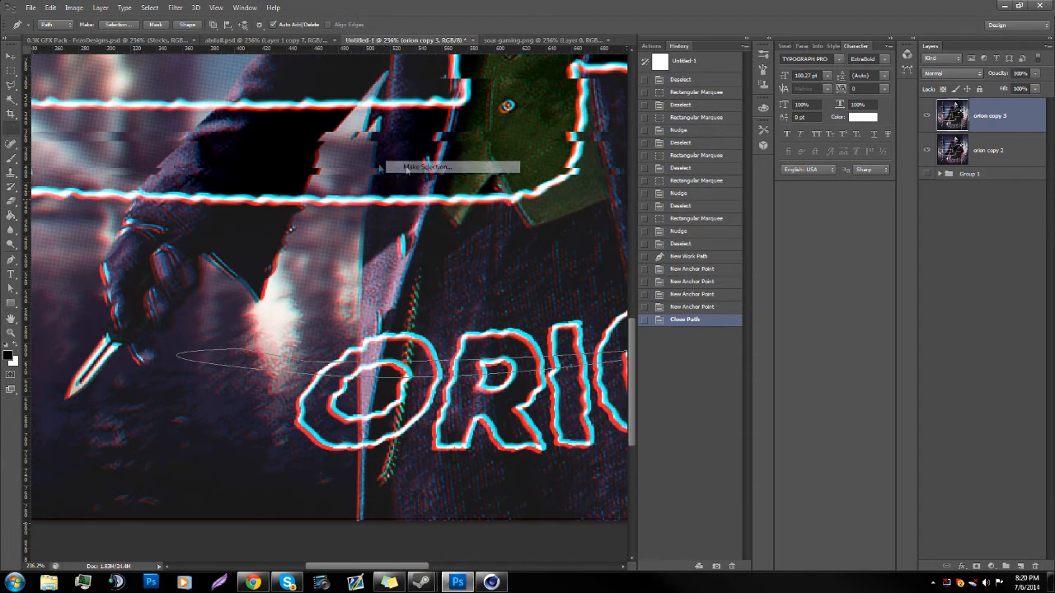
{"action": "key", "text": "Return"}
{"action": "left_click", "coordinate": [8, 62]}
{"action": "key", "text": "Right"}
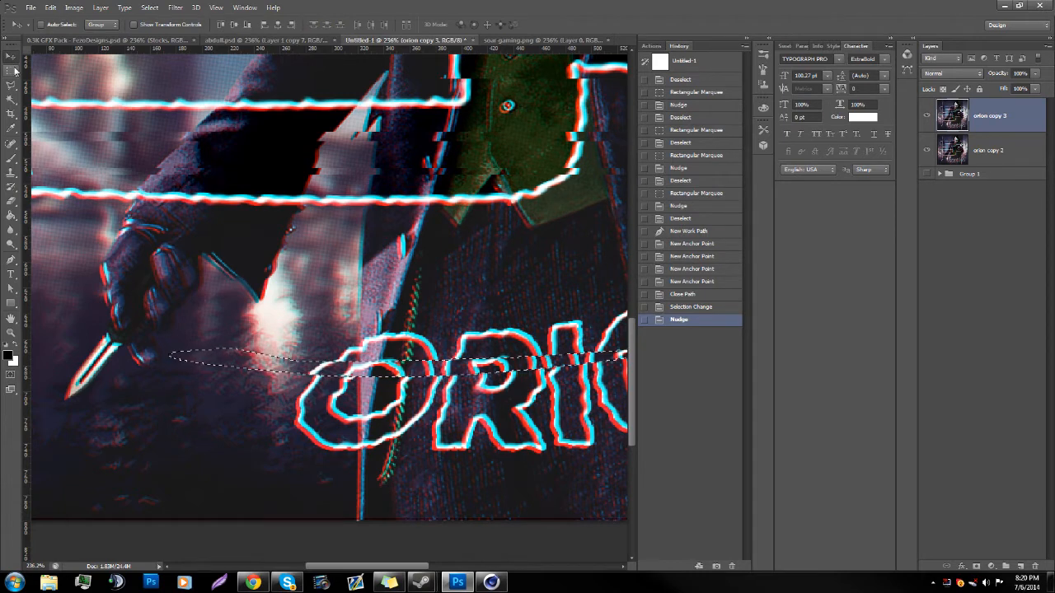
Step: Move only the curved selection outline down to the middle of the ORION letters with Transform Selection
{"action": "left_click", "coordinate": [12, 71]}
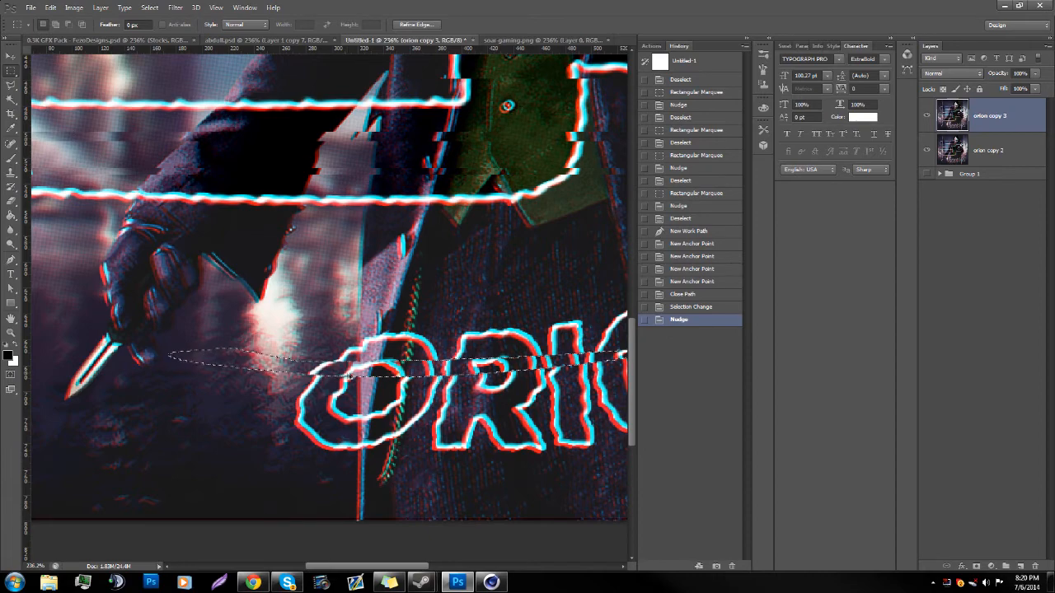
{"action": "left_click_drag", "start_coordinate": [352, 379], "coordinate": [372, 404]}
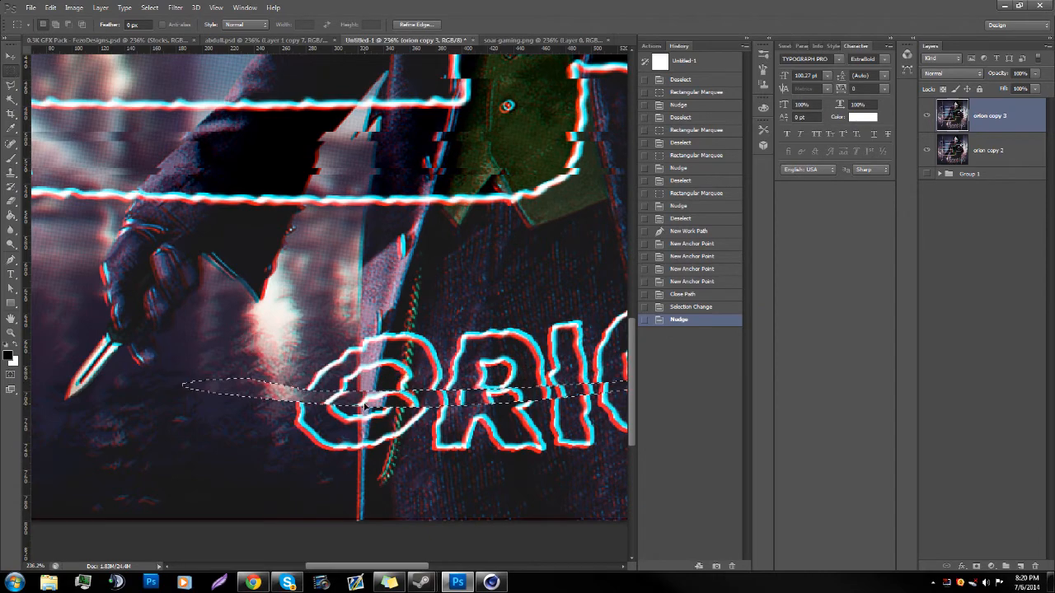
{"action": "key", "text": "ctrl+z"}
{"action": "right_click", "coordinate": [361, 376]}
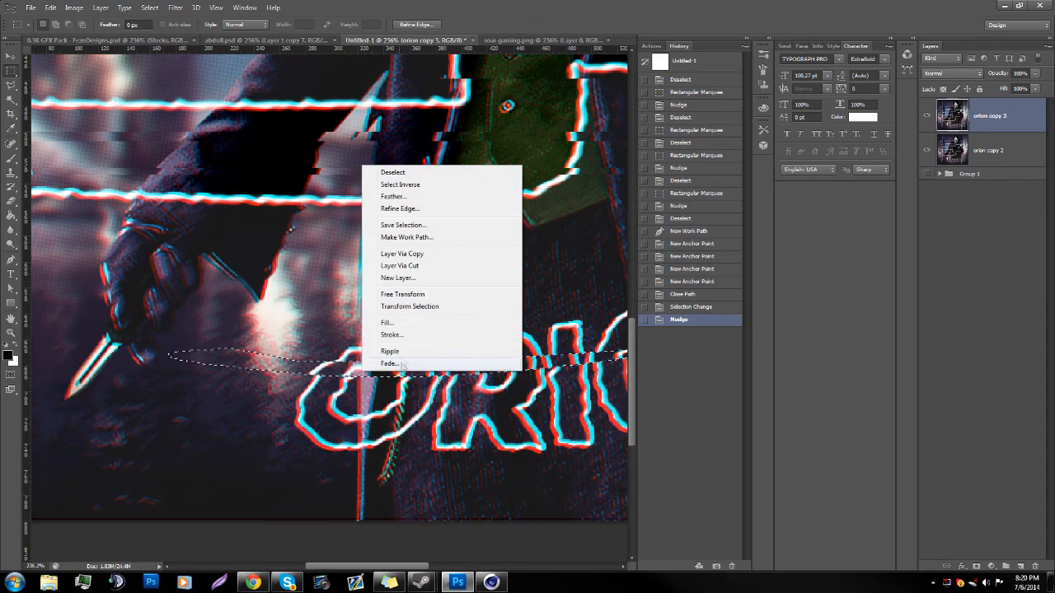
{"action": "left_click", "coordinate": [403, 306]}
{"action": "left_click_drag", "start_coordinate": [388, 372], "coordinate": [399, 400]}
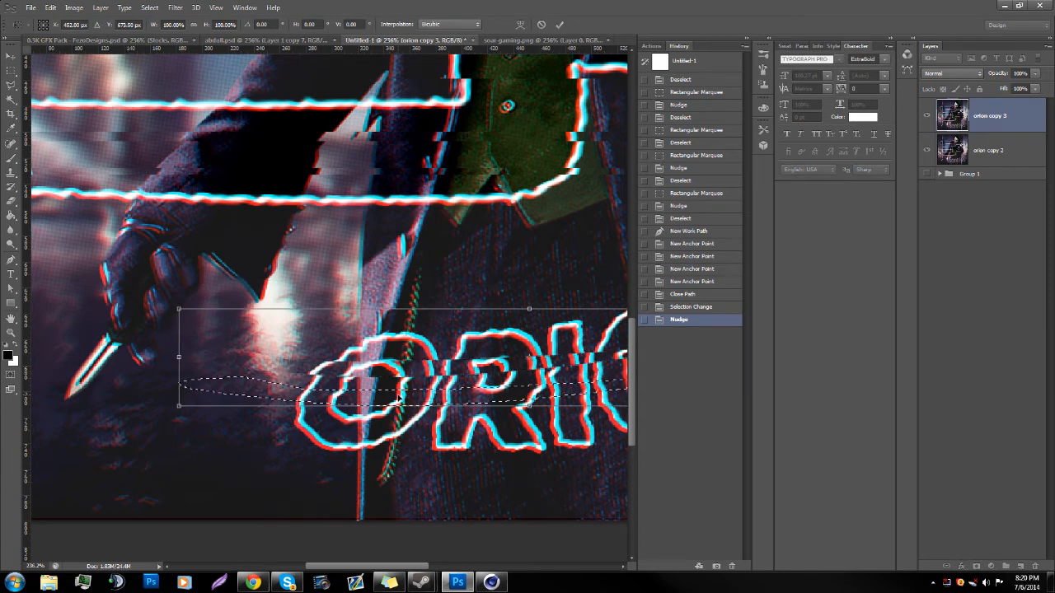
{"action": "key", "text": "Return"}
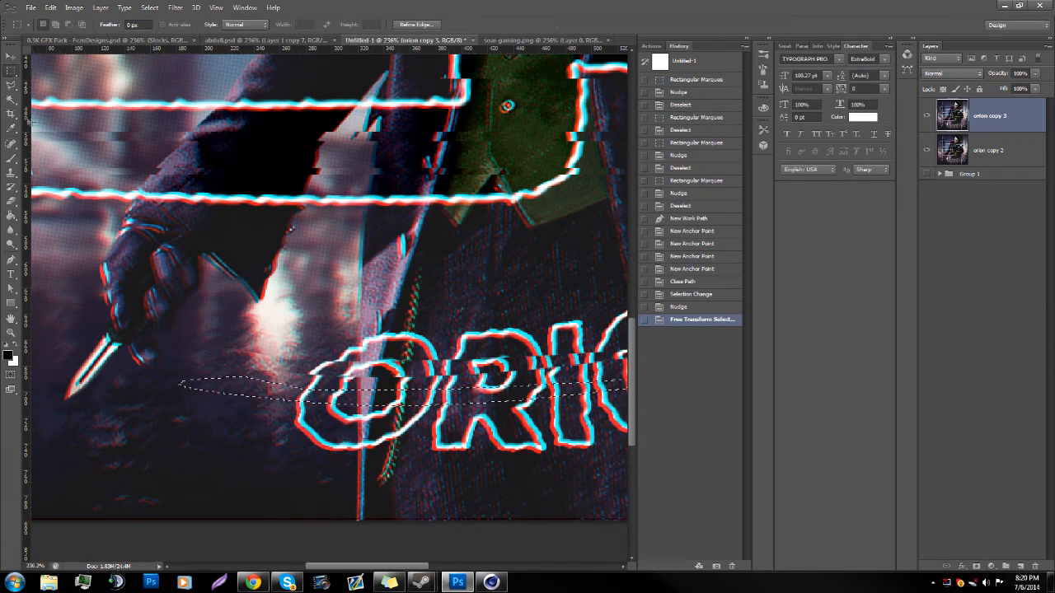
Step: Shift the curved strip through the middle of the ORION letters to the right and deselect it
{"action": "left_click", "coordinate": [10, 60]}
{"action": "key", "text": "Right"}
{"action": "key", "text": "Right"}
{"action": "key", "text": "Right"}
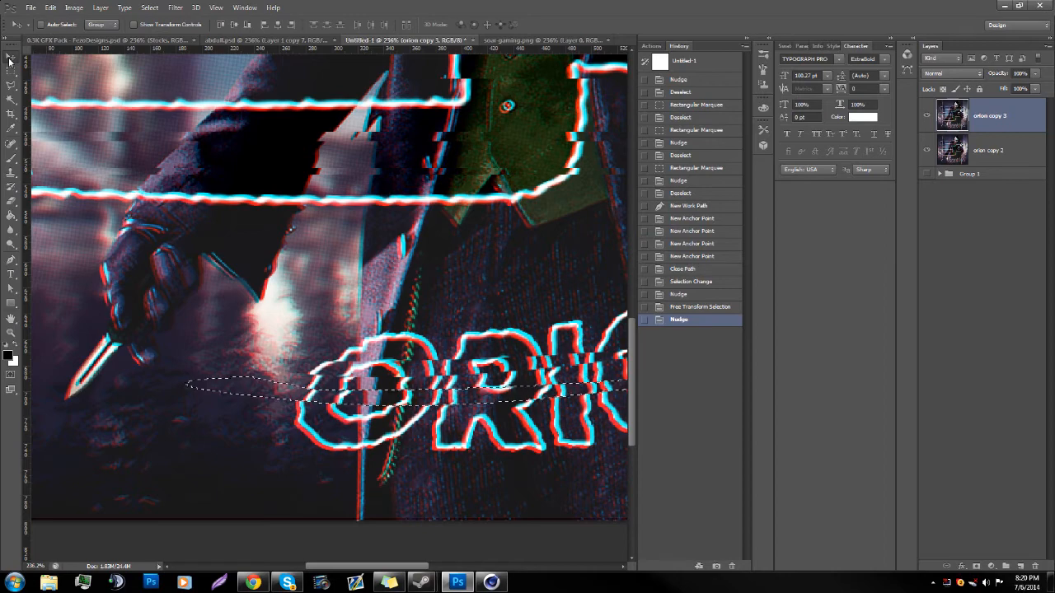
{"action": "key", "text": "ctrl+d"}
Step: Step back in the history to the state right after the first curved strip of ORION was shifted
{"action": "double_click", "coordinate": [11, 333]}
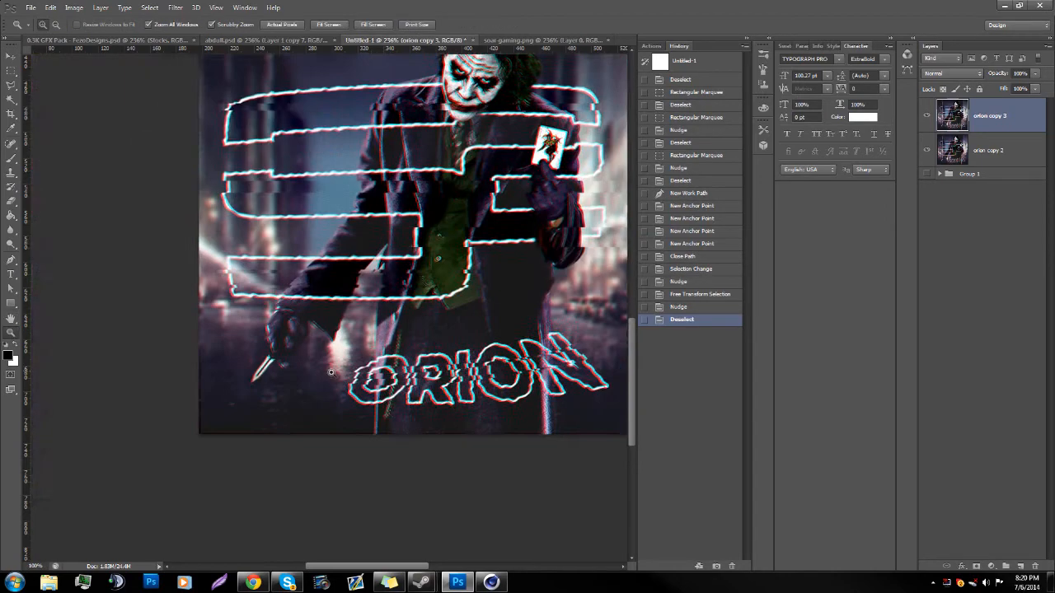
{"action": "scroll", "coordinate": [692, 247], "scroll_direction": "up", "scroll_amount": 1}
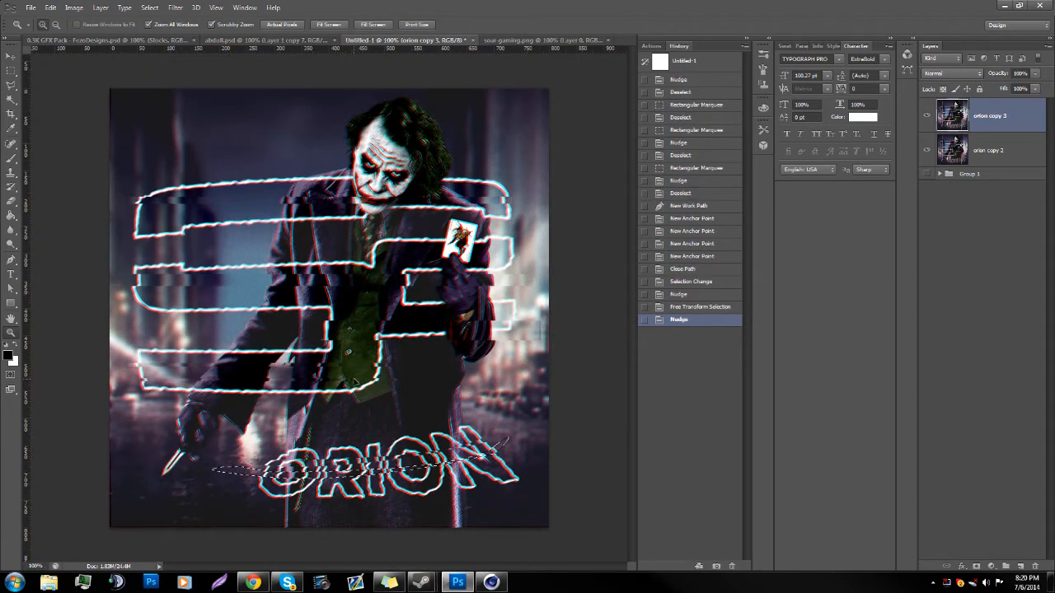
{"action": "left_click", "coordinate": [697, 306]}
{"action": "left_click", "coordinate": [697, 295]}
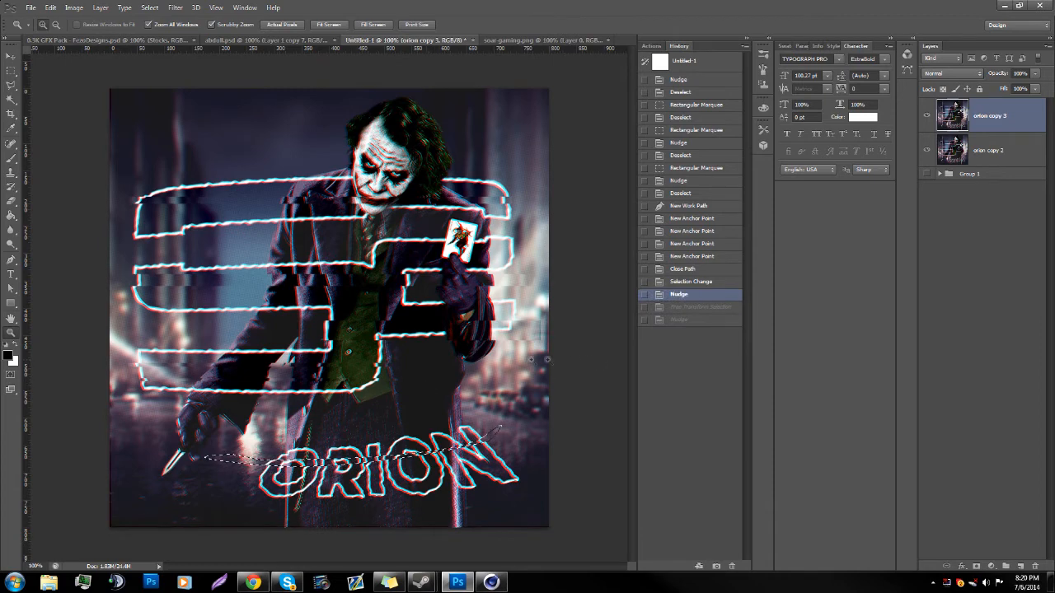
Step: Move the curved selection outline lower across ORION with Transform Selection, flip it and rotate it by about -6.3°
{"action": "right_click", "coordinate": [301, 457]}
{"action": "left_click", "coordinate": [11, 71]}
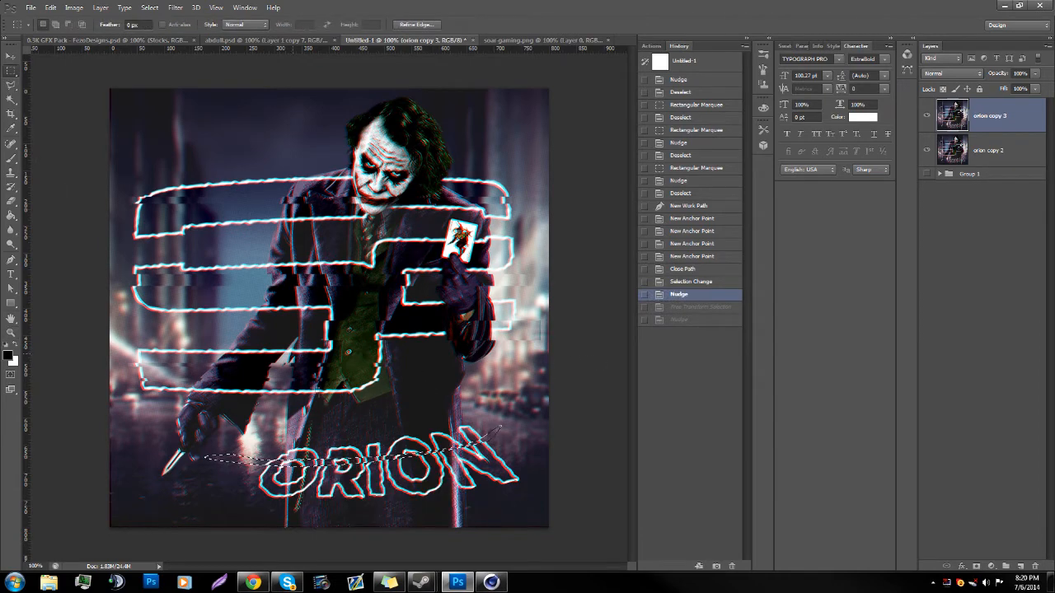
{"action": "right_click", "coordinate": [323, 396]}
{"action": "left_click", "coordinate": [369, 332]}
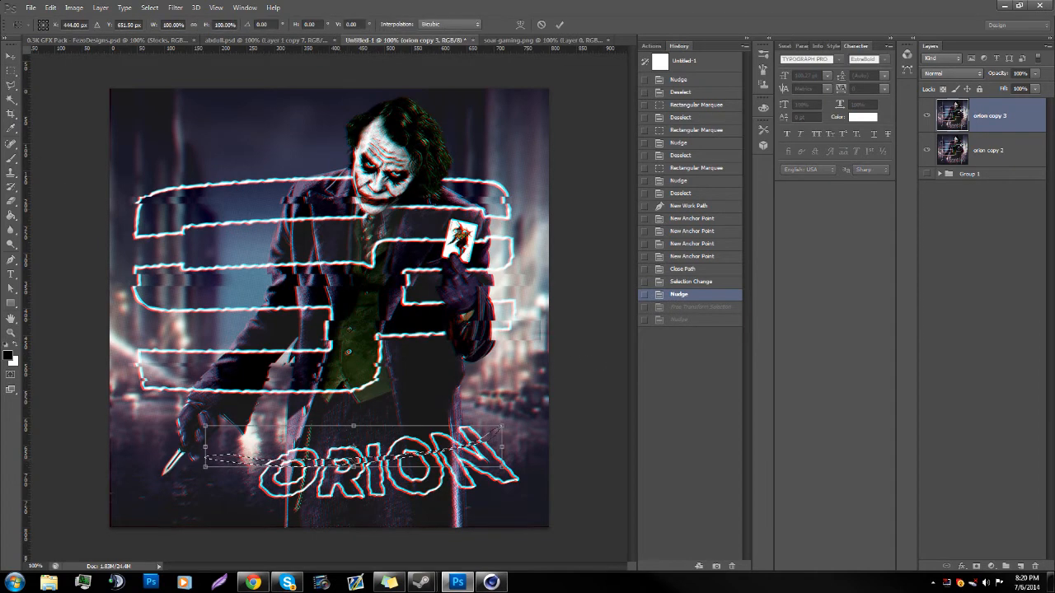
{"action": "left_click_drag", "start_coordinate": [363, 472], "coordinate": [371, 477]}
{"action": "right_click", "coordinate": [371, 469]}
{"action": "left_click", "coordinate": [415, 450]}
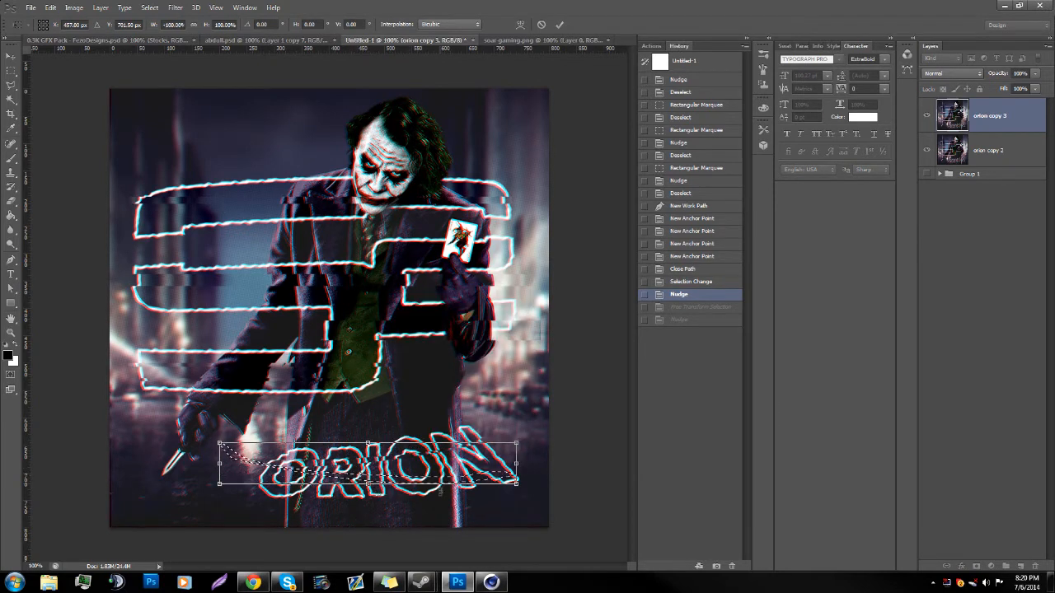
{"action": "left_click_drag", "start_coordinate": [478, 505], "coordinate": [482, 495]}
{"action": "left_click_drag", "start_coordinate": [398, 453], "coordinate": [399, 463]}
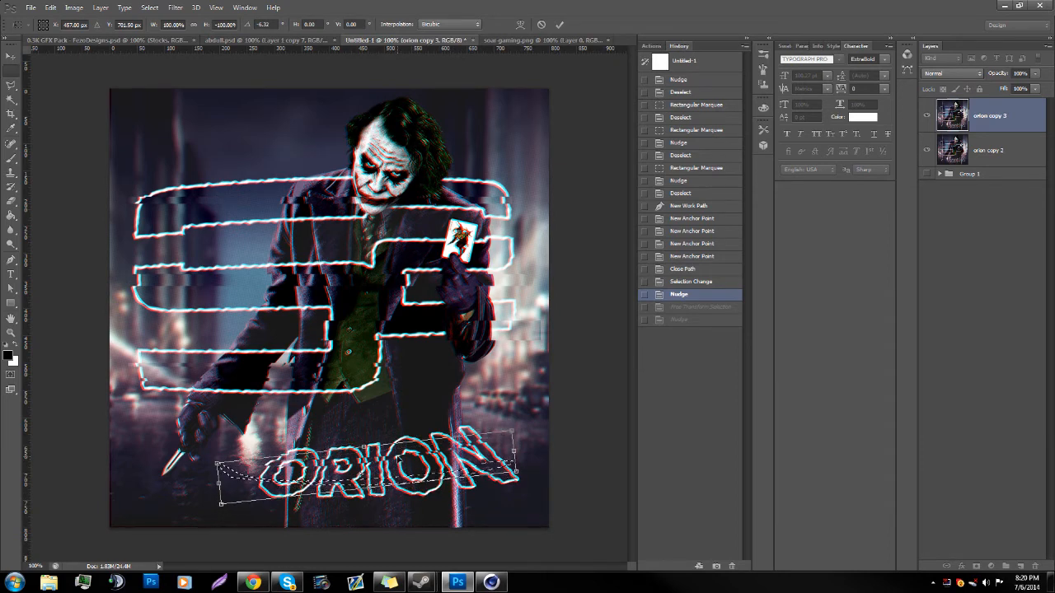
Step: Apply the selection transform, nudge the curved strip through the lower ORION letters slightly and deselect it
{"action": "left_click", "coordinate": [12, 69]}
{"action": "left_click", "coordinate": [12, 57]}
{"action": "key", "text": "Down"}
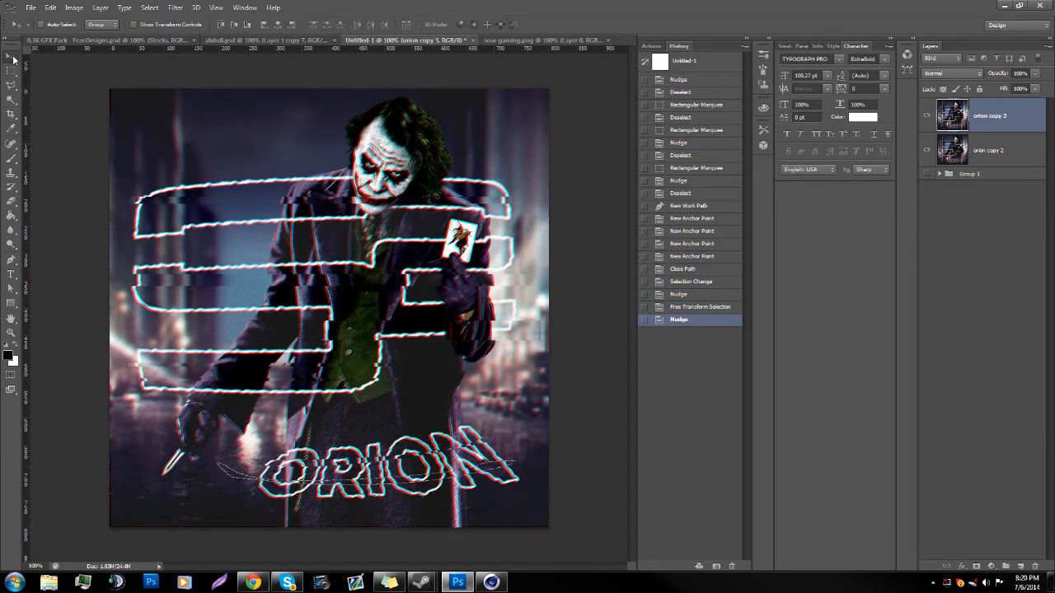
{"action": "key", "text": "ctrl+d"}
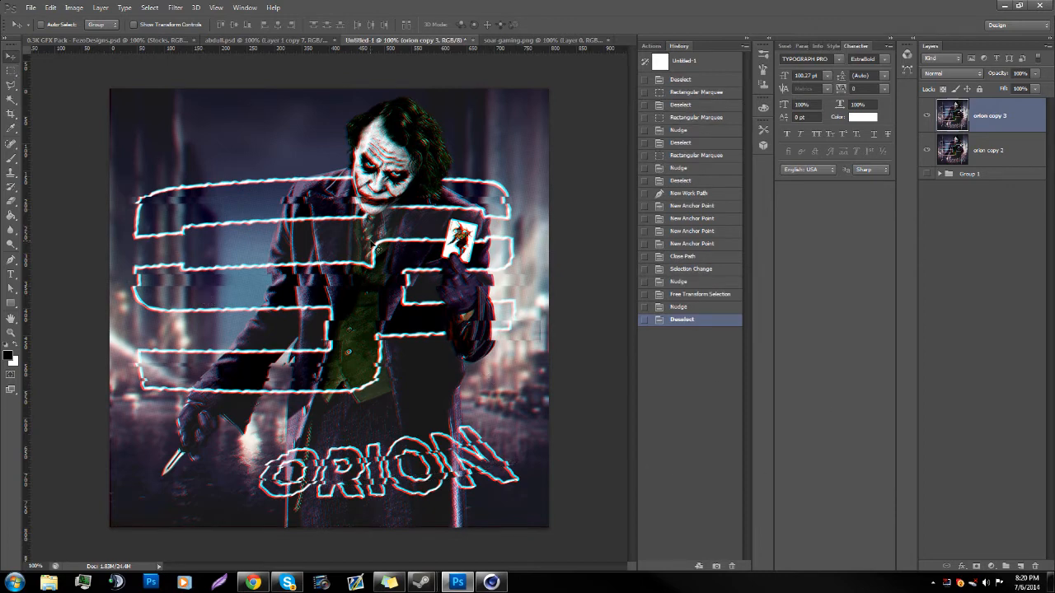
{"action": "left_click", "coordinate": [11, 330]}
{"action": "mouse_move", "coordinate": [394, 245]}
{"action": "left_mouse_down"}
{"action": "mouse_move", "coordinate": [431, 248]}
{"action": "mouse_move", "coordinate": [398, 248]}
{"action": "left_mouse_up"}
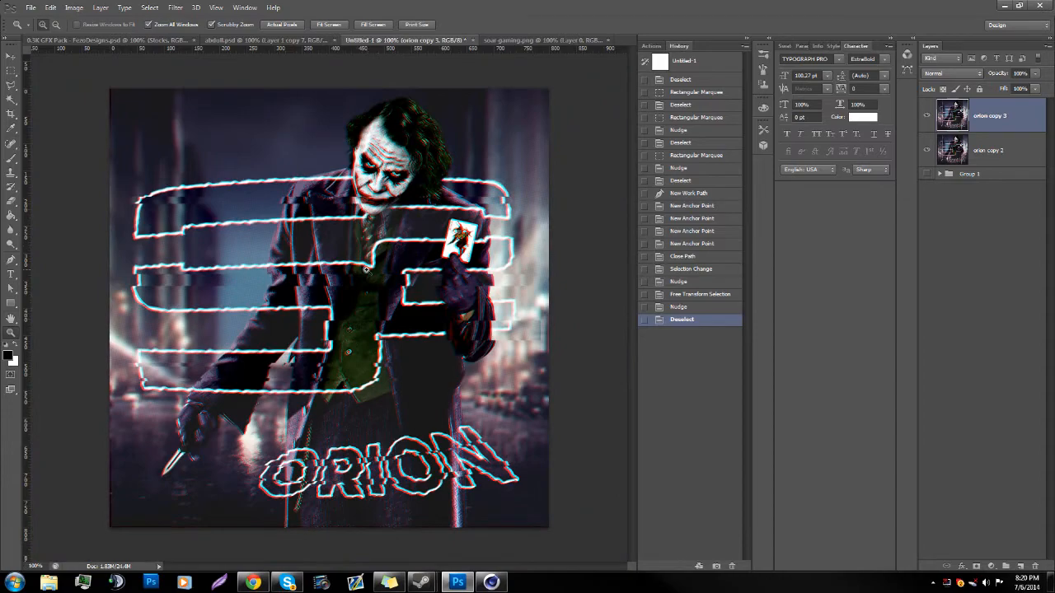
{"action": "left_click_drag", "start_coordinate": [412, 371], "coordinate": [524, 378]}
{"action": "left_click_drag", "start_coordinate": [358, 346], "coordinate": [172, 310]}
{"action": "left_click_drag", "start_coordinate": [307, 315], "coordinate": [387, 291]}
{"action": "left_click_drag", "start_coordinate": [473, 282], "coordinate": [394, 202]}
Step: Open Flare2.png from the FLASES LUCES folder of the gfxpak folder in the Pictures library
{"action": "left_click", "coordinate": [29, 8]}
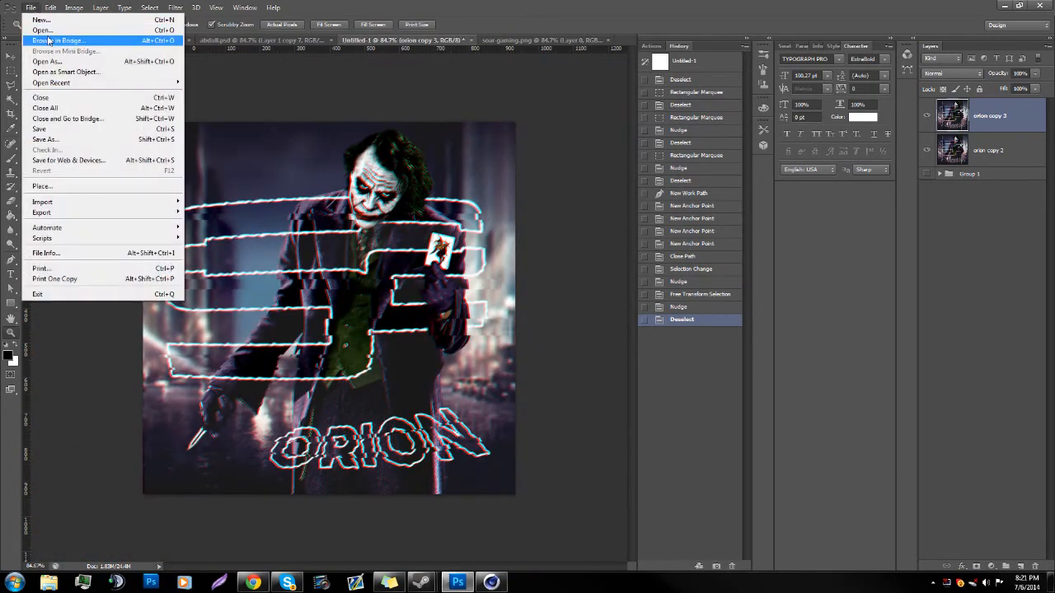
{"action": "left_click", "coordinate": [37, 28]}
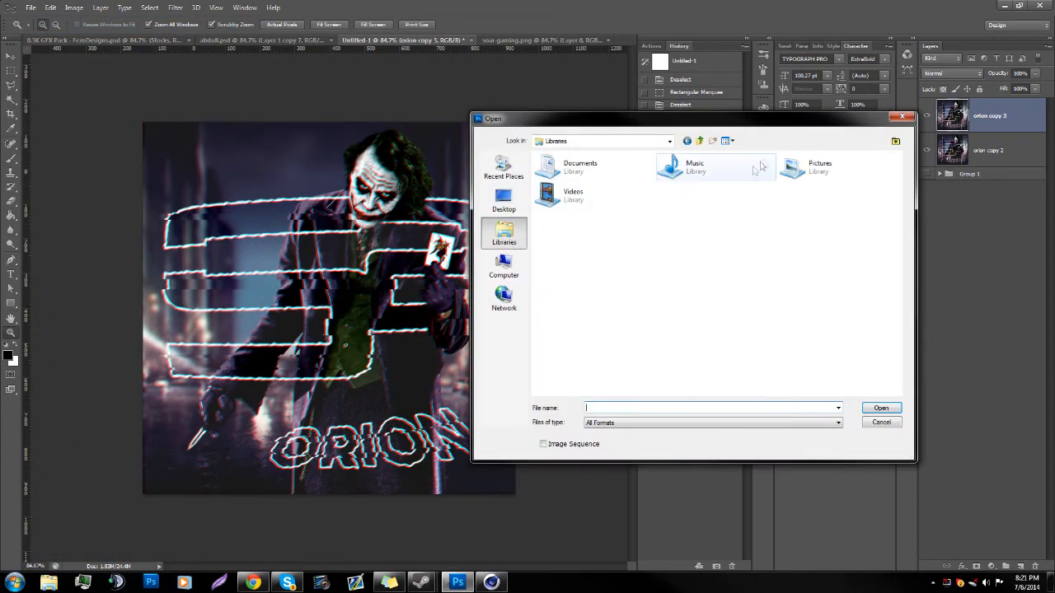
{"action": "double_click", "coordinate": [796, 164]}
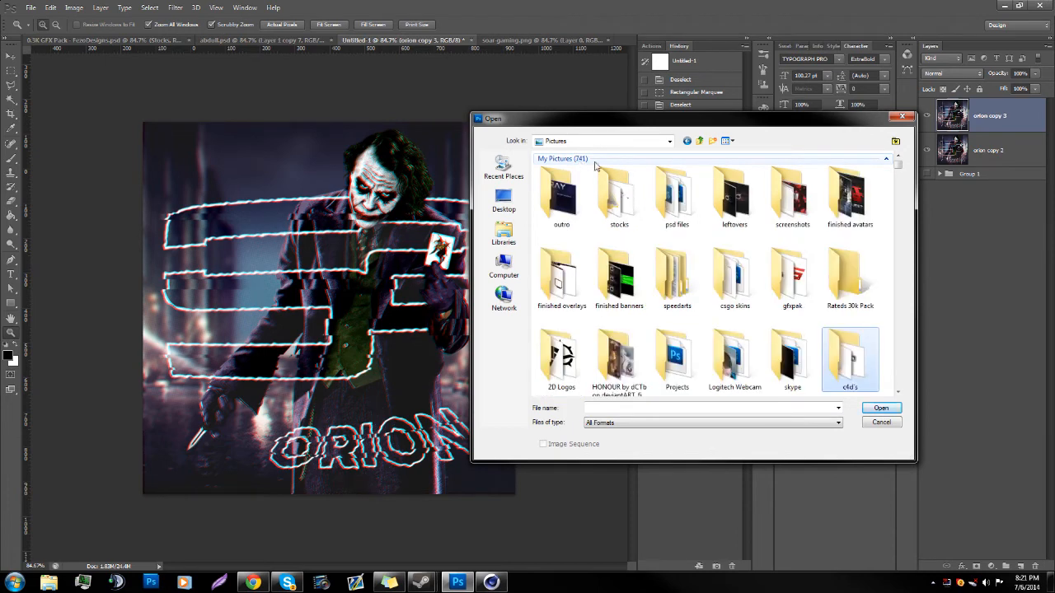
{"action": "double_click", "coordinate": [792, 276]}
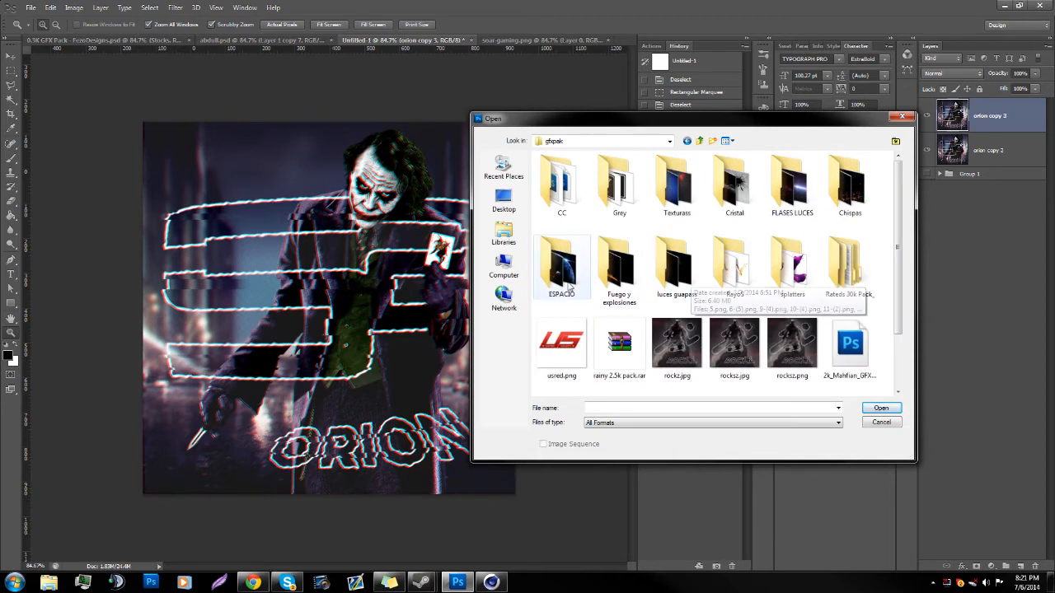
{"action": "double_click", "coordinate": [801, 180]}
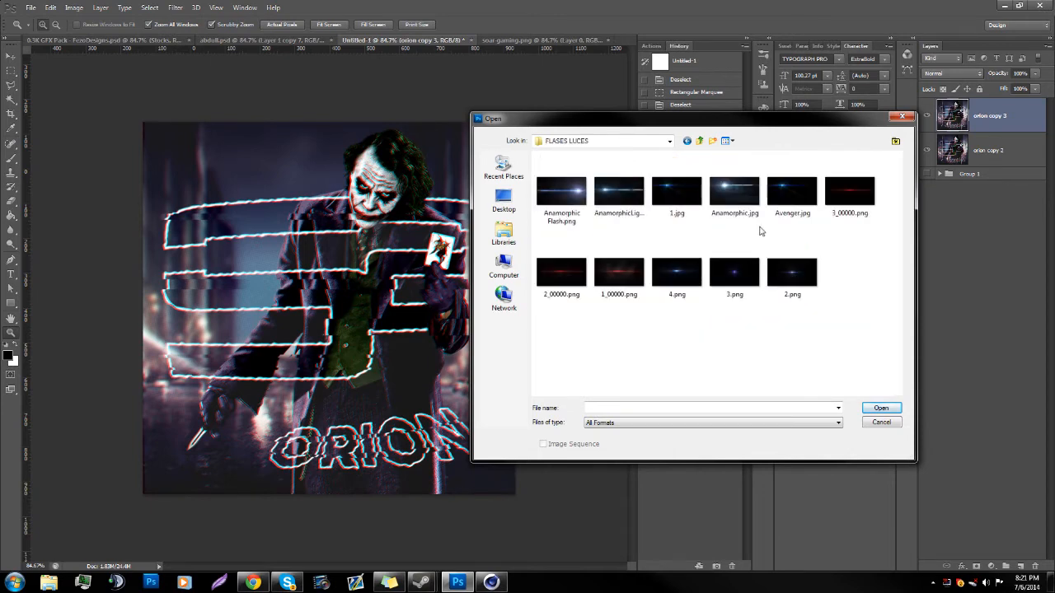
{"action": "scroll", "coordinate": [898, 310], "scroll_direction": "down", "scroll_amount": 5}
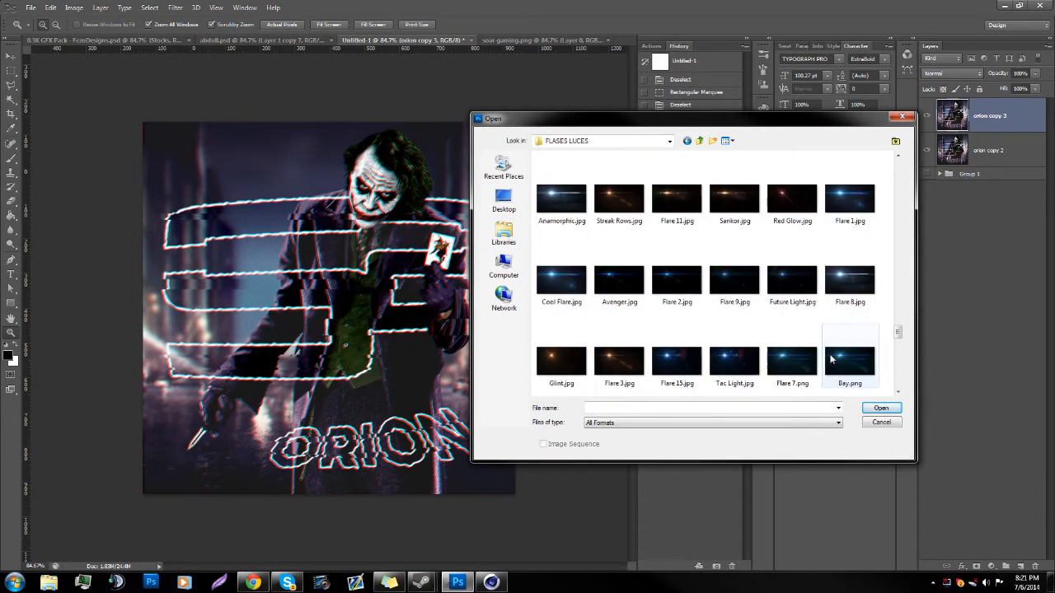
{"action": "double_click", "coordinate": [730, 296]}
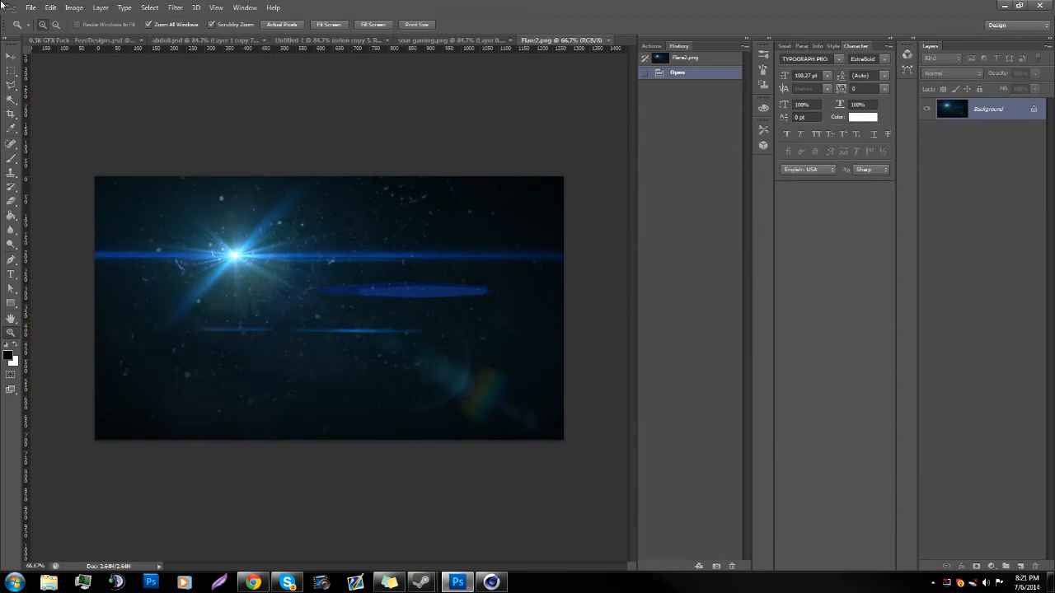
Step: Bring the flare image into the Untitled-1 document, blend it with Linear Dodge (Add) and move it toward the canvas's upper-left area
{"action": "left_click", "coordinate": [12, 56]}
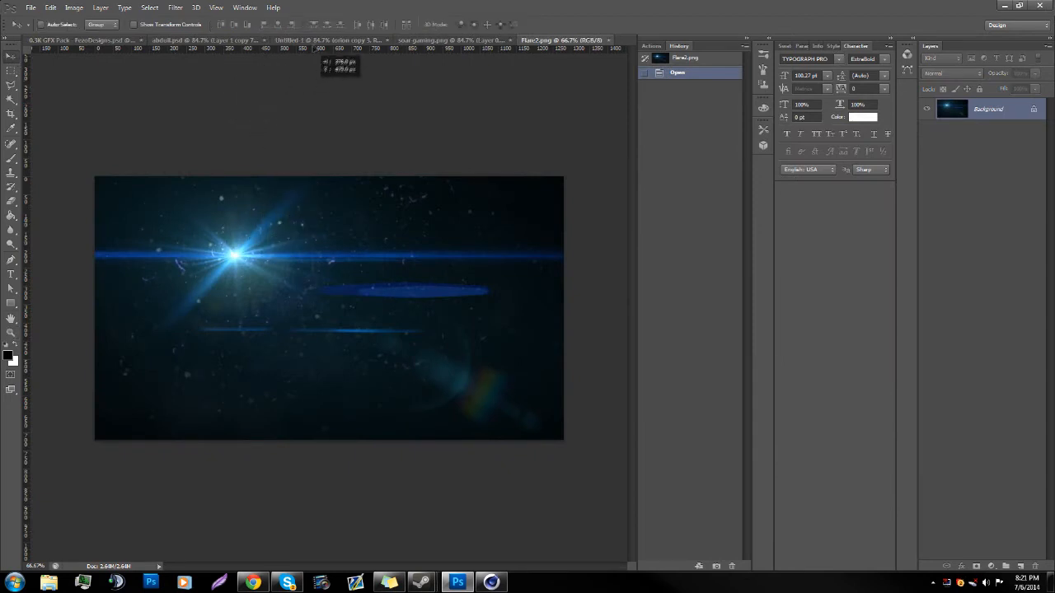
{"action": "left_click_drag", "start_coordinate": [319, 48], "coordinate": [171, 191]}
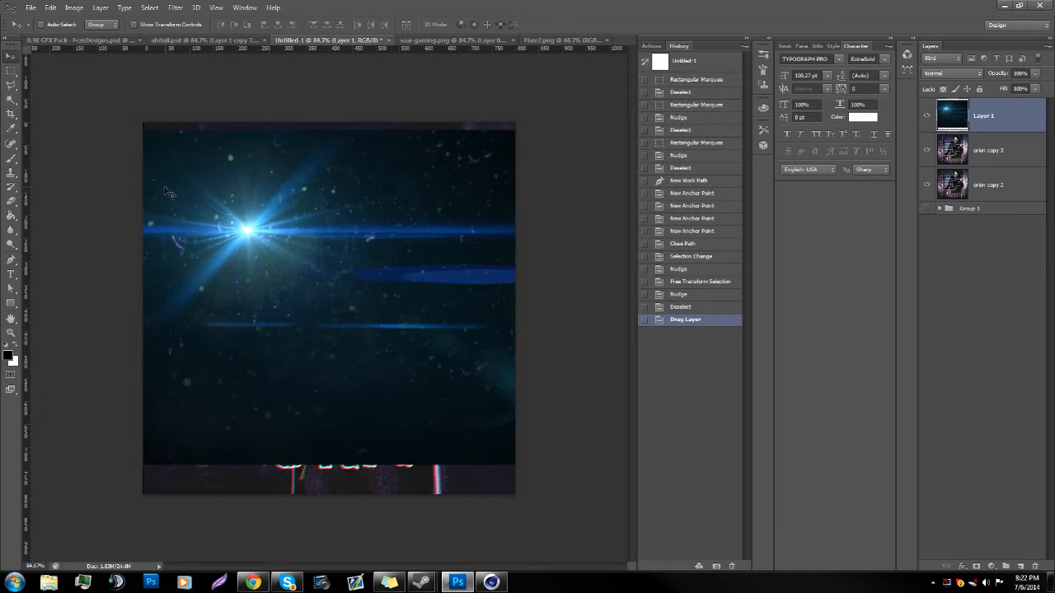
{"action": "left_click", "coordinate": [952, 73]}
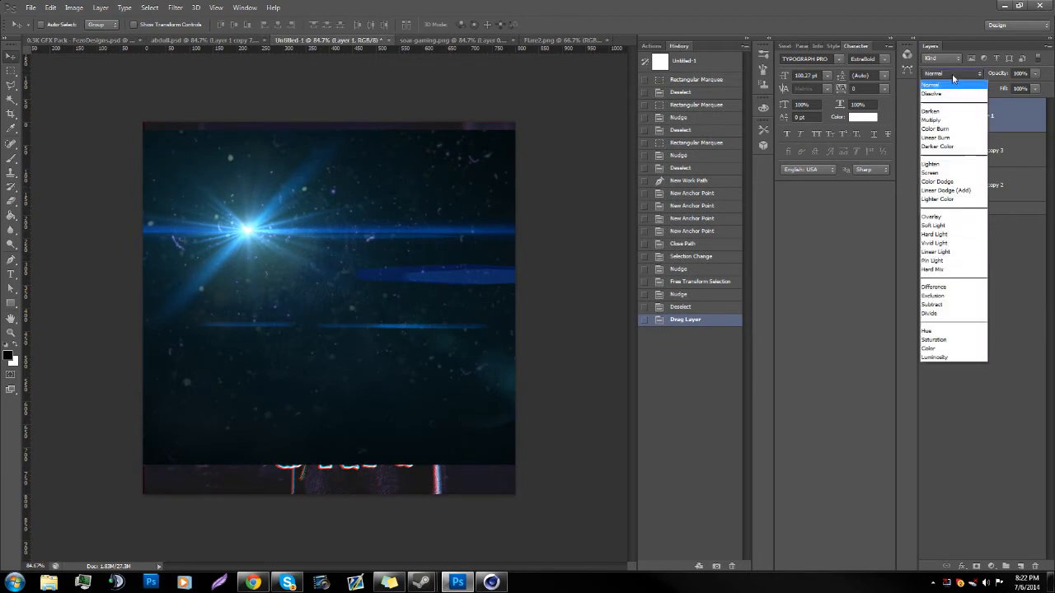
{"action": "left_click", "coordinate": [961, 191]}
{"action": "left_click_drag", "start_coordinate": [389, 315], "coordinate": [189, 261]}
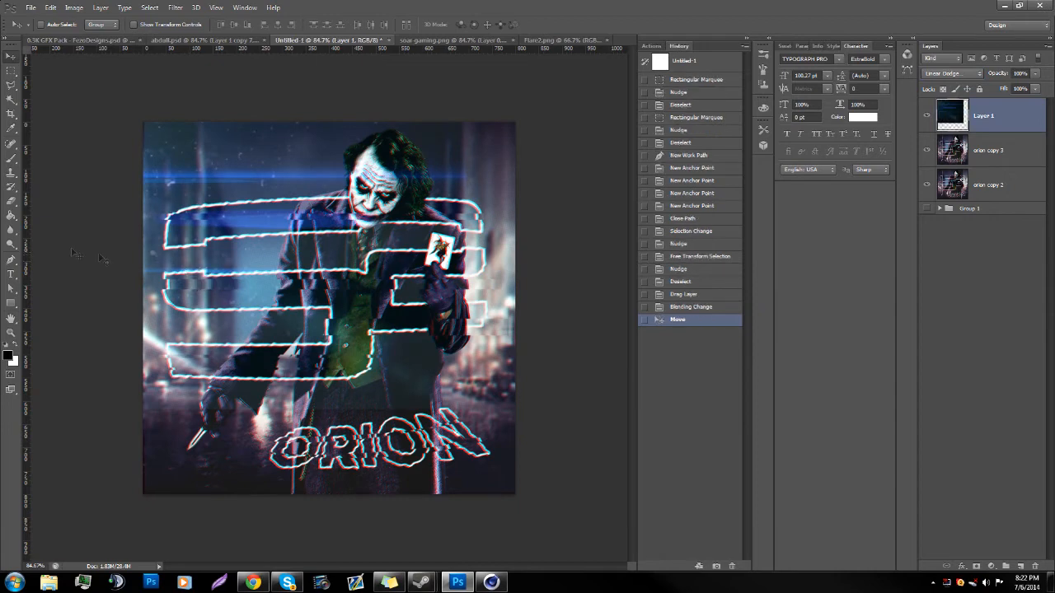
Step: Try erasing the flare layer's hard edge near the upper right with the Eraser
{"action": "left_click", "coordinate": [11, 200]}
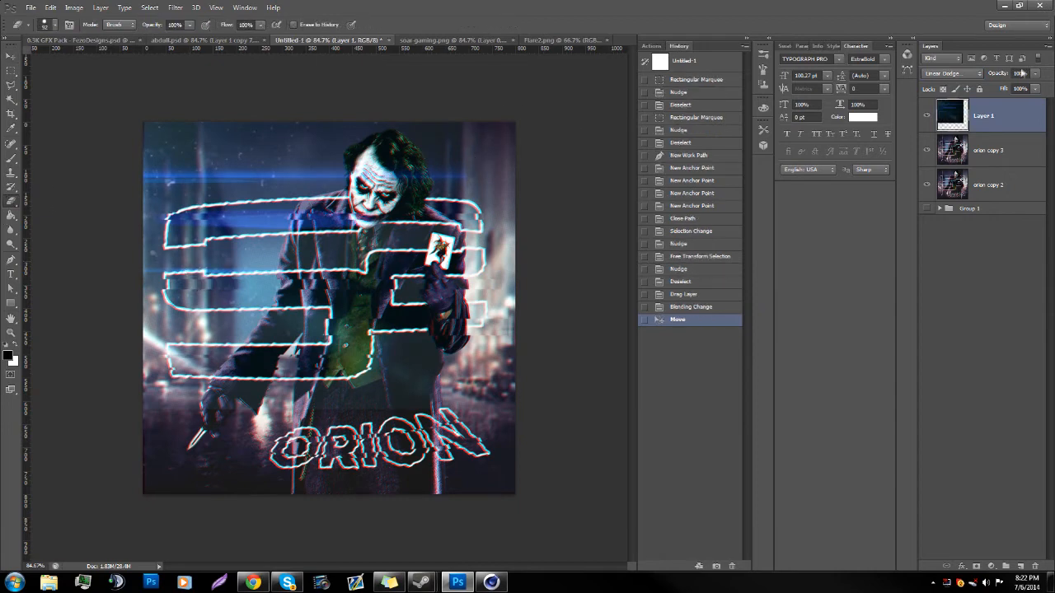
{"action": "type", "text": "780"}
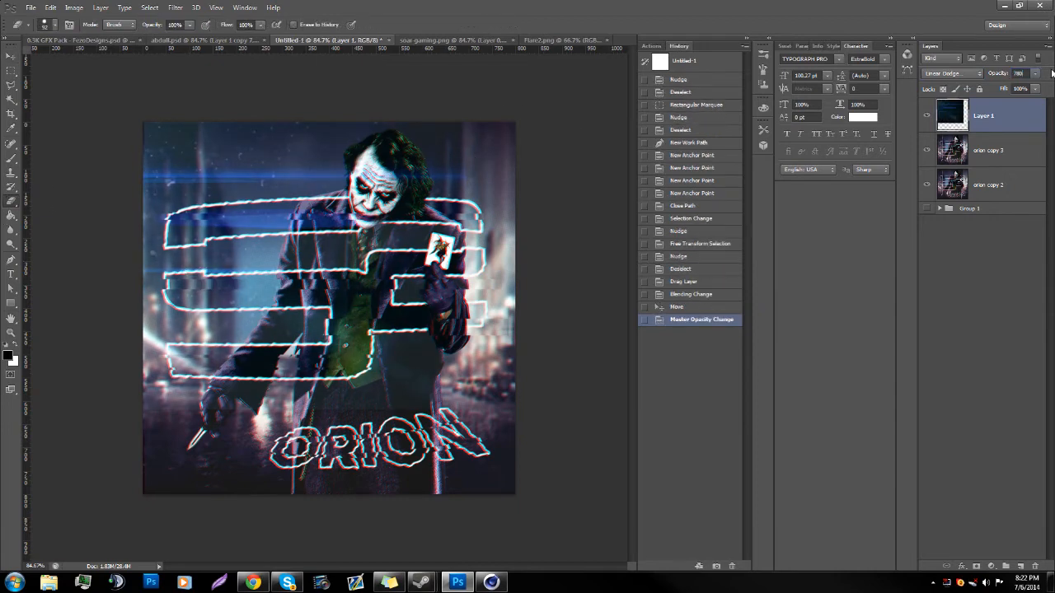
{"action": "left_click", "coordinate": [457, 130]}
{"action": "left_click", "coordinate": [535, 217]}
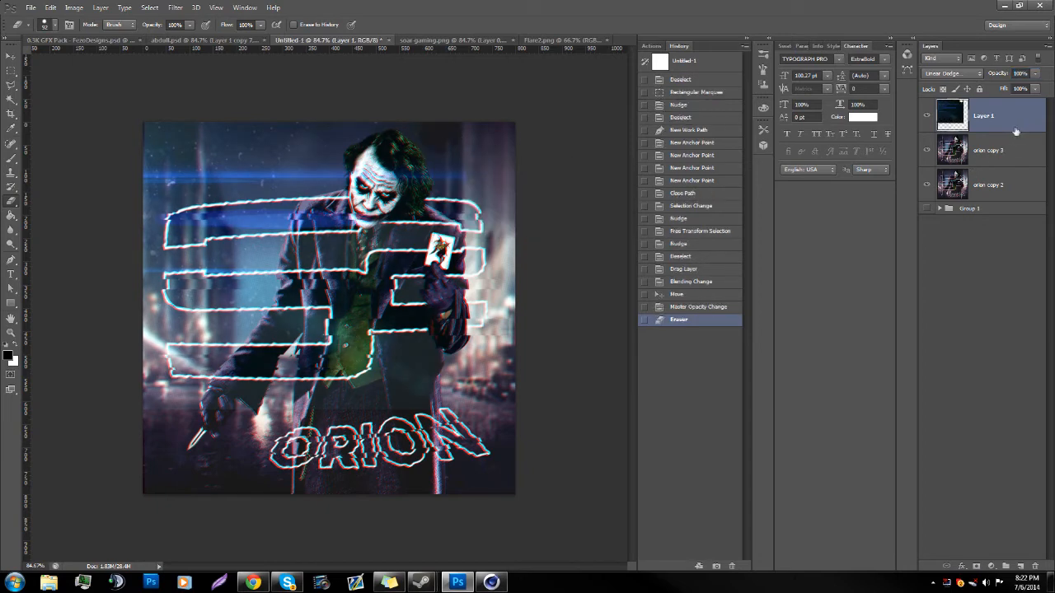
{"action": "key", "text": "ctrl+z"}
{"action": "left_click", "coordinate": [457, 125]}
{"action": "key", "text": "ctrl+z"}
Step: Set the Eraser hardness to 0% at 92 px and erase the flare layer's hard right and lower edges
{"action": "right_click", "coordinate": [466, 133]}
{"action": "left_click_drag", "start_coordinate": [571, 168], "coordinate": [482, 168]}
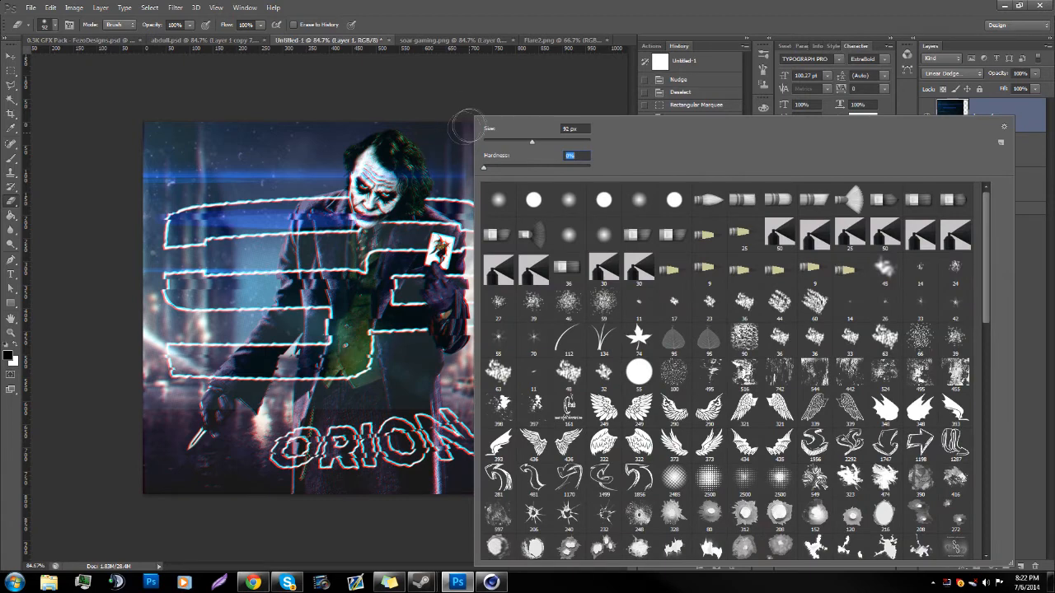
{"action": "left_click", "coordinate": [452, 112]}
{"action": "mouse_move", "coordinate": [466, 210]}
{"action": "left_mouse_down"}
{"action": "mouse_move", "coordinate": [429, 296]}
{"action": "mouse_move", "coordinate": [346, 346]}
{"action": "mouse_move", "coordinate": [223, 342]}
{"action": "mouse_move", "coordinate": [218, 387]}
{"action": "left_mouse_up"}
{"action": "key", "text": "ctrl+z"}
{"action": "left_click_drag", "start_coordinate": [465, 406], "coordinate": [107, 404]}
{"action": "mouse_move", "coordinate": [465, 178]}
{"action": "left_mouse_down"}
{"action": "mouse_move", "coordinate": [439, 284]}
{"action": "mouse_move", "coordinate": [347, 342]}
{"action": "mouse_move", "coordinate": [242, 366]}
{"action": "left_mouse_up"}
Step: Duplicate the flare layer, flip the copy horizontally and vertically, and move it into the canvas's lower-right corner
{"action": "key", "text": "ctrl+j"}
{"action": "key", "text": "ctrl+t"}
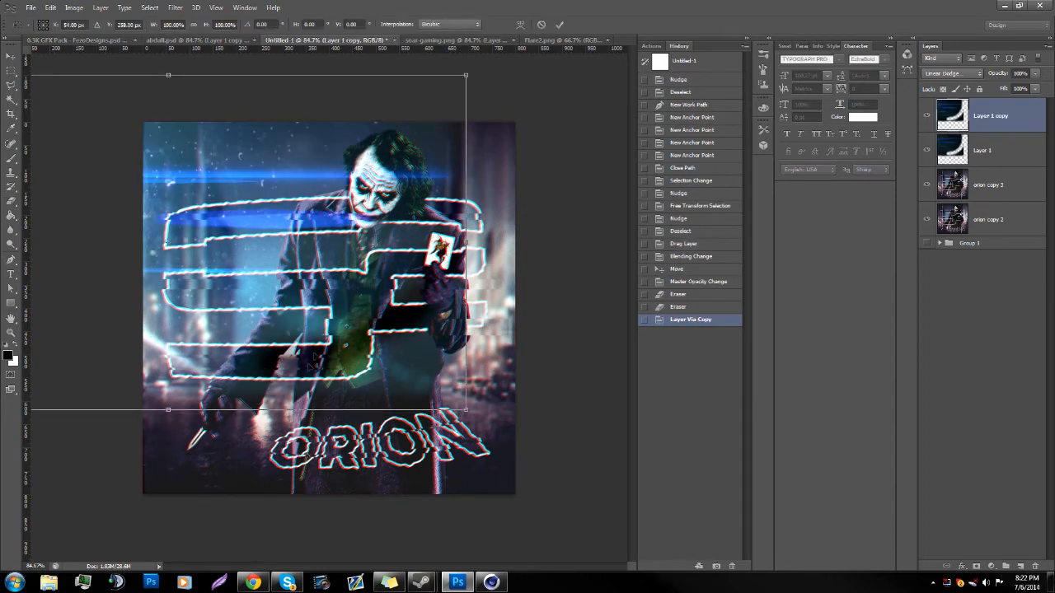
{"action": "right_click", "coordinate": [321, 341]}
{"action": "left_click", "coordinate": [382, 509]}
{"action": "right_click", "coordinate": [249, 318]}
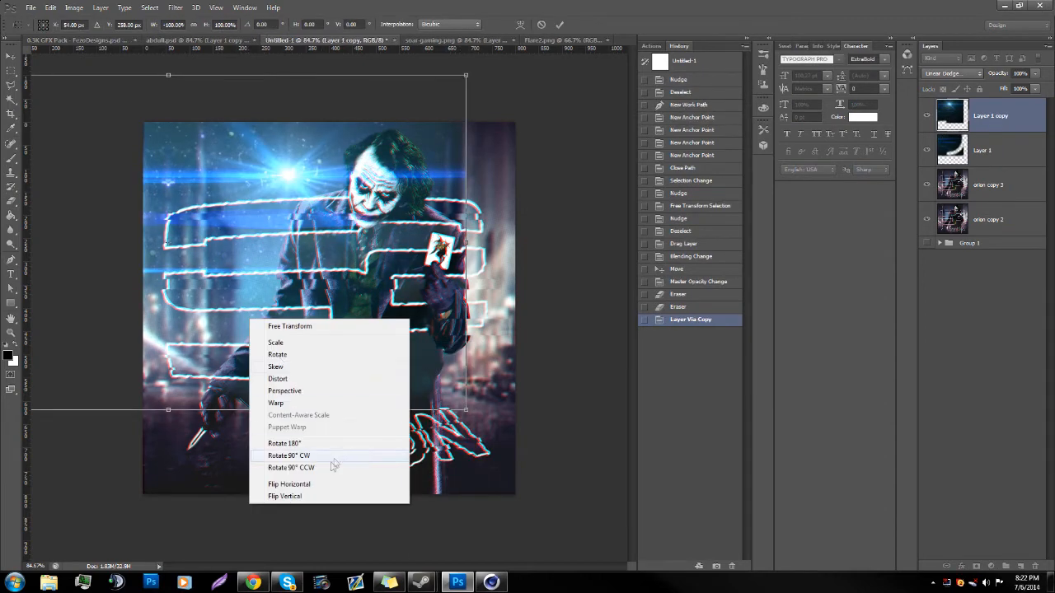
{"action": "left_click", "coordinate": [303, 498]}
{"action": "mouse_move", "coordinate": [322, 259]}
{"action": "left_mouse_down"}
{"action": "mouse_move", "coordinate": [554, 422]}
{"action": "mouse_move", "coordinate": [577, 423]}
{"action": "left_mouse_up"}
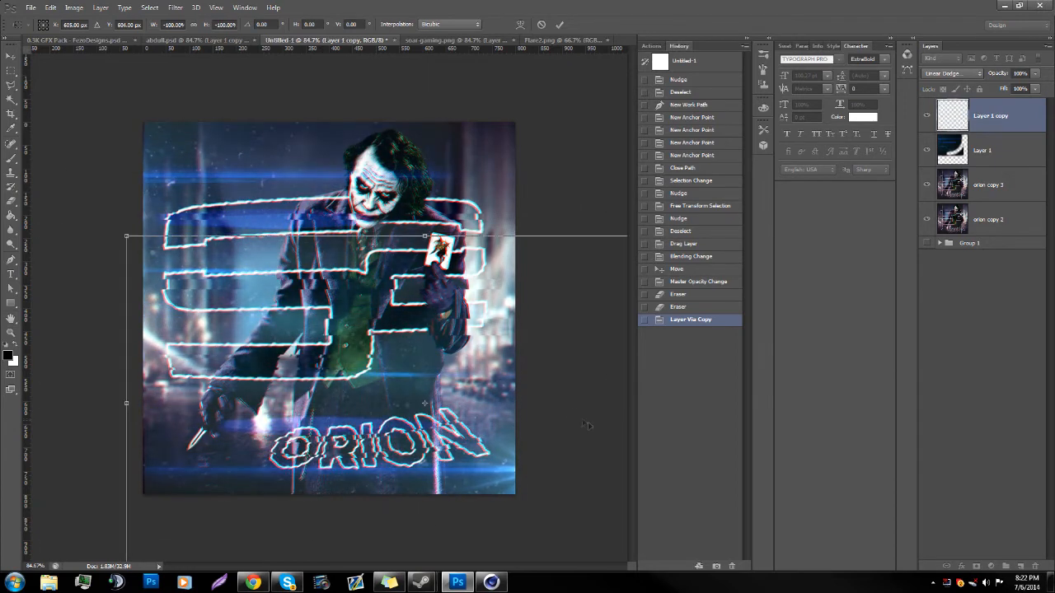
{"action": "key", "text": "Return"}
{"action": "key", "text": "ctrl+t"}
{"action": "left_click_drag", "start_coordinate": [468, 439], "coordinate": [665, 477]}
{"action": "key", "text": "Return"}
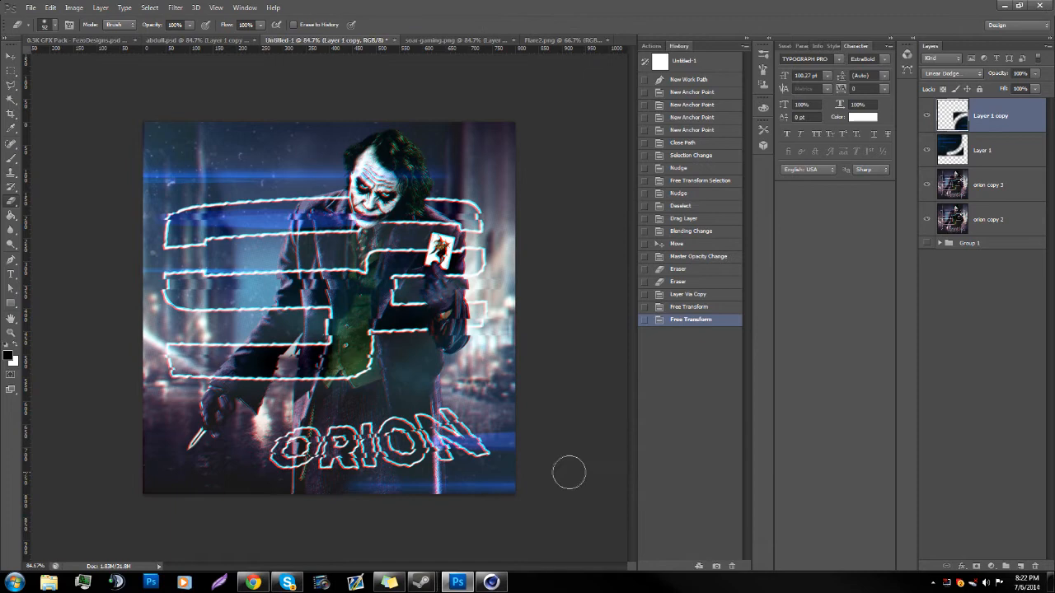
Step: Set the opacity of both the original flare layer and its copy to 40%
{"action": "left_click", "coordinate": [11, 333]}
{"action": "left_click_drag", "start_coordinate": [387, 328], "coordinate": [335, 329]}
{"action": "key", "text": "ctrl+0"}
{"action": "left_click", "coordinate": [995, 151]}
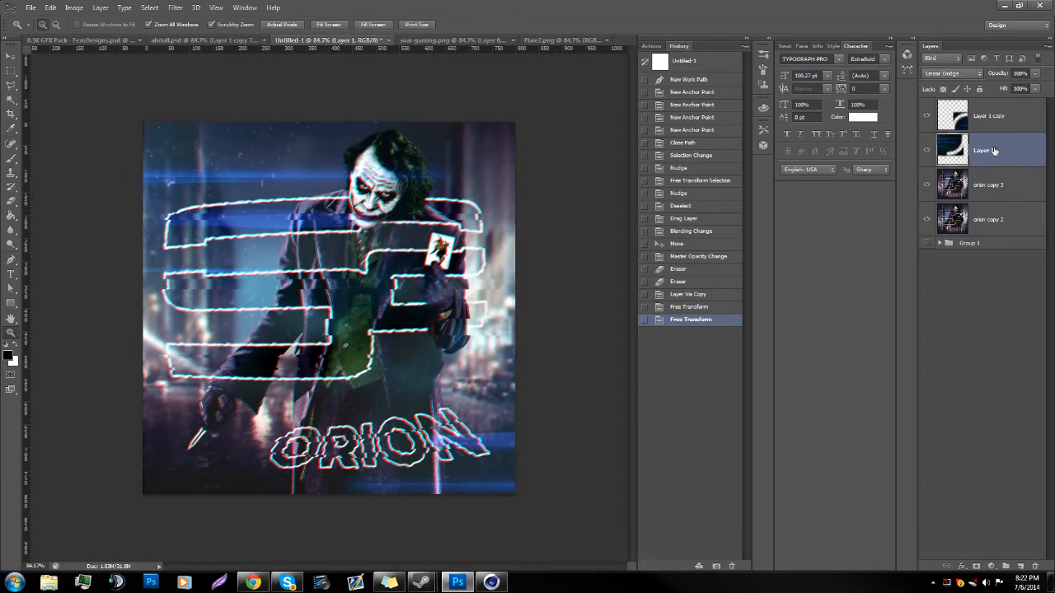
{"action": "left_click", "coordinate": [1035, 73]}
{"action": "left_click", "coordinate": [1015, 74]}
{"action": "type", "text": "40"}
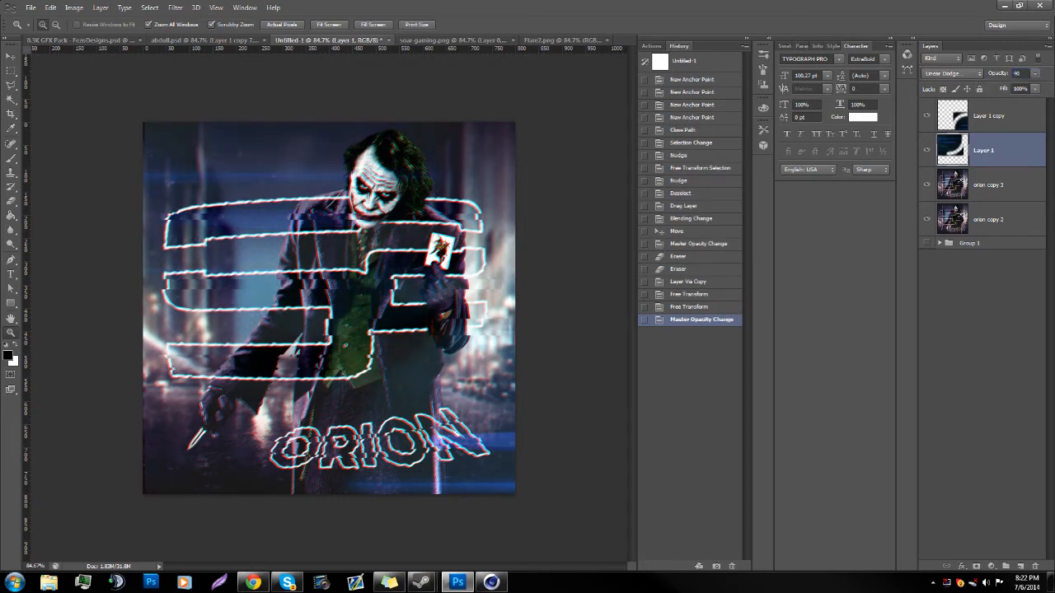
{"action": "left_click", "coordinate": [1010, 124]}
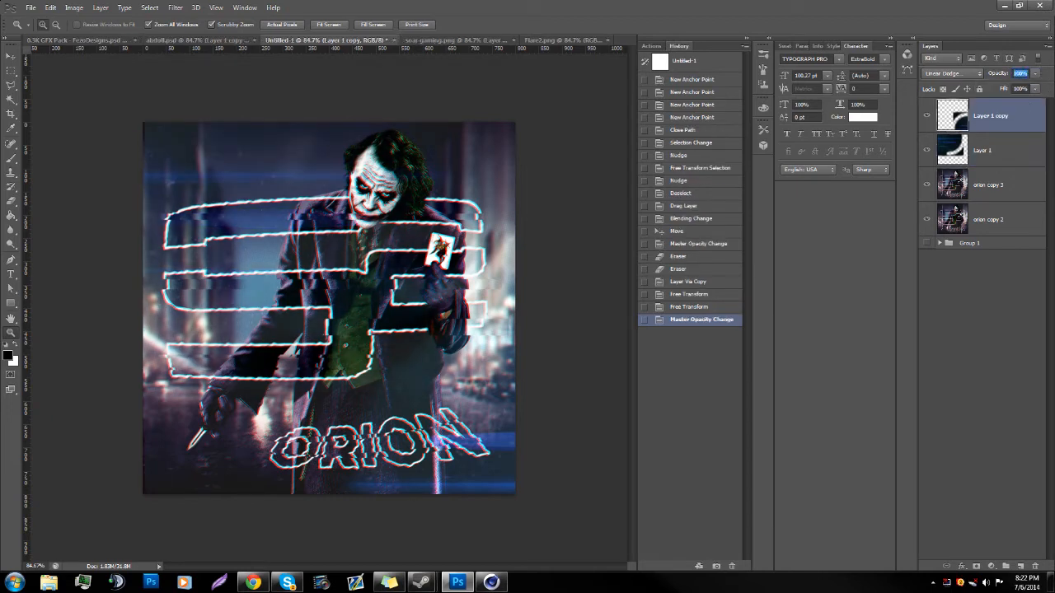
{"action": "type", "text": "40"}
{"action": "left_click_drag", "start_coordinate": [365, 345], "coordinate": [394, 359]}
{"action": "mouse_move", "coordinate": [361, 408]}
{"action": "left_mouse_down"}
{"action": "mouse_move", "coordinate": [389, 401]}
{"action": "mouse_move", "coordinate": [355, 394]}
{"action": "left_mouse_up"}
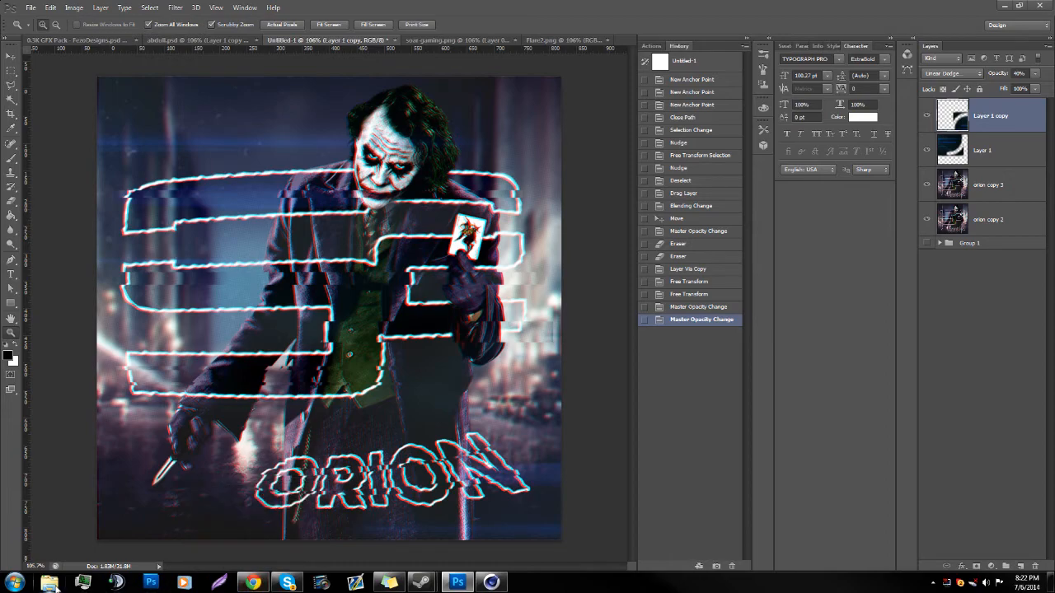
Step: Switch to Windows Explorer and view the reference image rockz.jpg from the gfxpak folder, closing it again
{"action": "left_click", "coordinate": [49, 583]}
{"action": "double_click", "coordinate": [478, 104]}
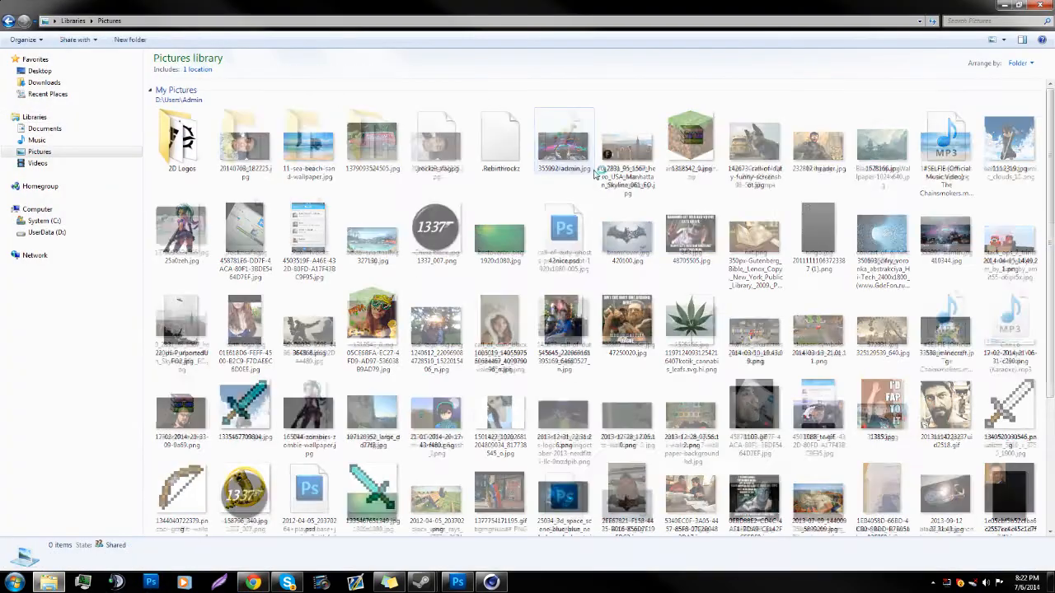
{"action": "double_click", "coordinate": [816, 136]}
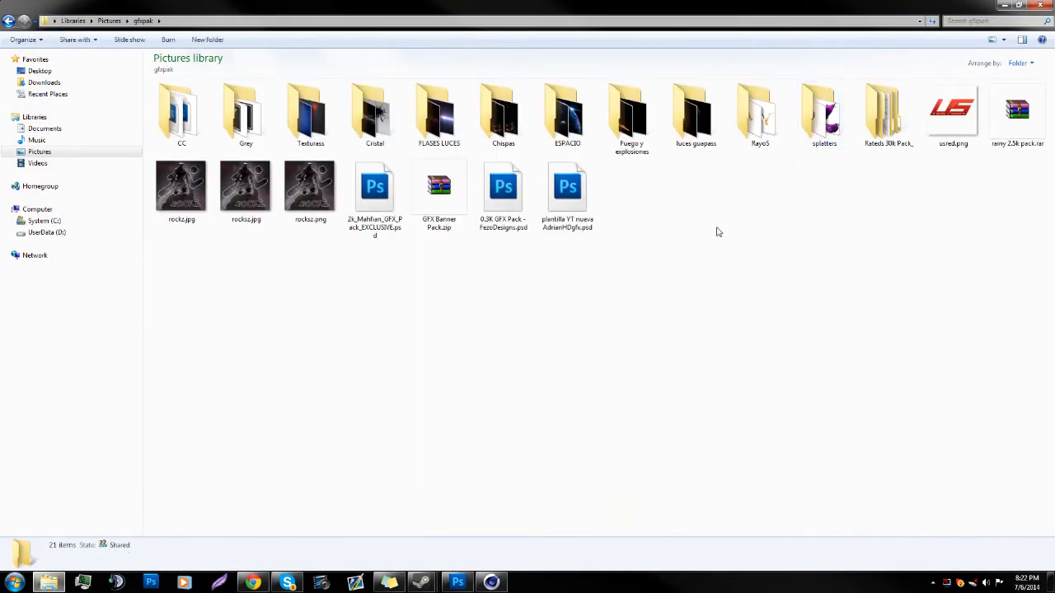
{"action": "double_click", "coordinate": [180, 186]}
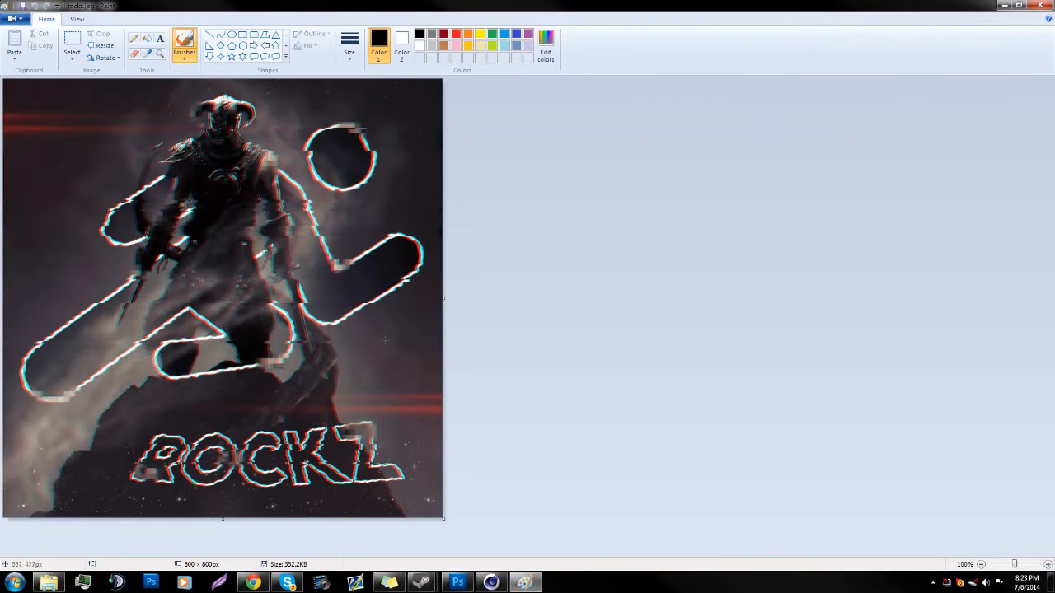
{"action": "left_click", "coordinate": [1040, 5]}
{"action": "left_click", "coordinate": [1005, 6]}
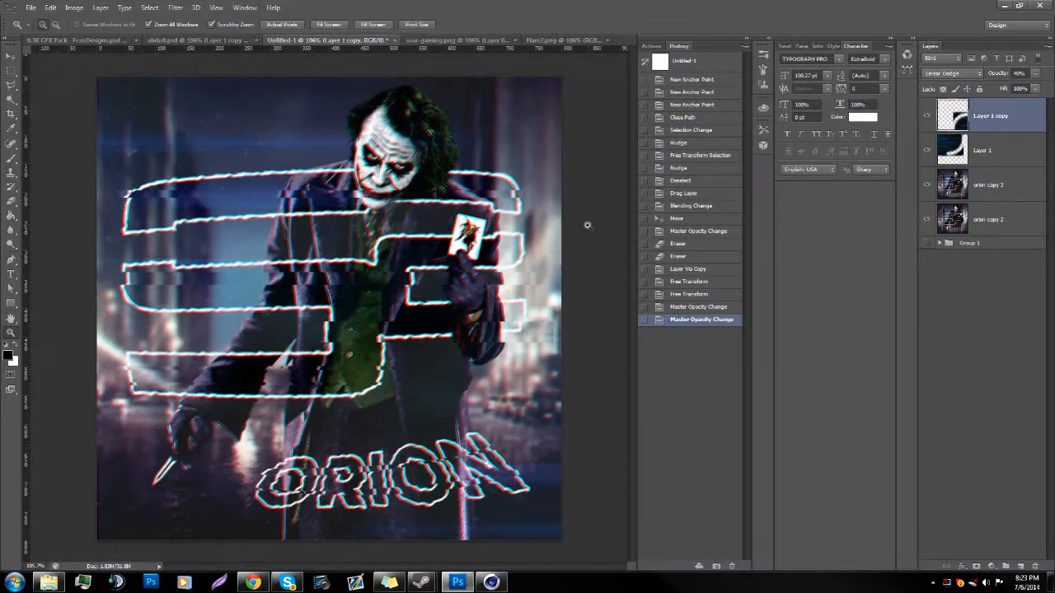
Step: Duplicate the orion copy 3 layer and select the whole canvas with a rectangular marquee
{"action": "left_click", "coordinate": [1012, 181]}
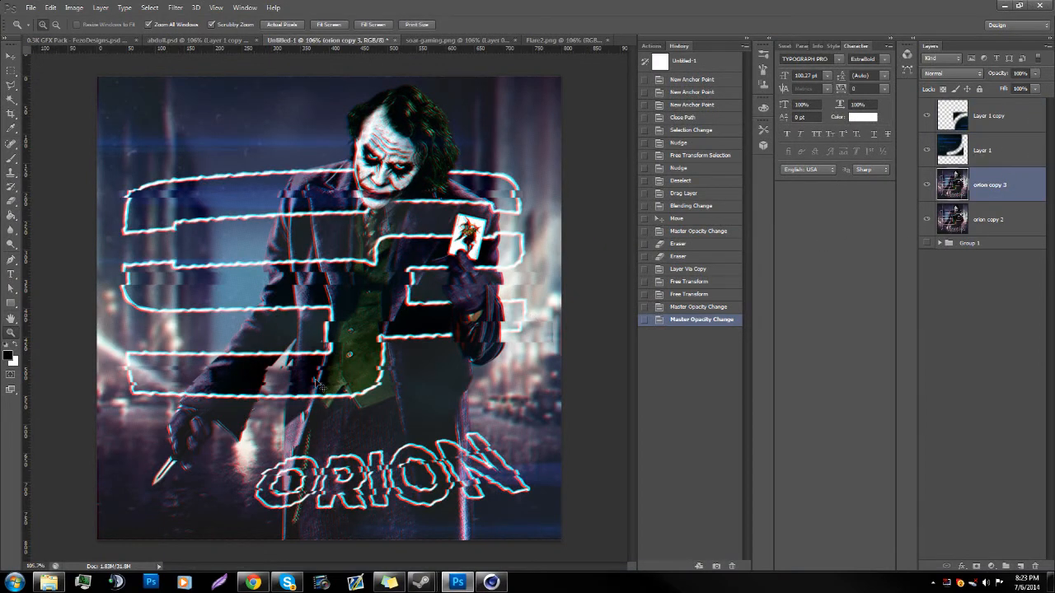
{"action": "key", "text": "ctrl+j"}
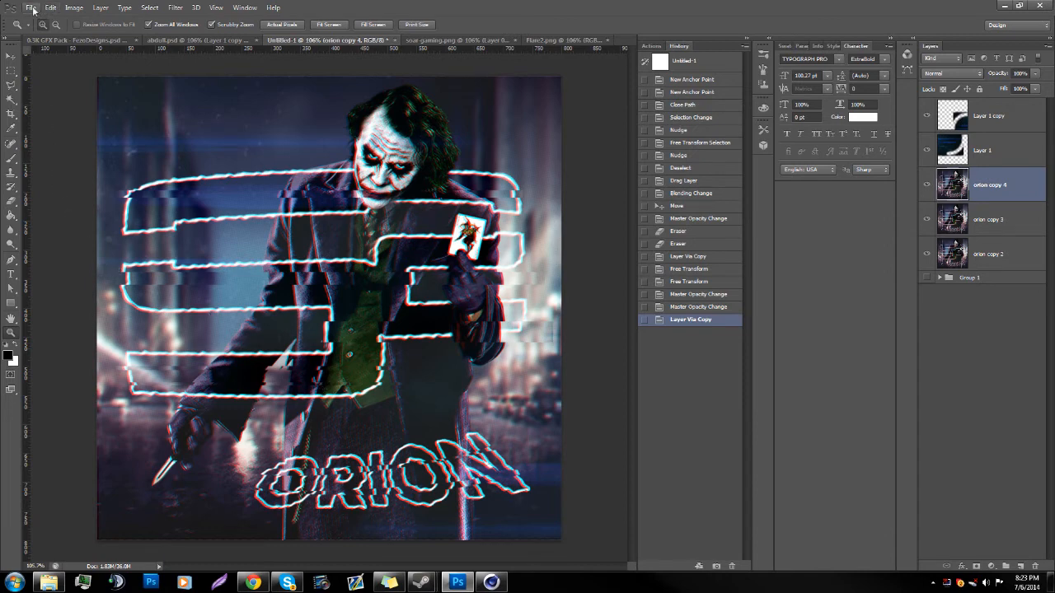
{"action": "left_click", "coordinate": [12, 70]}
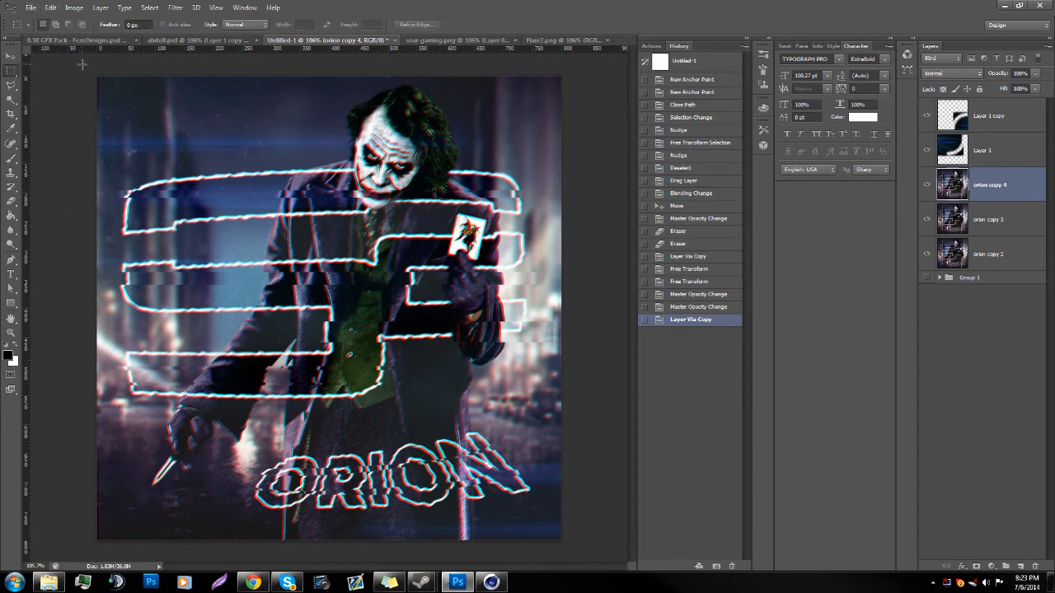
{"action": "left_click_drag", "start_coordinate": [97, 77], "coordinate": [562, 540]}
Step: Pixelate the duplicated layer with the Mosaic filter at a cell size of 10 and add a layer mask to it
{"action": "left_click", "coordinate": [170, 7]}
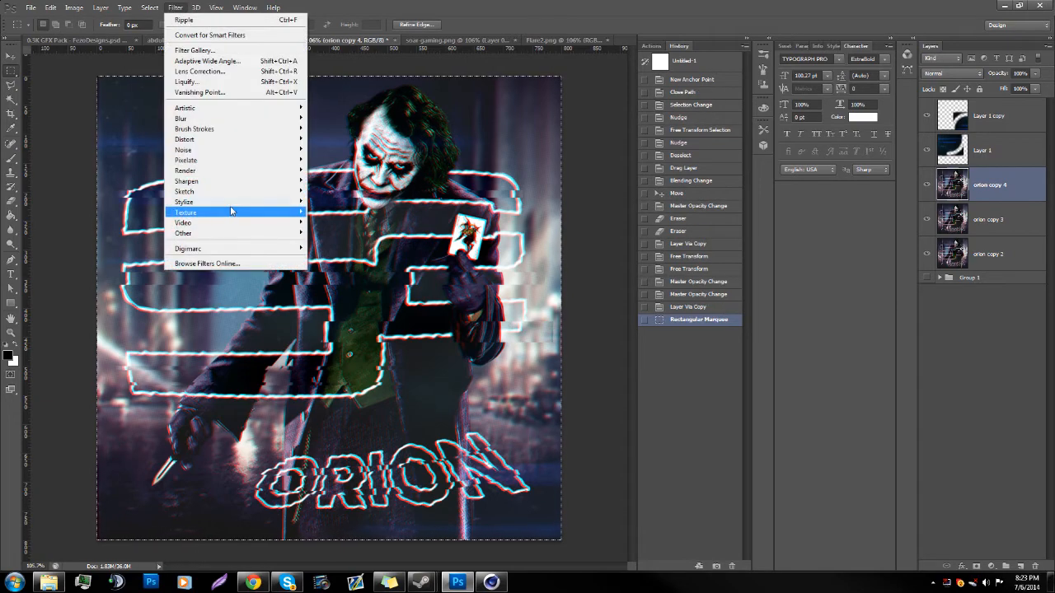
{"action": "mouse_move", "coordinate": [230, 167]}
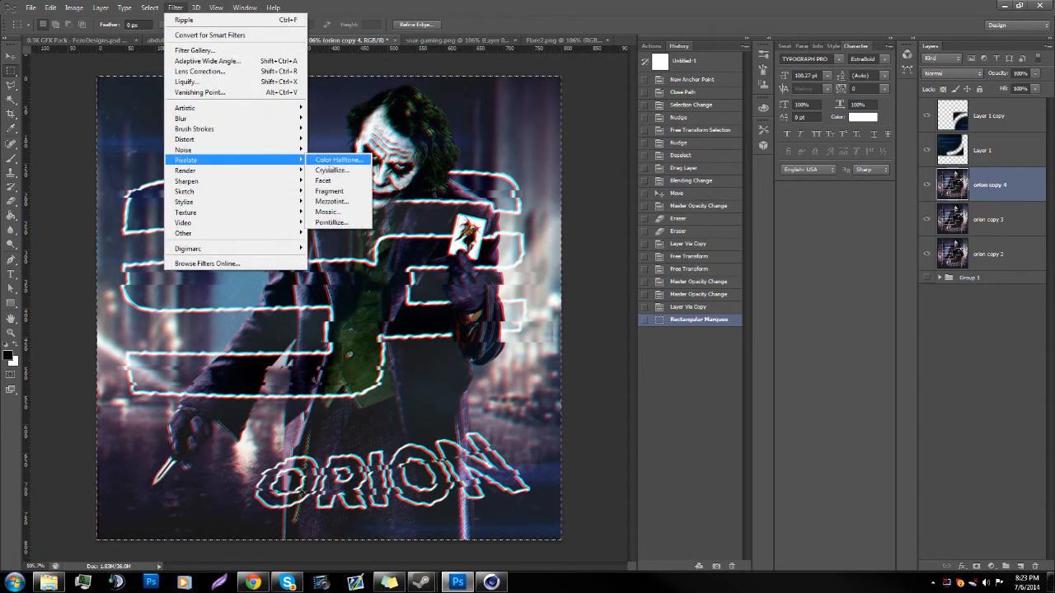
{"action": "left_click", "coordinate": [330, 212]}
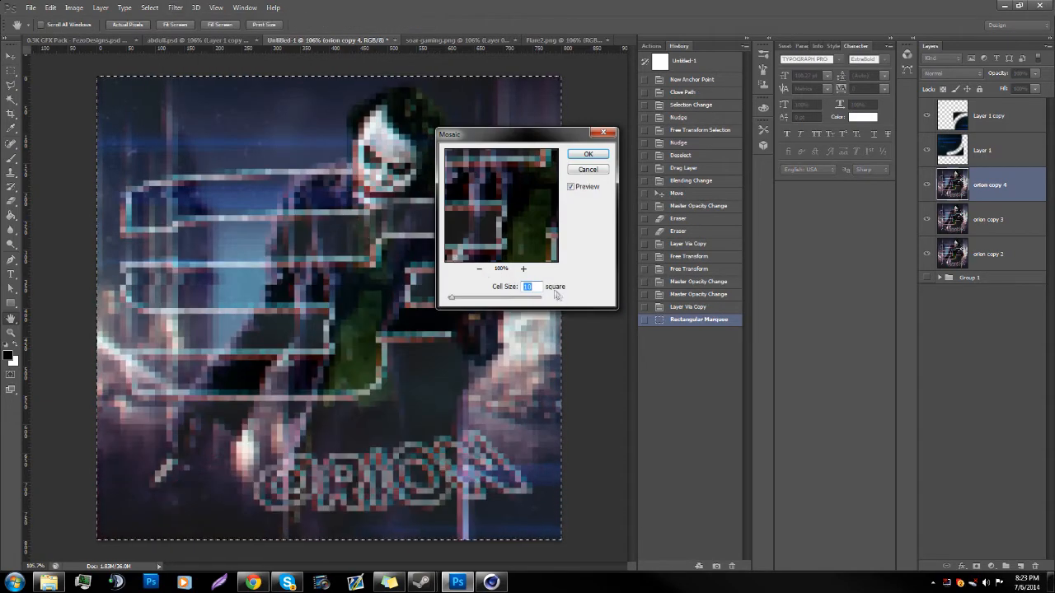
{"action": "key", "text": "Return"}
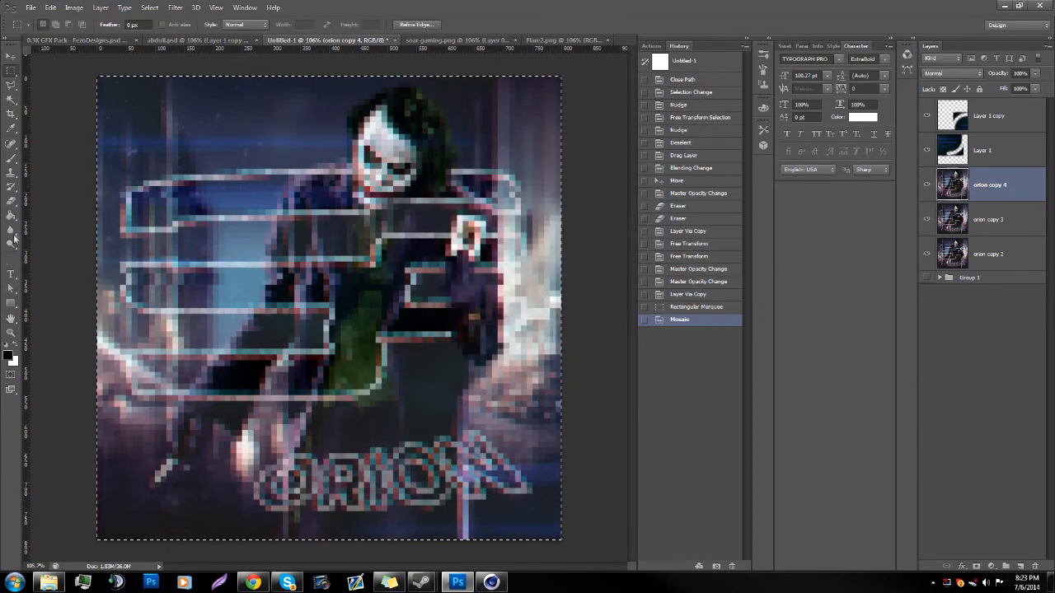
{"action": "left_click", "coordinate": [978, 566]}
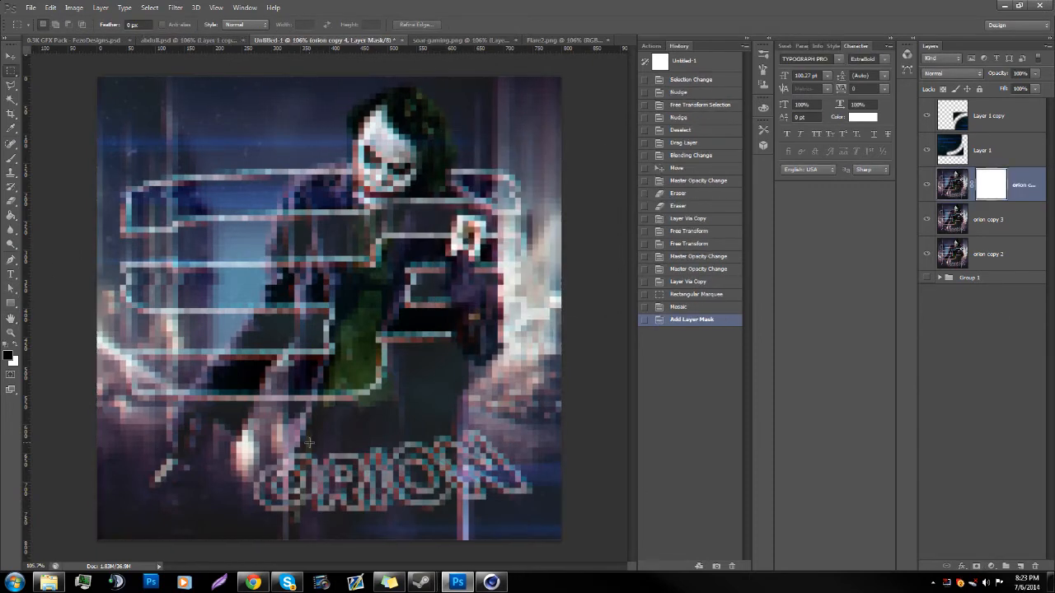
Step: Paint black with the Brush tool on the mosaic layer's mask over the Joker's face, hair, playing card and most of the logo outline
{"action": "left_click", "coordinate": [12, 158]}
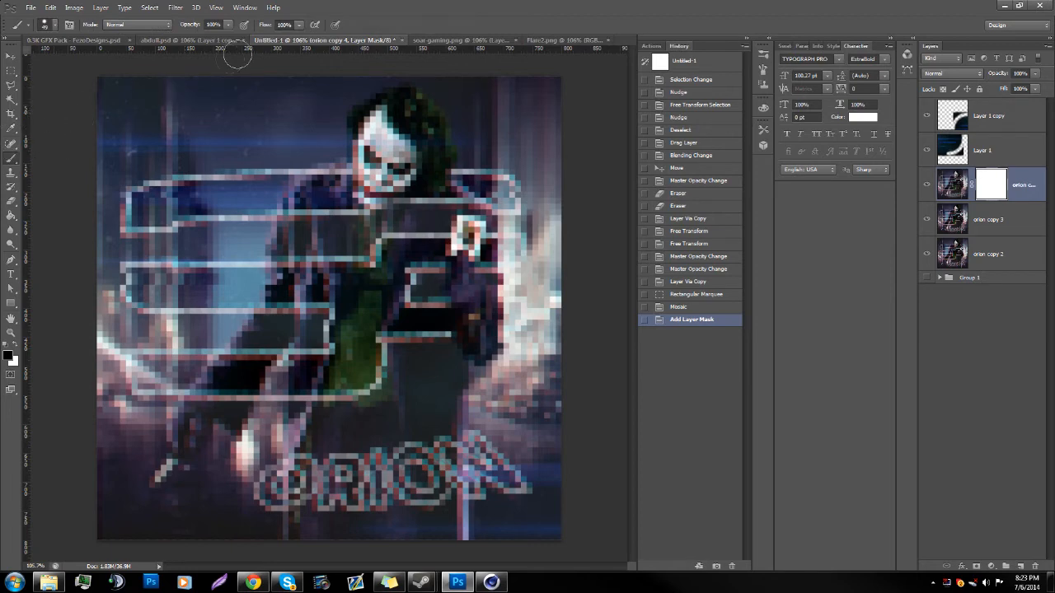
{"action": "mouse_move", "coordinate": [339, 117]}
{"action": "left_mouse_down"}
{"action": "mouse_move", "coordinate": [492, 139]}
{"action": "mouse_move", "coordinate": [455, 146]}
{"action": "mouse_move", "coordinate": [489, 152]}
{"action": "mouse_move", "coordinate": [466, 154]}
{"action": "mouse_move", "coordinate": [432, 98]}
{"action": "mouse_move", "coordinate": [432, 132]}
{"action": "mouse_move", "coordinate": [418, 113]}
{"action": "mouse_move", "coordinate": [419, 85]}
{"action": "left_mouse_up"}
{"action": "mouse_move", "coordinate": [466, 229]}
{"action": "left_mouse_down"}
{"action": "mouse_move", "coordinate": [505, 183]}
{"action": "mouse_move", "coordinate": [510, 200]}
{"action": "left_mouse_up"}
{"action": "left_click_drag", "start_coordinate": [461, 169], "coordinate": [504, 198]}
{"action": "mouse_move", "coordinate": [466, 229]}
{"action": "left_mouse_down"}
{"action": "mouse_move", "coordinate": [456, 308]}
{"action": "mouse_move", "coordinate": [494, 312]}
{"action": "mouse_move", "coordinate": [525, 262]}
{"action": "mouse_move", "coordinate": [444, 285]}
{"action": "mouse_move", "coordinate": [480, 246]}
{"action": "left_mouse_up"}
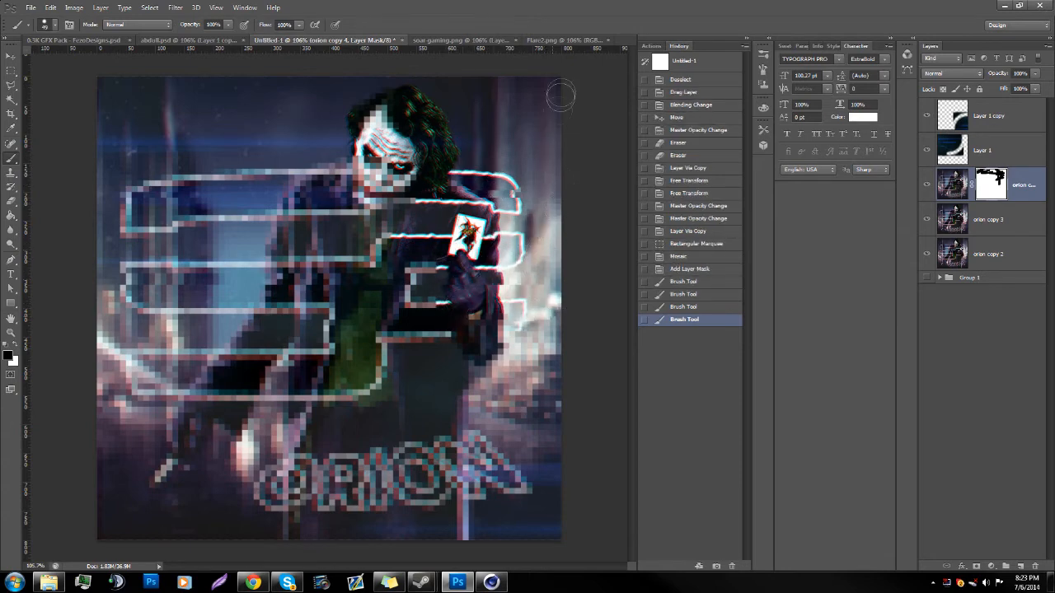
{"action": "left_click", "coordinate": [200, 241]}
{"action": "mouse_move", "coordinate": [158, 175]}
{"action": "left_mouse_down"}
{"action": "mouse_move", "coordinate": [172, 241]}
{"action": "mouse_move", "coordinate": [95, 238]}
{"action": "mouse_move", "coordinate": [97, 151]}
{"action": "mouse_move", "coordinate": [201, 153]}
{"action": "mouse_move", "coordinate": [136, 167]}
{"action": "mouse_move", "coordinate": [141, 142]}
{"action": "mouse_move", "coordinate": [234, 198]}
{"action": "mouse_move", "coordinate": [266, 173]}
{"action": "mouse_move", "coordinate": [336, 173]}
{"action": "mouse_move", "coordinate": [316, 216]}
{"action": "mouse_move", "coordinate": [336, 190]}
{"action": "mouse_move", "coordinate": [387, 206]}
{"action": "mouse_move", "coordinate": [411, 186]}
{"action": "mouse_move", "coordinate": [372, 248]}
{"action": "mouse_move", "coordinate": [377, 220]}
{"action": "mouse_move", "coordinate": [274, 270]}
{"action": "mouse_move", "coordinate": [309, 241]}
{"action": "mouse_move", "coordinate": [300, 245]}
{"action": "mouse_move", "coordinate": [283, 209]}
{"action": "mouse_move", "coordinate": [338, 212]}
{"action": "mouse_move", "coordinate": [207, 221]}
{"action": "mouse_move", "coordinate": [187, 234]}
{"action": "mouse_move", "coordinate": [166, 278]}
{"action": "mouse_move", "coordinate": [171, 269]}
{"action": "mouse_move", "coordinate": [114, 287]}
{"action": "mouse_move", "coordinate": [145, 303]}
{"action": "mouse_move", "coordinate": [230, 299]}
{"action": "mouse_move", "coordinate": [283, 280]}
{"action": "mouse_move", "coordinate": [317, 314]}
{"action": "mouse_move", "coordinate": [320, 298]}
{"action": "mouse_move", "coordinate": [303, 313]}
{"action": "mouse_move", "coordinate": [298, 369]}
{"action": "mouse_move", "coordinate": [383, 362]}
{"action": "mouse_move", "coordinate": [376, 294]}
{"action": "mouse_move", "coordinate": [295, 292]}
{"action": "mouse_move", "coordinate": [420, 289]}
{"action": "mouse_move", "coordinate": [411, 279]}
{"action": "mouse_move", "coordinate": [428, 295]}
{"action": "mouse_move", "coordinate": [423, 286]}
{"action": "mouse_move", "coordinate": [406, 350]}
{"action": "mouse_move", "coordinate": [516, 340]}
{"action": "mouse_move", "coordinate": [461, 354]}
{"action": "mouse_move", "coordinate": [441, 333]}
{"action": "mouse_move", "coordinate": [412, 346]}
{"action": "left_mouse_up"}
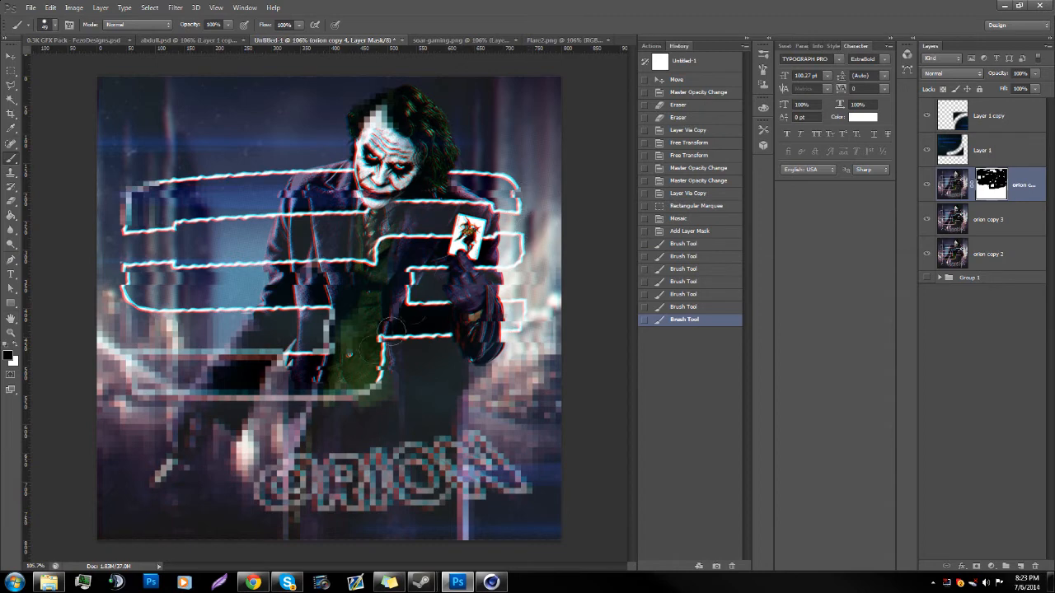
Step: Mask the mosaic off the ORION lettering and the logo's lower edge, restoring some pixelation at the outer edge of the first O
{"action": "left_click_drag", "start_coordinate": [281, 428], "coordinate": [252, 460]}
{"action": "mouse_move", "coordinate": [445, 454]}
{"action": "left_mouse_down"}
{"action": "mouse_move", "coordinate": [525, 481]}
{"action": "mouse_move", "coordinate": [422, 494]}
{"action": "mouse_move", "coordinate": [534, 484]}
{"action": "mouse_move", "coordinate": [353, 492]}
{"action": "mouse_move", "coordinate": [376, 504]}
{"action": "left_mouse_up"}
{"action": "left_click_drag", "start_coordinate": [478, 480], "coordinate": [452, 479]}
{"action": "mouse_move", "coordinate": [349, 448]}
{"action": "left_mouse_down"}
{"action": "mouse_move", "coordinate": [334, 493]}
{"action": "mouse_move", "coordinate": [262, 487]}
{"action": "left_mouse_up"}
{"action": "left_click_drag", "start_coordinate": [428, 475], "coordinate": [405, 456]}
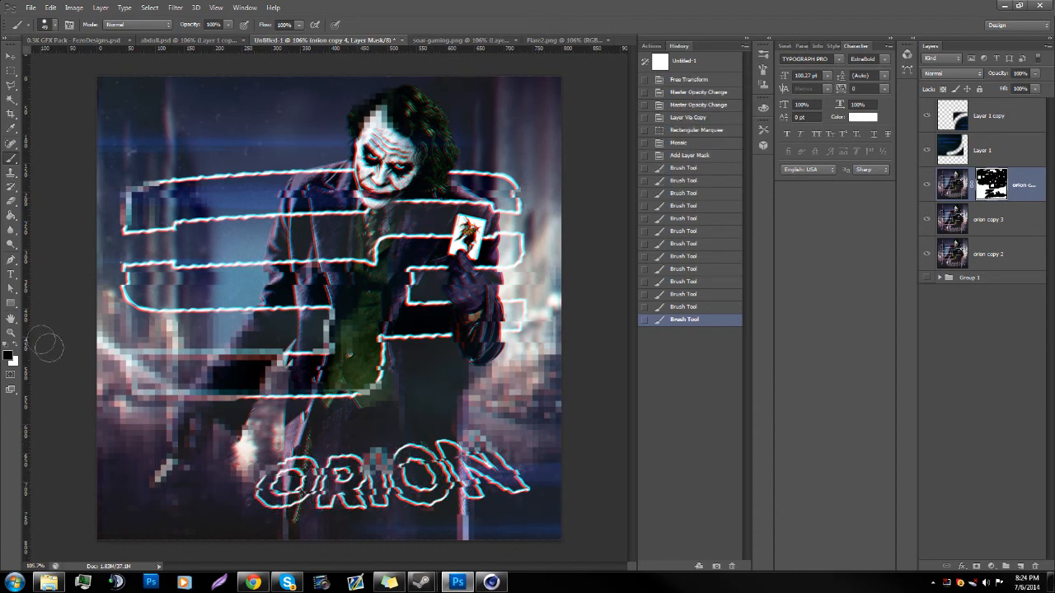
{"action": "mouse_move", "coordinate": [280, 495]}
{"action": "left_mouse_down"}
{"action": "mouse_move", "coordinate": [262, 495]}
{"action": "mouse_move", "coordinate": [272, 490]}
{"action": "left_mouse_up"}
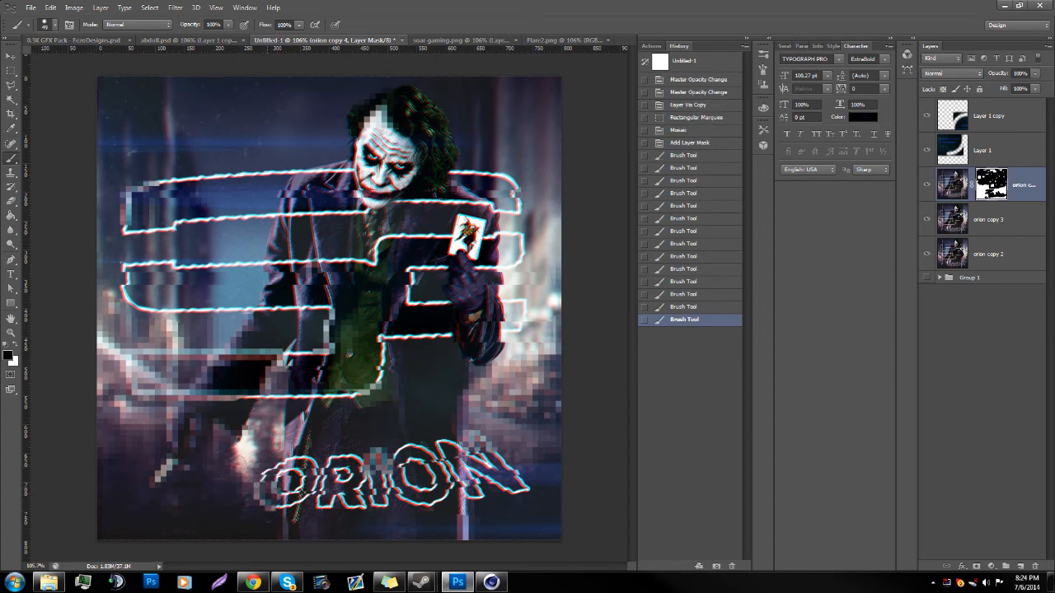
Step: Mask the mosaic off the Joker's lowered hand, the coat sleeve and the logo outline's lower-left corner
{"action": "left_click", "coordinate": [202, 456]}
{"action": "mouse_move", "coordinate": [164, 473]}
{"action": "left_mouse_down"}
{"action": "mouse_move", "coordinate": [197, 481]}
{"action": "mouse_move", "coordinate": [211, 455]}
{"action": "mouse_move", "coordinate": [173, 443]}
{"action": "mouse_move", "coordinate": [183, 429]}
{"action": "mouse_move", "coordinate": [155, 424]}
{"action": "mouse_move", "coordinate": [203, 411]}
{"action": "left_mouse_up"}
{"action": "key", "text": "x"}
{"action": "left_click", "coordinate": [154, 482]}
{"action": "key", "text": "x"}
{"action": "mouse_move", "coordinate": [166, 339]}
{"action": "left_mouse_down"}
{"action": "mouse_move", "coordinate": [155, 380]}
{"action": "mouse_move", "coordinate": [160, 346]}
{"action": "mouse_move", "coordinate": [113, 301]}
{"action": "mouse_move", "coordinate": [101, 328]}
{"action": "left_mouse_up"}
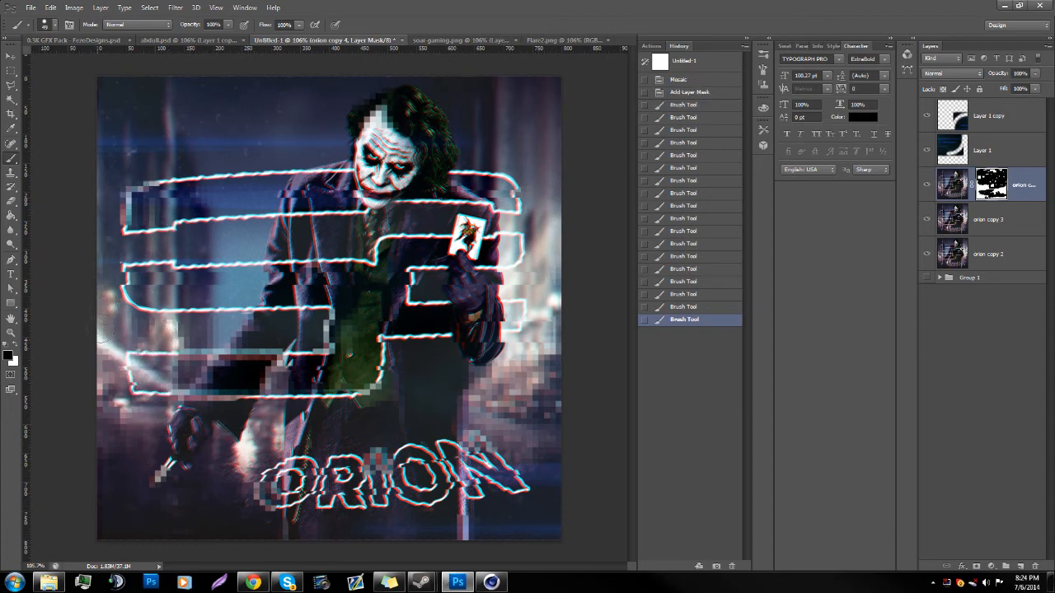
{"action": "mouse_move", "coordinate": [276, 368]}
{"action": "left_mouse_down"}
{"action": "mouse_move", "coordinate": [250, 383]}
{"action": "mouse_move", "coordinate": [234, 347]}
{"action": "mouse_move", "coordinate": [230, 373]}
{"action": "left_mouse_up"}
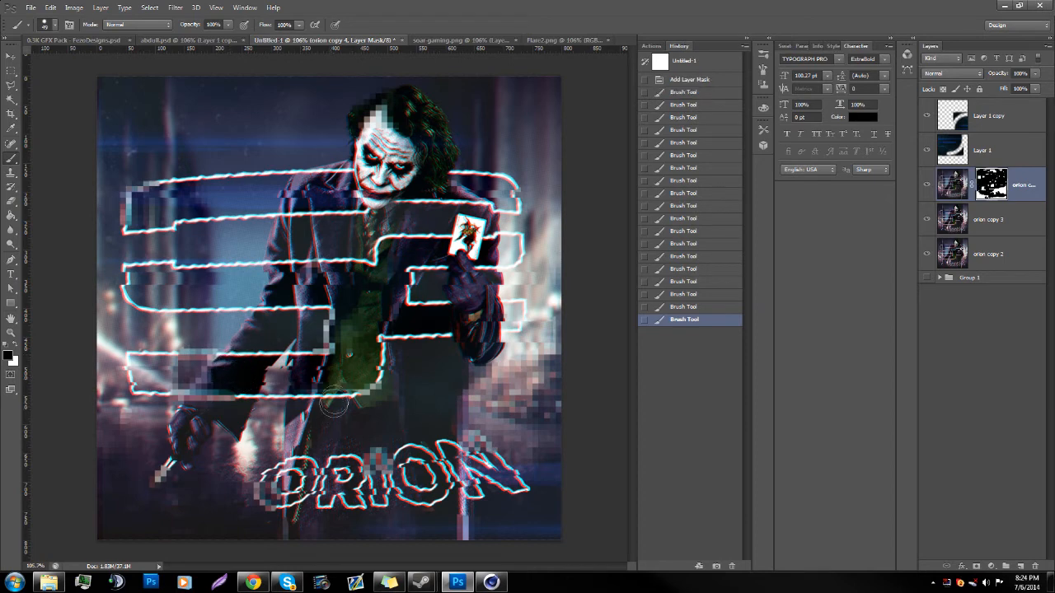
Step: Alternate black and white on the mask to restore small mosaic patches along the coat's edge, the logo's inner corner and the hair
{"action": "key", "text": "x"}
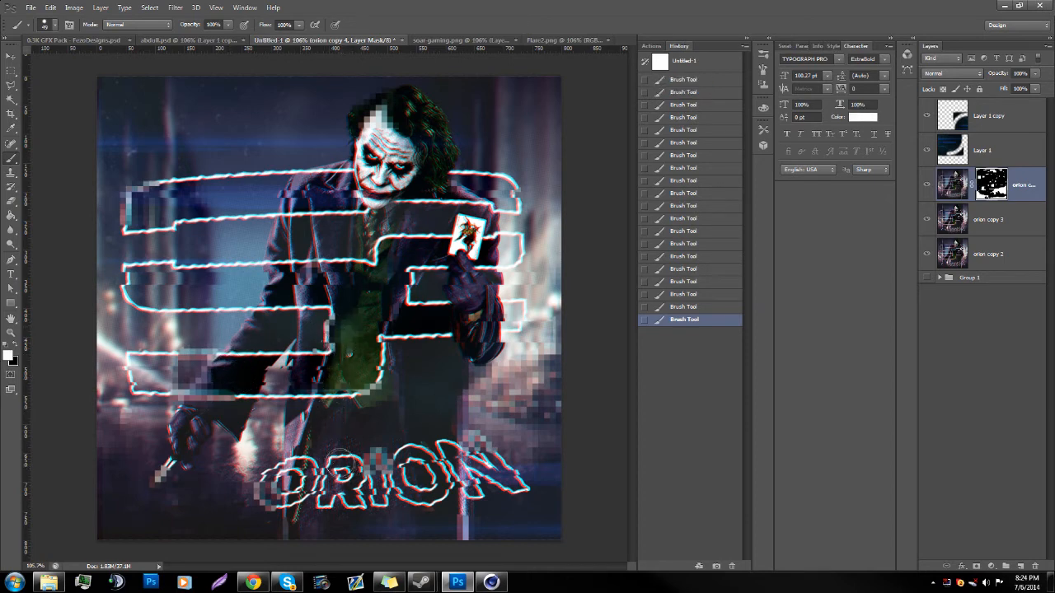
{"action": "key", "text": "x"}
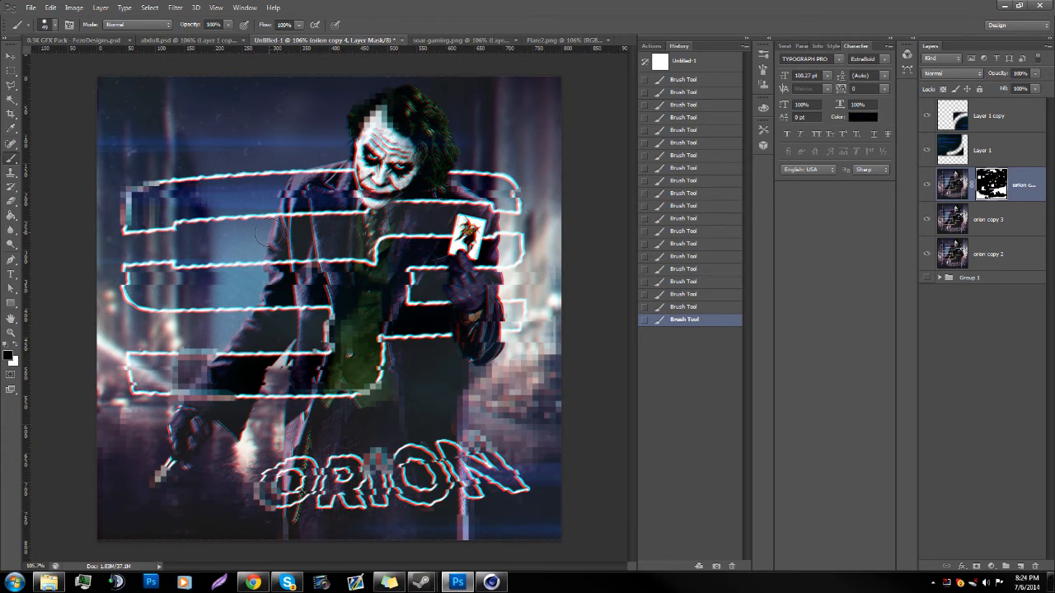
{"action": "key", "text": "x"}
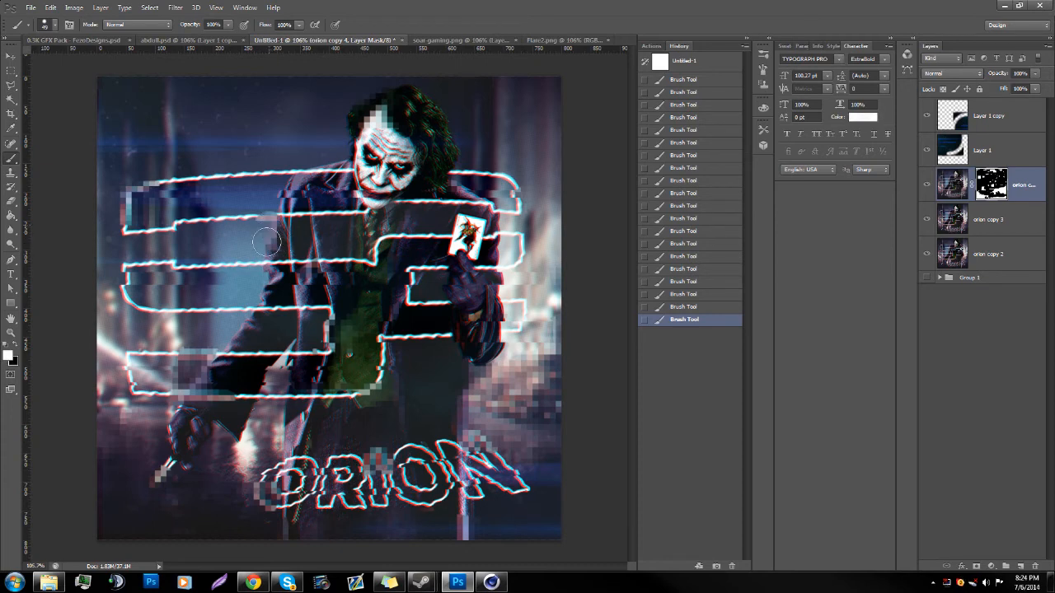
{"action": "key", "text": "x"}
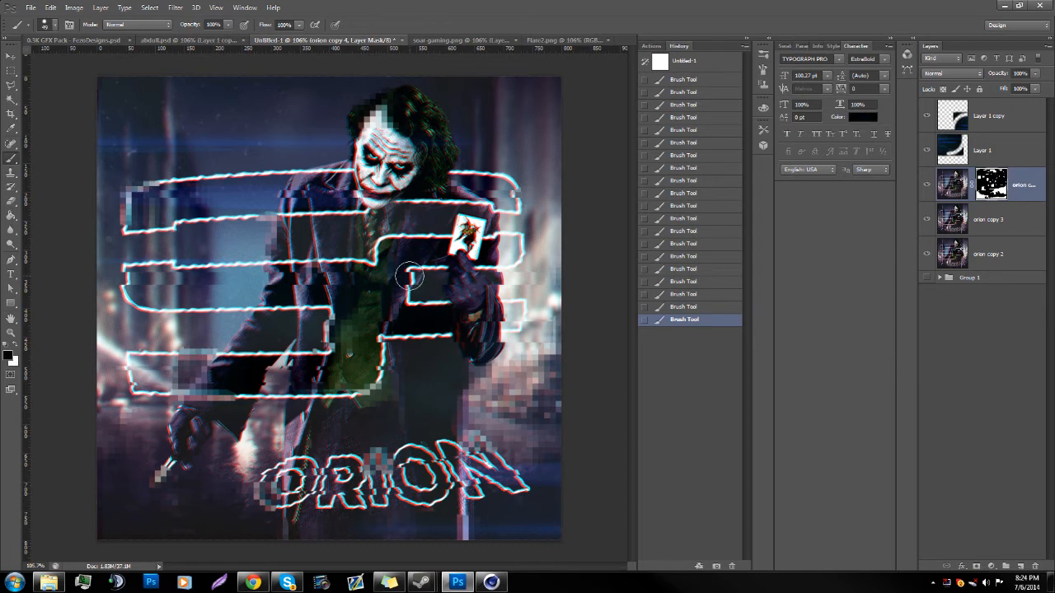
{"action": "left_click_drag", "start_coordinate": [409, 275], "coordinate": [411, 297]}
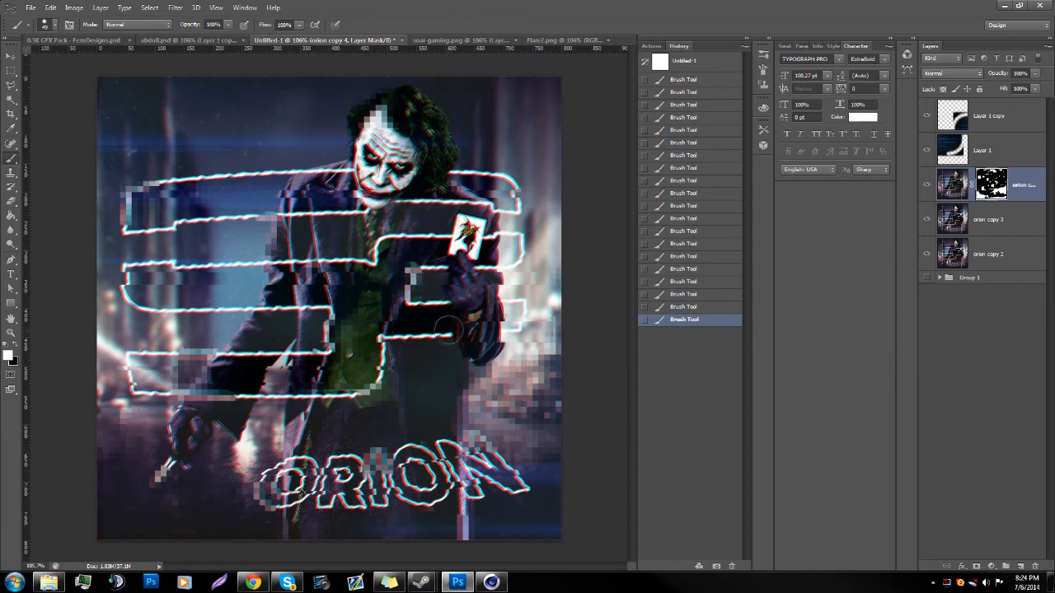
{"action": "key", "text": "x"}
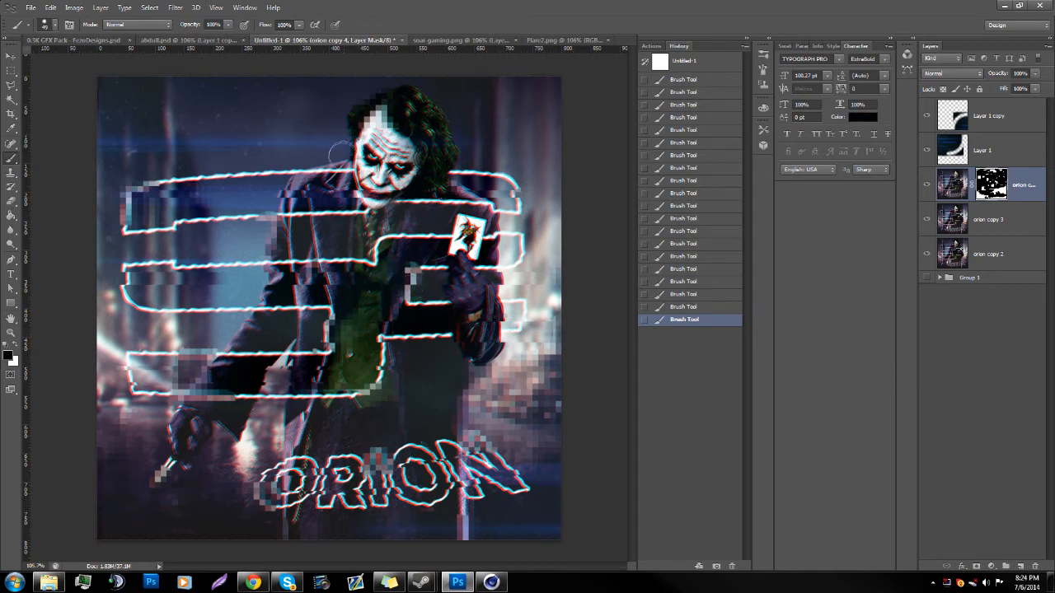
{"action": "key", "text": "x"}
{"action": "left_click_drag", "start_coordinate": [453, 152], "coordinate": [451, 165]}
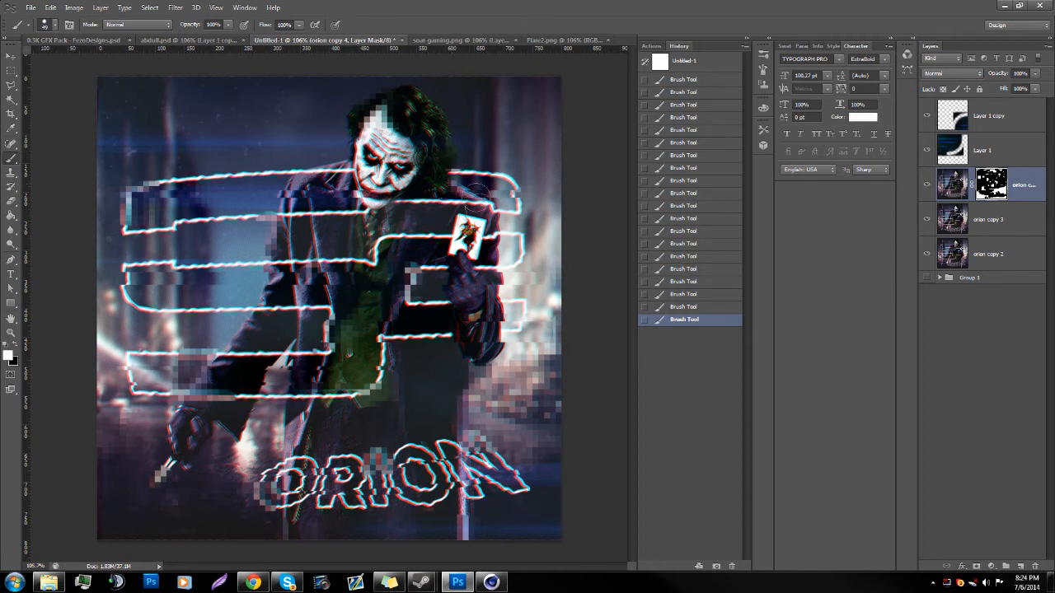
Step: Restore mosaic patches on the logo's left edge and the end of the ORION lettering, then step back one brush stroke
{"action": "key", "text": "x"}
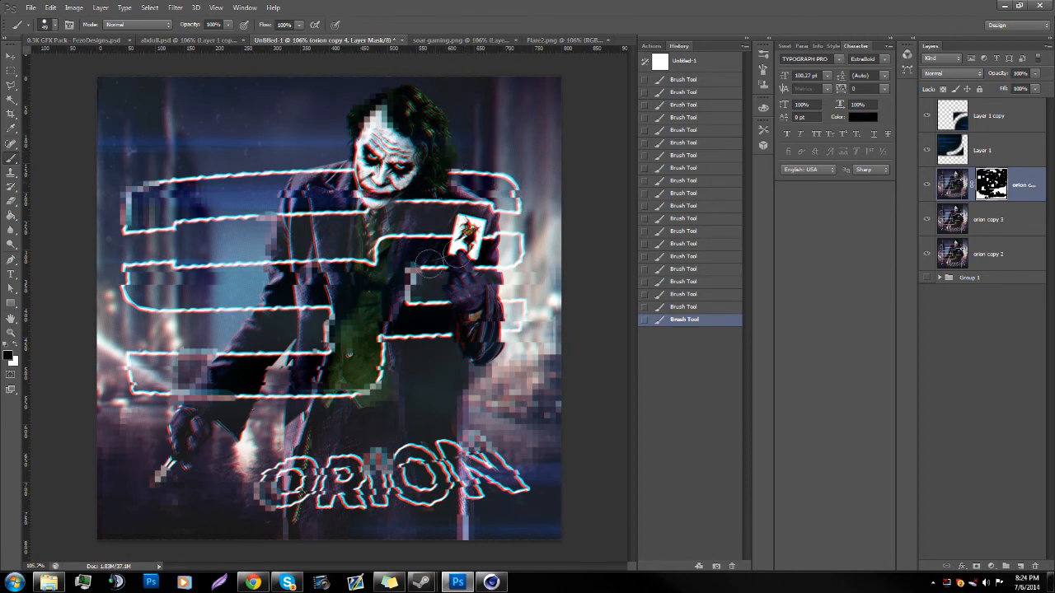
{"action": "key", "text": "x"}
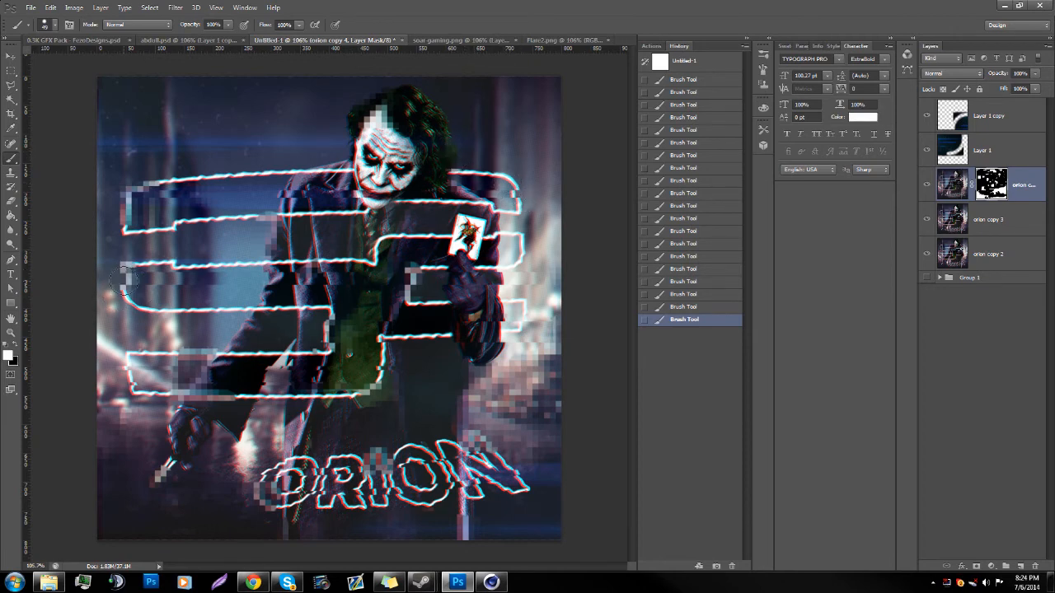
{"action": "key", "text": "x"}
{"action": "key", "text": "x"}
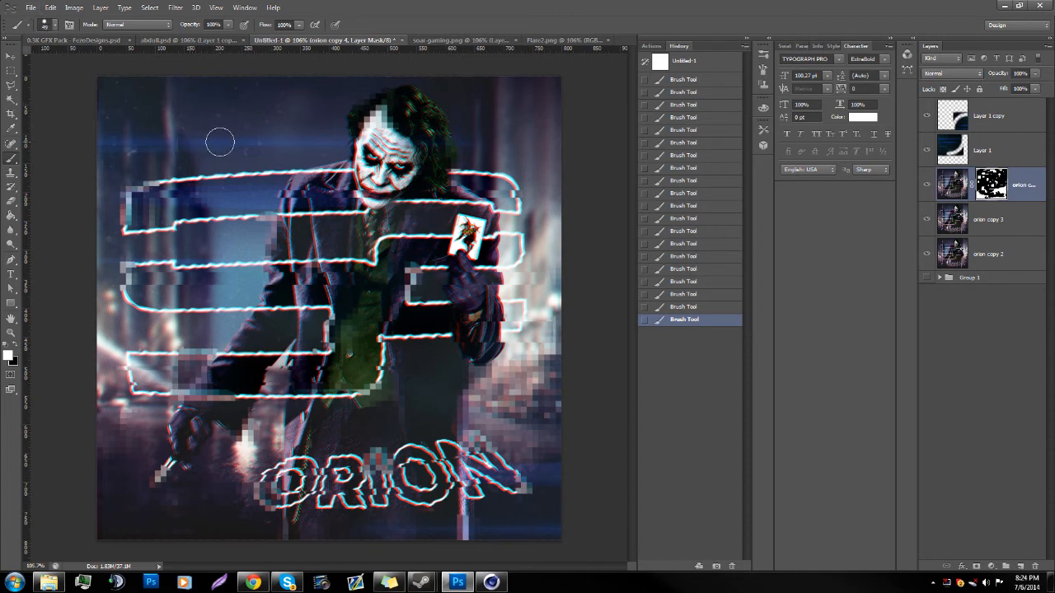
{"action": "left_click", "coordinate": [674, 308]}
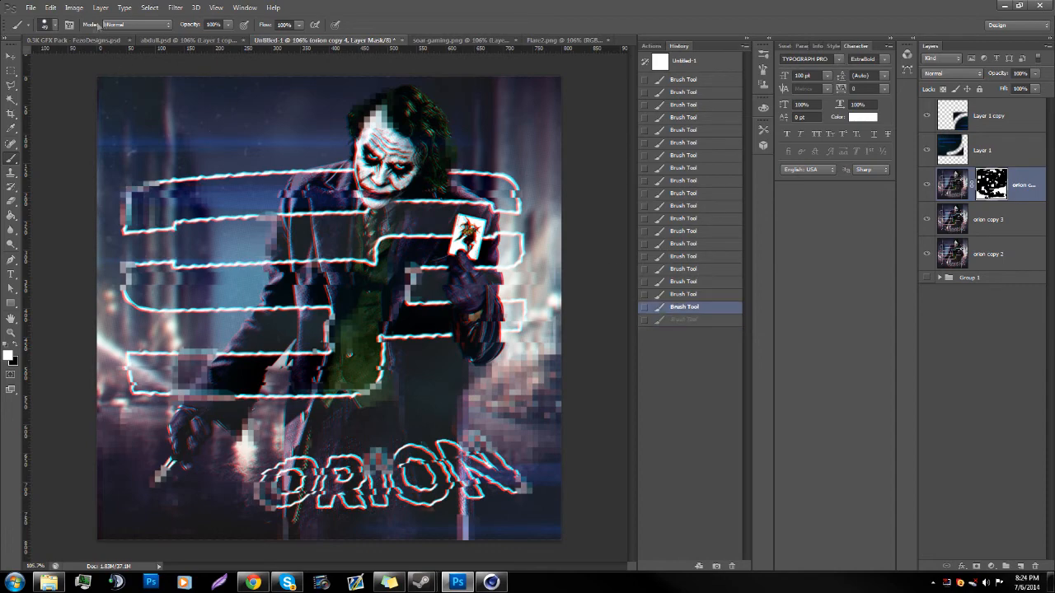
Step: Save a JPEG copy of the avatar named tutor in the Pictures library
{"action": "left_click", "coordinate": [38, 6]}
{"action": "left_click", "coordinate": [58, 136]}
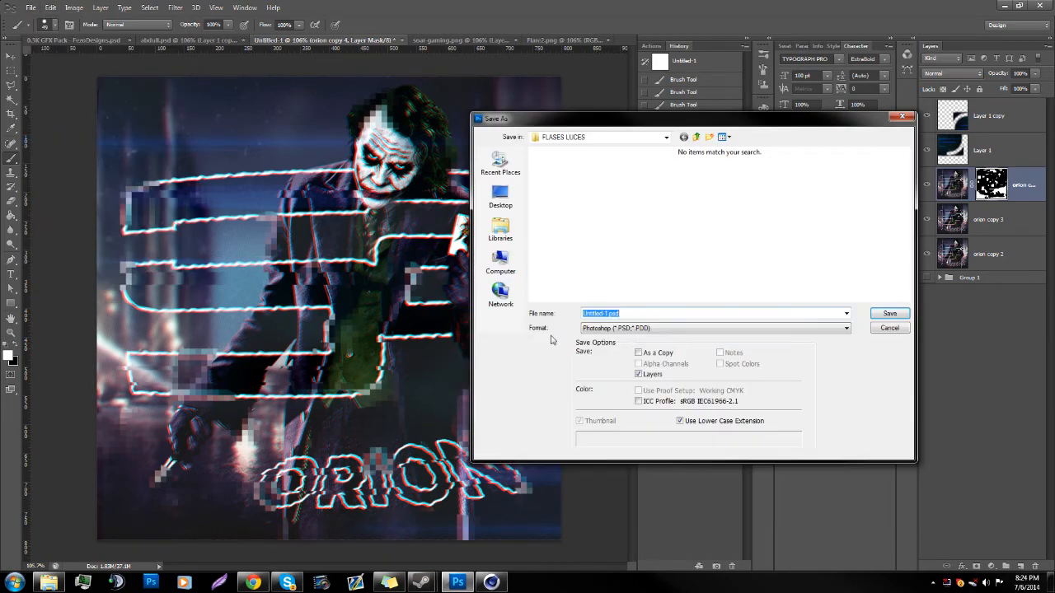
{"action": "left_click", "coordinate": [633, 329]}
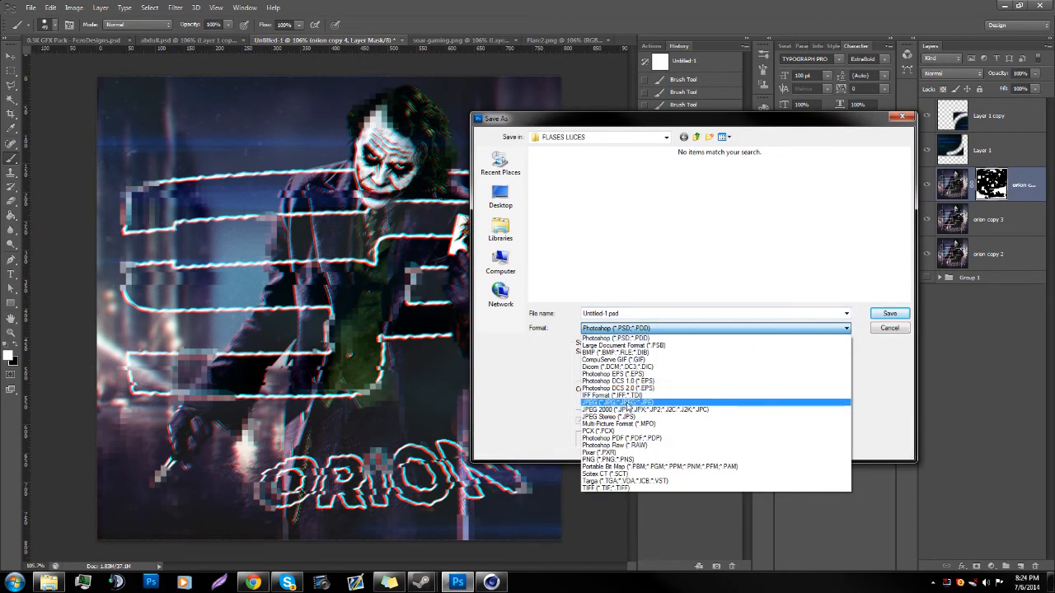
{"action": "left_click", "coordinate": [633, 399]}
{"action": "left_click", "coordinate": [500, 229]}
{"action": "double_click", "coordinate": [812, 164]}
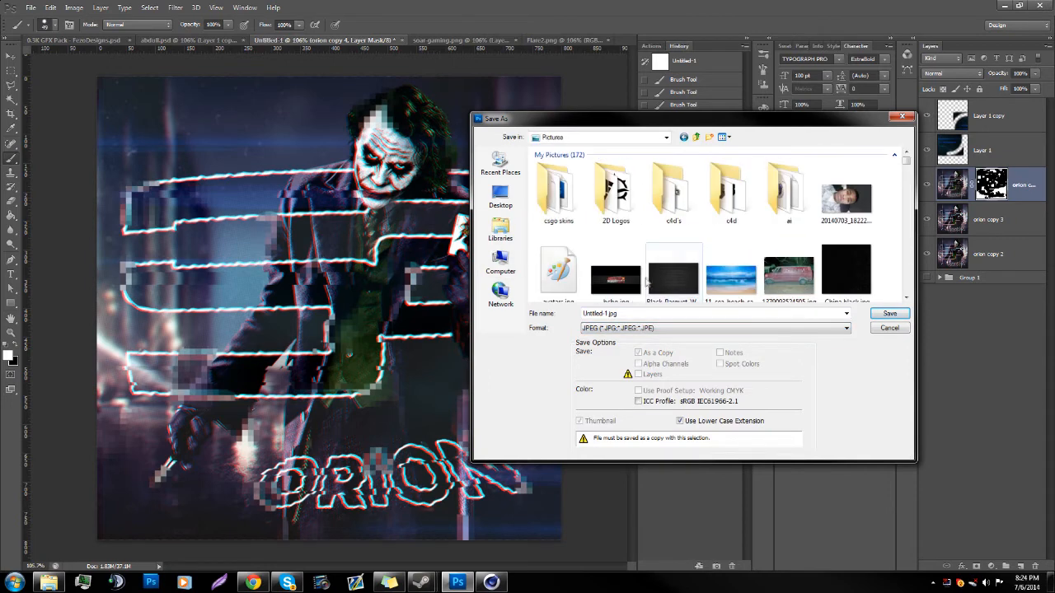
{"action": "key", "text": "BackSpace"}
{"action": "key", "text": "BackSpace"}
{"action": "key", "text": "BackSpace"}
{"action": "key", "text": "BackSpace"}
{"action": "key", "text": "BackSpace"}
{"action": "key", "text": "BackSpace"}
{"action": "key", "text": "BackSpace"}
{"action": "key", "text": "BackSpace"}
{"action": "key", "text": "BackSpace"}
{"action": "key", "text": "BackSpace"}
{"action": "key", "text": "BackSpace"}
{"action": "key", "text": "BackSpace"}
{"action": "key", "text": "BackSpace"}
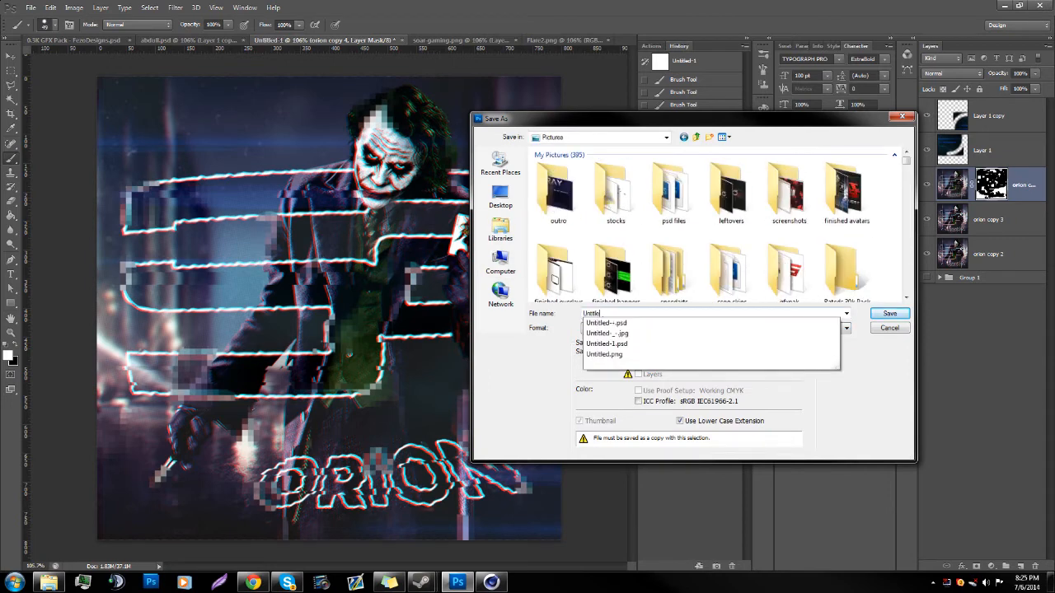
{"action": "type", "text": "tutorial"}
{"action": "key", "text": "Return"}
{"action": "key", "text": "Return"}
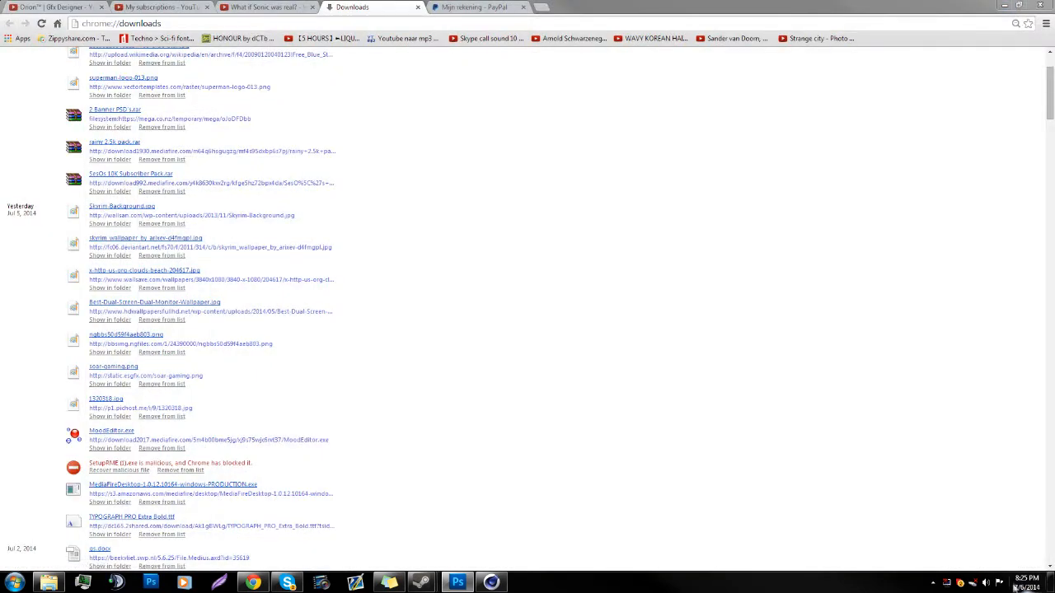
Step: Launch Magic Bullet PhotoLooks from the desktop and open the exported avatar JPEG from the Pictures library
{"action": "left_click", "coordinate": [1051, 587]}
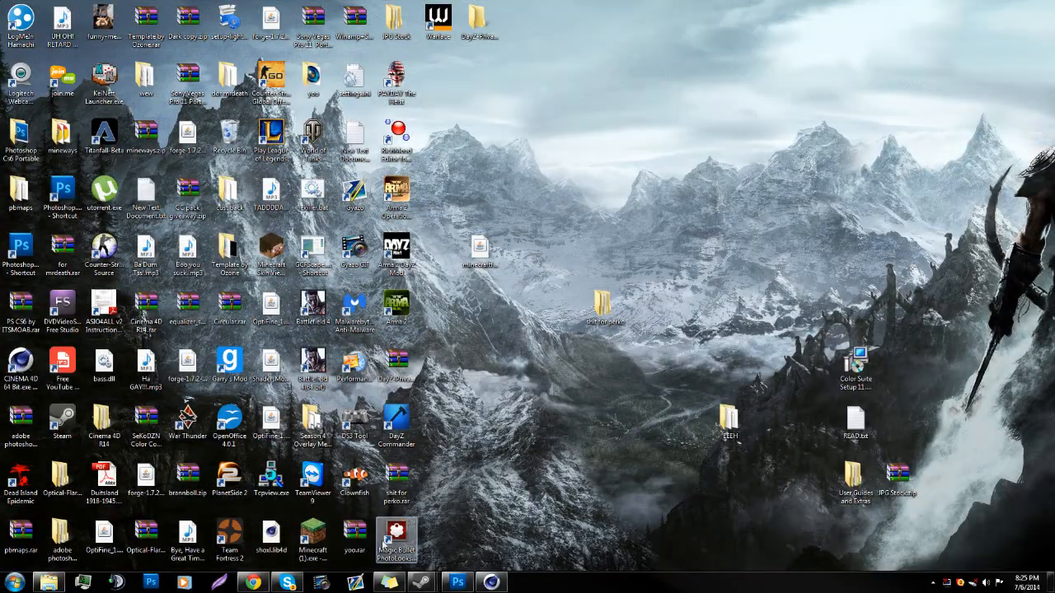
{"action": "double_click", "coordinate": [403, 536]}
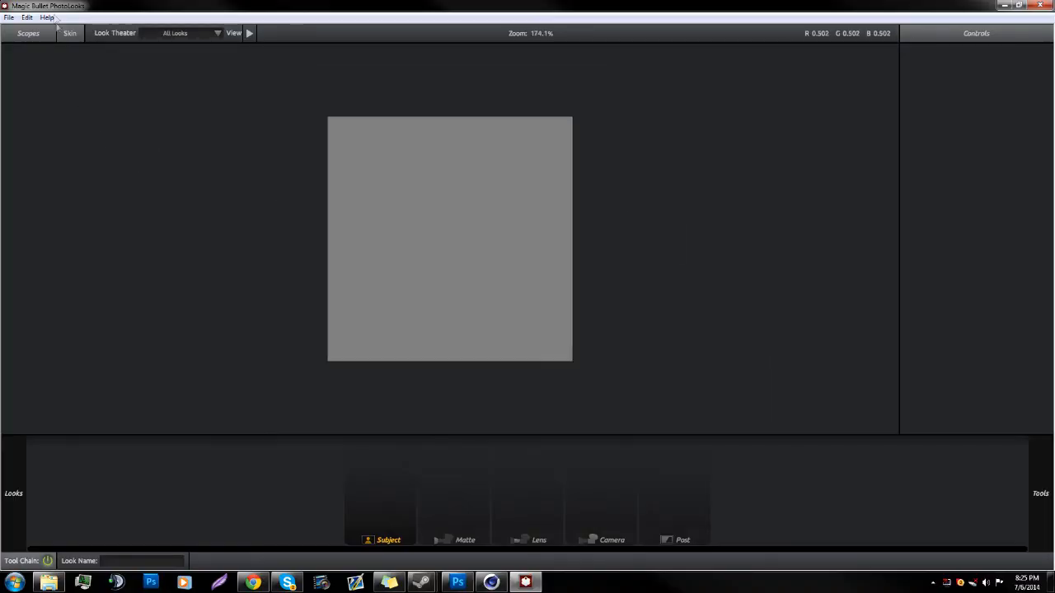
{"action": "left_click", "coordinate": [7, 17]}
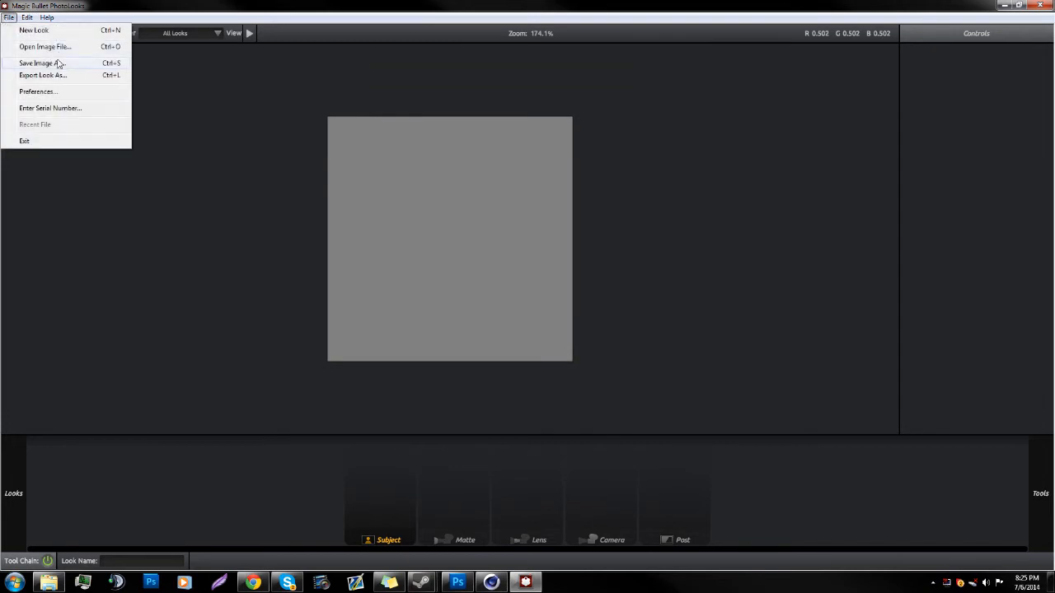
{"action": "left_click", "coordinate": [56, 47]}
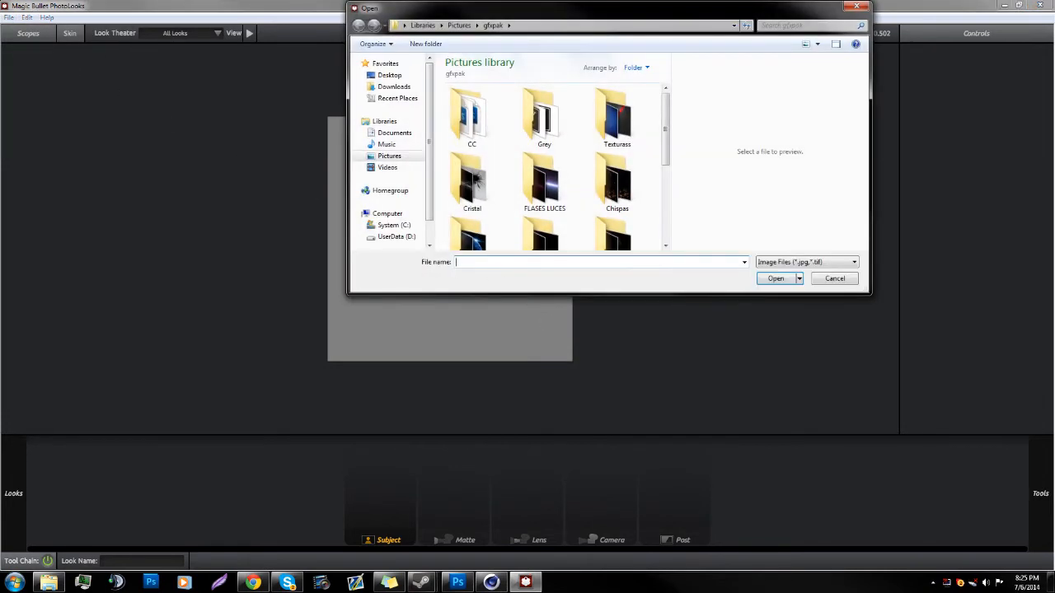
{"action": "left_click", "coordinate": [389, 156]}
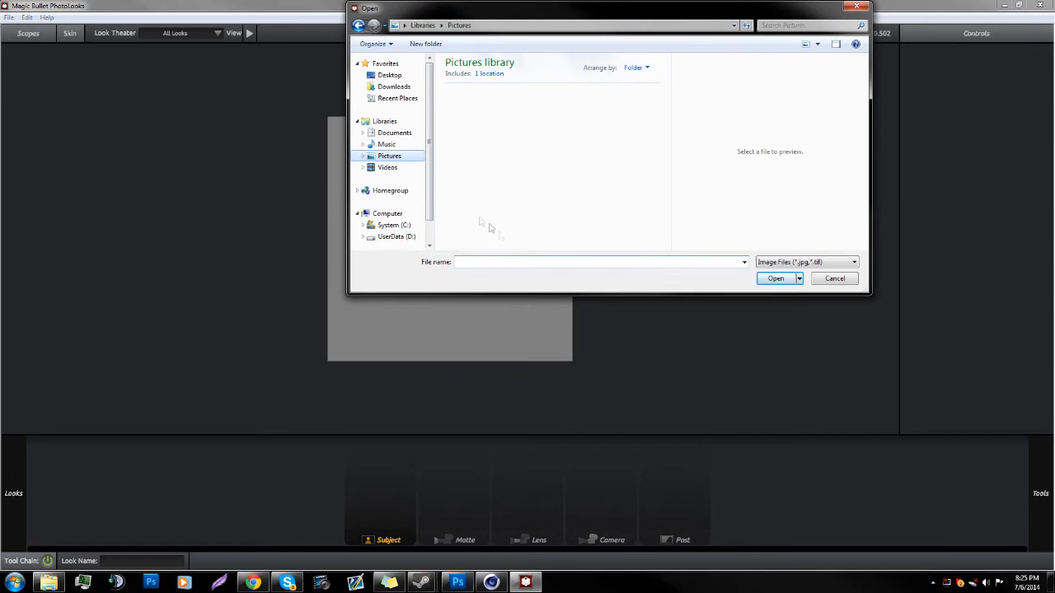
{"action": "left_click", "coordinate": [536, 263]}
{"action": "type", "text": "tyut"}
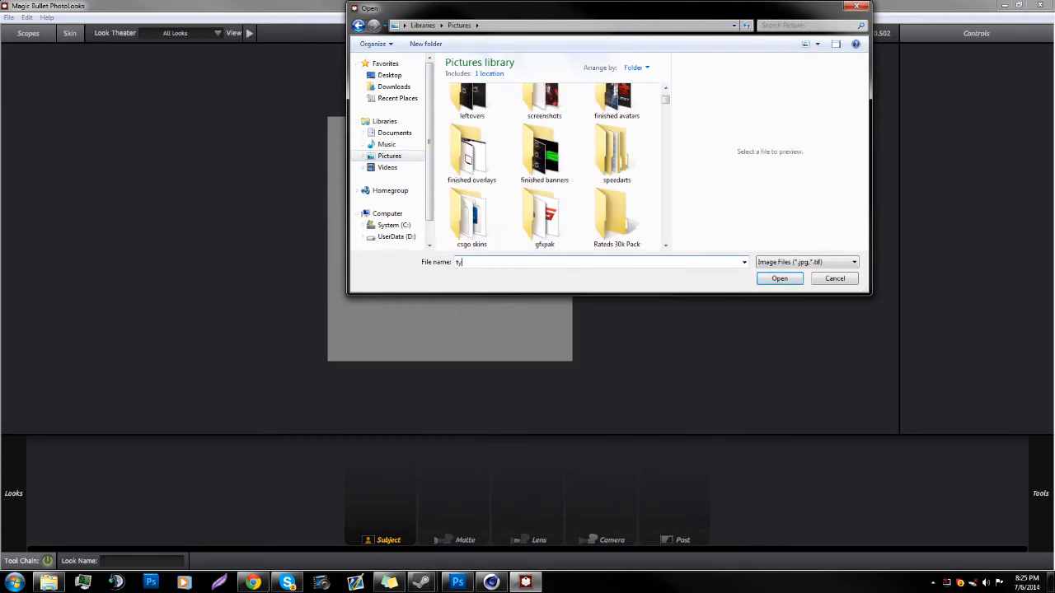
{"action": "key", "text": "BackSpace"}
{"action": "type", "text": "ut"}
{"action": "key", "text": "Down"}
{"action": "key", "text": "Down"}
{"action": "key", "text": "Down"}
{"action": "key", "text": "Return"}
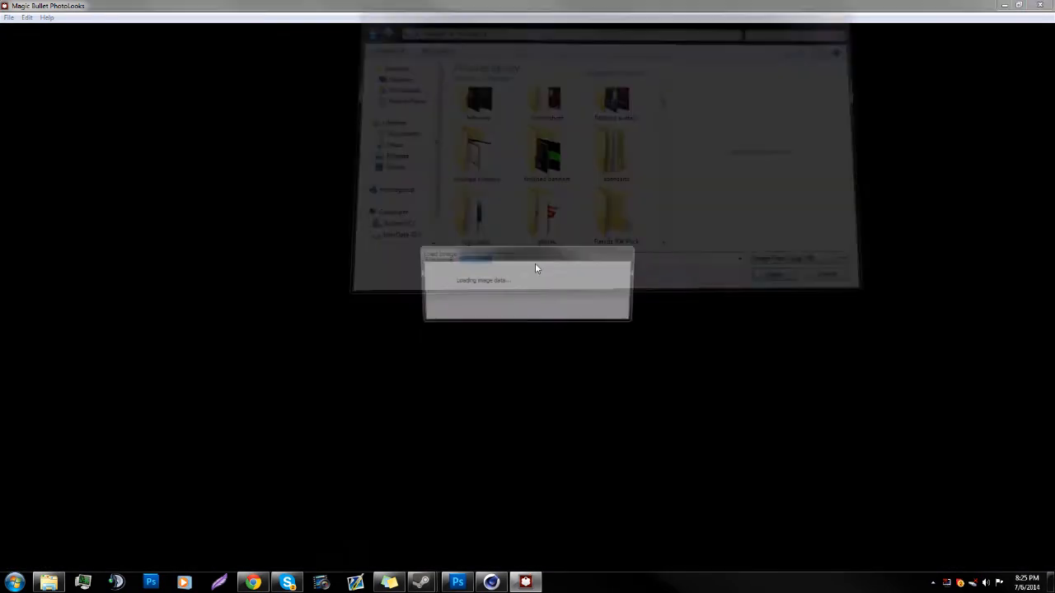
Step: Apply the Basic Black Diffusion look to the avatar and browse further presets down to the Stylized group
{"action": "scroll", "coordinate": [532, 268], "scroll_direction": "up", "scroll_amount": 5}
{"action": "scroll", "coordinate": [531, 268], "scroll_direction": "down", "scroll_amount": 10}
{"action": "mouse_move", "coordinate": [12, 454]}
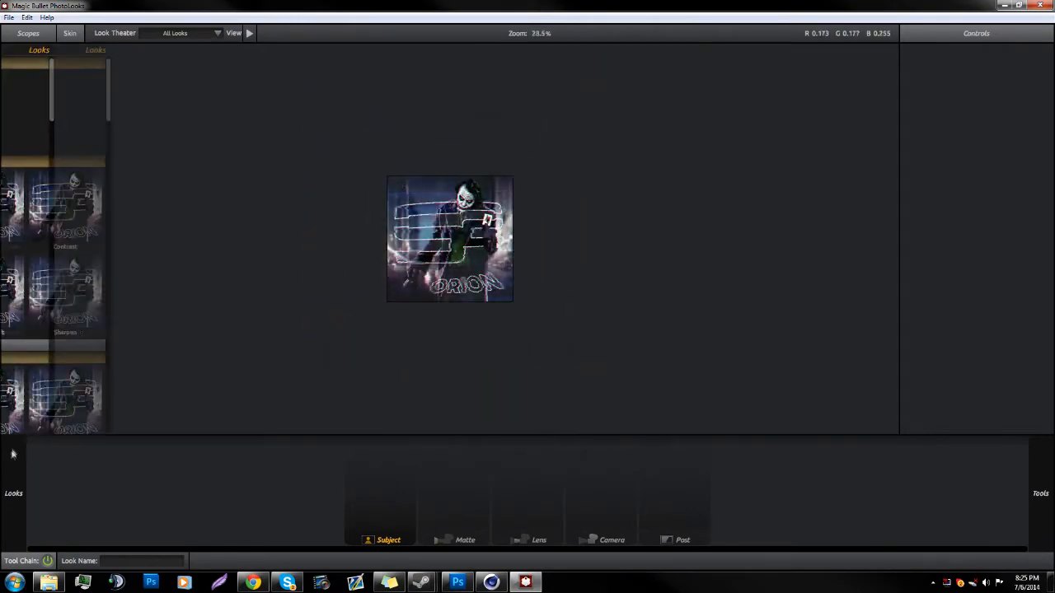
{"action": "scroll", "coordinate": [117, 347], "scroll_direction": "down", "scroll_amount": 2}
{"action": "left_click", "coordinate": [120, 328]}
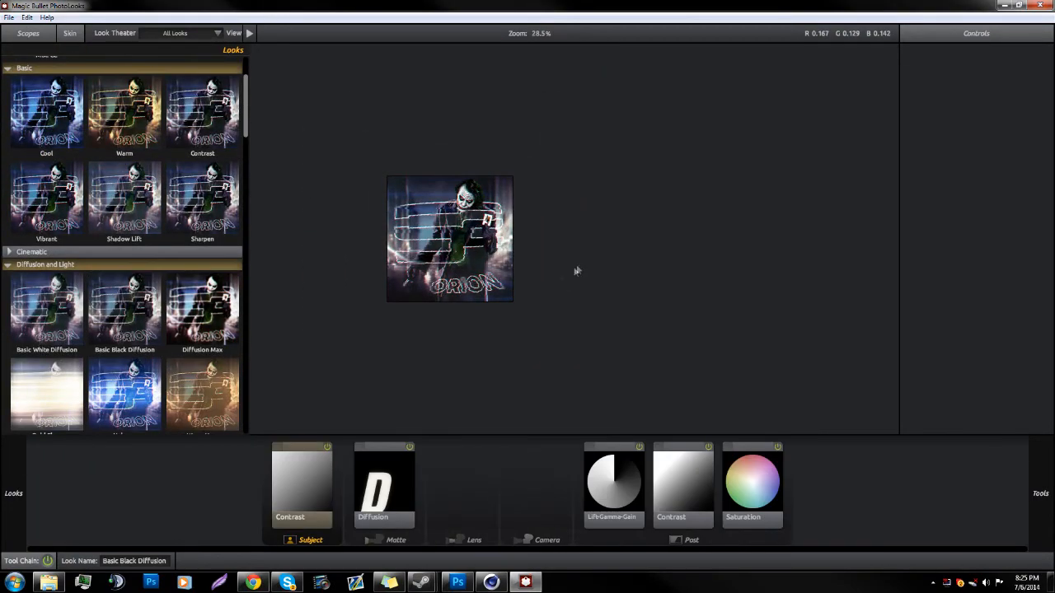
{"action": "scroll", "coordinate": [470, 276], "scroll_direction": "up", "scroll_amount": 8}
{"action": "scroll", "coordinate": [471, 276], "scroll_direction": "down", "scroll_amount": 2}
{"action": "mouse_move", "coordinate": [15, 487]}
{"action": "scroll", "coordinate": [124, 371], "scroll_direction": "down", "scroll_amount": 10}
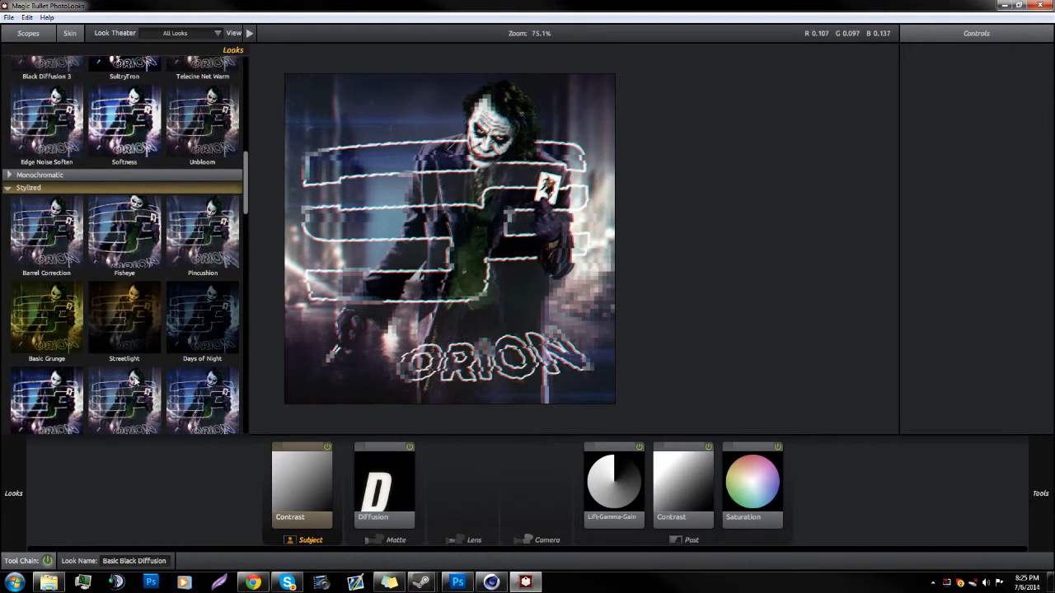
Step: Switch back to Photoshop and paint black on the orion copy 4 mask to hide mosaic over the N of ORION
{"action": "left_click", "coordinate": [458, 582]}
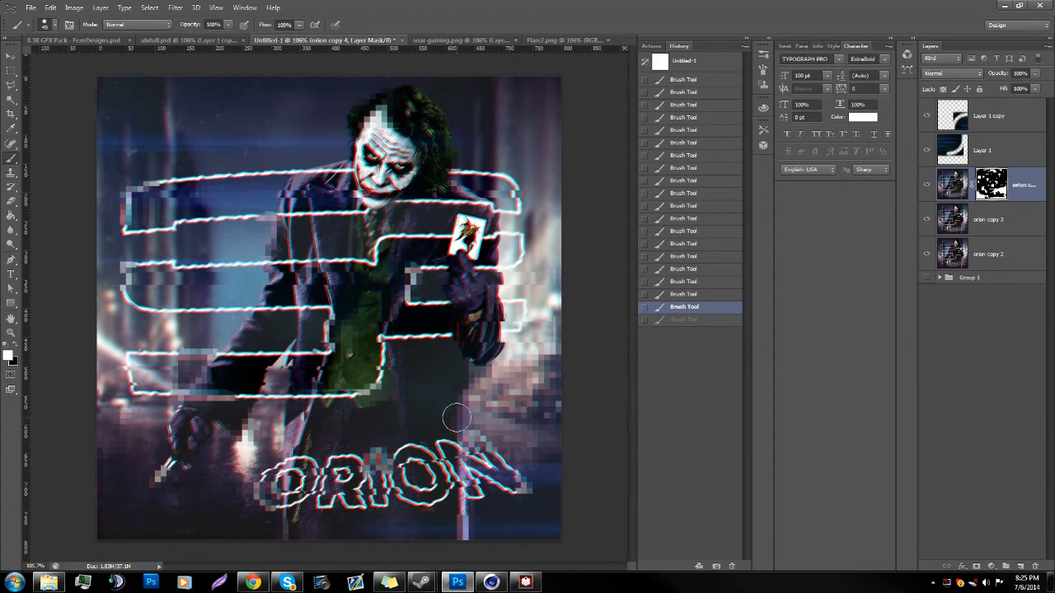
{"action": "key", "text": "x"}
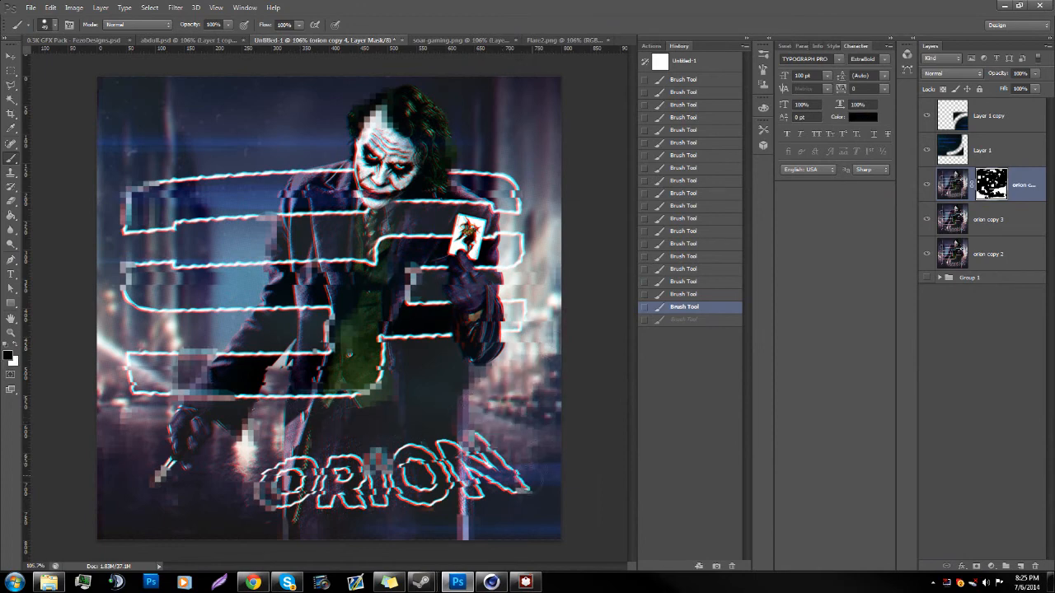
{"action": "left_click_drag", "start_coordinate": [481, 453], "coordinate": [472, 451]}
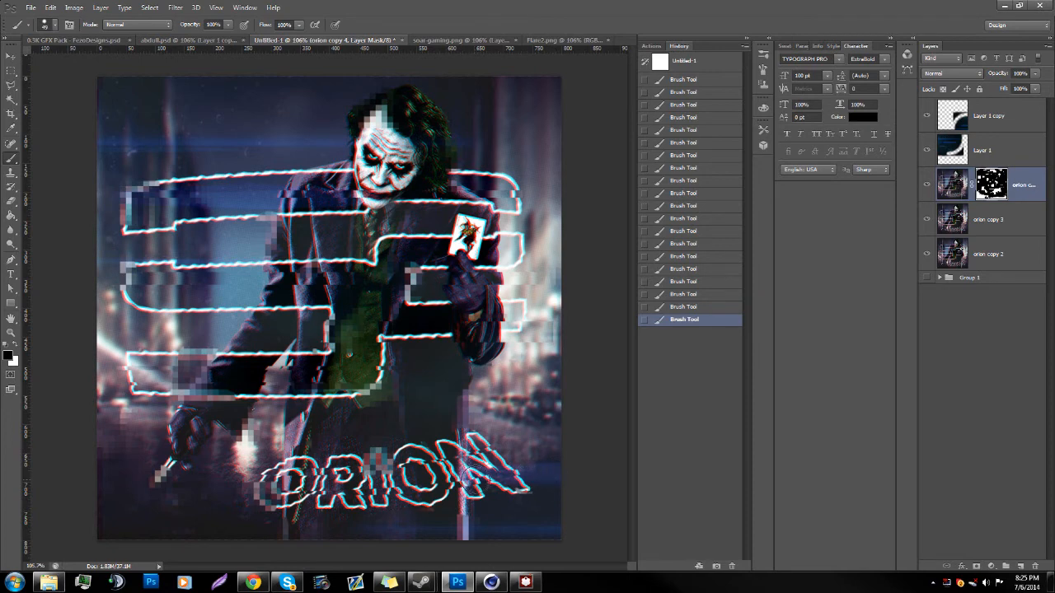
{"action": "key", "text": "x"}
Step: Save a JPEG copy of the avatar named tut in the My Pictures folder
{"action": "left_click", "coordinate": [30, 7]}
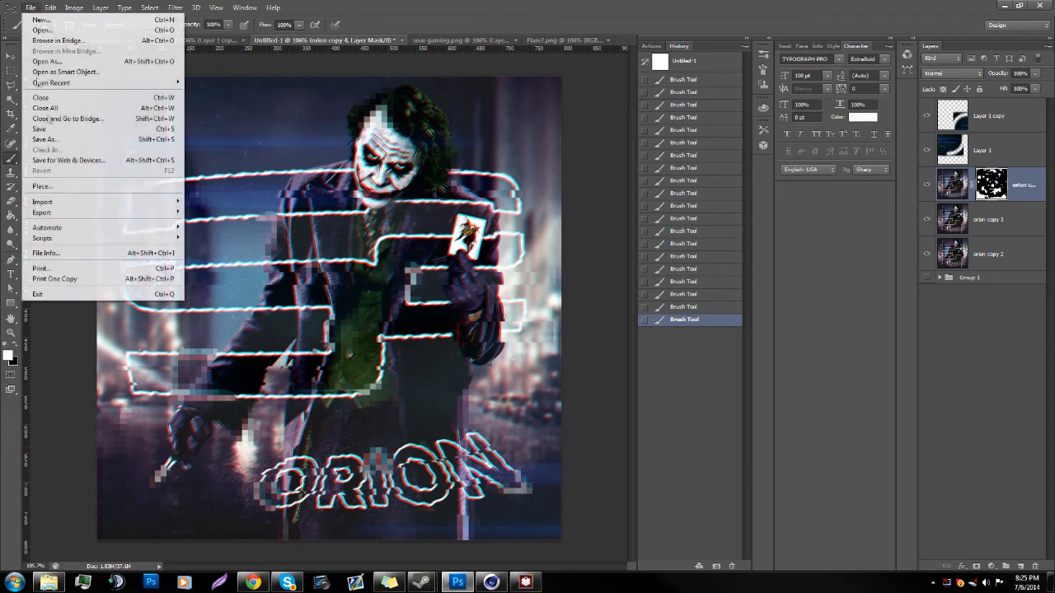
{"action": "left_click", "coordinate": [65, 139]}
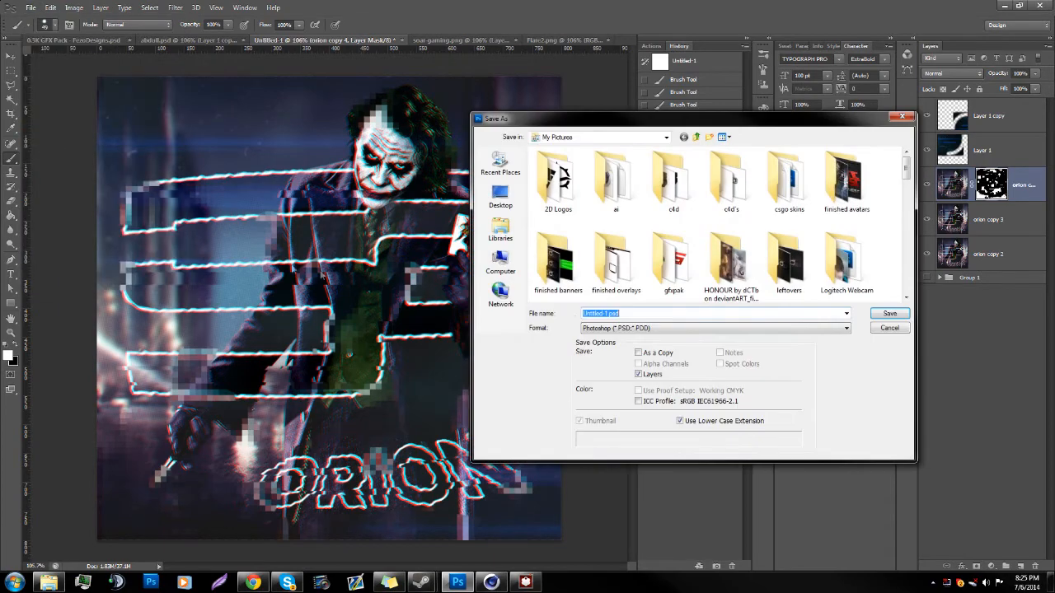
{"action": "type", "text": "tut"}
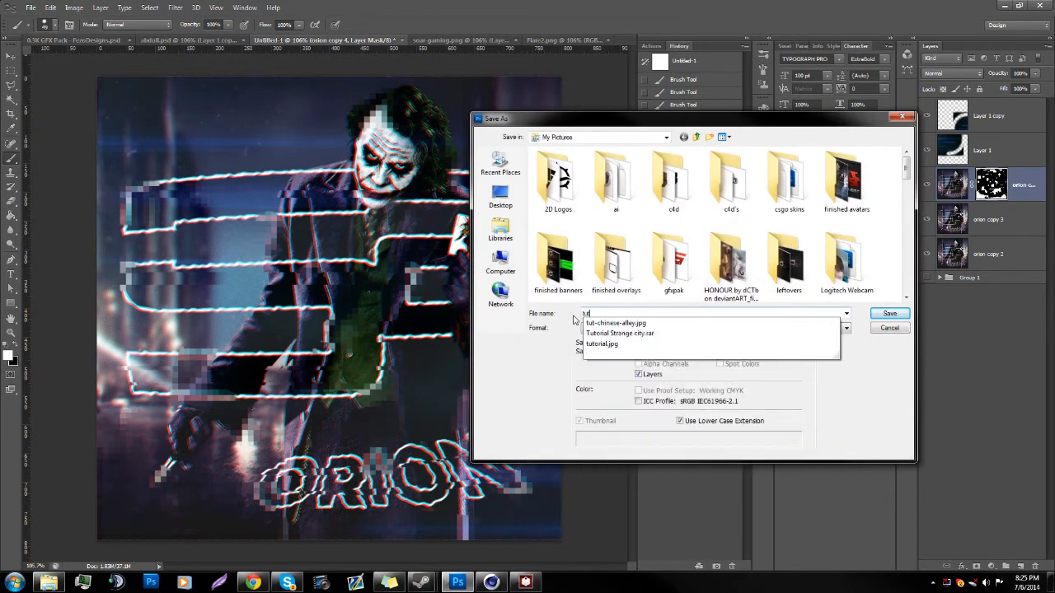
{"action": "left_click", "coordinate": [887, 379]}
{"action": "left_click", "coordinate": [812, 329]}
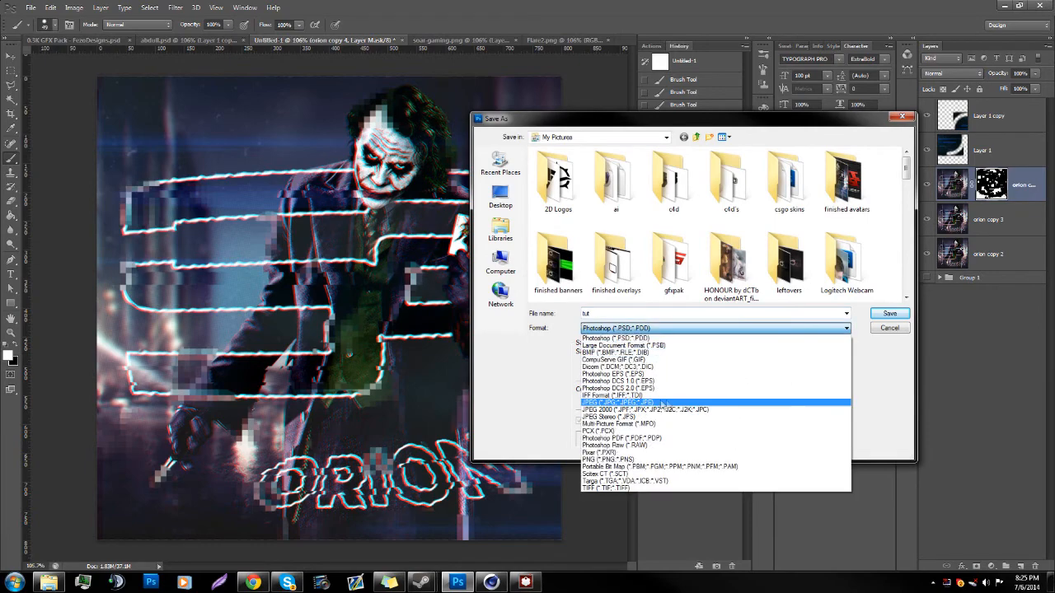
{"action": "left_click", "coordinate": [660, 403]}
{"action": "key", "text": "Return"}
{"action": "key", "text": "Return"}
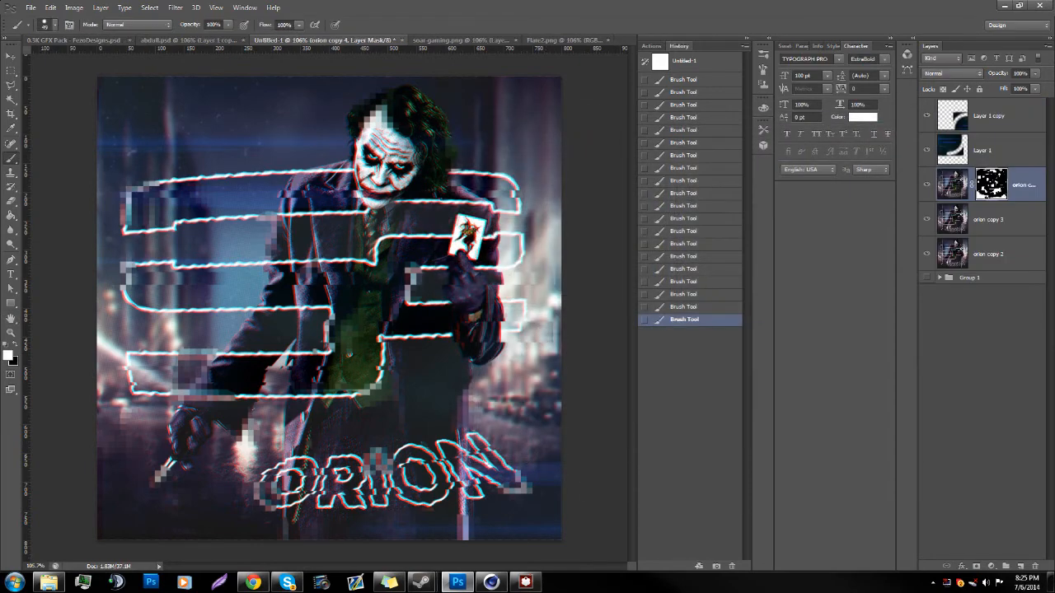
Step: Switch to Magic Bullet PhotoLooks and save the graded image as tut.jpg in the Pictures library
{"action": "left_click", "coordinate": [501, 587]}
{"action": "left_click", "coordinate": [10, 17]}
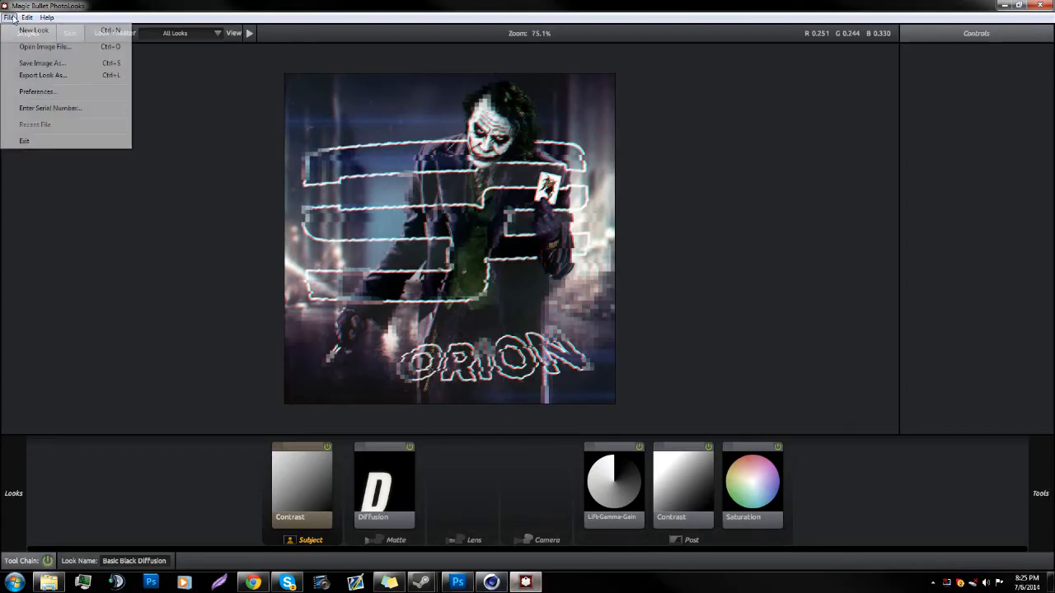
{"action": "left_click", "coordinate": [46, 63]}
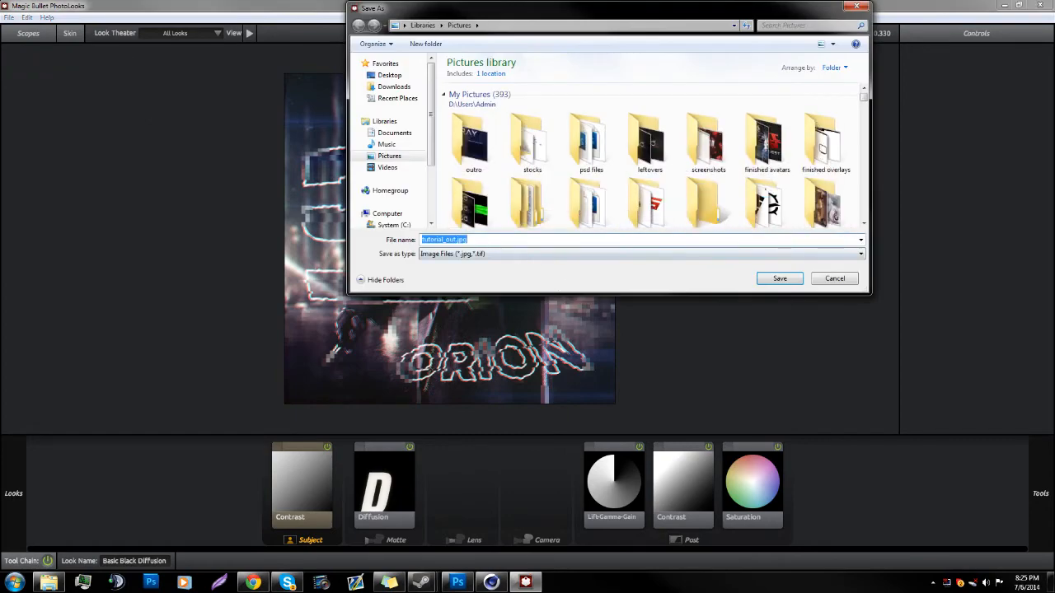
{"action": "type", "text": "tut"}
{"action": "key", "text": "Down"}
{"action": "key", "text": "Down"}
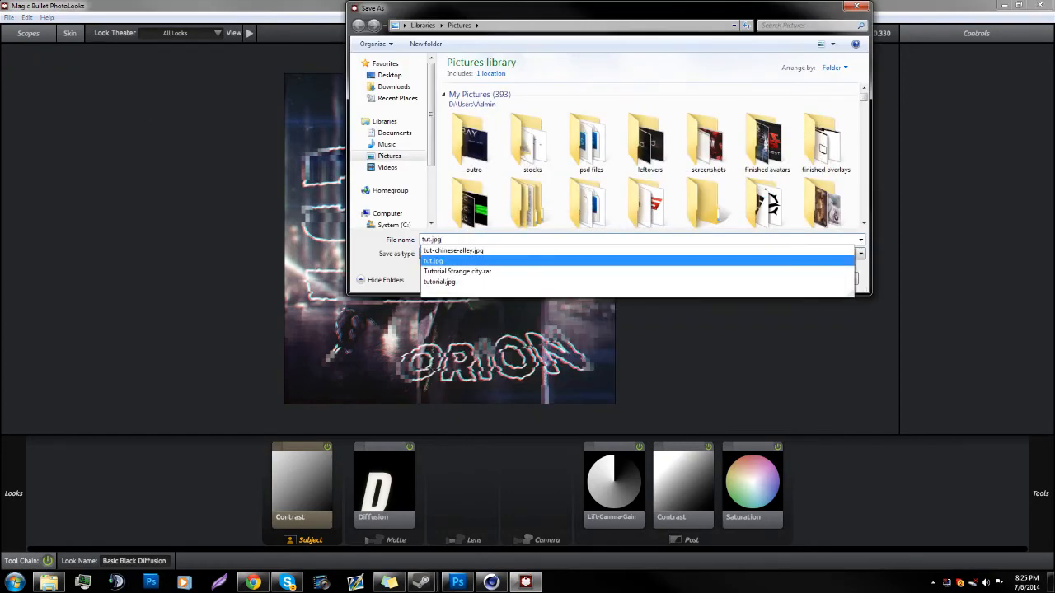
{"action": "key", "text": "Return"}
Step: Open the image file tut.jpg in Magic Bullet PhotoLooks
{"action": "key", "text": "Return"}
{"action": "left_click", "coordinate": [9, 16]}
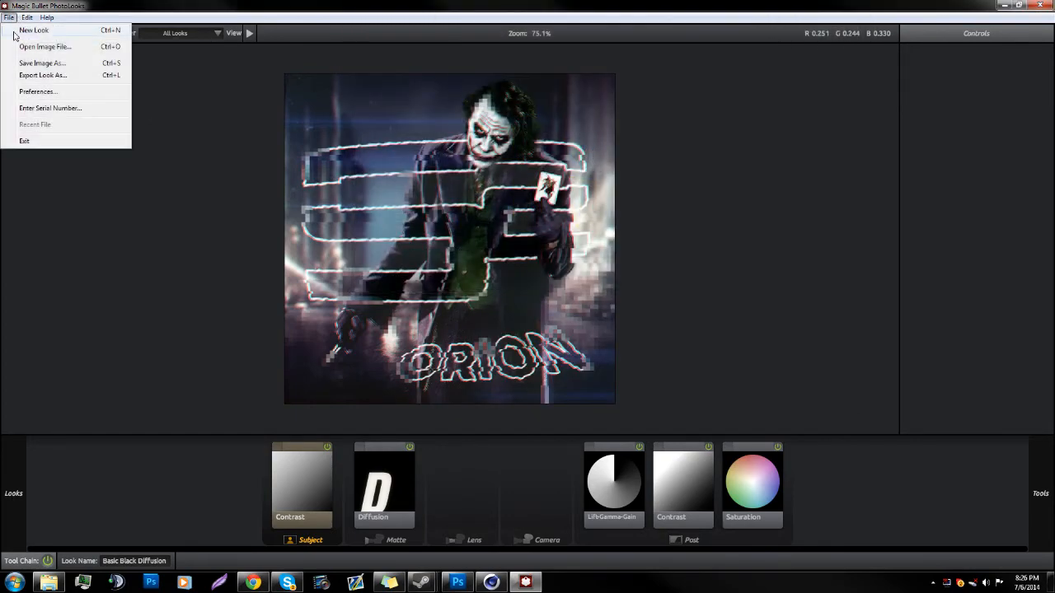
{"action": "left_click", "coordinate": [41, 46]}
{"action": "type", "text": "tut"}
{"action": "key", "text": "Down"}
{"action": "key", "text": "Down"}
{"action": "key", "text": "Return"}
{"action": "key", "text": "Return"}
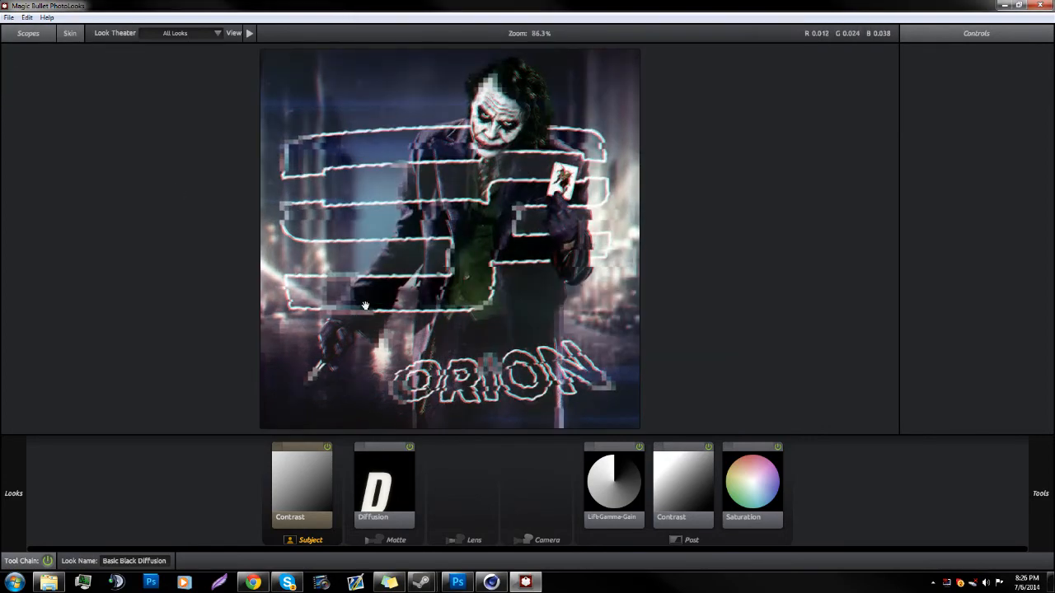
Step: Try the Stylized looks Star Filter Tight, Warm Spot Focus and Benumbed on the avatar
{"action": "mouse_move", "coordinate": [6, 463]}
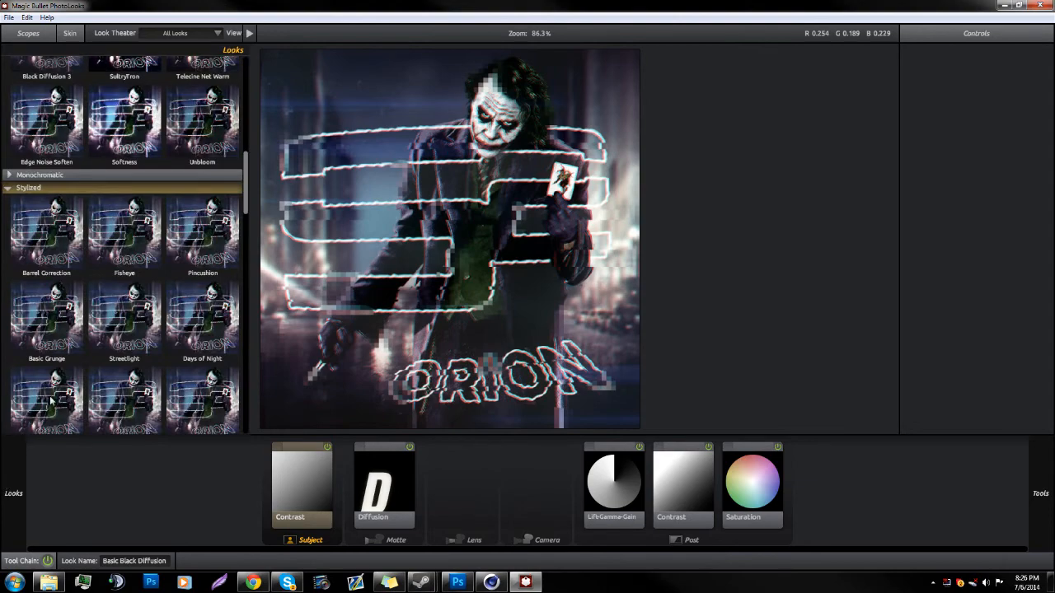
{"action": "scroll", "coordinate": [88, 384], "scroll_direction": "down", "scroll_amount": 2}
{"action": "left_click", "coordinate": [142, 305]}
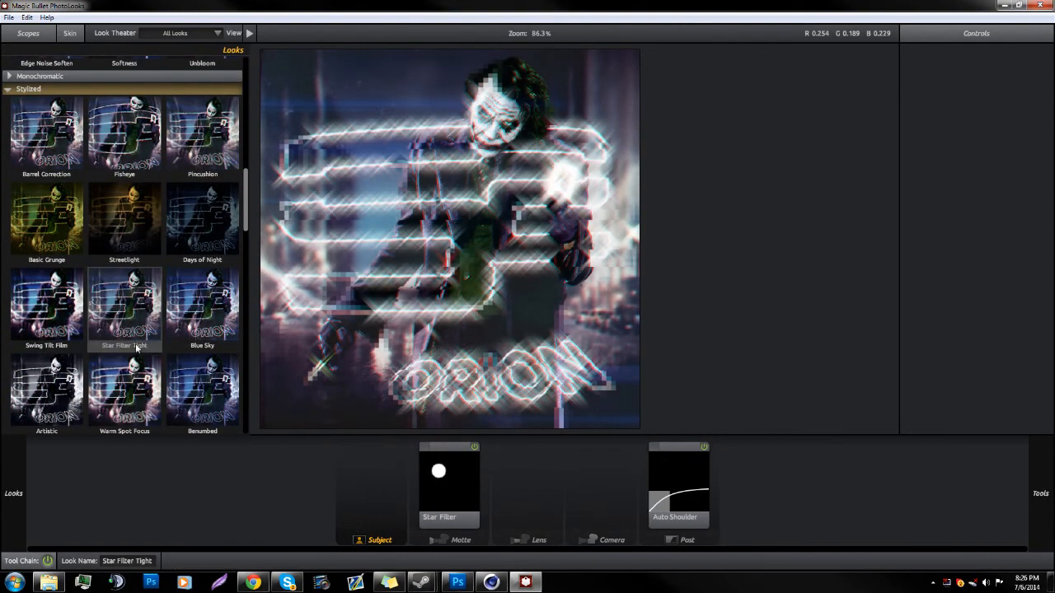
{"action": "left_click", "coordinate": [139, 384]}
{"action": "left_click", "coordinate": [212, 382]}
{"action": "scroll", "coordinate": [149, 376], "scroll_direction": "down", "scroll_amount": 2}
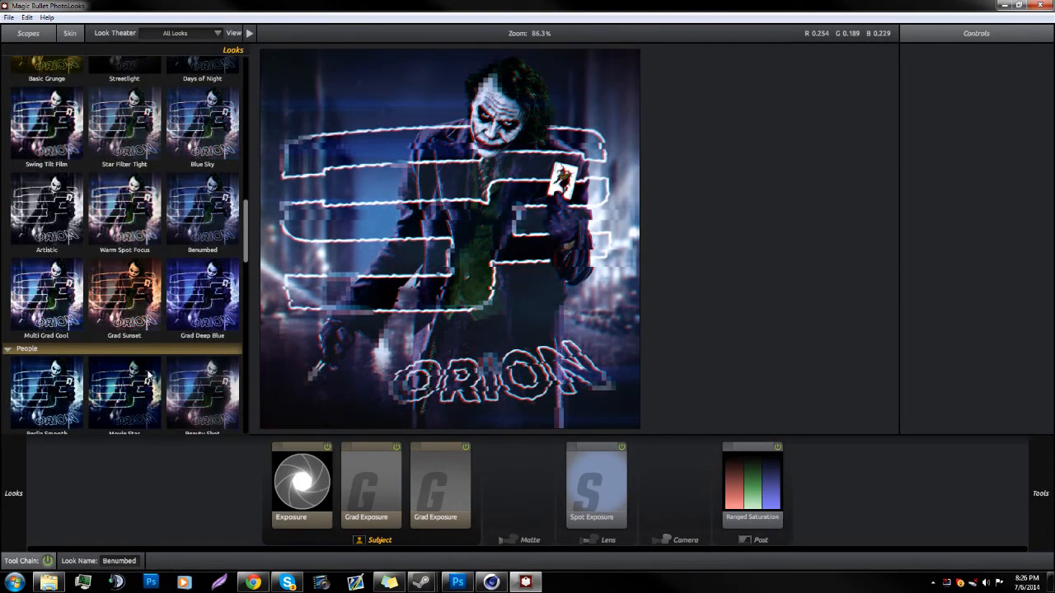
Step: Try the Multi Grad Cool and Grad Deep Blue looks, followed by Movie Star from the People group
{"action": "left_click", "coordinate": [117, 283]}
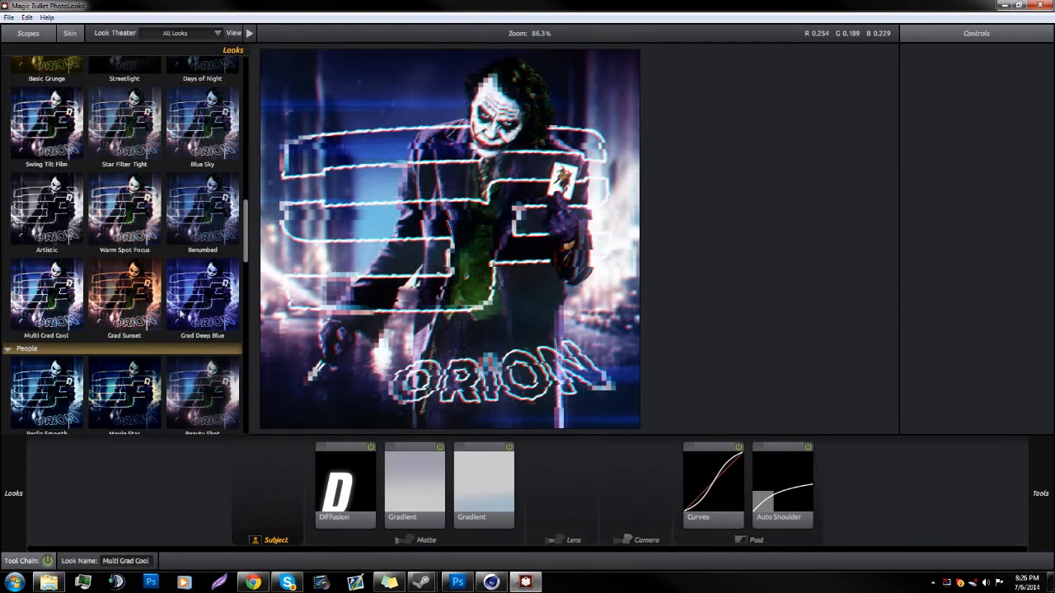
{"action": "left_click", "coordinate": [205, 315]}
{"action": "left_click", "coordinate": [114, 374]}
{"action": "scroll", "coordinate": [114, 374], "scroll_direction": "down", "scroll_amount": 1}
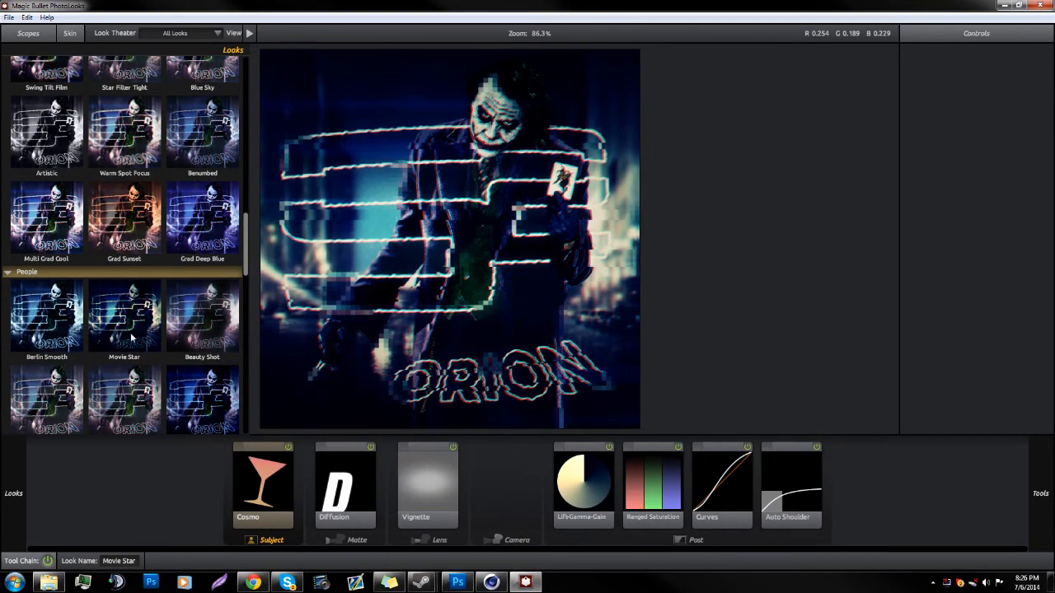
{"action": "scroll", "coordinate": [132, 338], "scroll_direction": "down", "scroll_amount": 2}
{"action": "scroll", "coordinate": [132, 337], "scroll_direction": "up", "scroll_amount": 3}
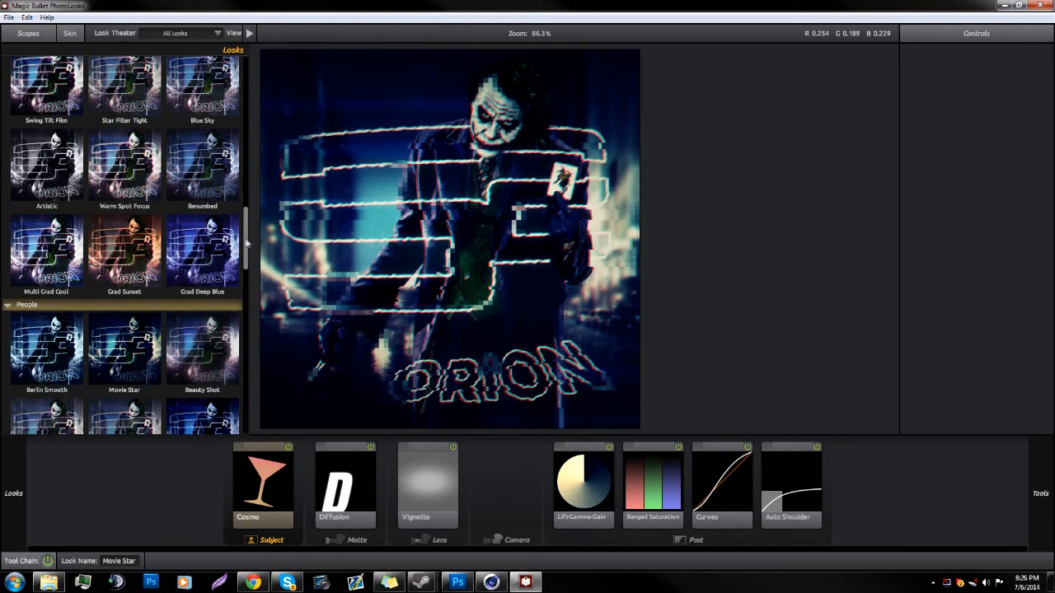
Step: Apply the custom MBL CC look to the avatar and inspect the graded image up close
{"action": "left_click_drag", "start_coordinate": [248, 241], "coordinate": [247, 87]}
{"action": "left_click", "coordinate": [63, 124]}
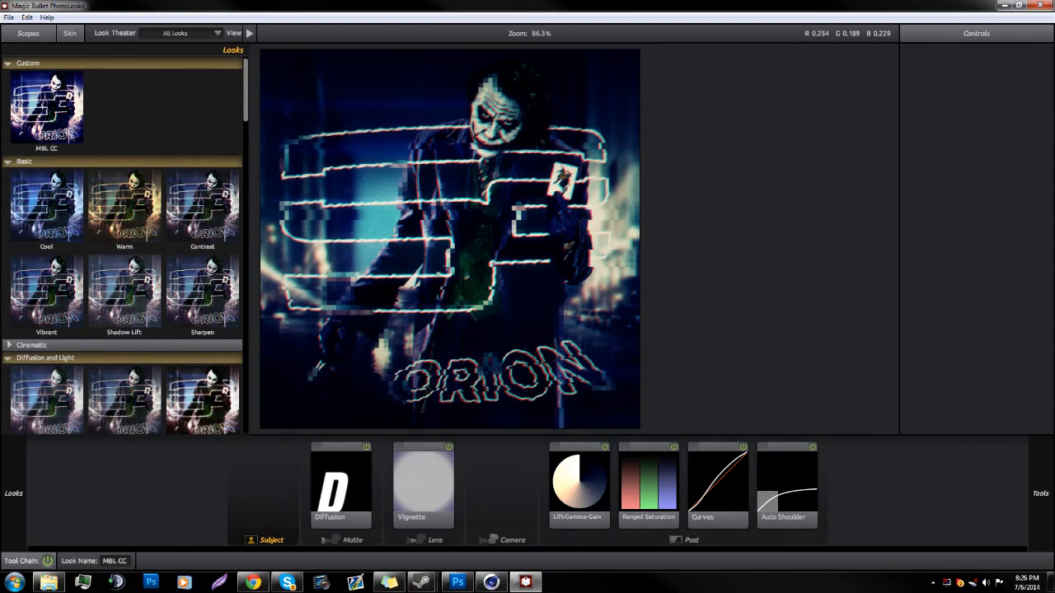
{"action": "scroll", "coordinate": [463, 241], "scroll_direction": "up", "scroll_amount": 2}
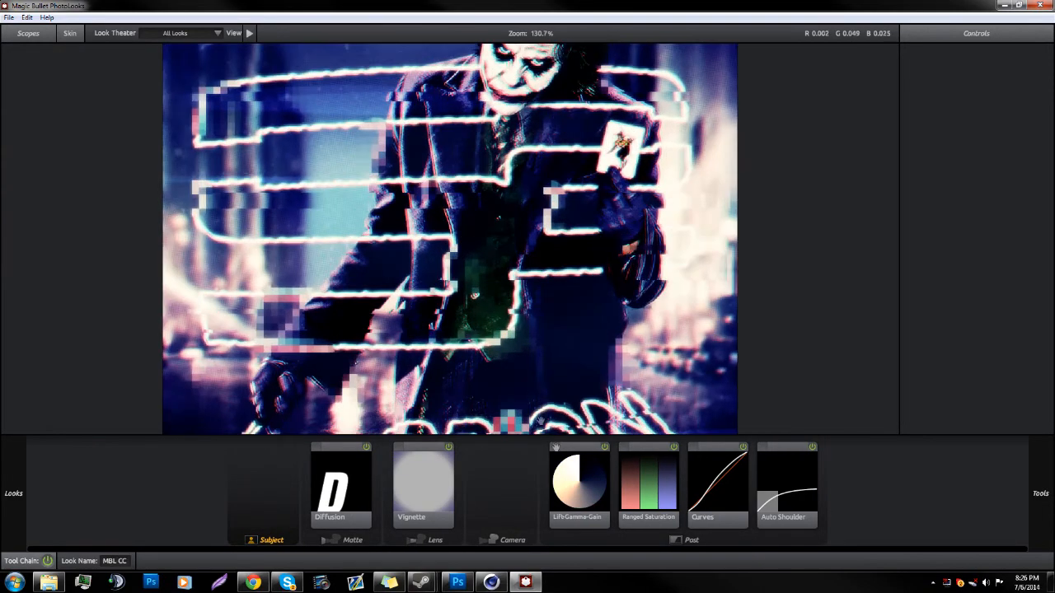
{"action": "scroll", "coordinate": [398, 304], "scroll_direction": "down", "scroll_amount": 3}
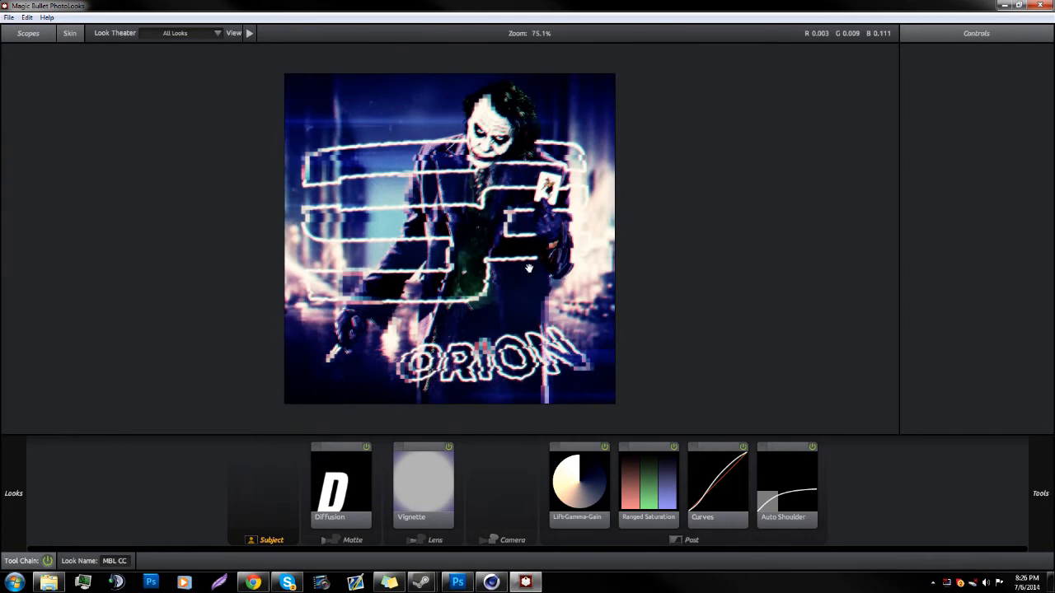
{"action": "scroll", "coordinate": [529, 268], "scroll_direction": "up", "scroll_amount": 1}
{"action": "scroll", "coordinate": [529, 268], "scroll_direction": "up", "scroll_amount": 1}
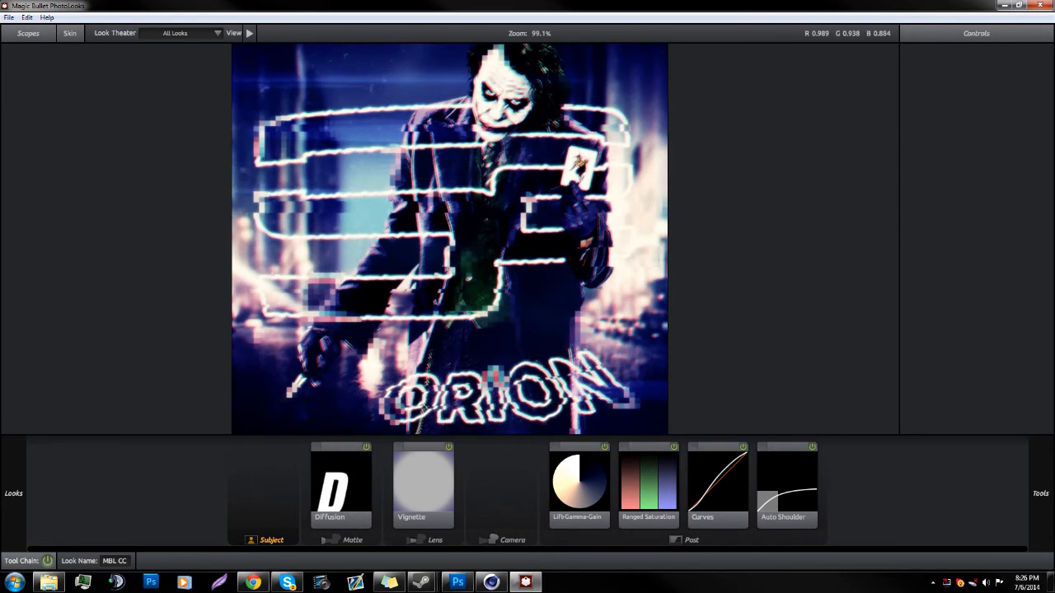
Step: Add an Edge Softness lens tool after the Vignette in the look's tool chain
{"action": "mouse_move", "coordinate": [1036, 476]}
{"action": "scroll", "coordinate": [931, 222], "scroll_direction": "down", "scroll_amount": 1}
{"action": "left_click", "coordinate": [882, 427]}
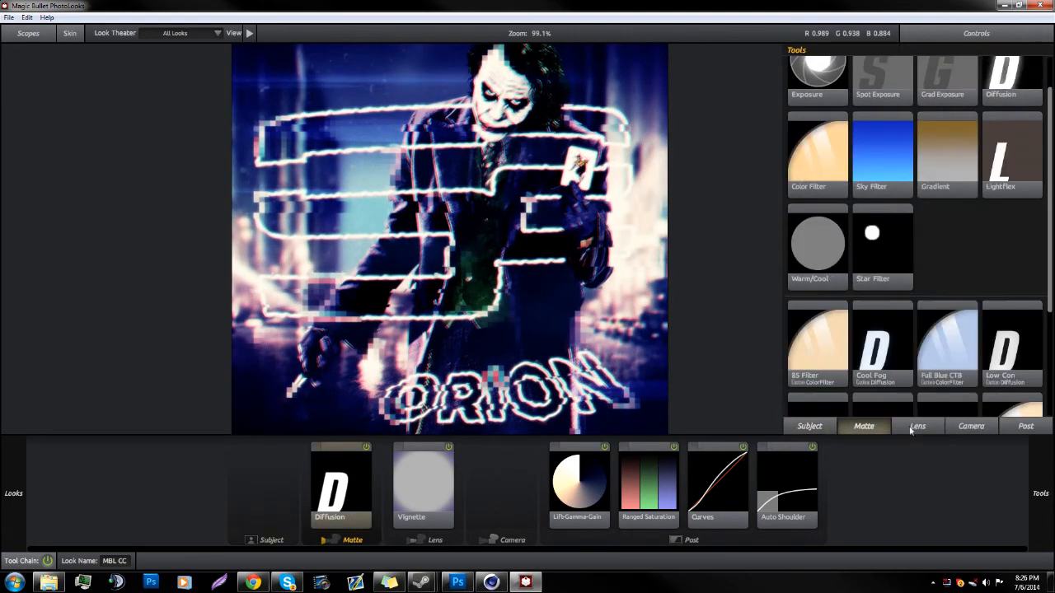
{"action": "left_click", "coordinate": [923, 425]}
{"action": "left_click_drag", "start_coordinate": [1012, 195], "coordinate": [459, 488]}
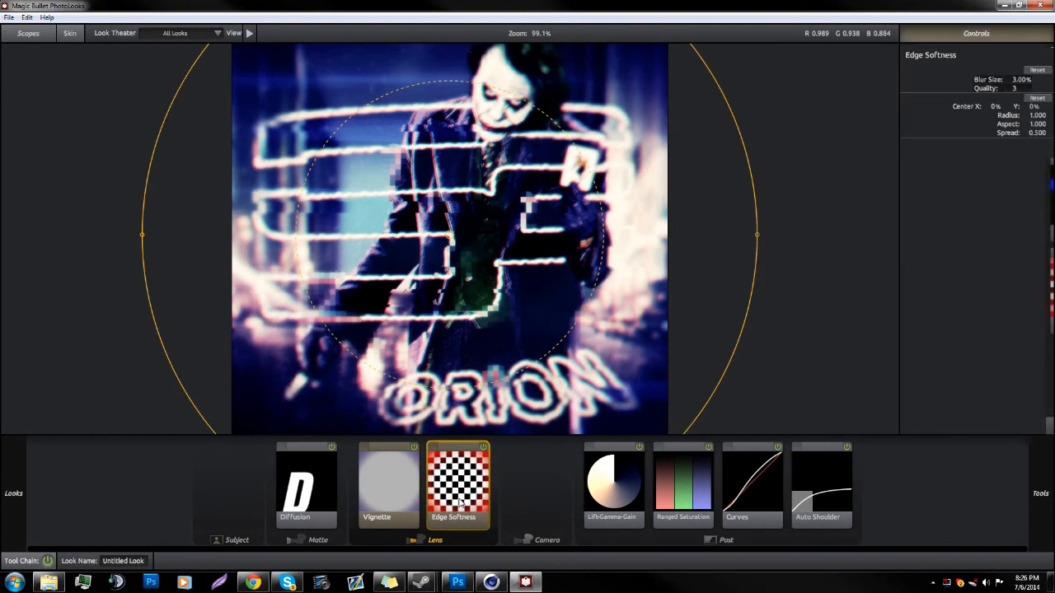
Step: Enlarge the Edge Softness area around the avatar to a radius of about 1.367 and an aspect of about 1.127
{"action": "left_click_drag", "start_coordinate": [757, 235], "coordinate": [923, 227]}
{"action": "scroll", "coordinate": [490, 303], "scroll_direction": "down", "scroll_amount": 3}
{"action": "scroll", "coordinate": [490, 303], "scroll_direction": "down", "scroll_amount": 3}
{"action": "left_click_drag", "start_coordinate": [450, 151], "coordinate": [451, 118]}
{"action": "scroll", "coordinate": [484, 294], "scroll_direction": "up", "scroll_amount": 3}
{"action": "scroll", "coordinate": [485, 293], "scroll_direction": "up", "scroll_amount": 1}
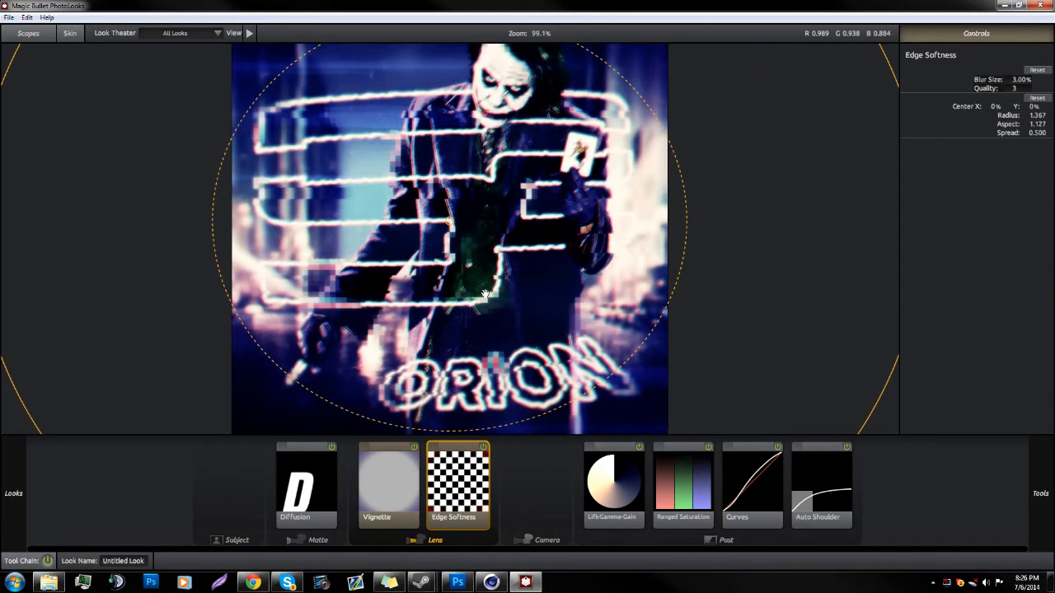
Step: Disable the Edge Softness and Diffusion tools, check the image without the Vignette, and keep the Vignette enabled
{"action": "left_click", "coordinate": [482, 447]}
{"action": "left_click", "coordinate": [407, 449]}
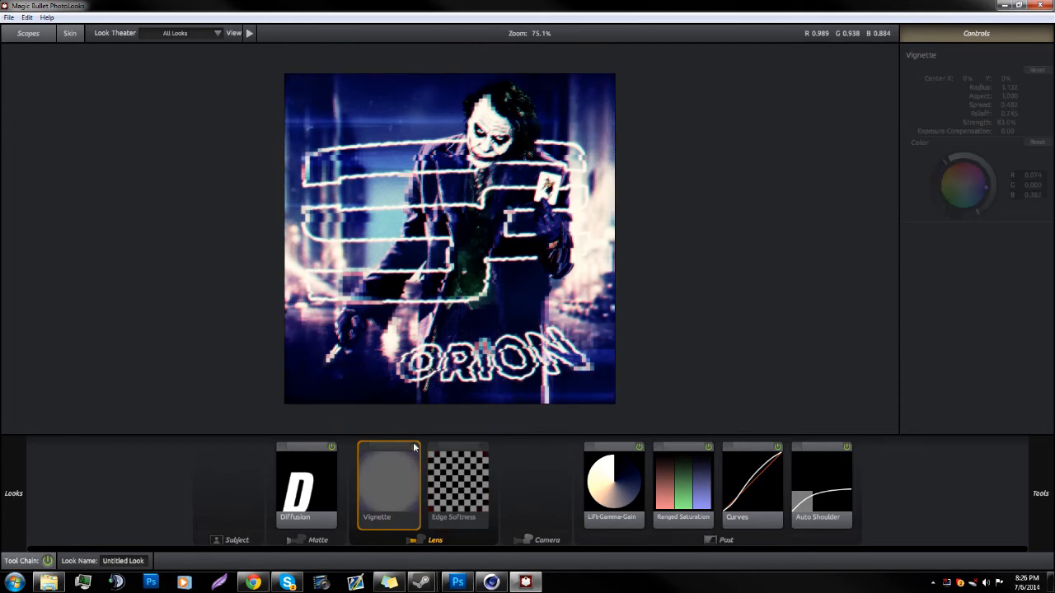
{"action": "left_click", "coordinate": [330, 446]}
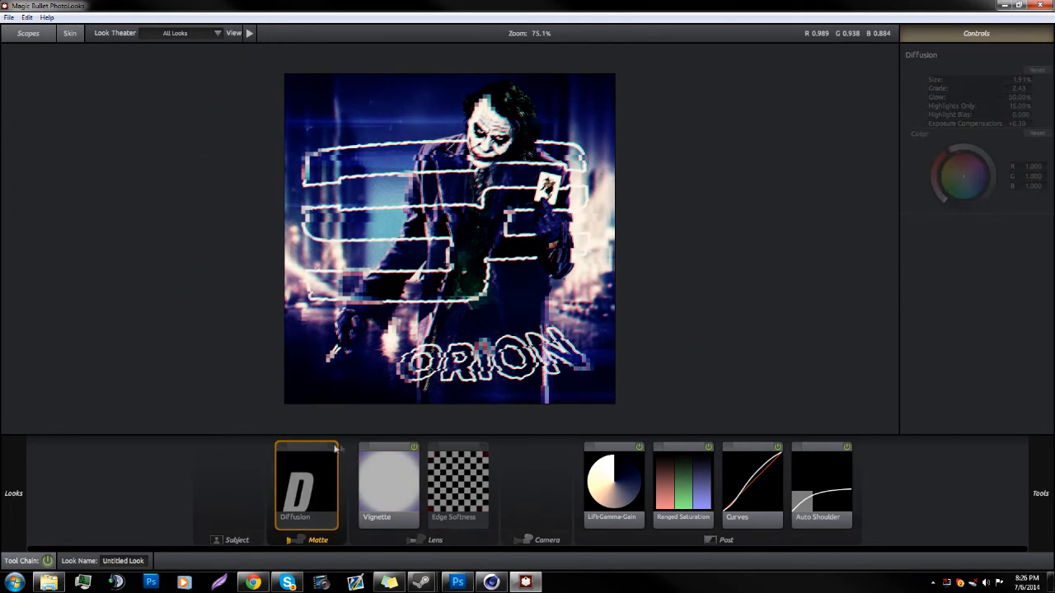
{"action": "scroll", "coordinate": [563, 254], "scroll_direction": "up", "scroll_amount": 3}
{"action": "scroll", "coordinate": [564, 253], "scroll_direction": "down", "scroll_amount": 2}
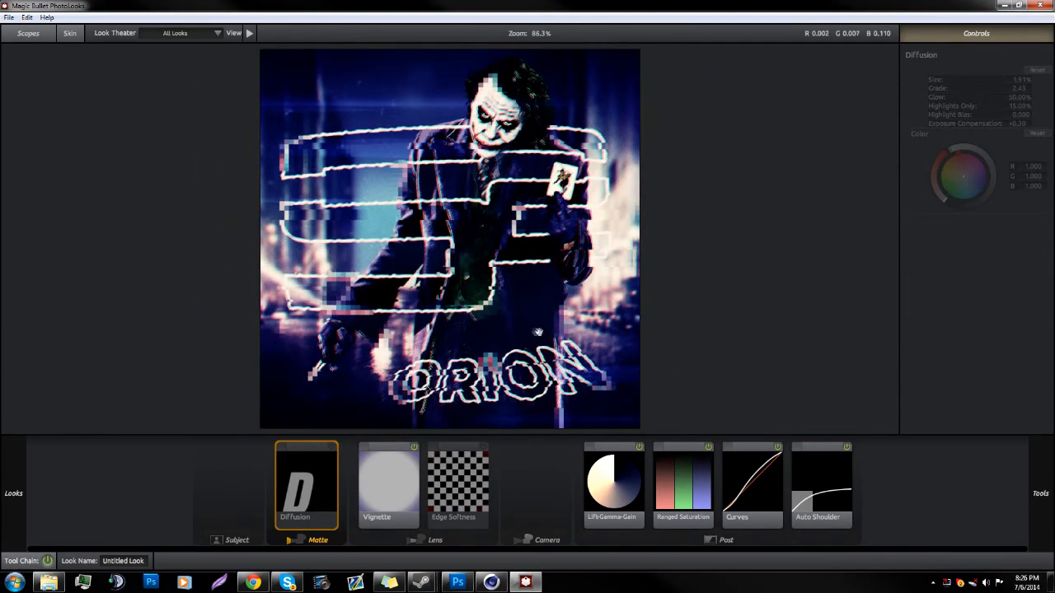
{"action": "scroll", "coordinate": [498, 332], "scroll_direction": "down", "scroll_amount": 2}
{"action": "scroll", "coordinate": [498, 331], "scroll_direction": "up", "scroll_amount": 1}
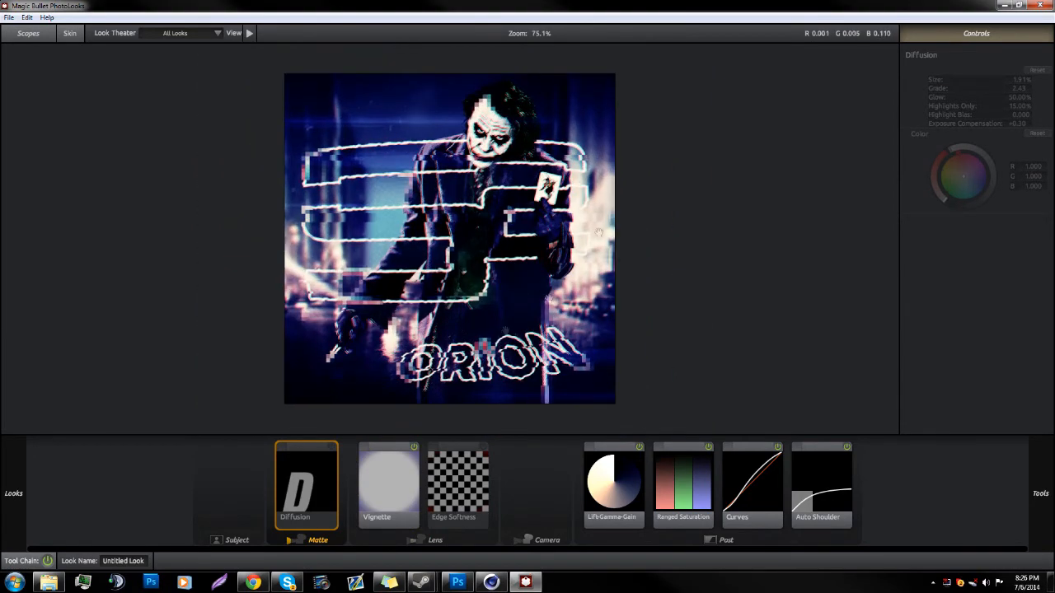
Step: Minimise Magic Bullet PhotoLooks and return to the whole avatar in the Photoshop document
{"action": "left_click_drag", "start_coordinate": [651, 5], "coordinate": [524, 78]}
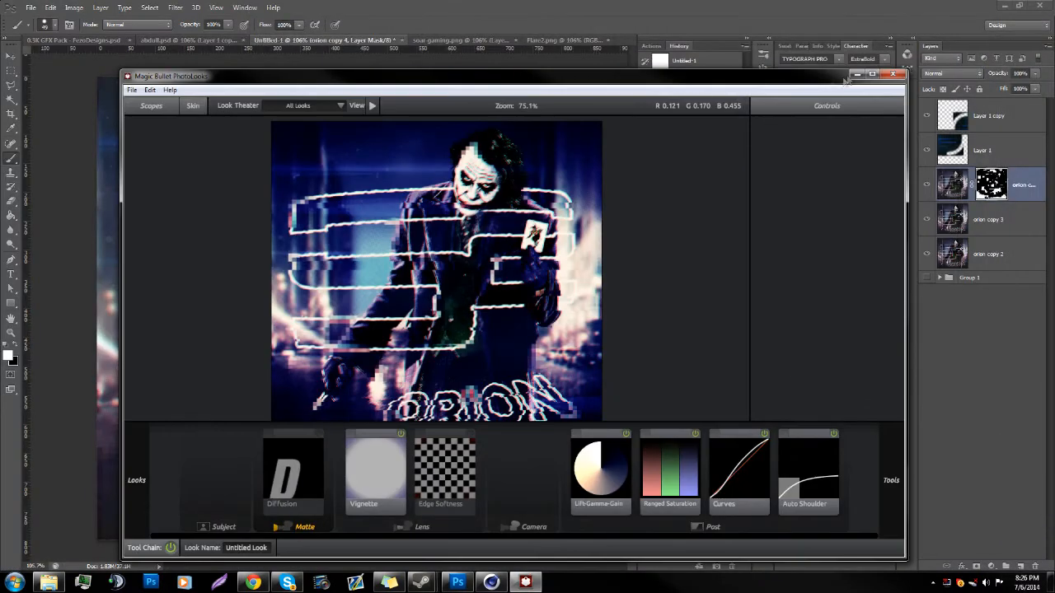
{"action": "left_click", "coordinate": [855, 74]}
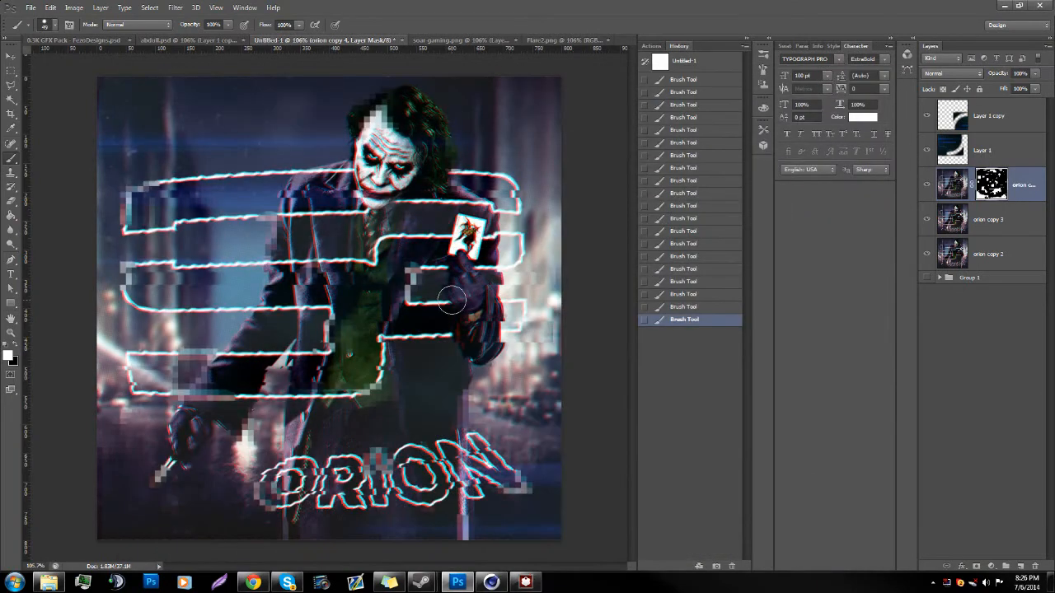
{"action": "left_click", "coordinate": [10, 333]}
{"action": "left_click_drag", "start_coordinate": [340, 404], "coordinate": [255, 409]}
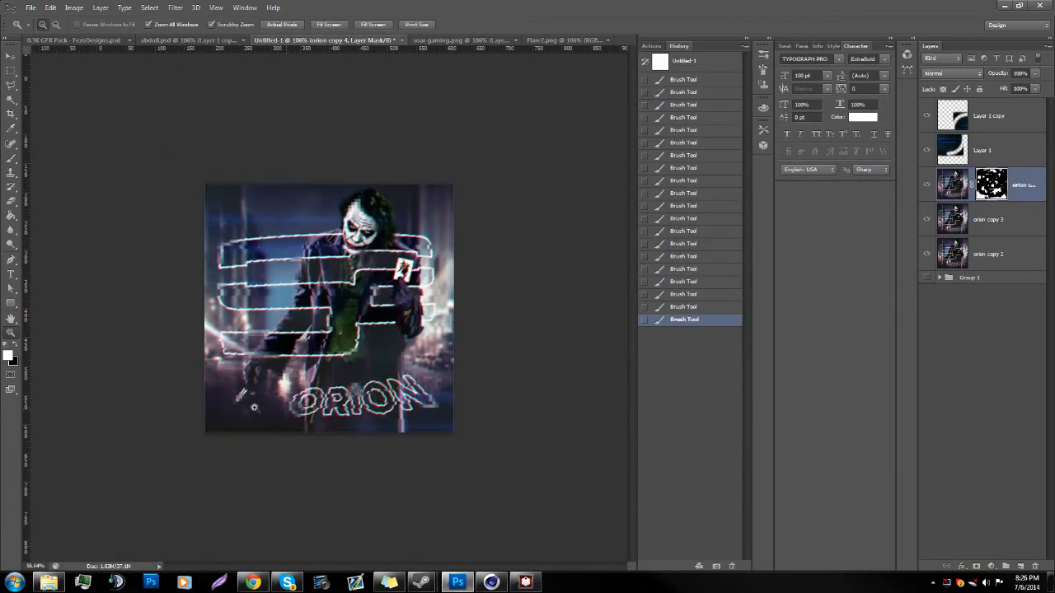
Step: Create a new group above Layer 1 copy and add a black-to-white Gradient Map adjustment layer inside it
{"action": "left_click", "coordinate": [1016, 115]}
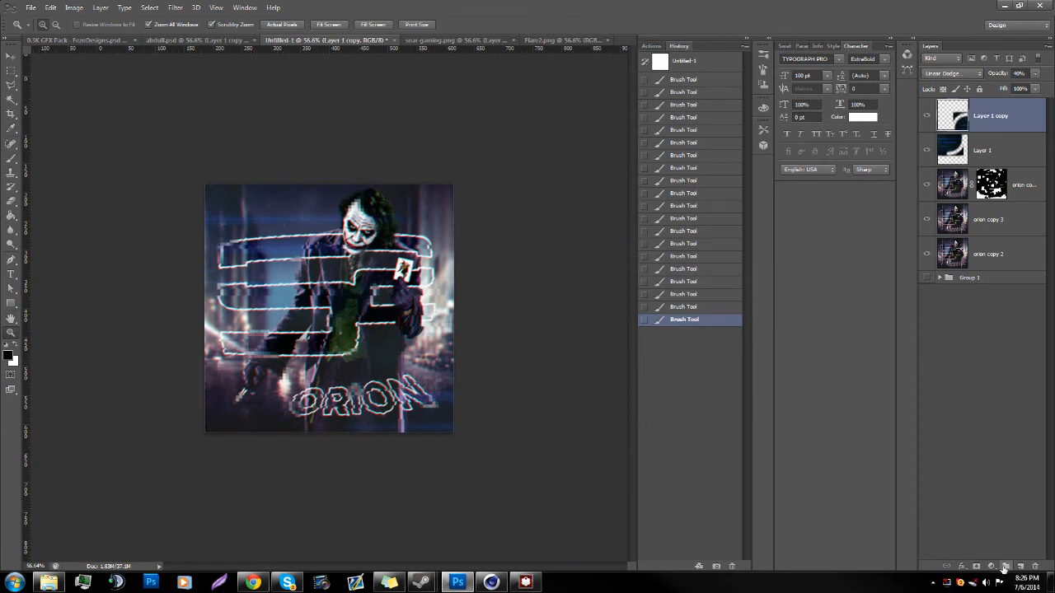
{"action": "left_click", "coordinate": [1006, 566]}
{"action": "left_click", "coordinate": [992, 566]}
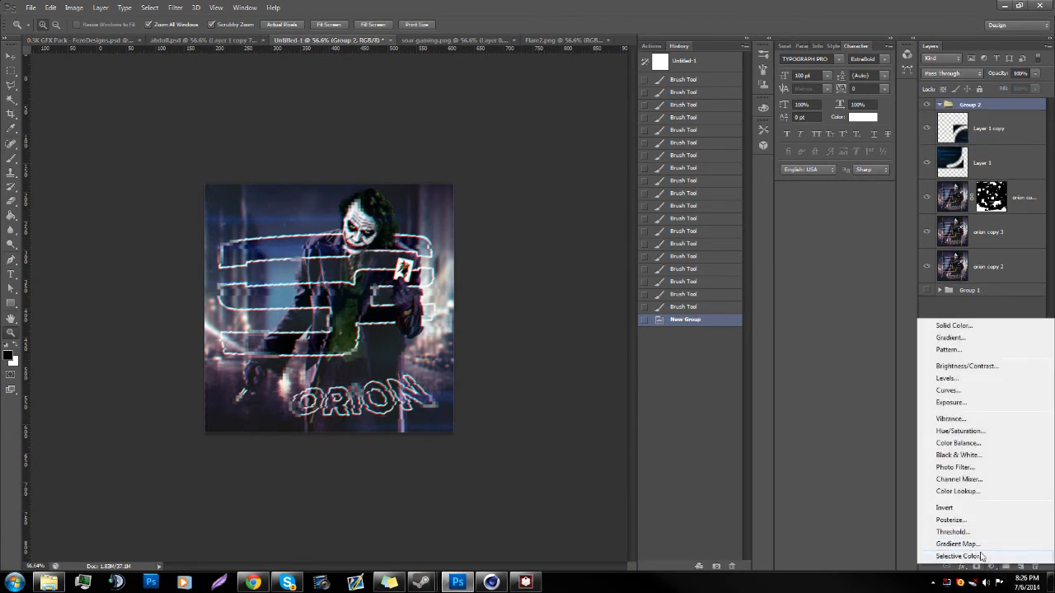
{"action": "left_click", "coordinate": [973, 545]}
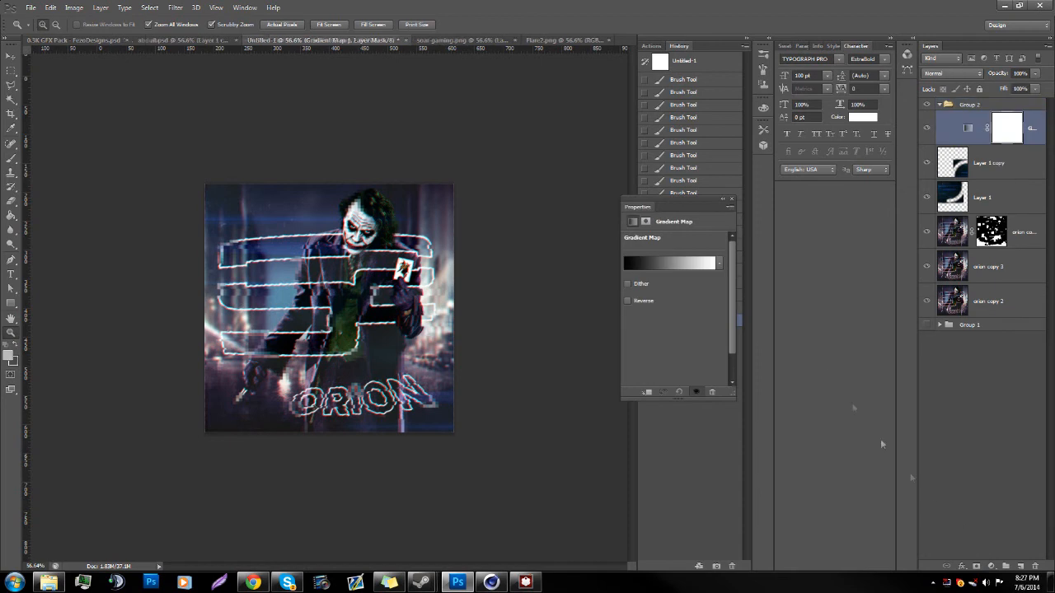
{"action": "left_click", "coordinate": [720, 200]}
Step: Set the black-to-white Gradient Map layer to Overlay blending at 40% opacity
{"action": "left_click", "coordinate": [952, 73]}
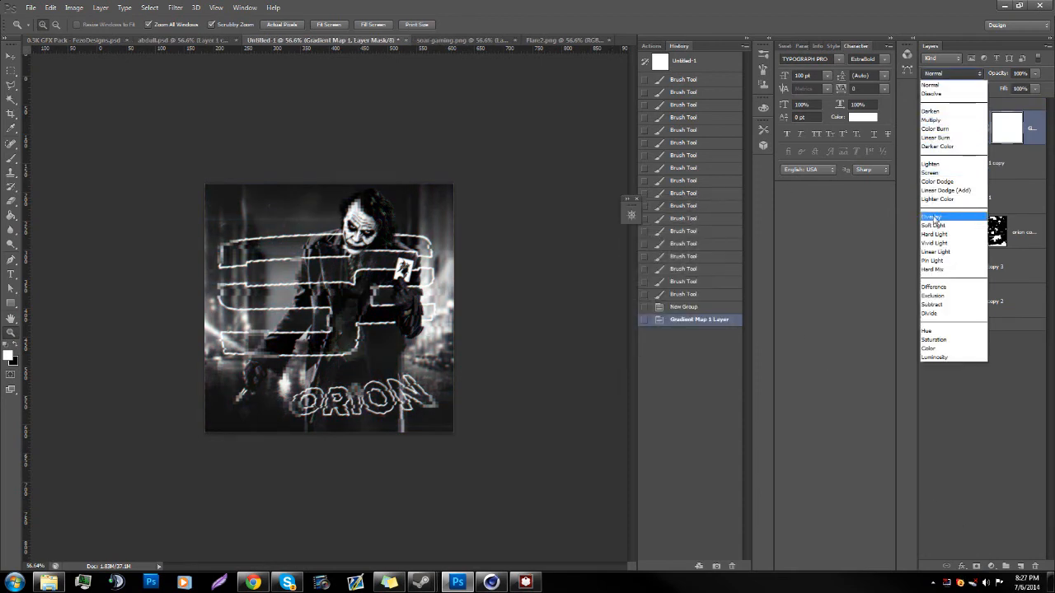
{"action": "left_click", "coordinate": [933, 217]}
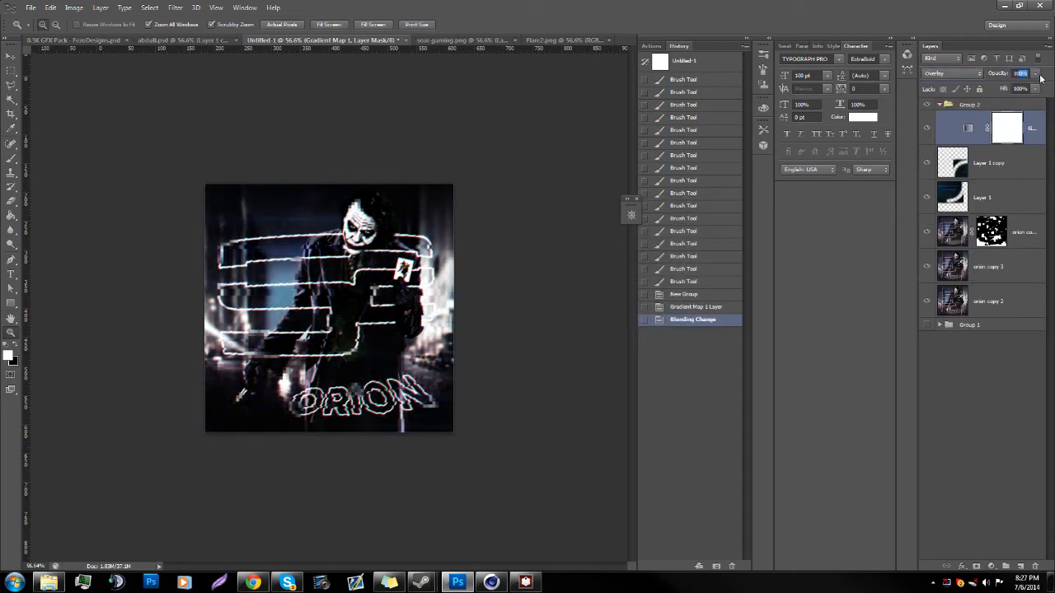
{"action": "type", "text": "10"}
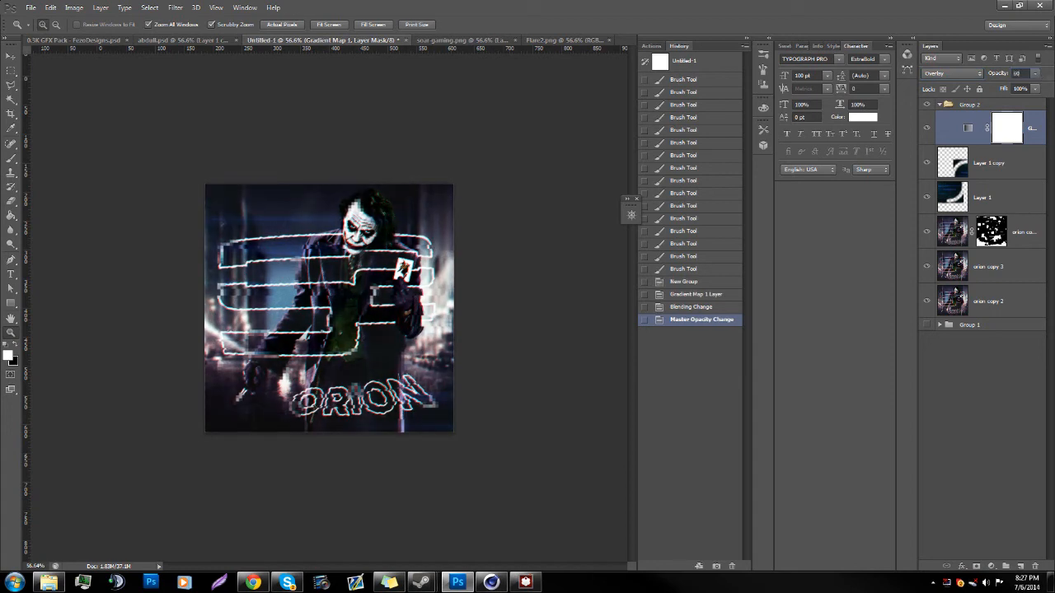
{"action": "key", "text": "BackSpace"}
Step: Add a Curves adjustment layer directly above the orion copy 3 layer
{"action": "right_click", "coordinate": [993, 267]}
{"action": "left_click", "coordinate": [966, 568]}
{"action": "left_click", "coordinate": [990, 566]}
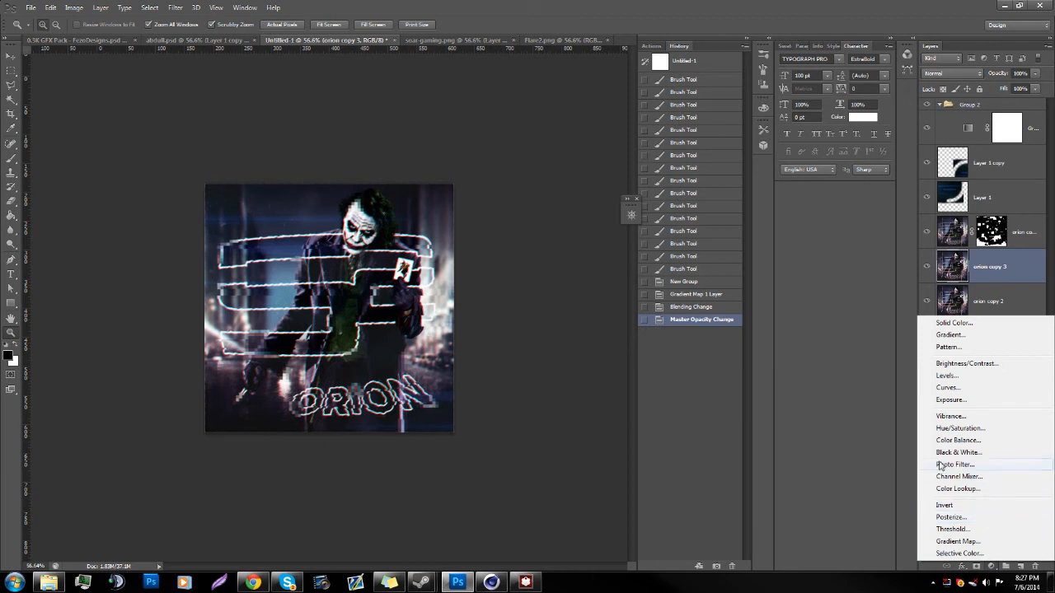
{"action": "left_click", "coordinate": [948, 388]}
{"action": "left_click_drag", "start_coordinate": [999, 261], "coordinate": [989, 117]}
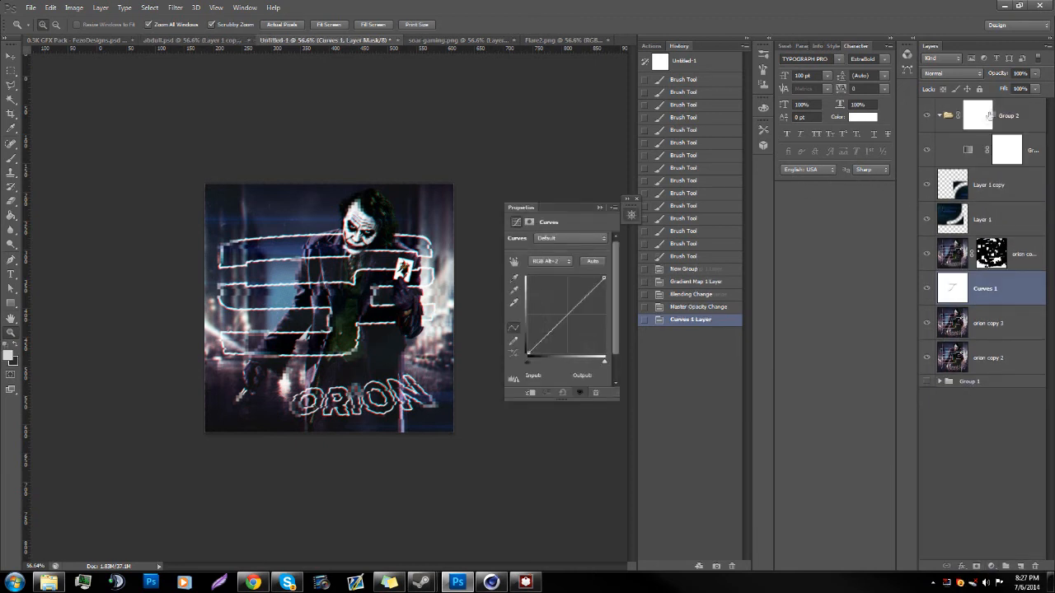
{"action": "left_click", "coordinate": [1013, 121]}
{"action": "key", "text": "ctrl+z"}
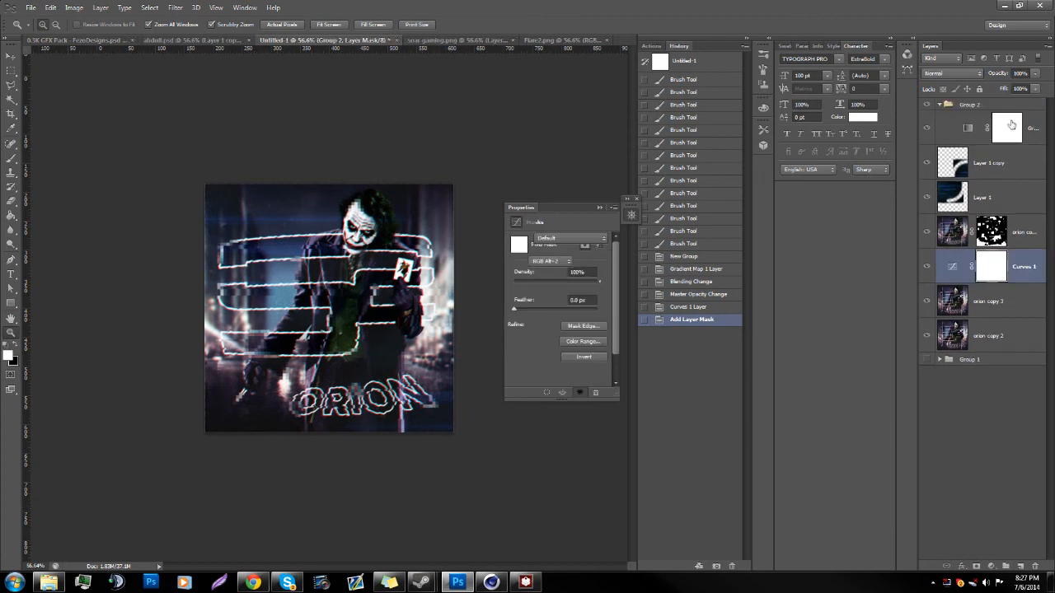
{"action": "left_click_drag", "start_coordinate": [993, 267], "coordinate": [986, 131]}
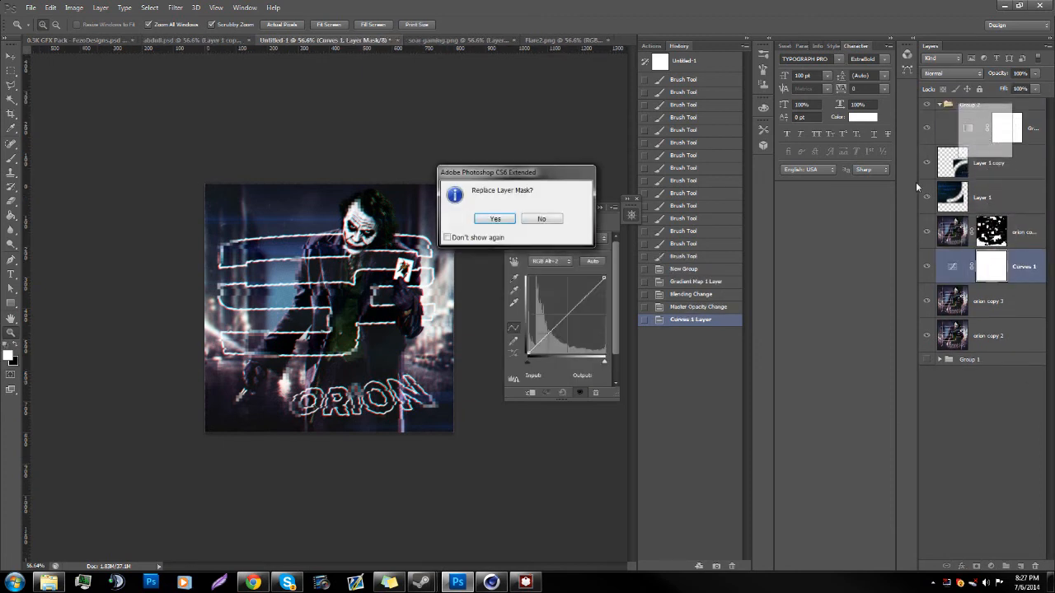
{"action": "key", "text": "Escape"}
Step: Move the Curves layer directly below the Gradient Map in Group 2 and slightly adjust the highlight end of its curve
{"action": "left_click_drag", "start_coordinate": [961, 281], "coordinate": [948, 149]}
{"action": "left_click_drag", "start_coordinate": [598, 284], "coordinate": [594, 286]}
{"action": "left_click", "coordinate": [601, 207]}
{"action": "left_click", "coordinate": [636, 199]}
Step: Add a second Gradient Map above the Curves layer using the purple-to-orange gradient preset
{"action": "left_click", "coordinate": [993, 565]}
{"action": "left_click", "coordinate": [986, 544]}
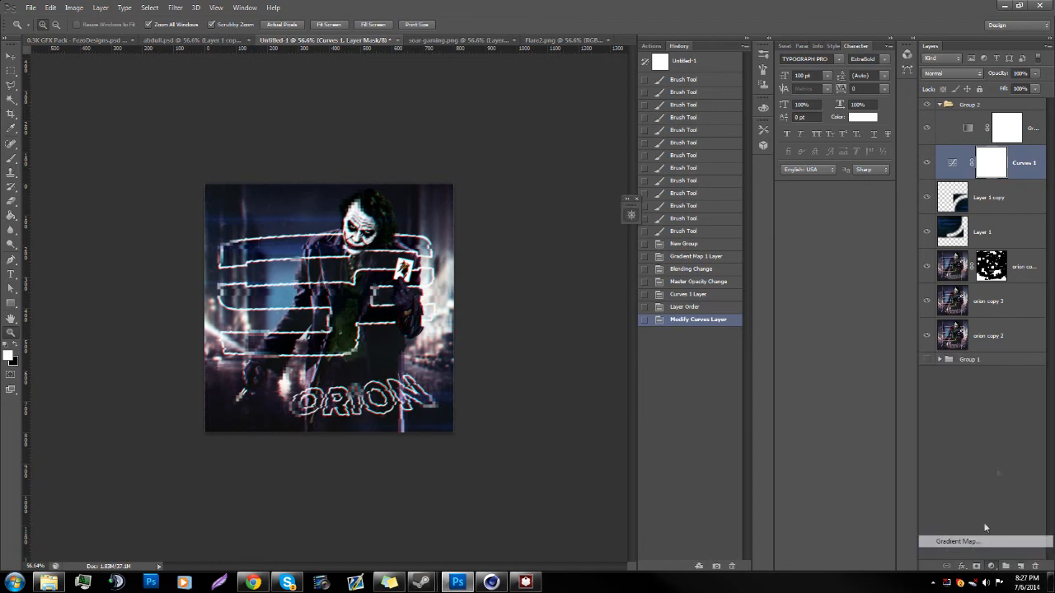
{"action": "left_click", "coordinate": [564, 266]}
{"action": "left_click", "coordinate": [505, 142]}
{"action": "left_click", "coordinate": [620, 128]}
{"action": "left_click", "coordinate": [602, 208]}
{"action": "left_click", "coordinate": [636, 199]}
Step: Blend the purple-to-orange Gradient Map in Overlay mode at 40% opacity
{"action": "left_click", "coordinate": [947, 75]}
{"action": "left_click", "coordinate": [932, 215]}
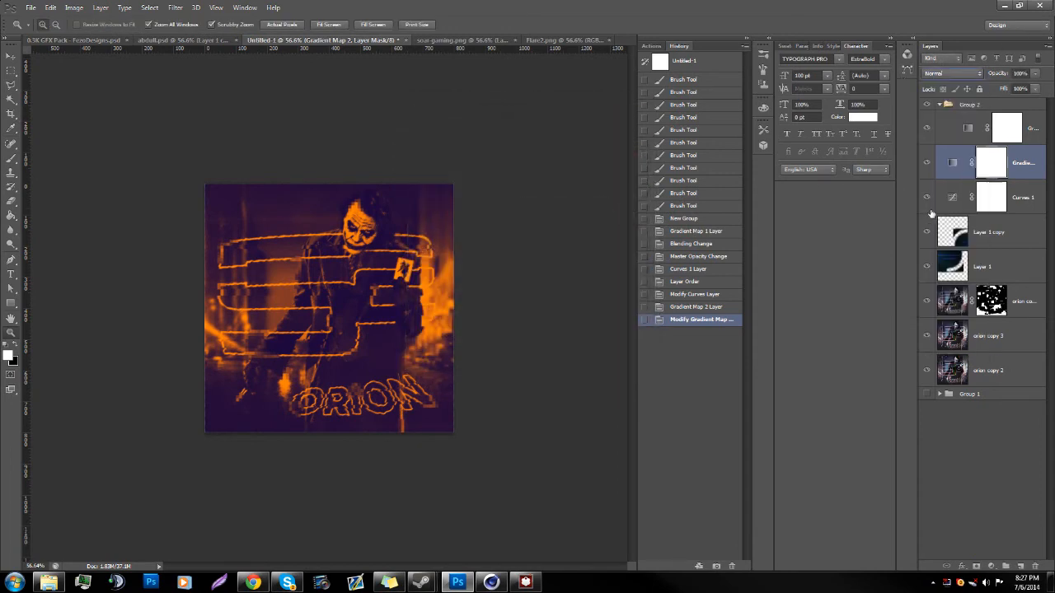
{"action": "left_click", "coordinate": [947, 74]}
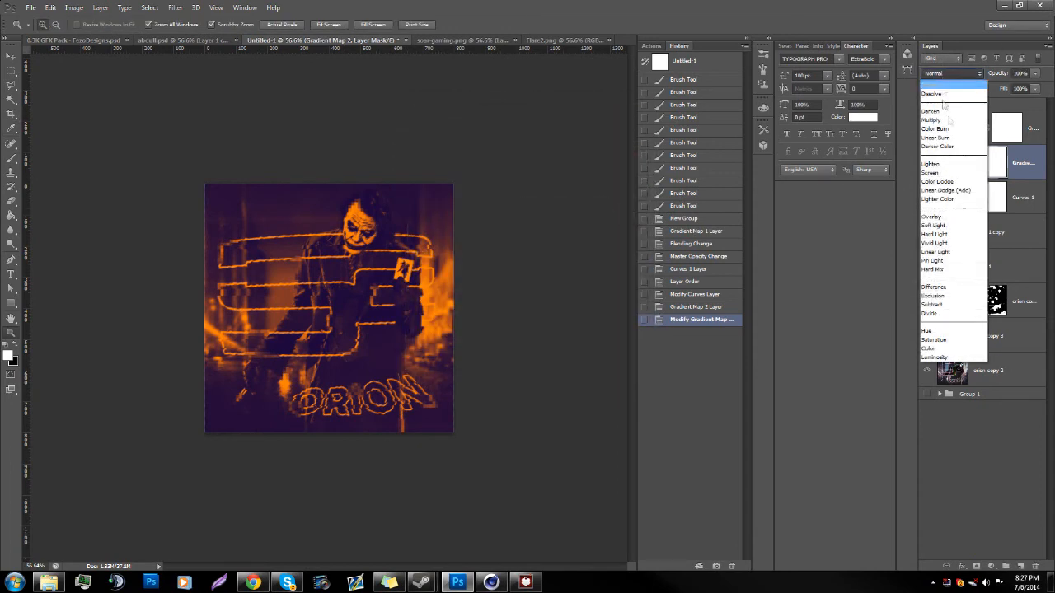
{"action": "left_click", "coordinate": [925, 221]}
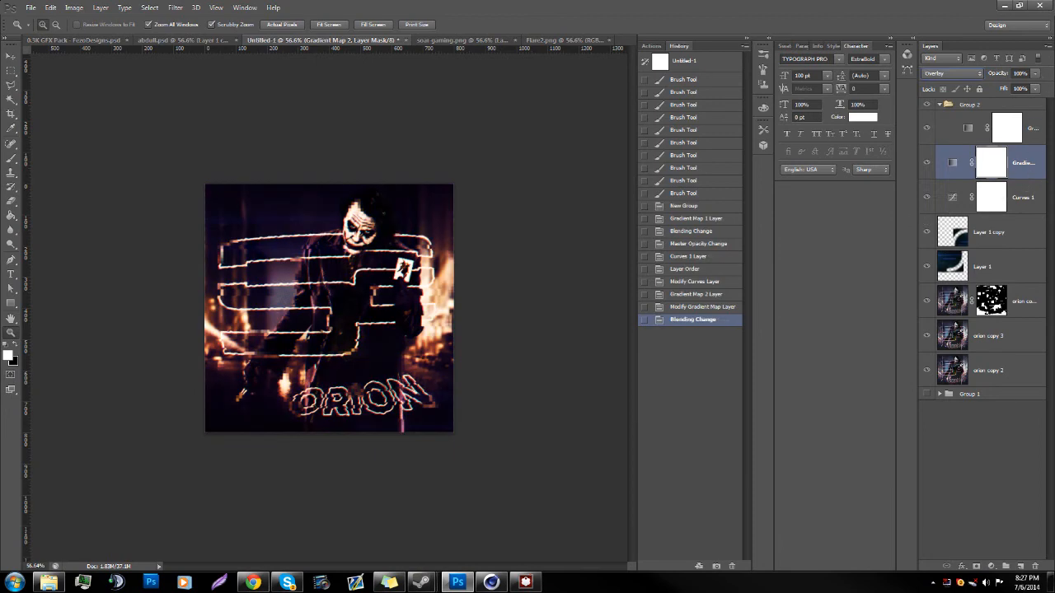
{"action": "type", "text": "40"}
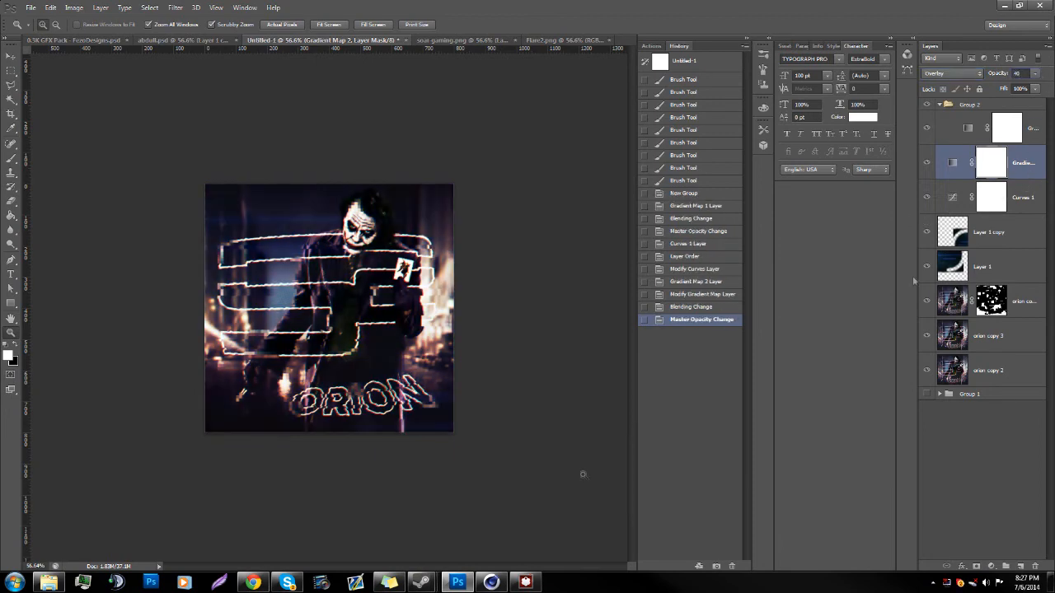
Step: Copy the CC group from the 0.3K GFX Pack document into the avatar document and place it above Group 2
{"action": "left_click_drag", "start_coordinate": [323, 462], "coordinate": [347, 463]}
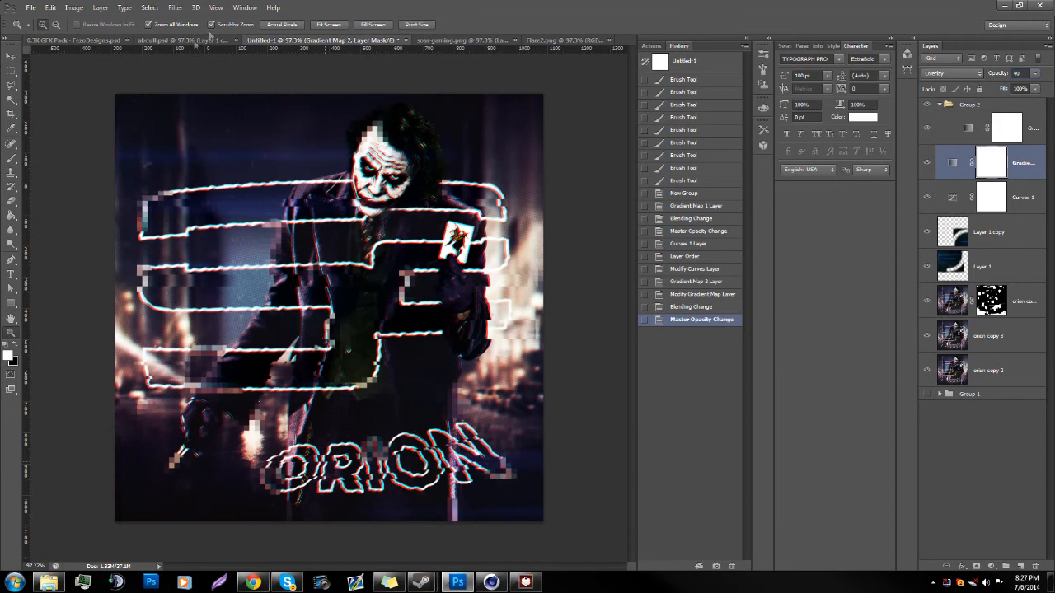
{"action": "left_click", "coordinate": [67, 39]}
{"action": "left_click", "coordinate": [948, 106]}
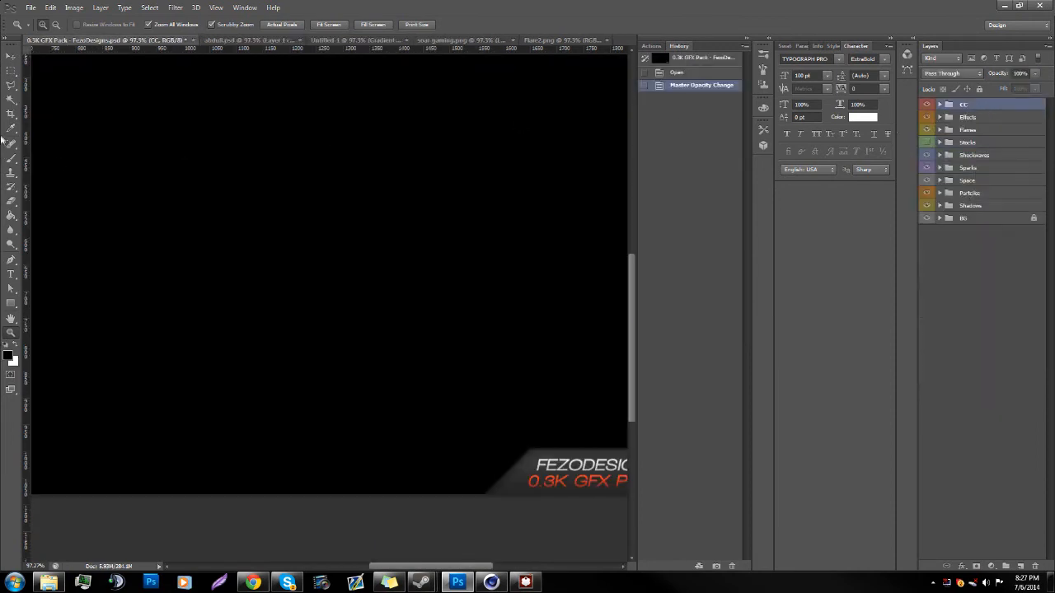
{"action": "left_click", "coordinate": [9, 60]}
{"action": "left_click_drag", "start_coordinate": [302, 82], "coordinate": [367, 334]}
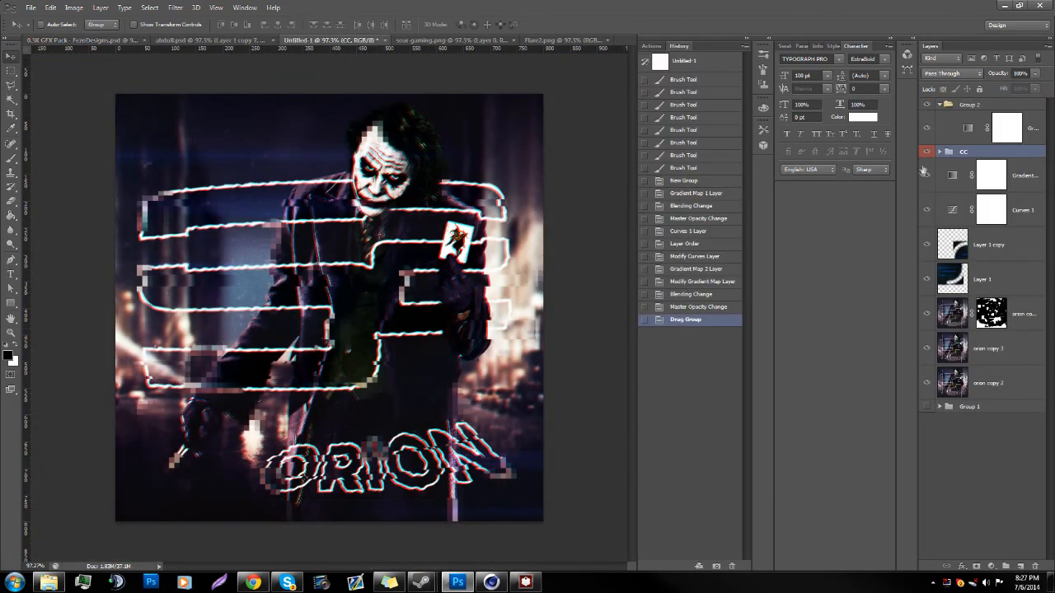
{"action": "left_click_drag", "start_coordinate": [970, 154], "coordinate": [930, 110]}
{"action": "left_click_drag", "start_coordinate": [973, 161], "coordinate": [949, 112]}
Step: Preview the Blue, Green, Purple, Gold and Red/Blue CC Fuko colour grades one at a time, leave them off and hide the CC group
{"action": "left_click", "coordinate": [940, 105]}
{"action": "left_click", "coordinate": [927, 118]}
{"action": "left_click", "coordinate": [927, 118]}
{"action": "left_click", "coordinate": [928, 142]}
{"action": "left_click", "coordinate": [928, 141]}
{"action": "left_click", "coordinate": [928, 155]}
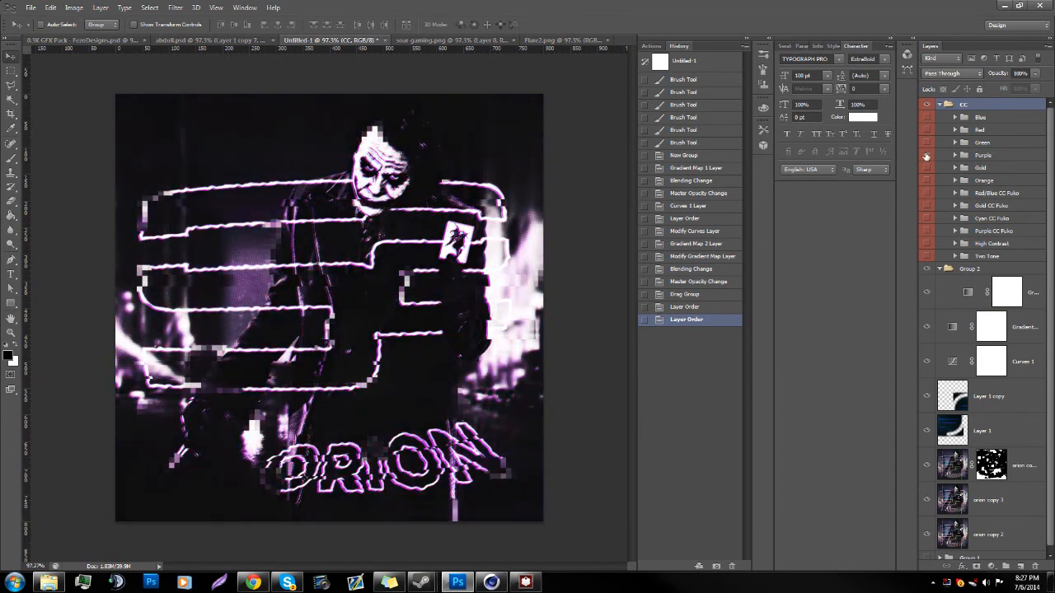
{"action": "left_click", "coordinate": [927, 155]}
{"action": "left_click", "coordinate": [925, 167]}
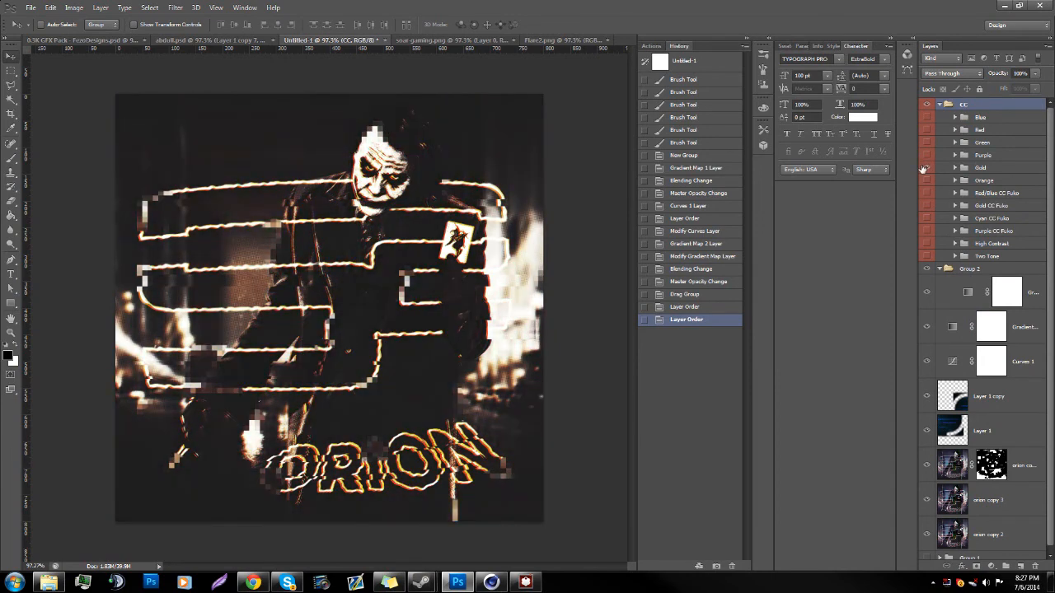
{"action": "left_click", "coordinate": [919, 170]}
{"action": "left_click", "coordinate": [926, 168]}
{"action": "left_click", "coordinate": [924, 193]}
{"action": "left_click", "coordinate": [924, 193]}
{"action": "left_click", "coordinate": [927, 119]}
{"action": "left_click", "coordinate": [927, 119]}
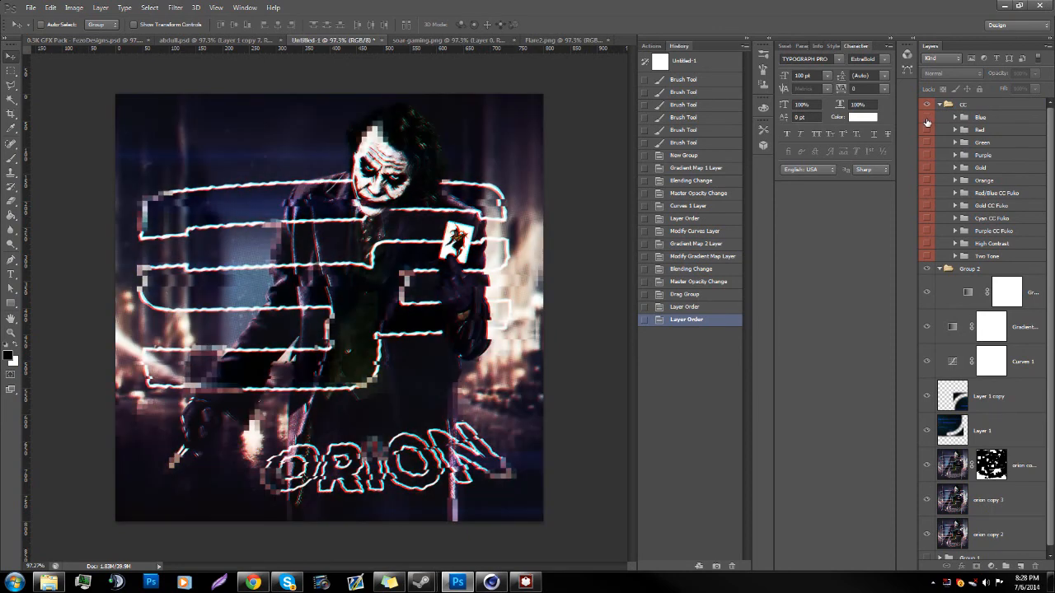
{"action": "left_click", "coordinate": [941, 106]}
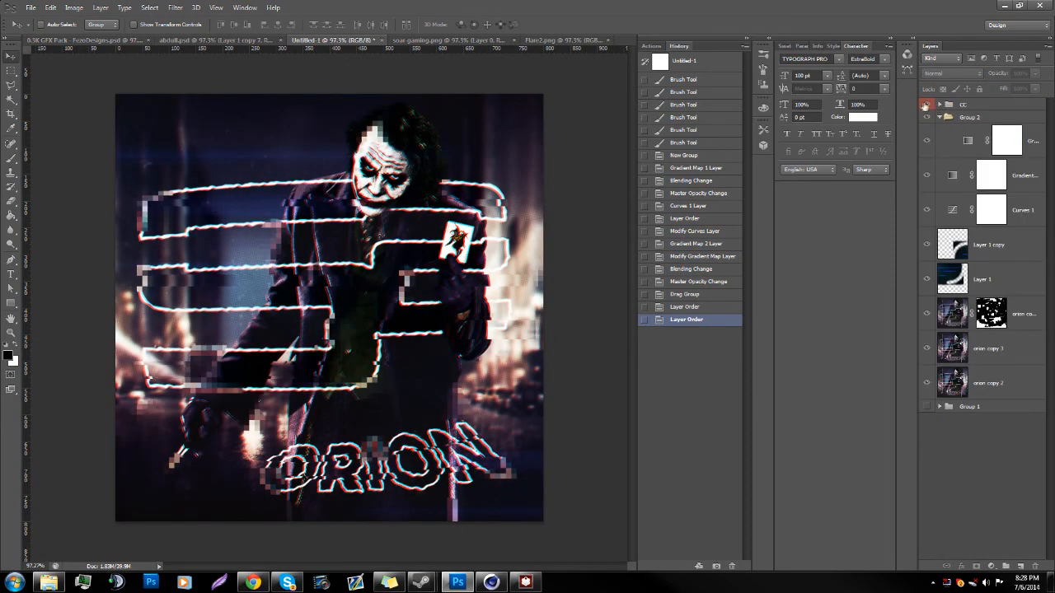
Step: Add a Photo Filter adjustment above the top Gradient Map in Group 2, using Warming Filter (85) at 25% density
{"action": "left_click", "coordinate": [960, 157]}
{"action": "left_click", "coordinate": [978, 567]}
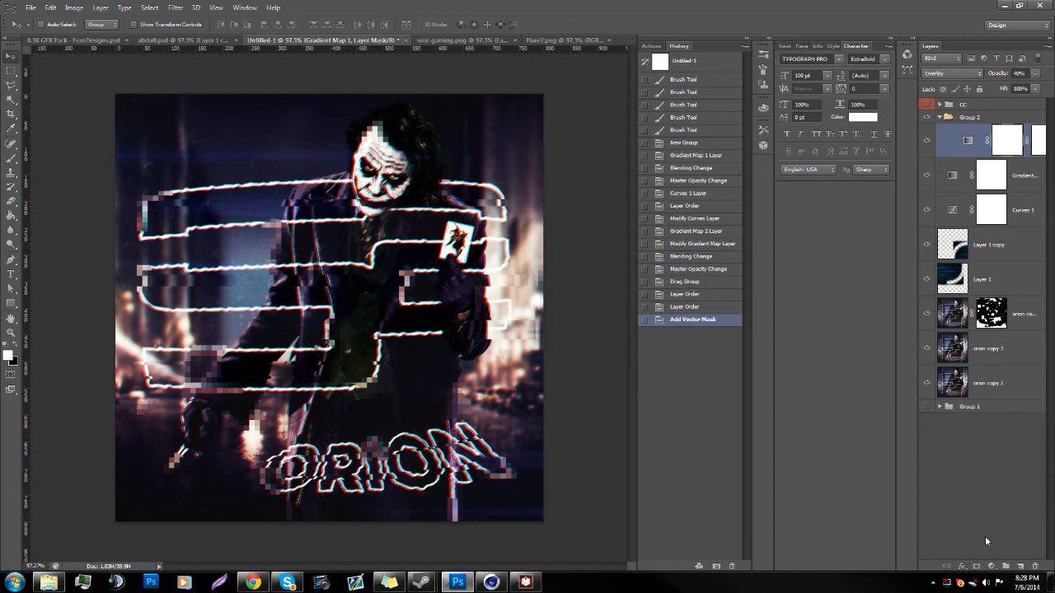
{"action": "key", "text": "ctrl+z"}
{"action": "left_click", "coordinate": [991, 568]}
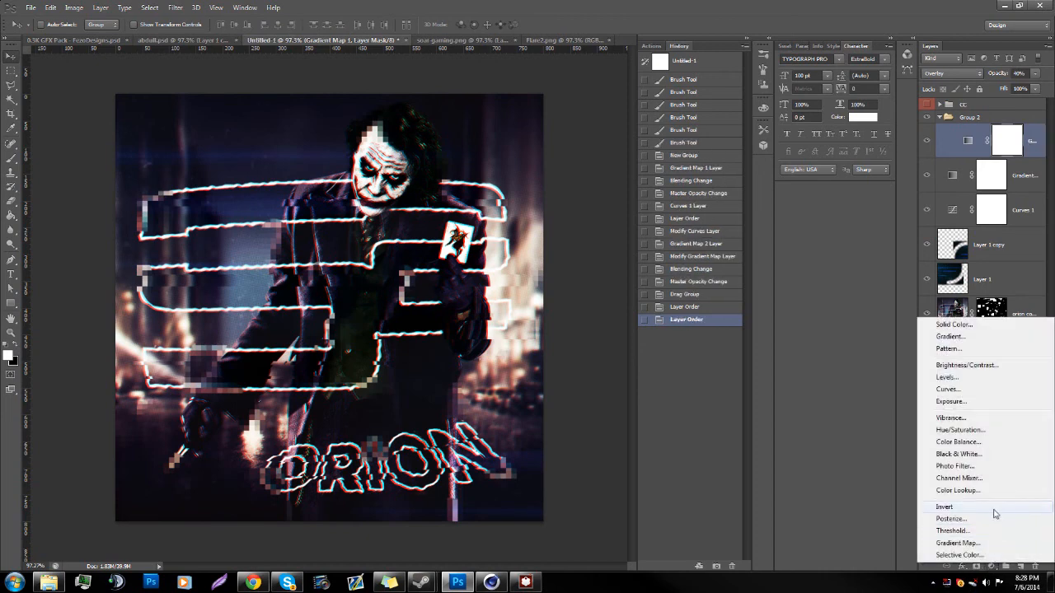
{"action": "left_click", "coordinate": [996, 467]}
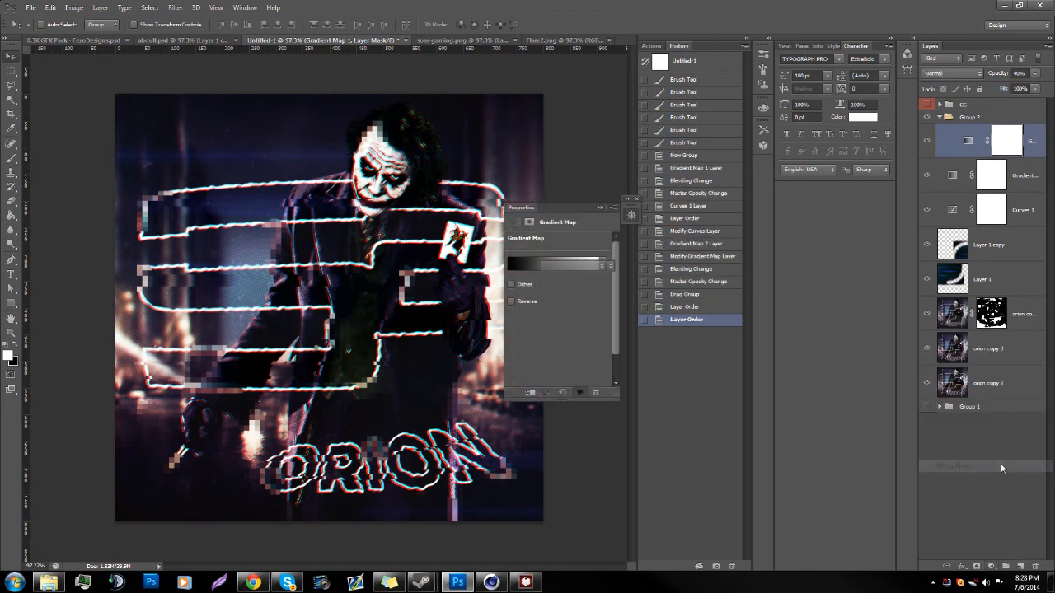
{"action": "left_click", "coordinate": [600, 208]}
{"action": "left_click", "coordinate": [636, 200]}
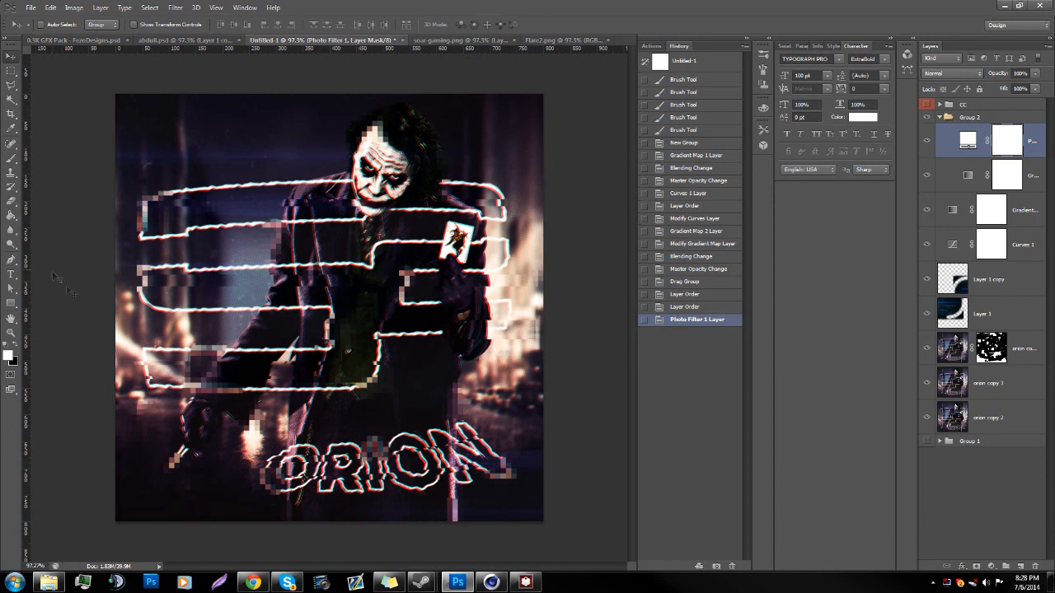
Step: Create a new layer above the Photo Filter in Group 2 and ready the Brush tool with white as the foreground colour
{"action": "left_click", "coordinate": [941, 118]}
{"action": "left_click", "coordinate": [1021, 569]}
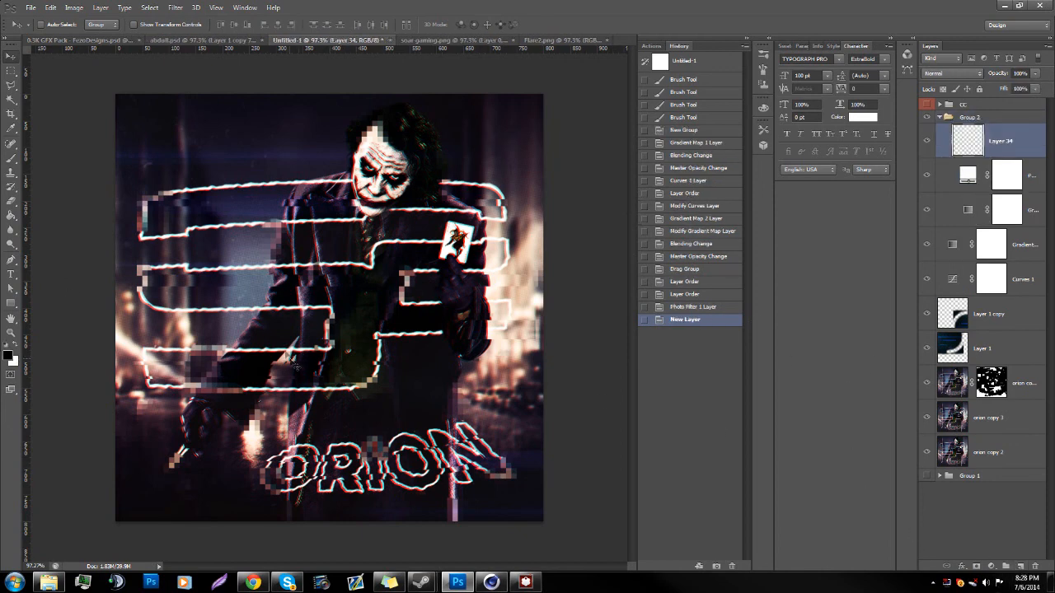
{"action": "left_click", "coordinate": [11, 159]}
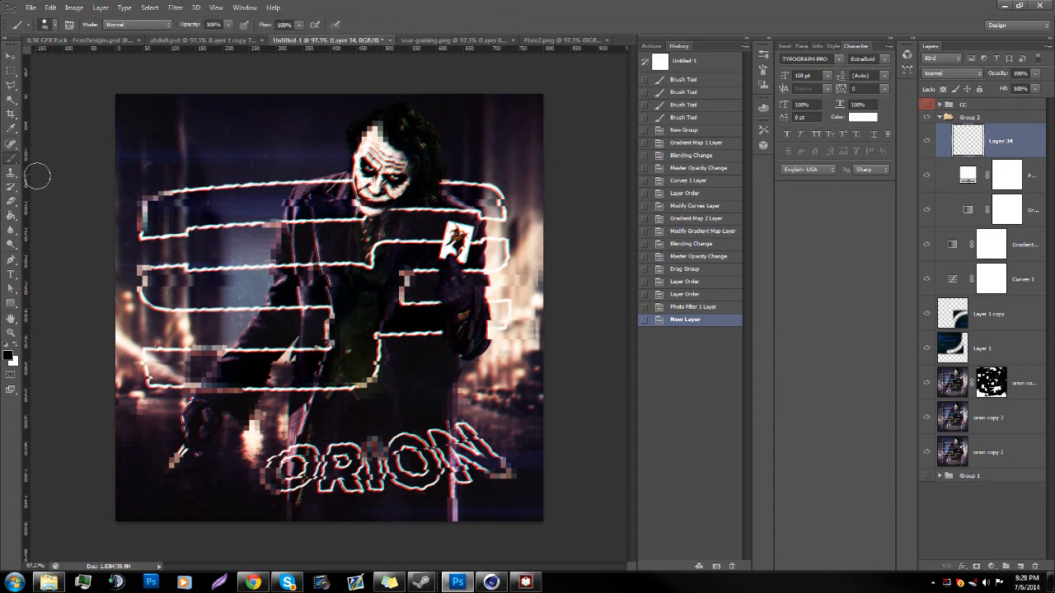
{"action": "key", "text": "c"}
{"action": "key", "text": "x"}
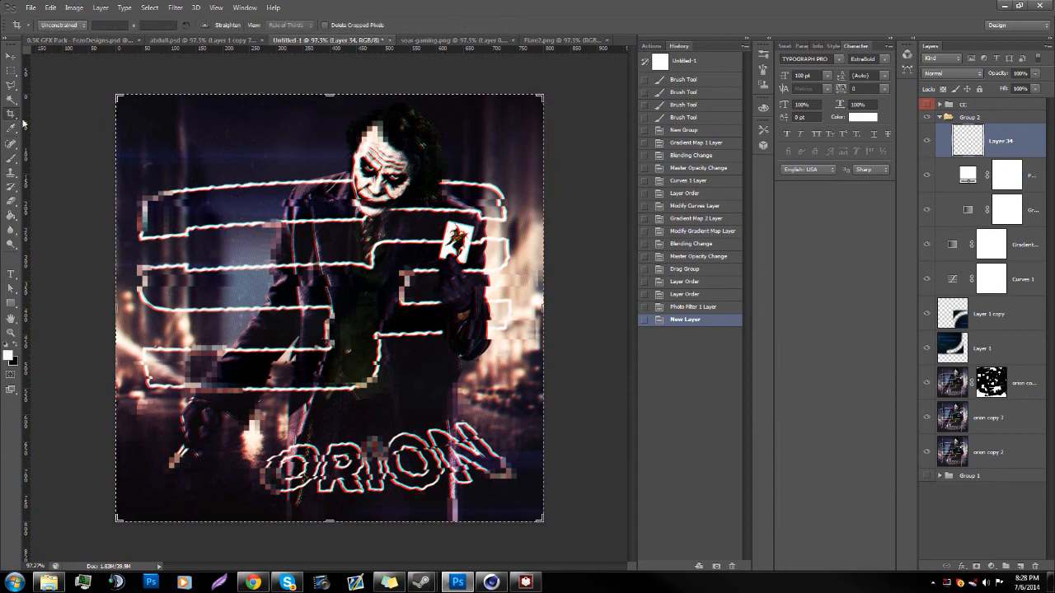
{"action": "left_click", "coordinate": [12, 161]}
Step: Paint across the avatar's upper part with a soft white 152 px brush and set the new layer's opacity to 10%
{"action": "right_click", "coordinate": [252, 198]}
{"action": "left_click_drag", "start_coordinate": [290, 144], "coordinate": [315, 146]}
{"action": "mouse_move", "coordinate": [90, 104]}
{"action": "left_mouse_down"}
{"action": "mouse_move", "coordinate": [513, 153]}
{"action": "mouse_move", "coordinate": [353, 106]}
{"action": "mouse_move", "coordinate": [158, 132]}
{"action": "left_mouse_up"}
{"action": "key", "text": "ctrl+z"}
{"action": "right_click", "coordinate": [355, 188]}
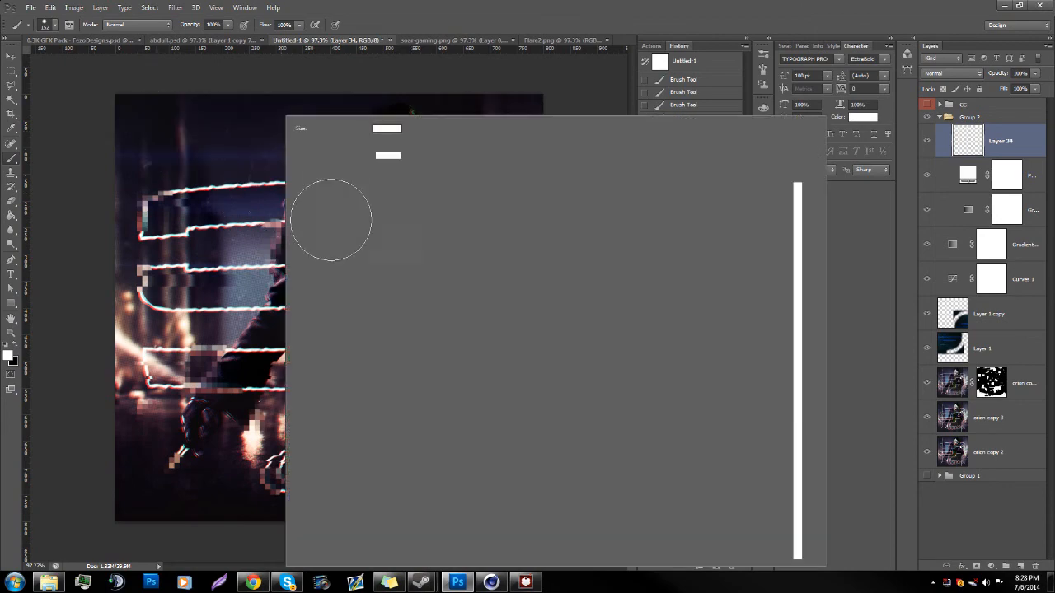
{"action": "left_click_drag", "start_coordinate": [392, 169], "coordinate": [295, 168]}
{"action": "mouse_move", "coordinate": [157, 109]}
{"action": "left_mouse_down"}
{"action": "mouse_move", "coordinate": [146, 101]}
{"action": "mouse_move", "coordinate": [326, 139]}
{"action": "mouse_move", "coordinate": [150, 129]}
{"action": "mouse_move", "coordinate": [549, 165]}
{"action": "mouse_move", "coordinate": [486, 165]}
{"action": "left_mouse_up"}
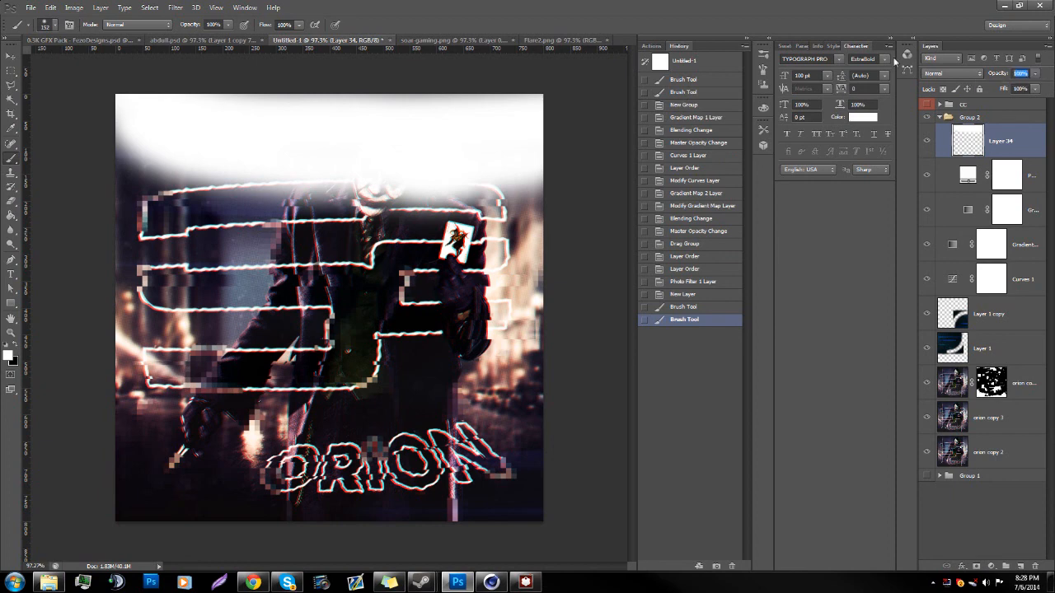
{"action": "type", "text": "0"}
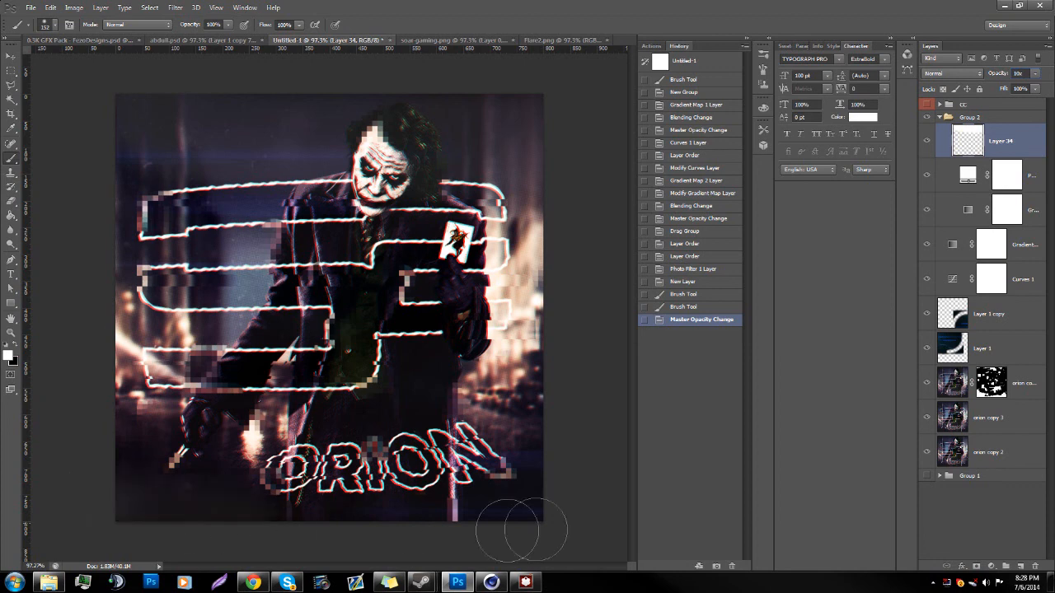
Step: Undo the white stroke at the avatar's bottom edge and paint along that edge in black on the same layer
{"action": "left_click", "coordinate": [431, 522]}
{"action": "key", "text": "Return"}
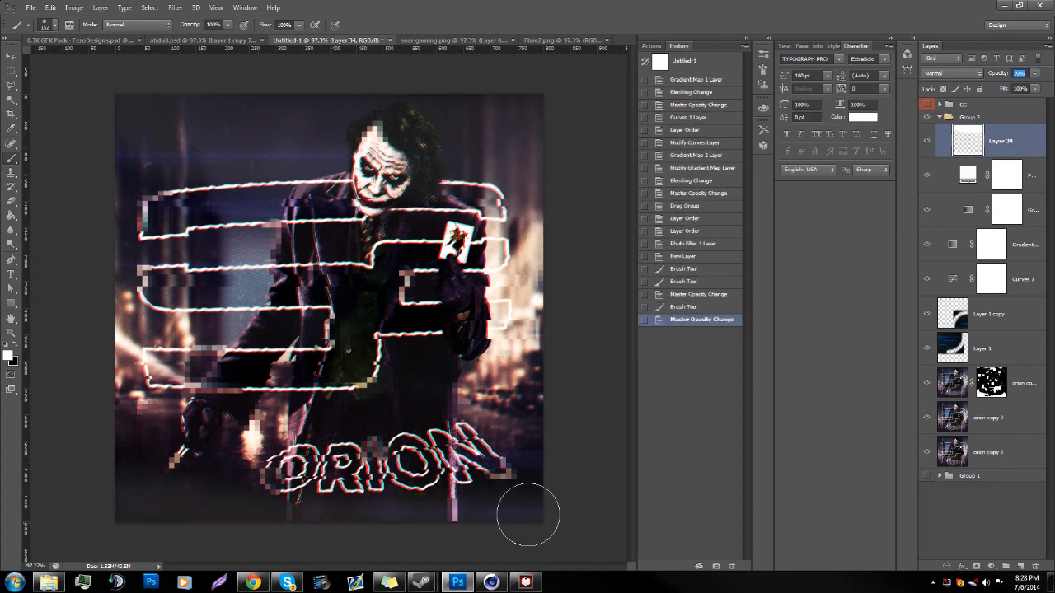
{"action": "key", "text": "ctrl+z"}
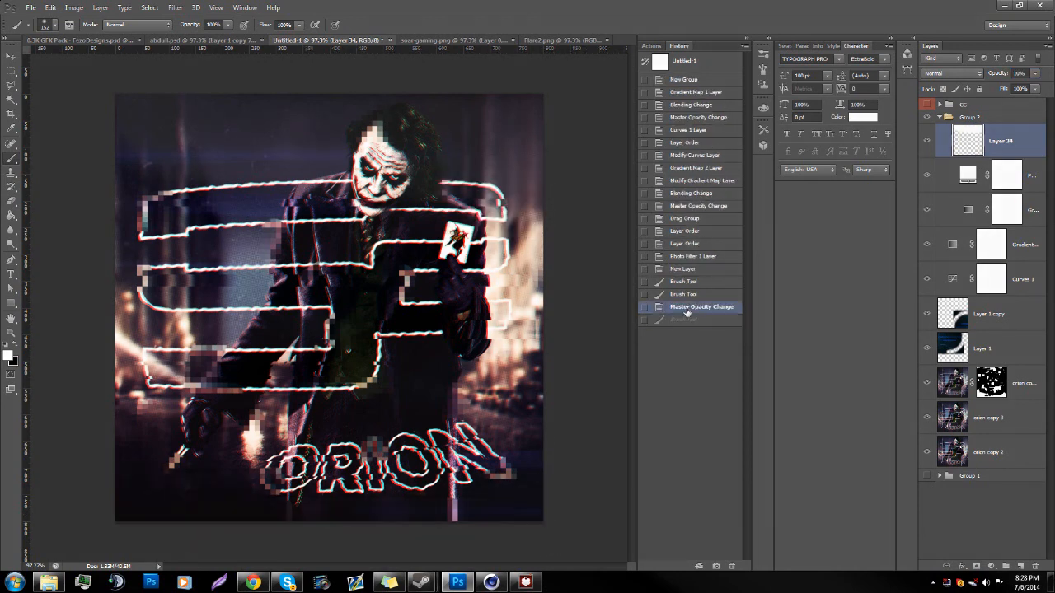
{"action": "key", "text": "x"}
{"action": "mouse_move", "coordinate": [537, 499]}
{"action": "left_mouse_down"}
{"action": "mouse_move", "coordinate": [414, 511]}
{"action": "mouse_move", "coordinate": [241, 506]}
{"action": "mouse_move", "coordinate": [44, 476]}
{"action": "left_mouse_up"}
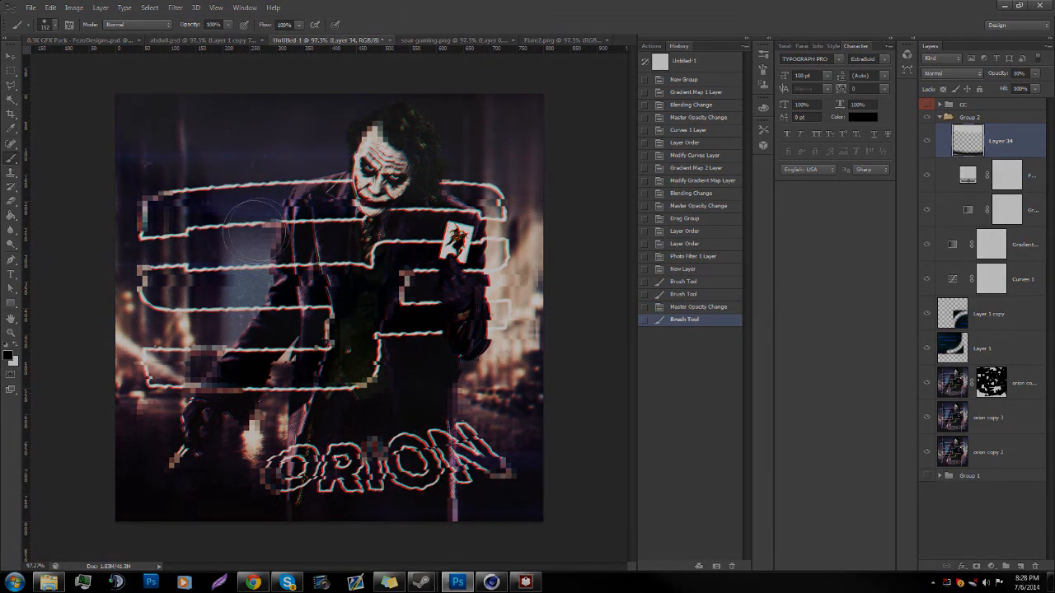